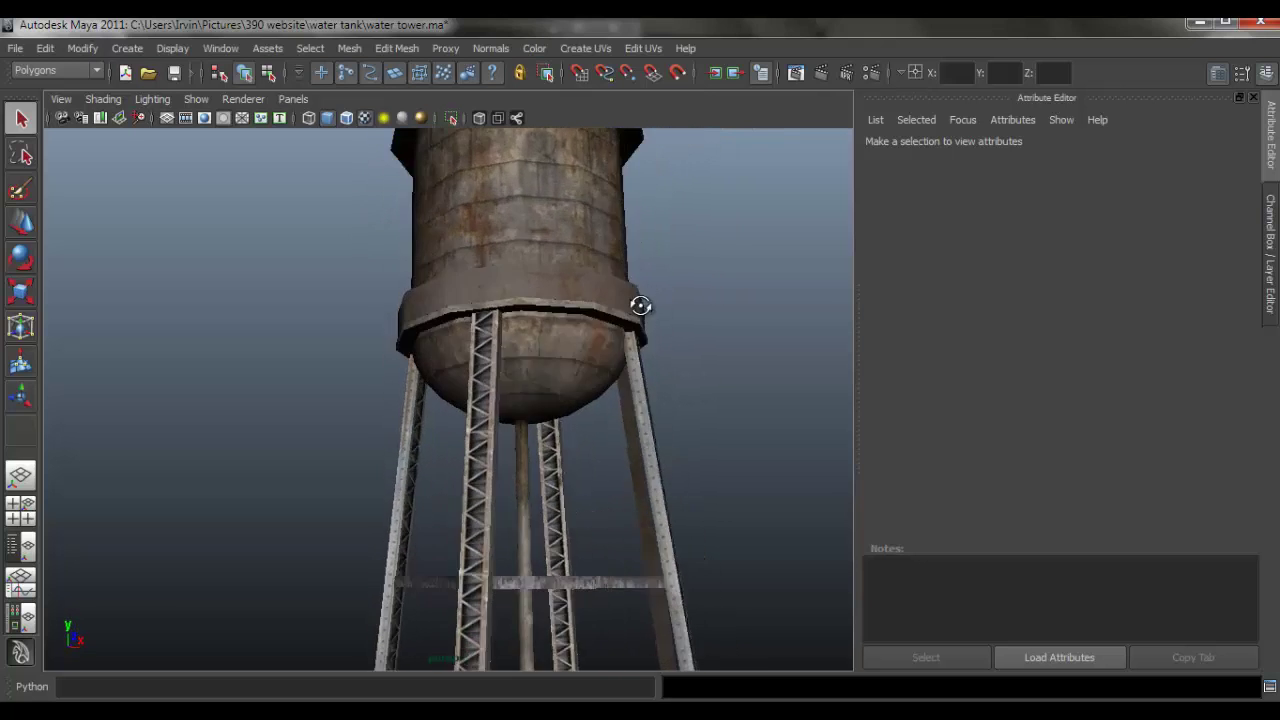
Inspect the walkway band around the water tower model and compare it with the railing in the reference photo
right_click_drag(646, 383, 675, 388, "alt")
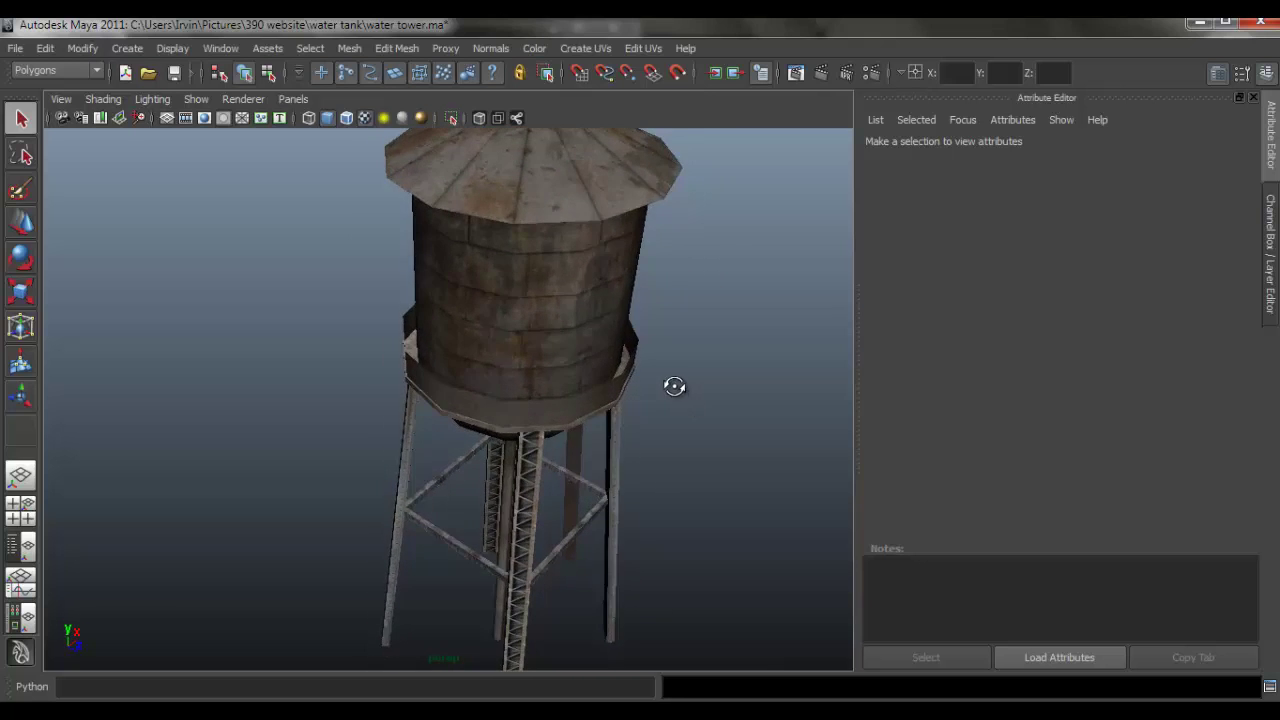
left_click_drag(675, 388, 652, 328, "alt")
right_click_drag(529, 326, 677, 377, "alt")
left_click_drag(677, 377, 667, 309, "alt")
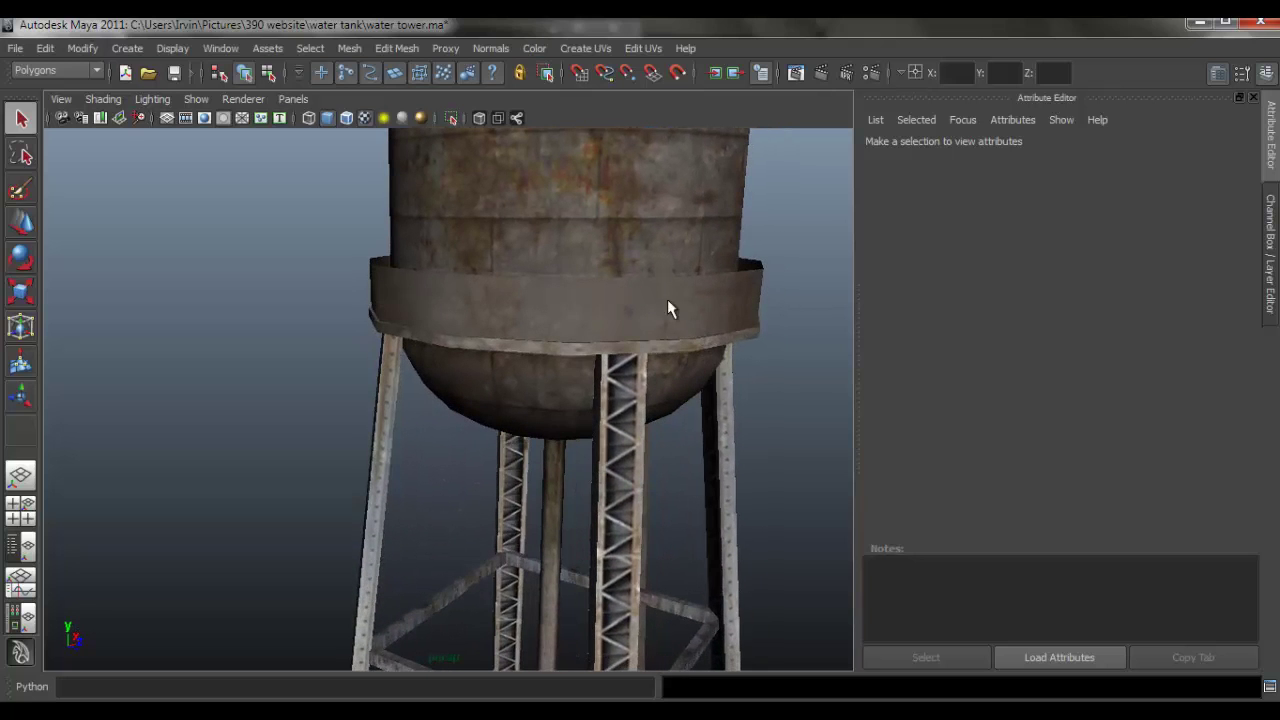
key("alt+Tab")
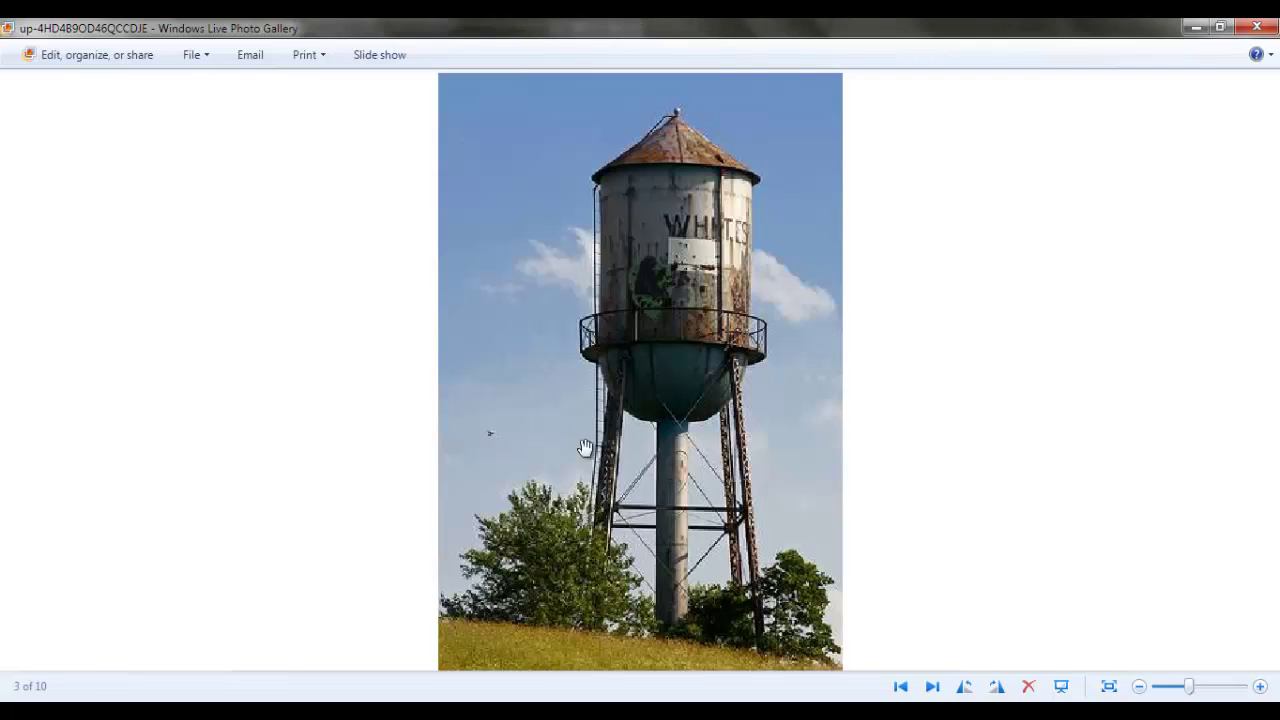
scroll(663, 329, "up", 3)
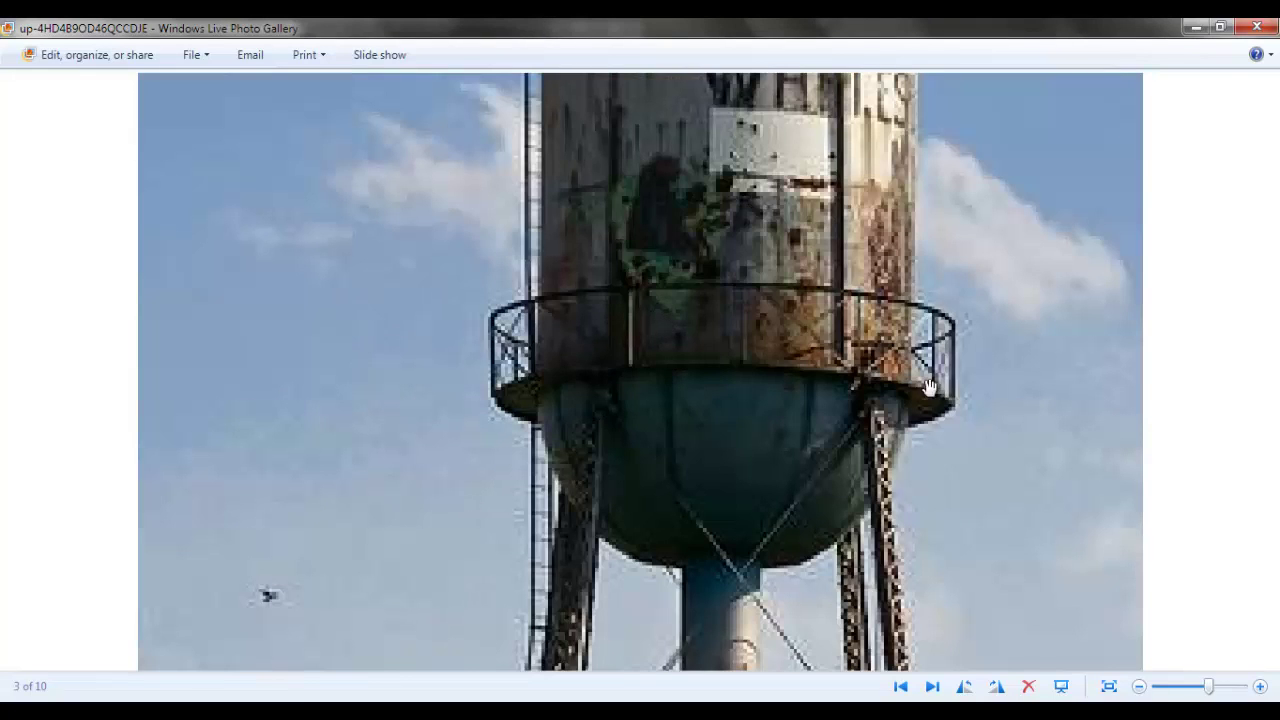
scroll(755, 416, "down", 3)
left_click_drag(698, 515, 685, 457)
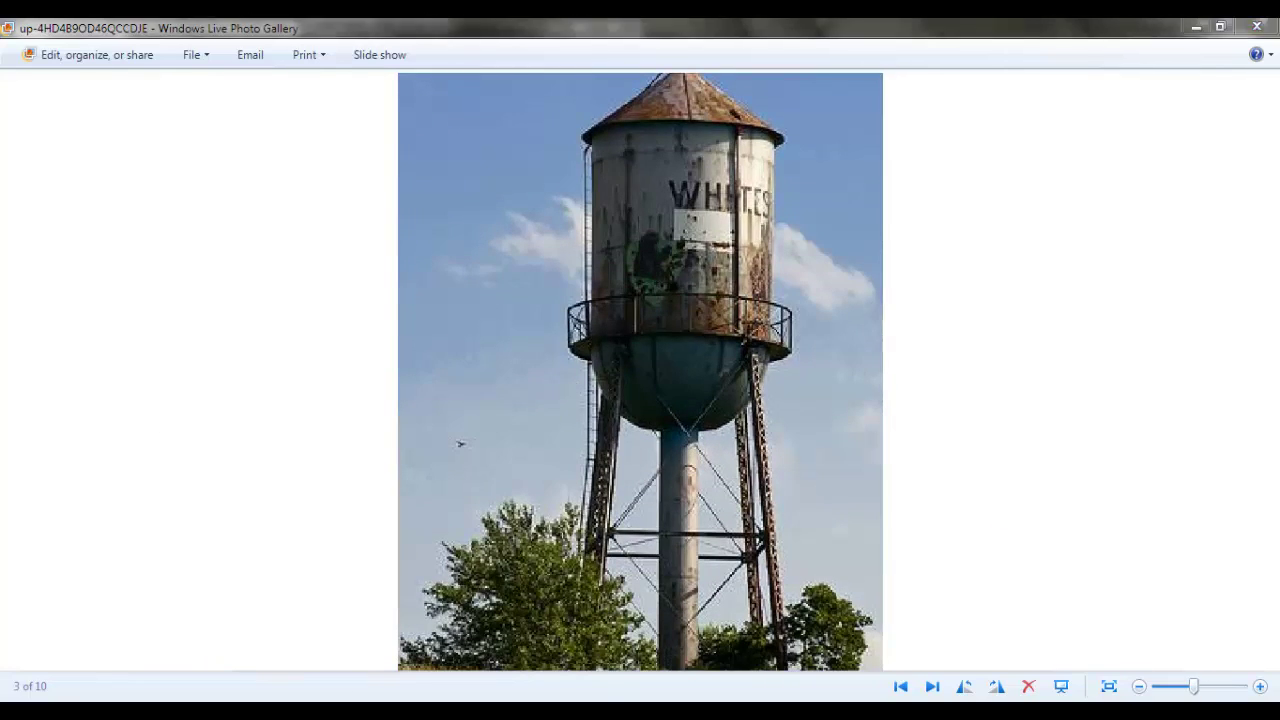
Switch to Photoshop and show the uv layer over the water tower diffuse texture
key("alt+Tab")
key("alt+Tab")
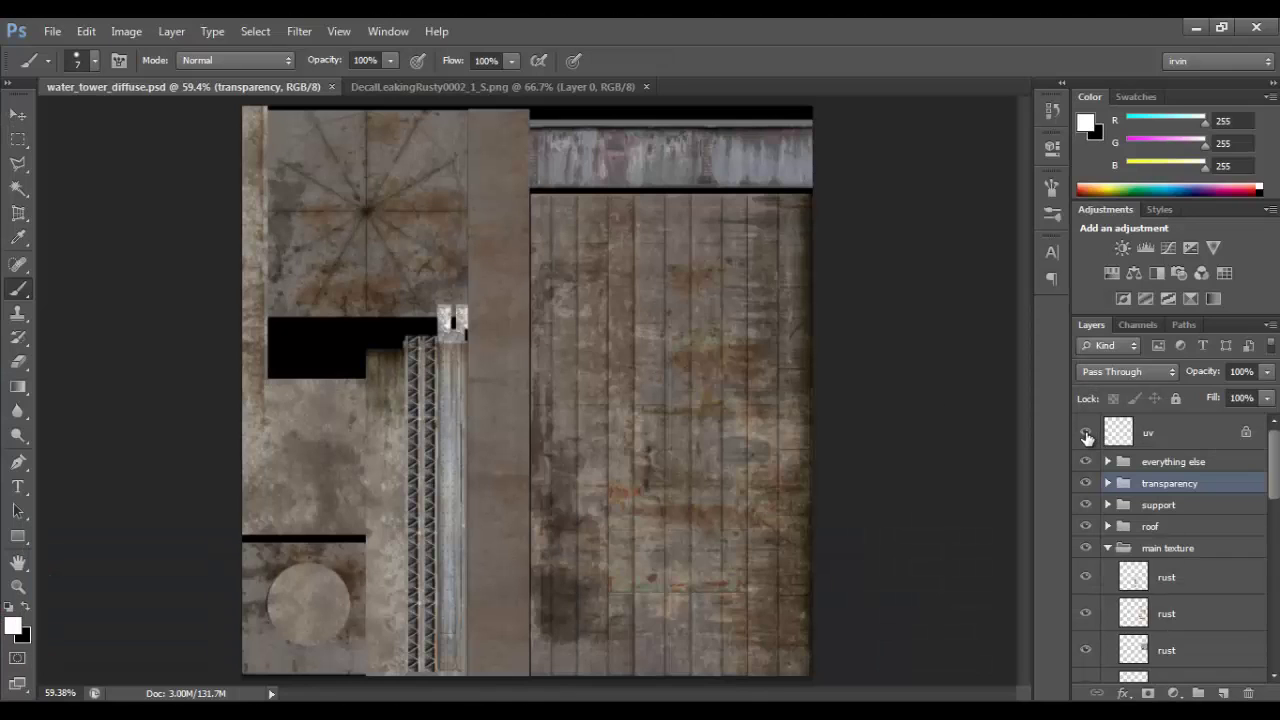
left_click(1086, 434)
left_click(1204, 436)
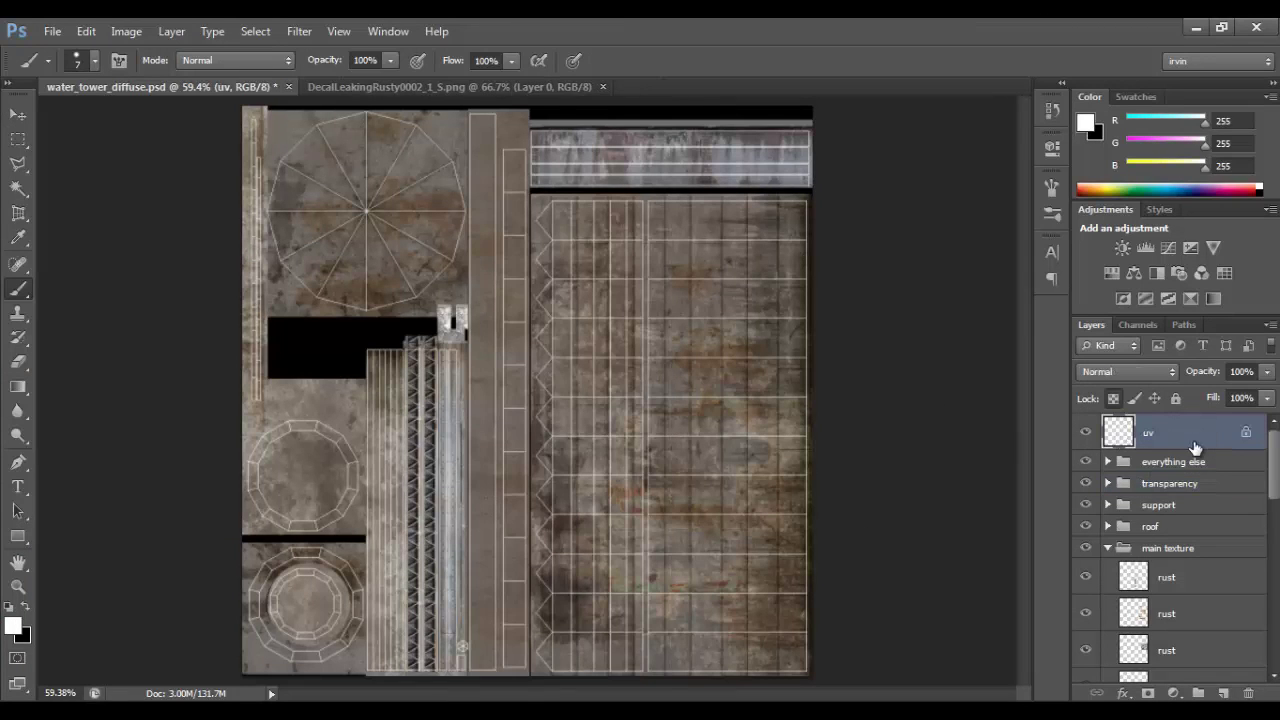
Collapse the main texture group and add a new layer named transparency above rust copy 11 in the transparency group
left_click(1108, 549)
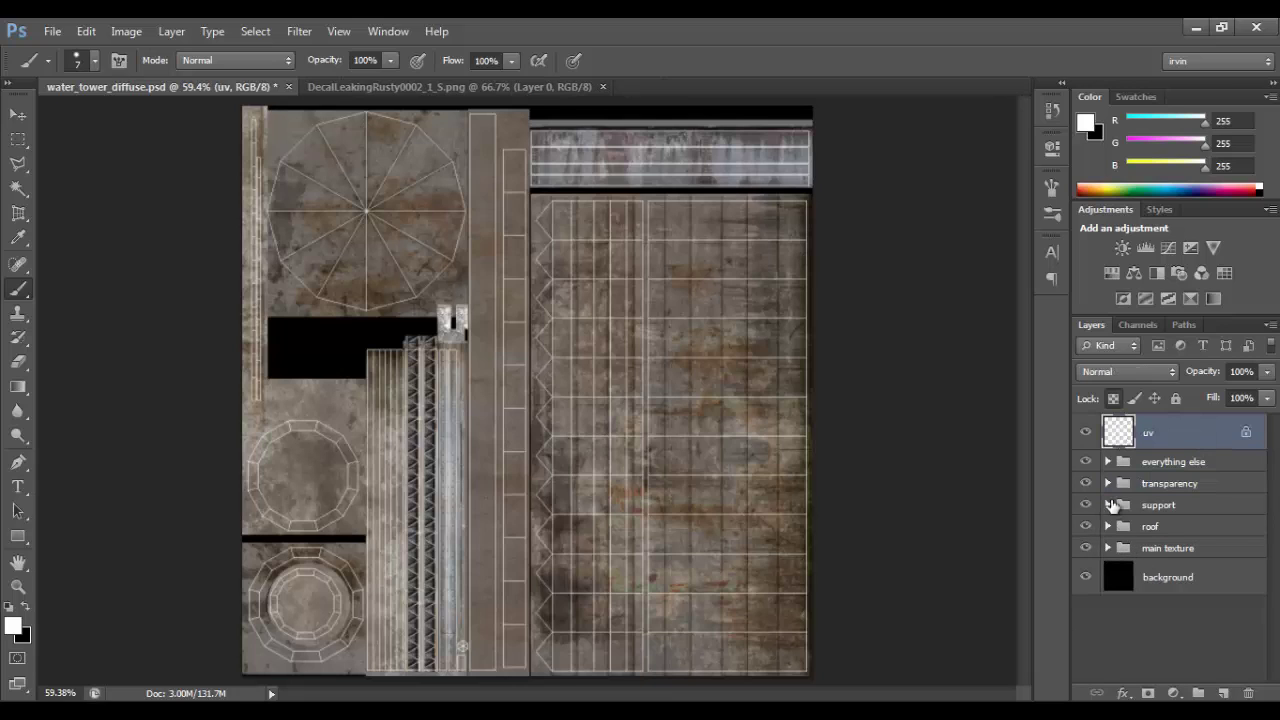
left_click(1130, 486)
left_click(1107, 484)
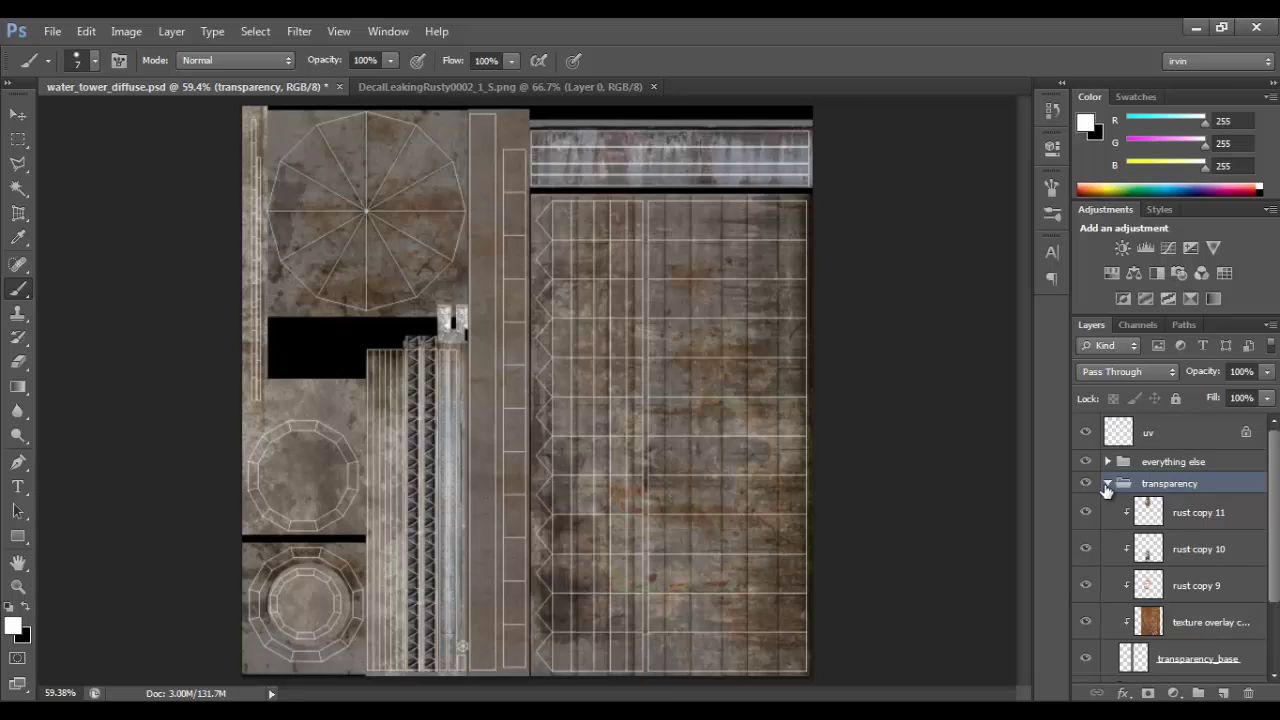
left_click(1176, 514)
left_click(1229, 692)
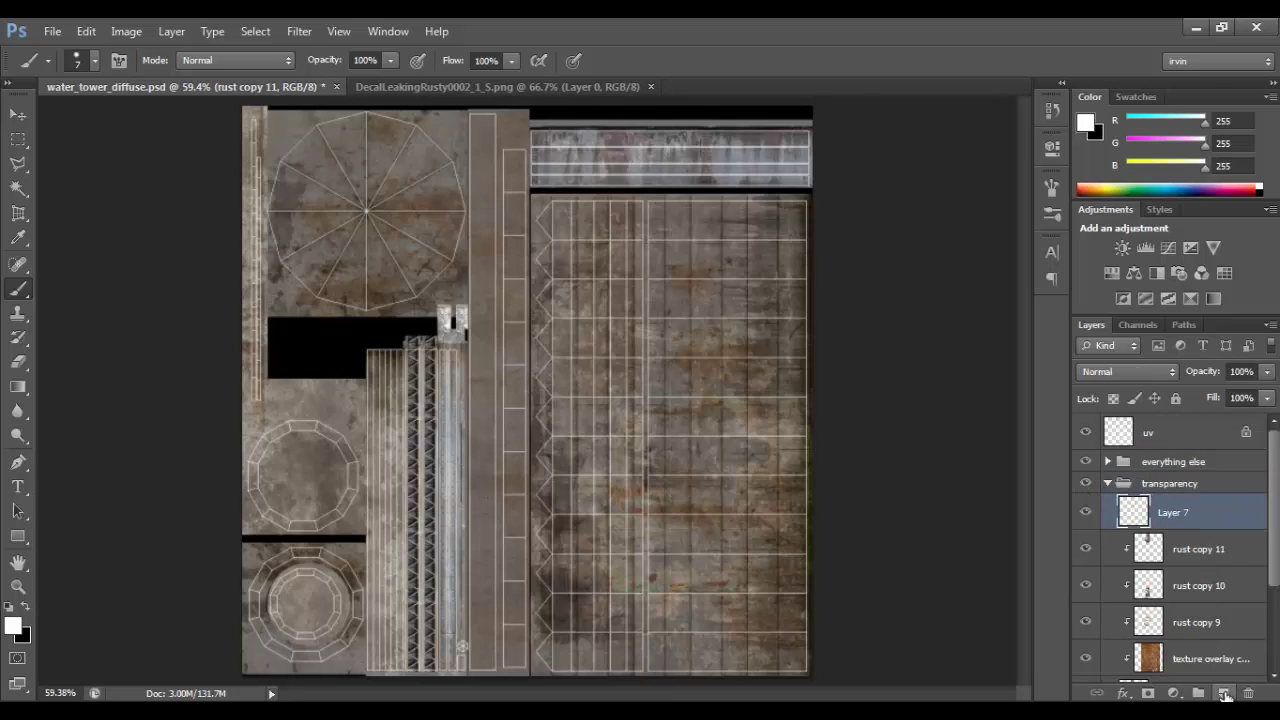
double_click(1172, 513)
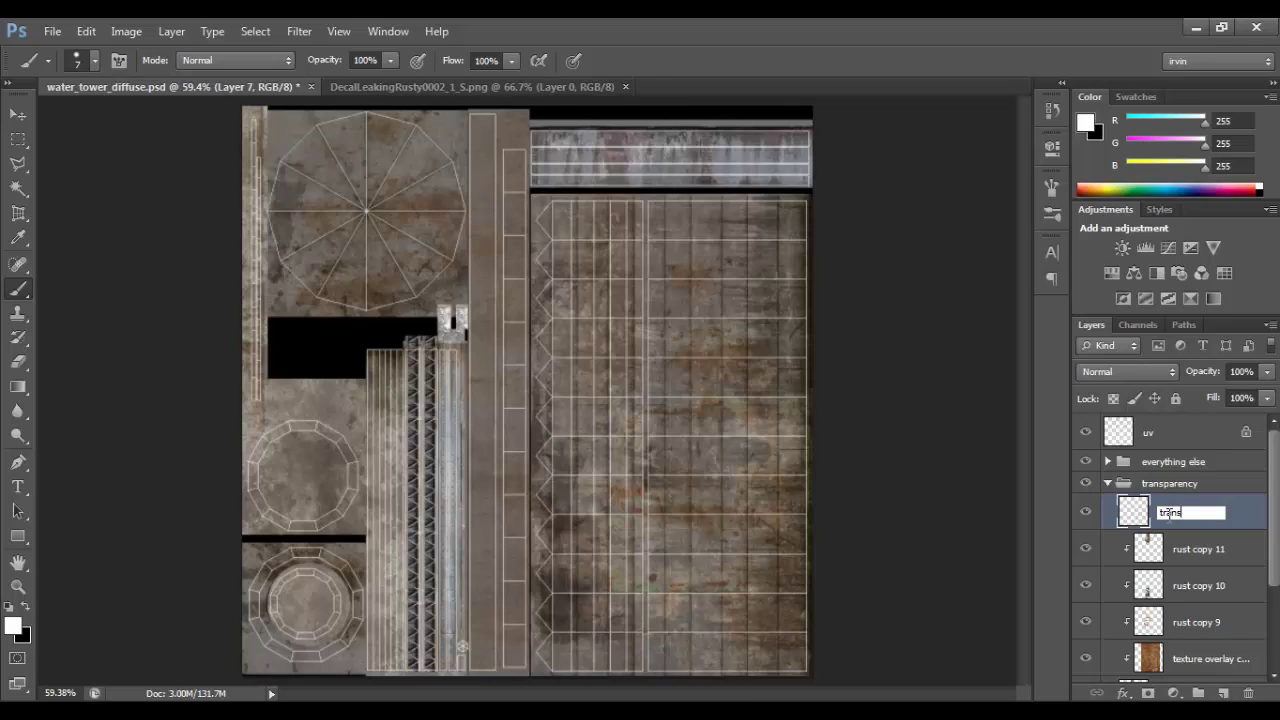
key("Return")
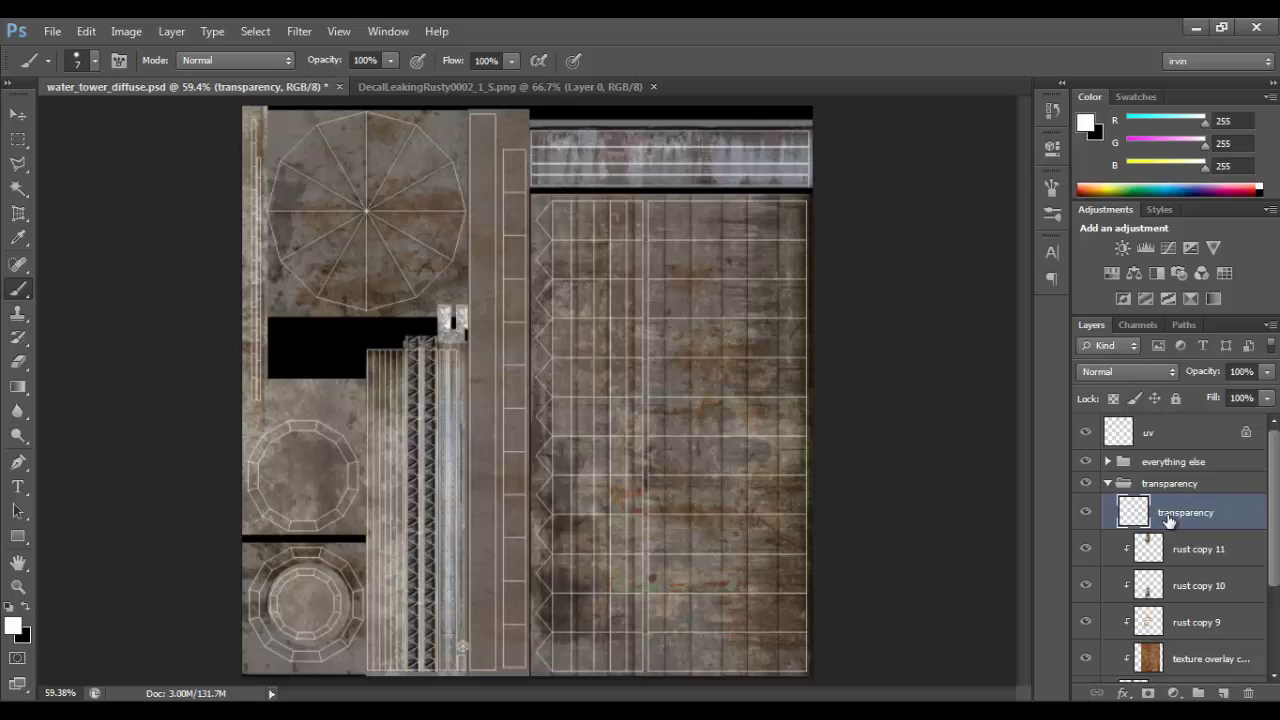
On the uv layer, select the wireframe lines of the narrow segmented railing strip with the Magic Wand
left_click(1155, 431)
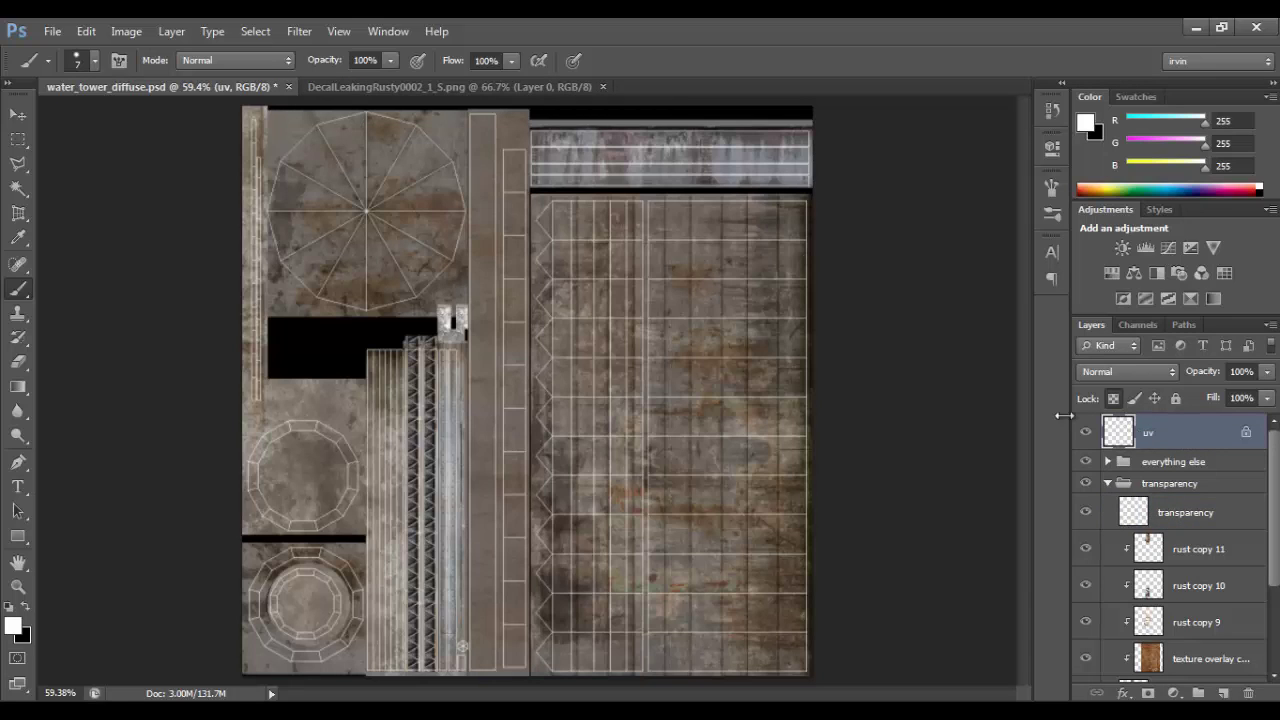
left_click(22, 189)
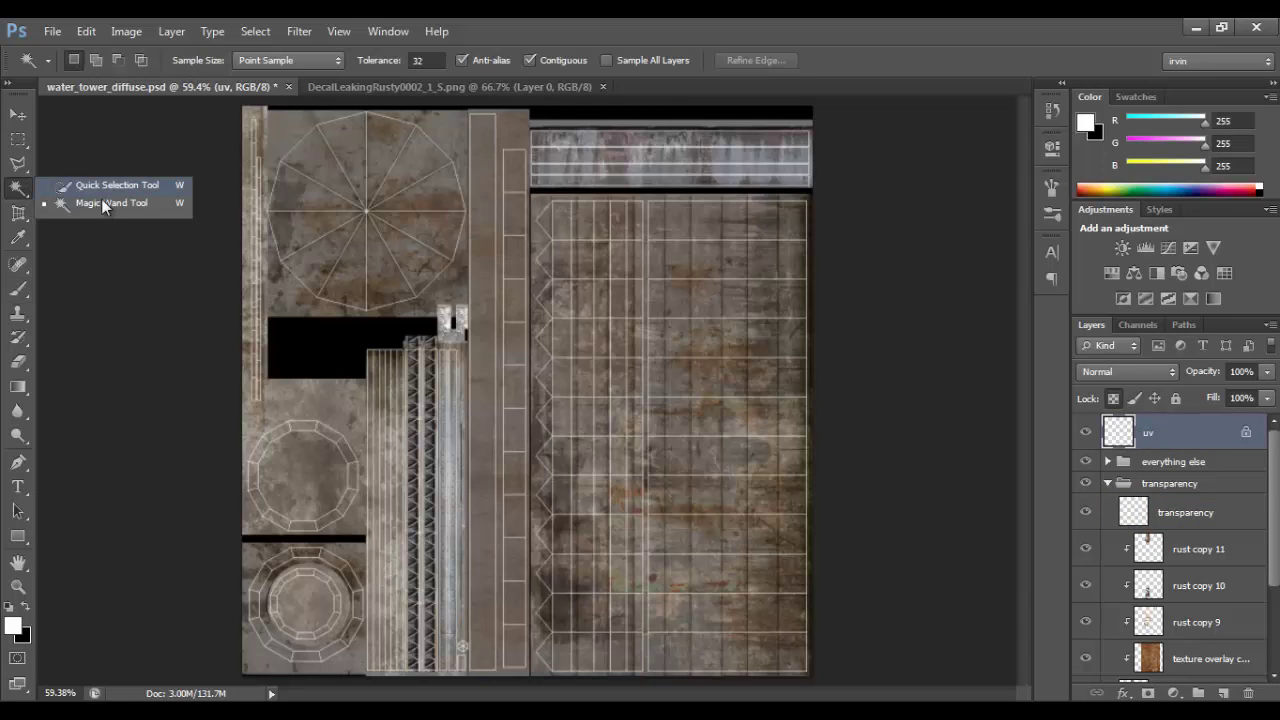
left_click(103, 203)
left_click_drag(490, 325, 669, 373, "ctrl")
left_click(696, 325)
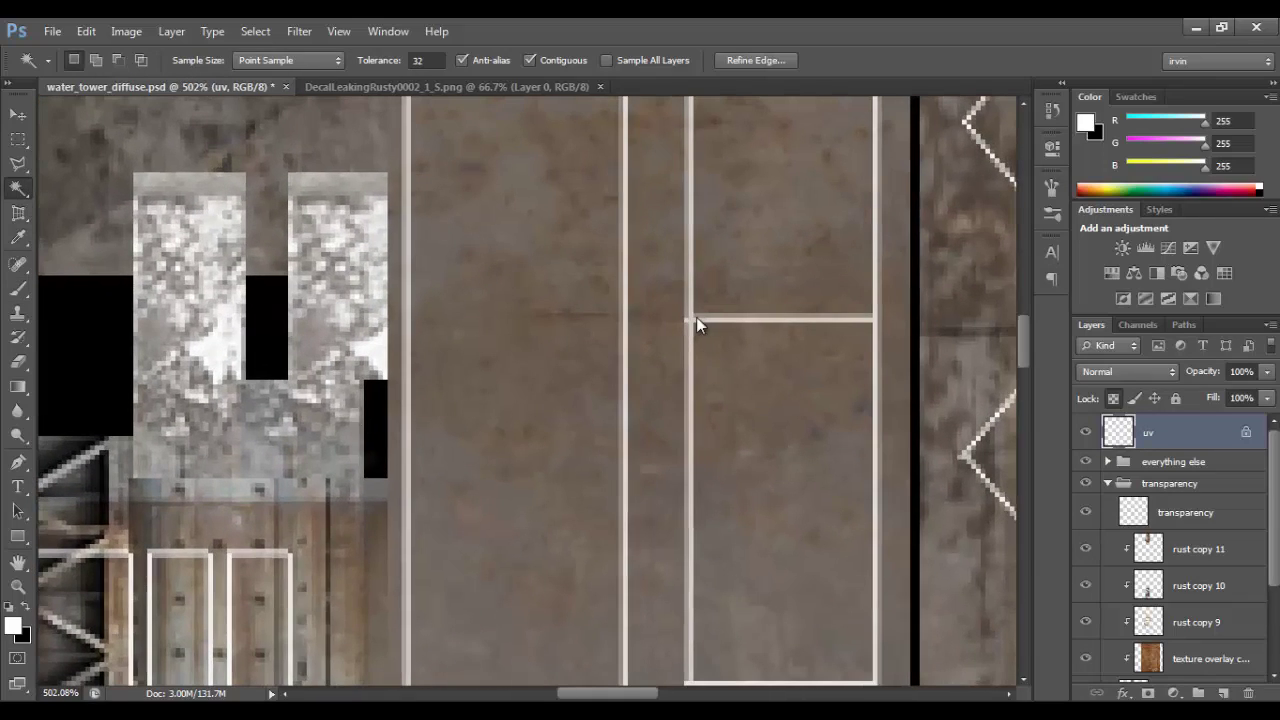
scroll(795, 392, "down", 3, "alt")
left_click_drag(800, 391, 669, 341)
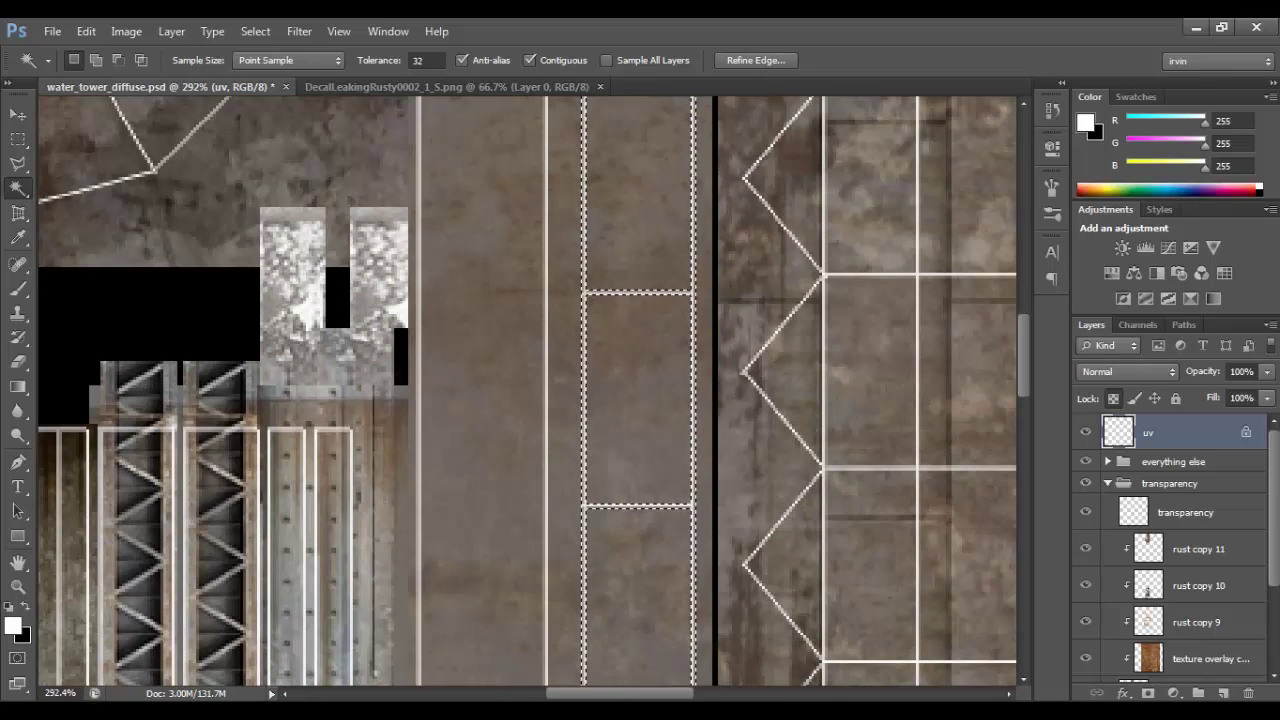
Check the railing in the reference photo, and expand the wireframe line selection by 1 pixel
key("alt+Tab")
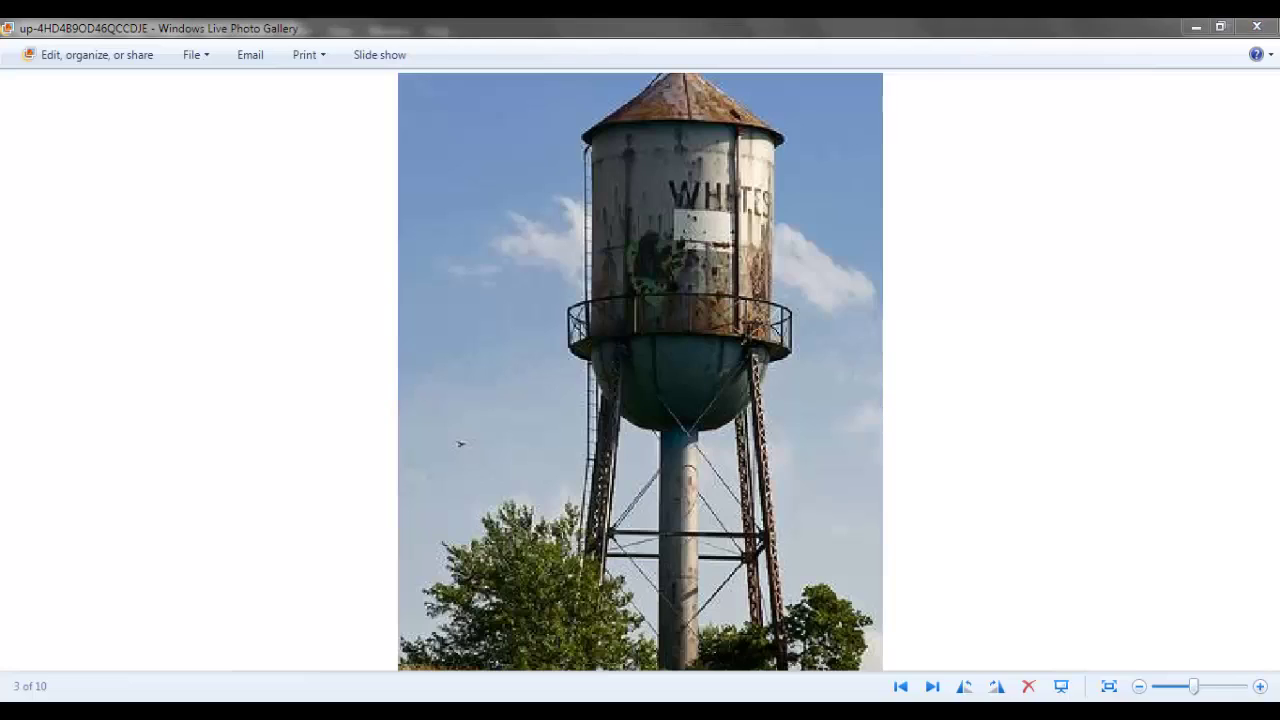
key("alt+Tab")
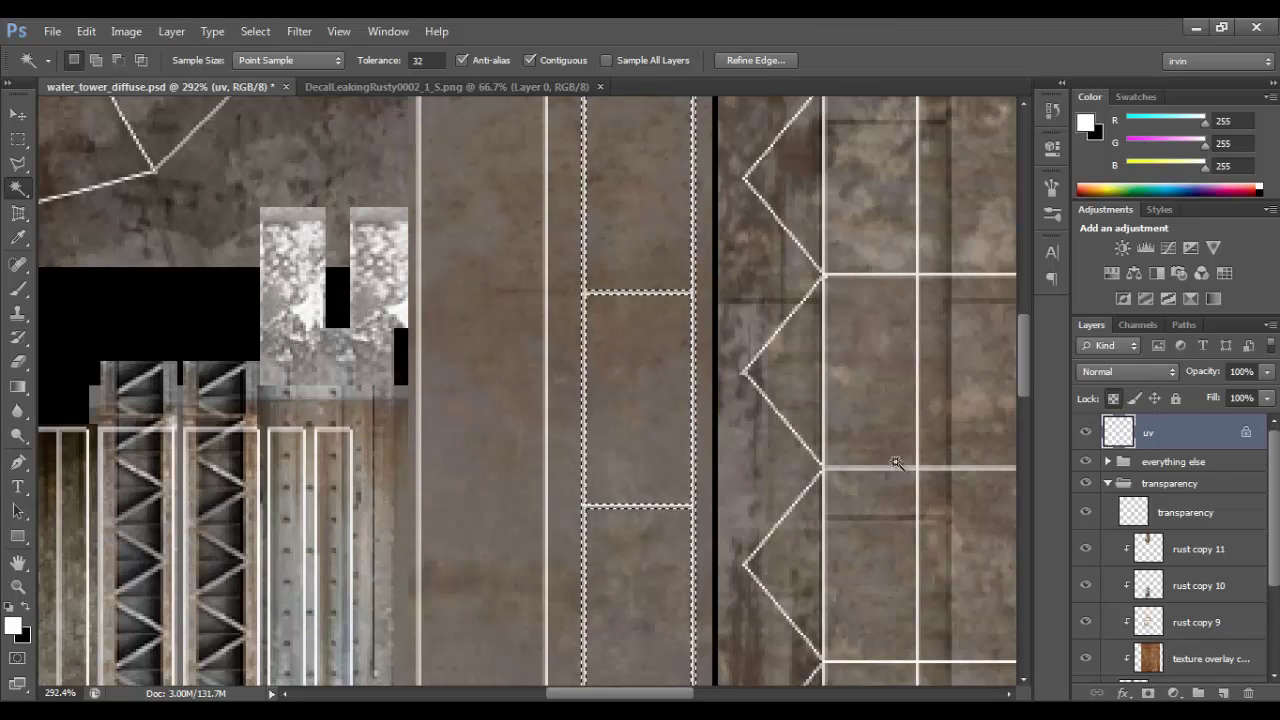
left_click(270, 30)
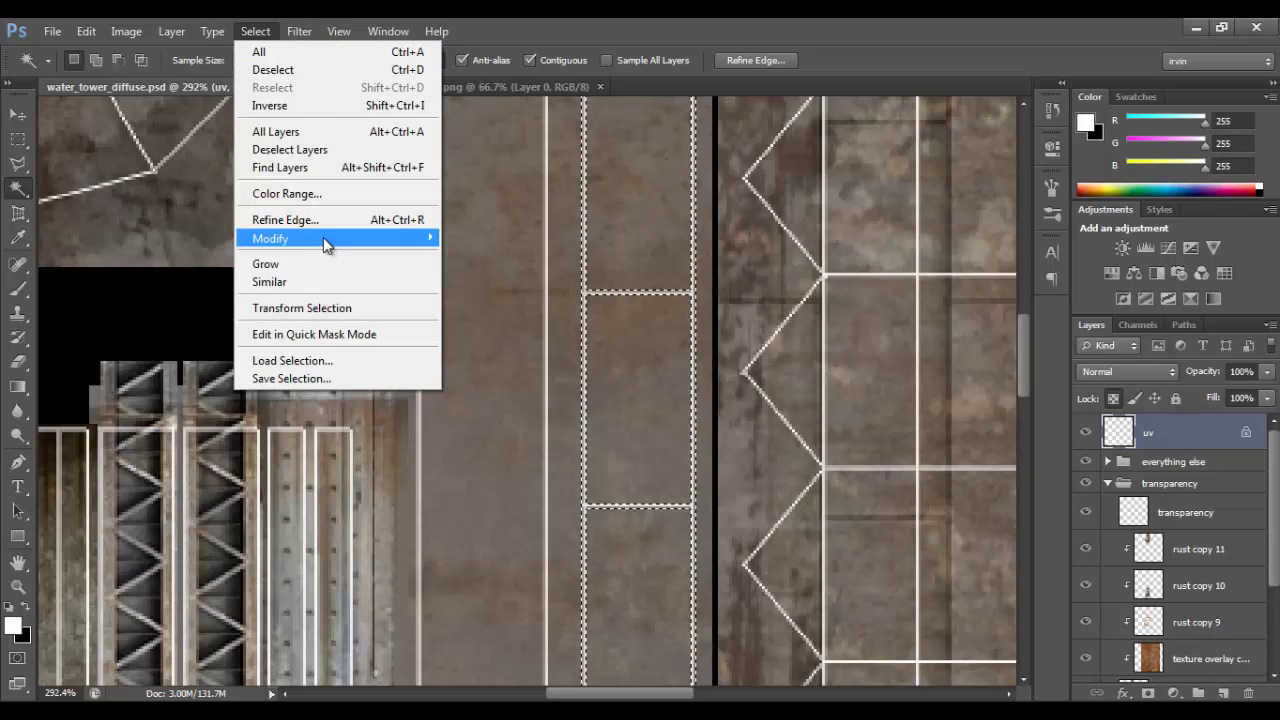
mouse_move(323, 238)
left_click(140, 273)
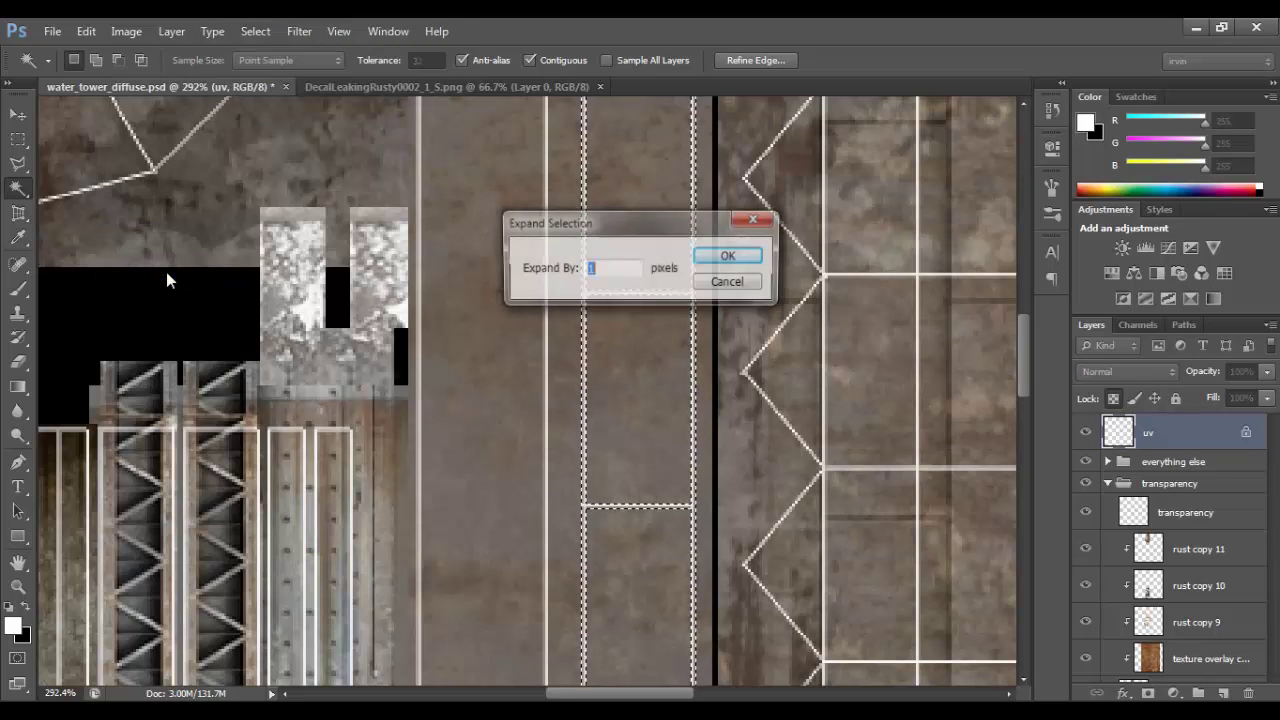
left_click(731, 258)
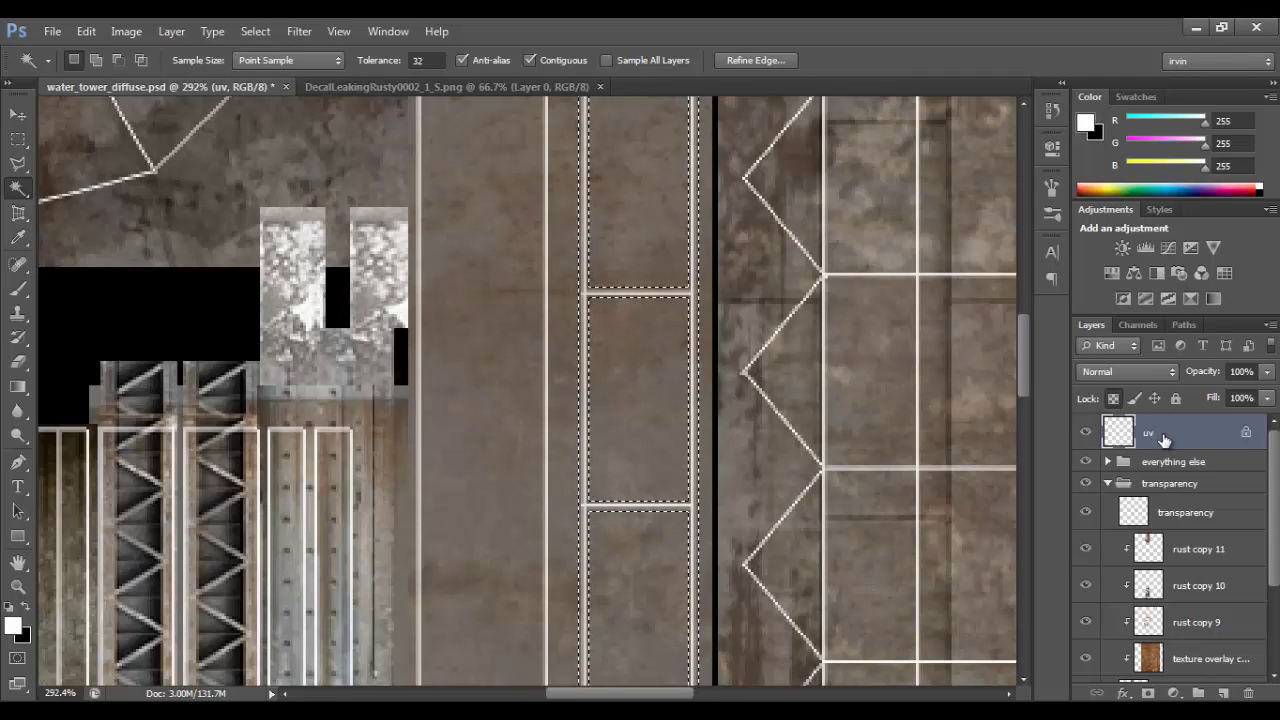
Confirm pure white (ffffff) as the foreground color and return to the Magic Wand
left_click(13, 626)
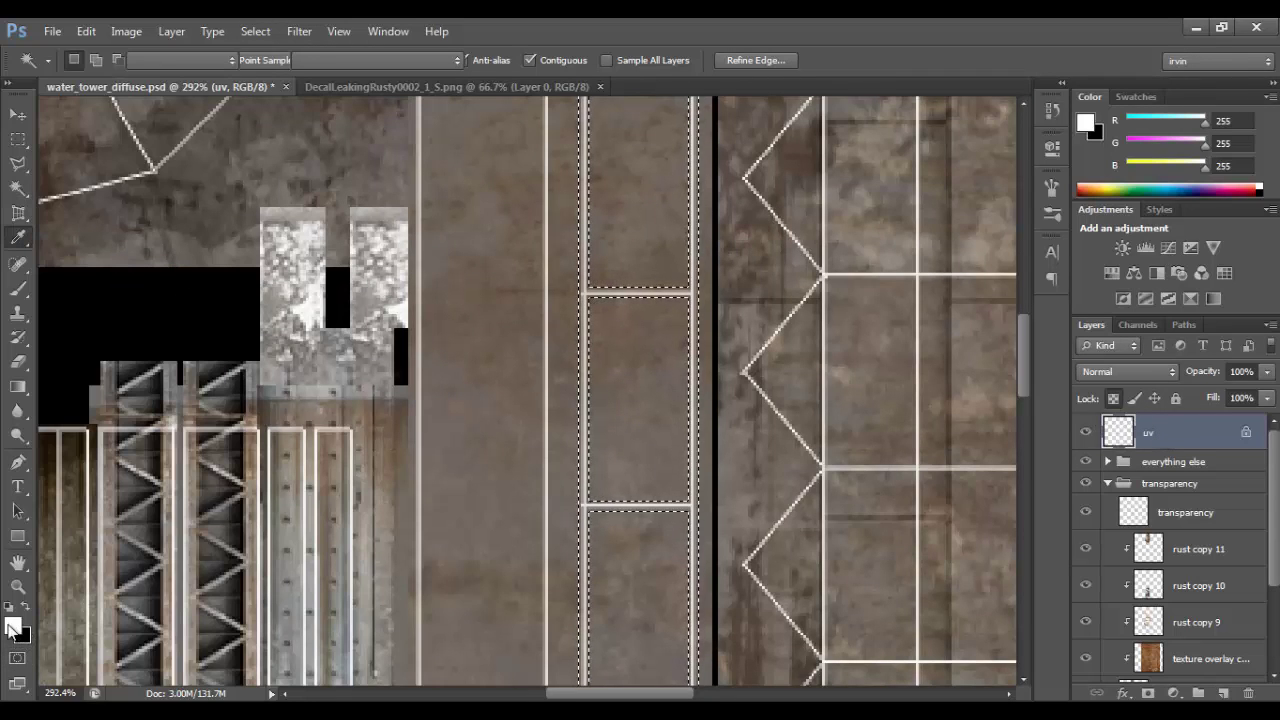
left_click_drag(681, 237, 632, 161)
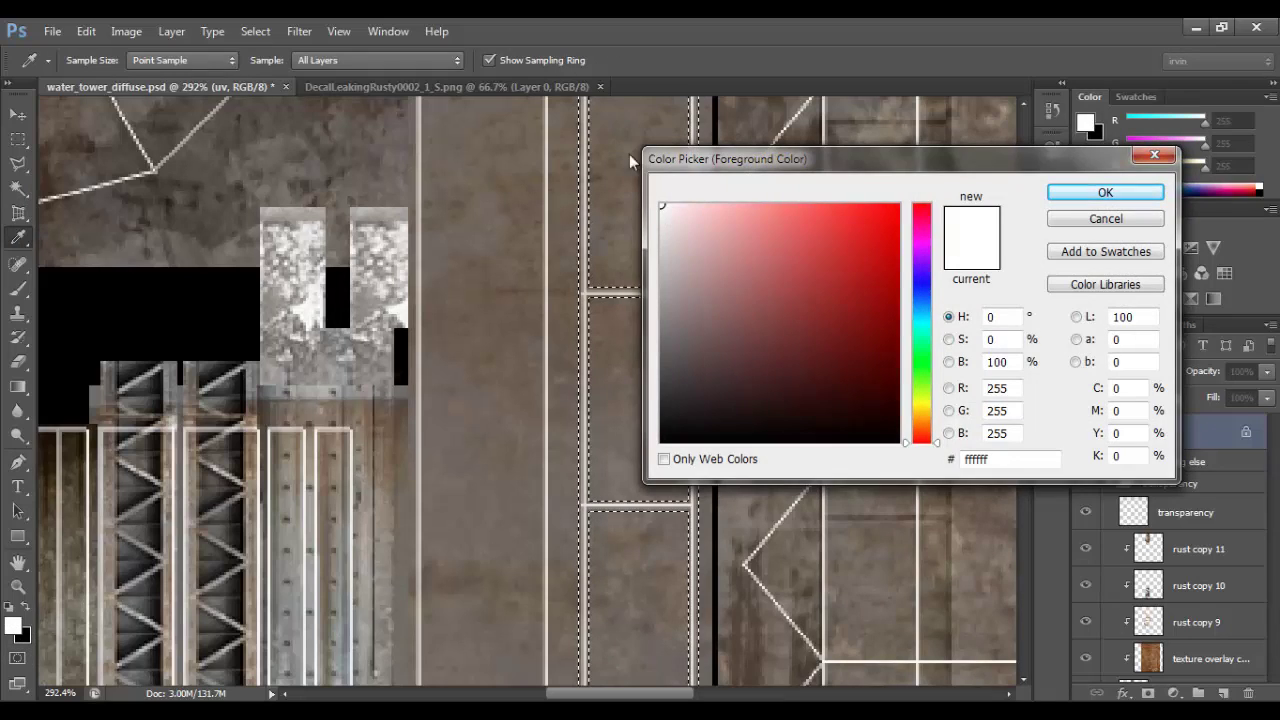
left_click(1104, 194)
key("w")
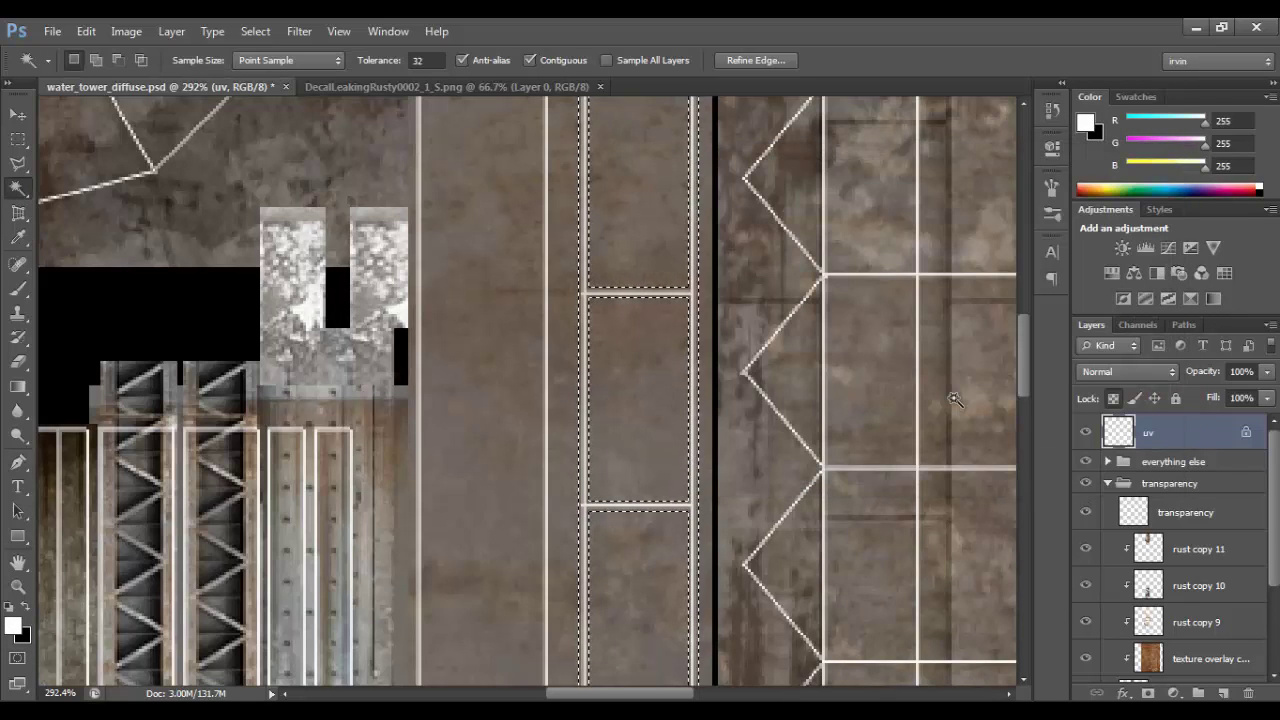
key("alt")
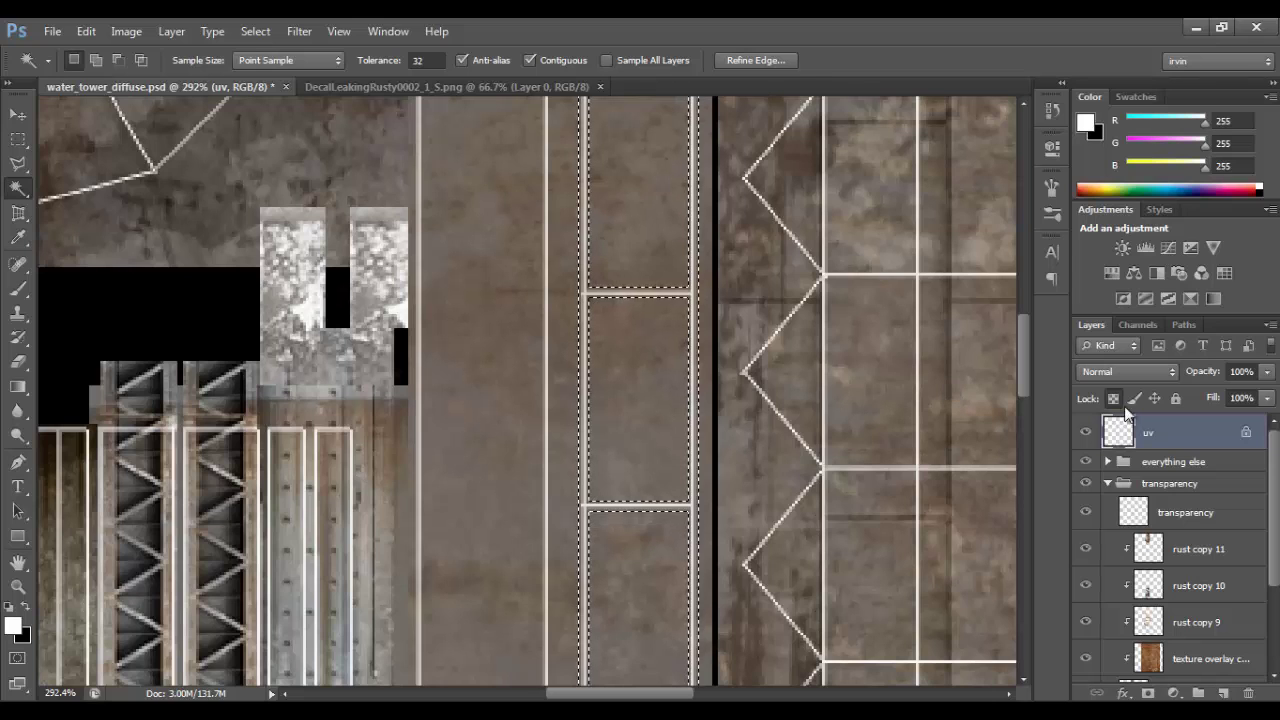
Hide the uv layer, fill the selected railing lines with white on the transparency layer, and deselect
left_click(1086, 430)
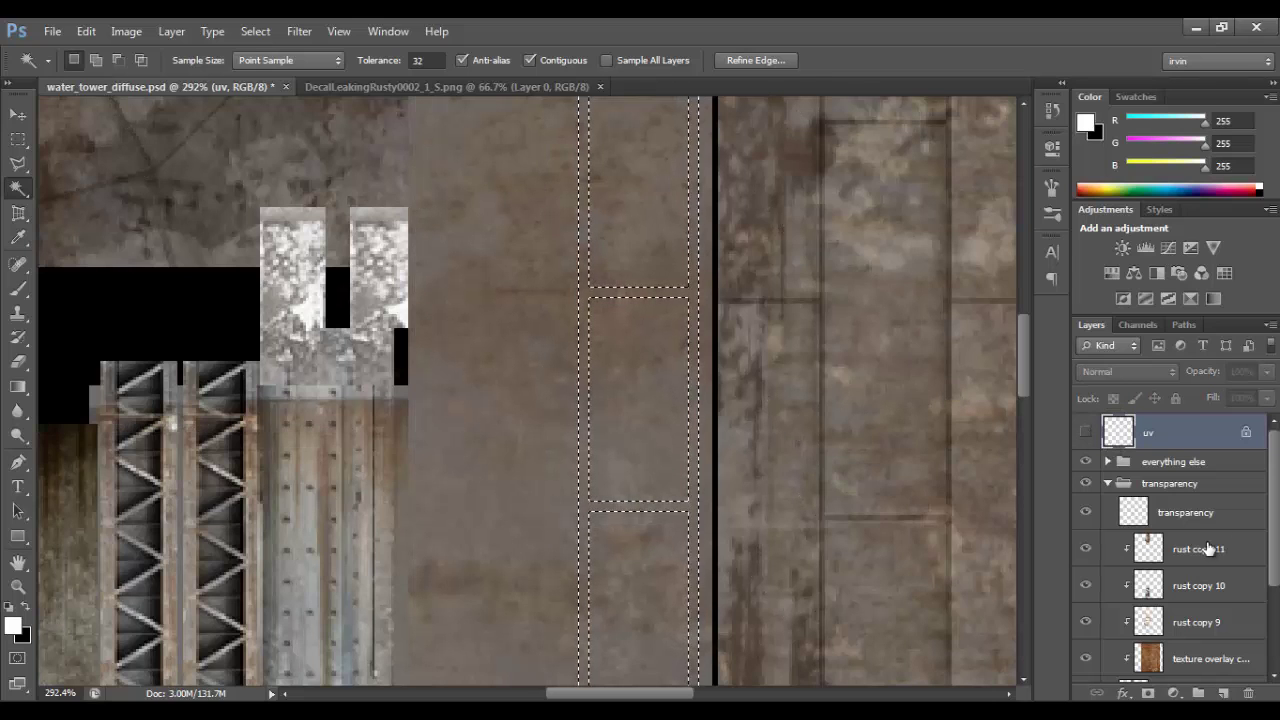
left_click(1176, 525)
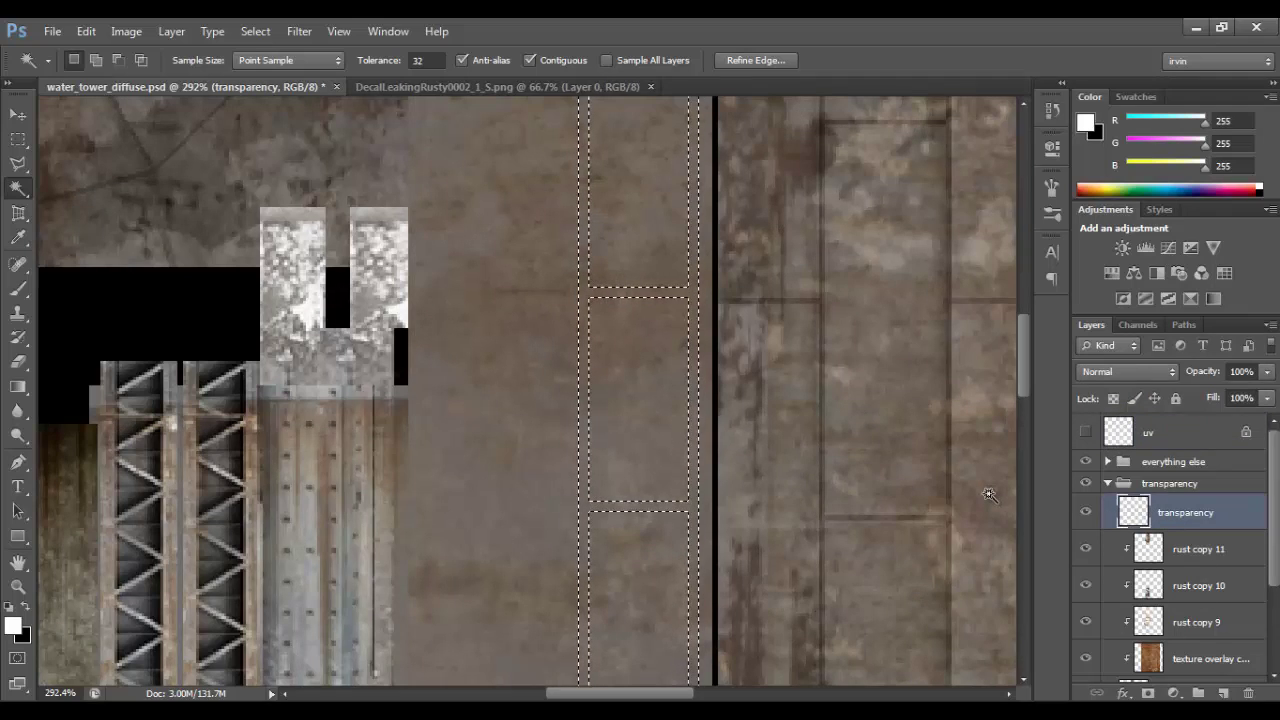
key("alt+BackSpace")
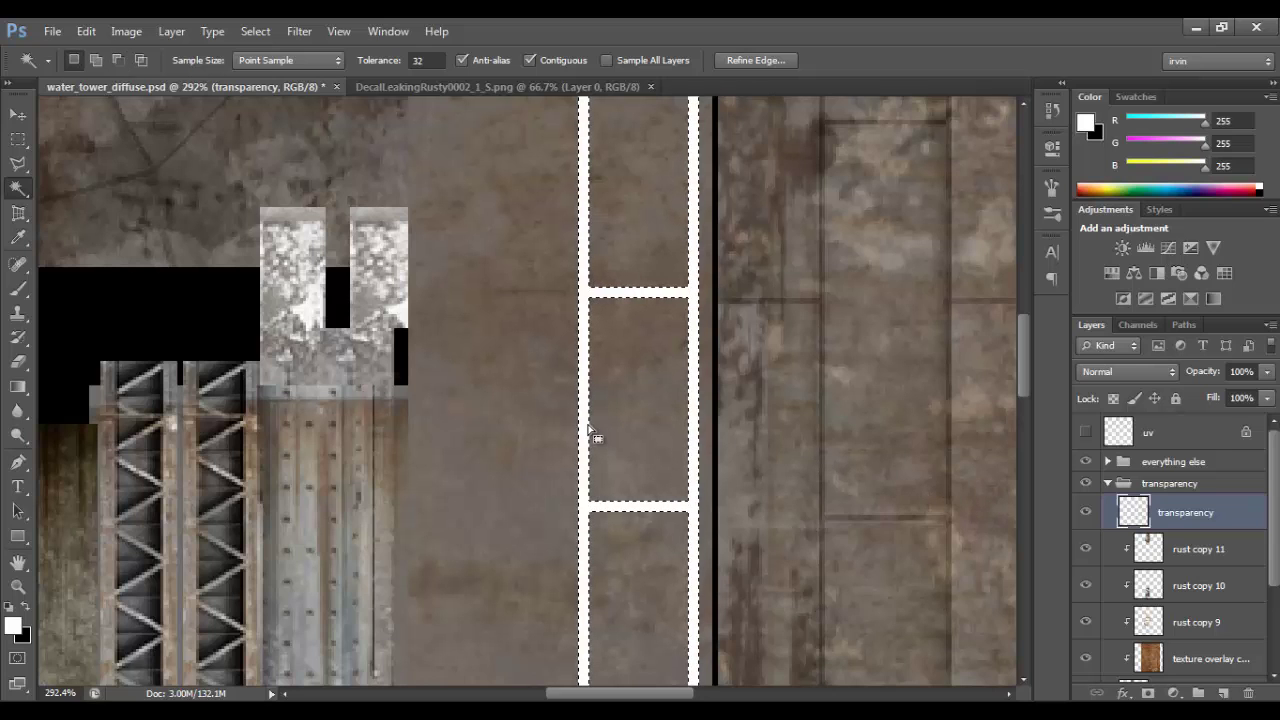
key("ctrl+d")
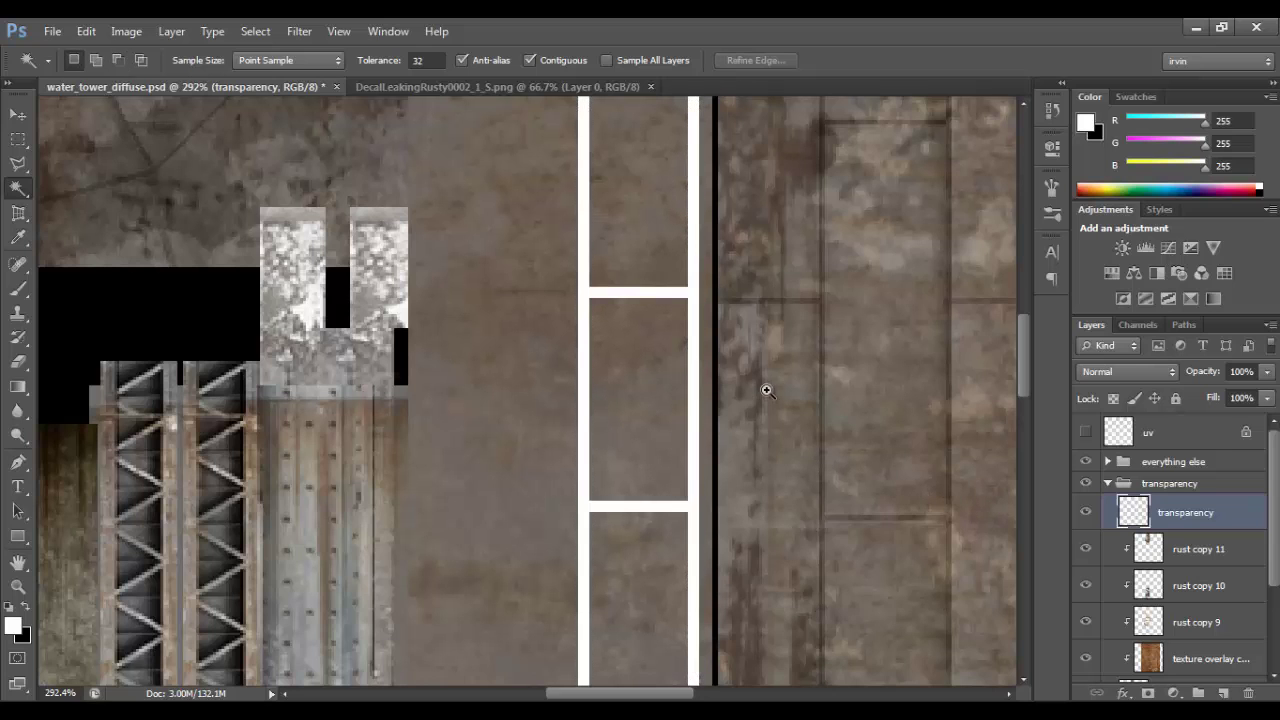
Save the texture file, then switch to Maya and reload water_tower_diffuse.psd on the walkway band to check the railing
left_click_drag(767, 391, 679, 362, "ctrl")
key("ctrl+s")
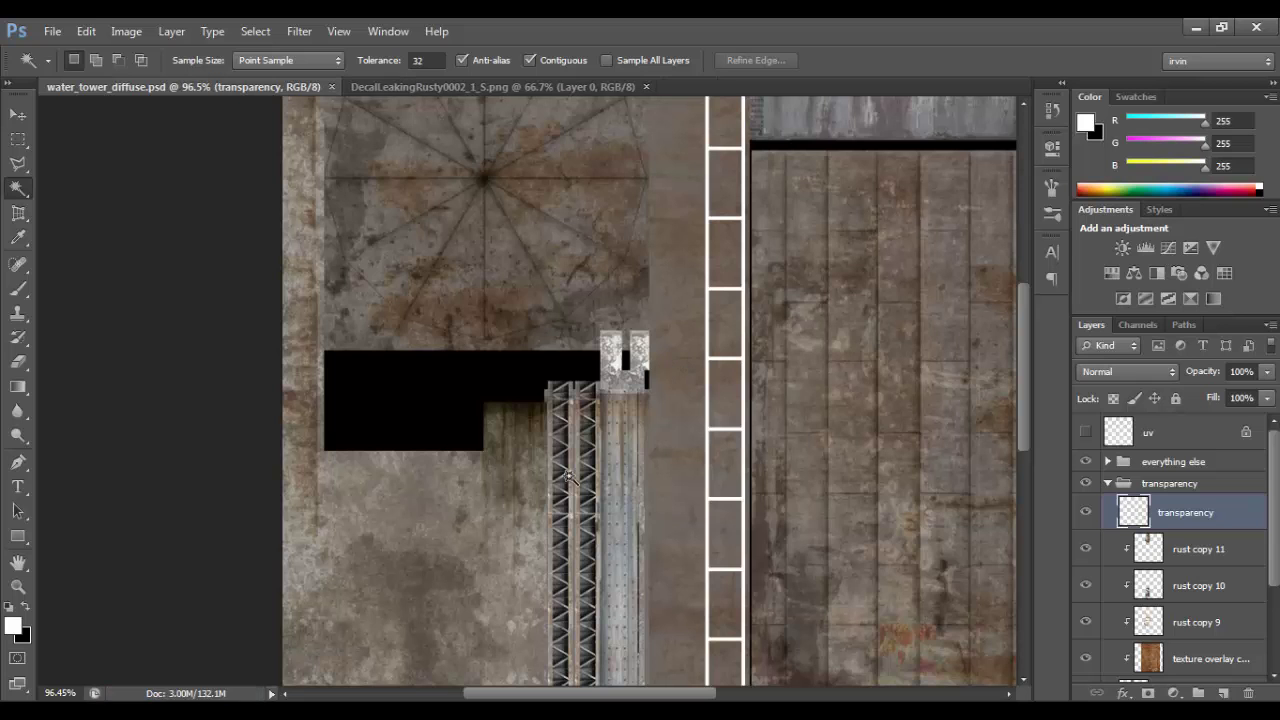
key("alt+Tab")
right_click_drag(496, 358, 635, 263, "alt")
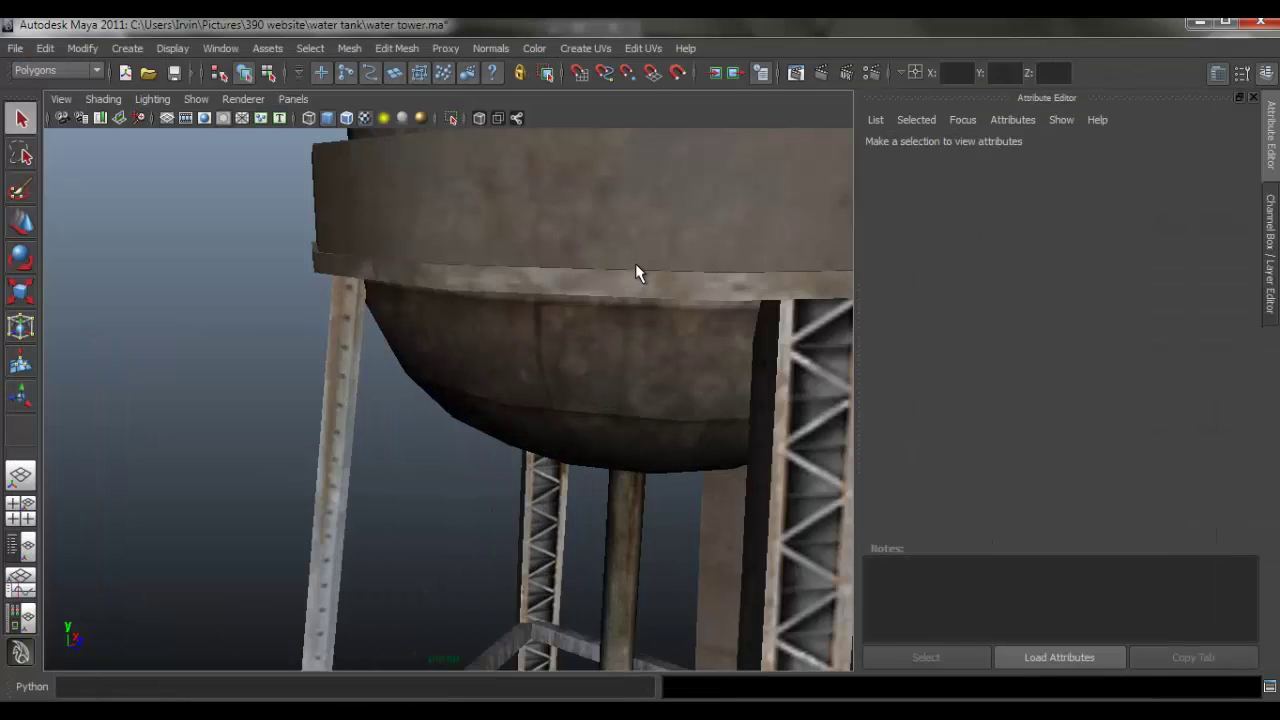
left_click(635, 263)
left_click(1219, 366)
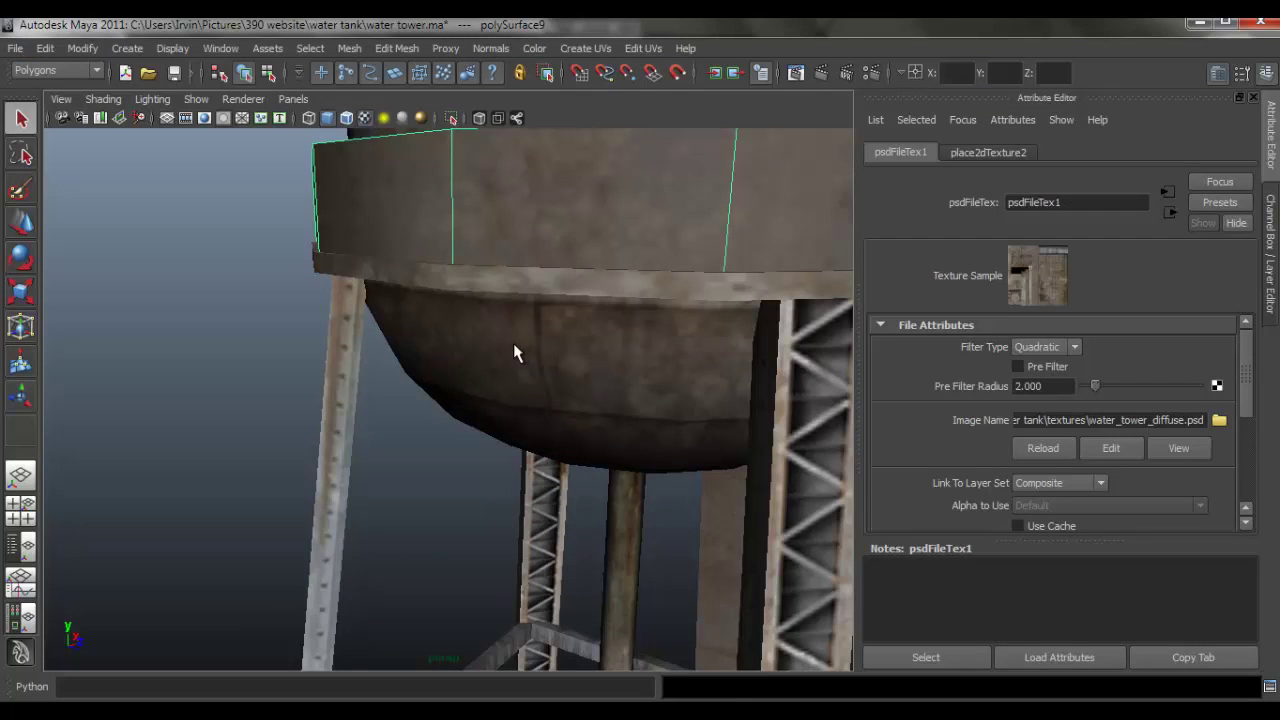
left_click(418, 488)
left_click_drag(718, 370, 514, 387, "alt")
right_click_drag(514, 387, 570, 455, "alt")
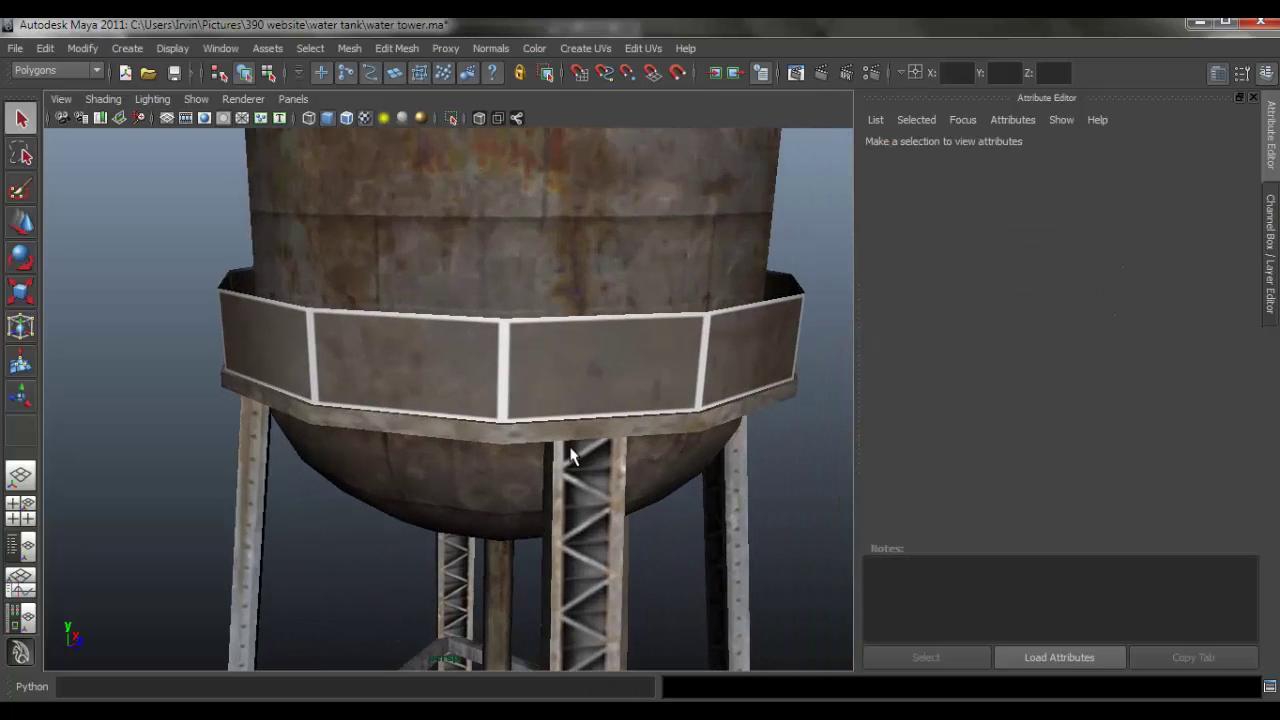
Switch to Photoshop, show the uv layer, and try nudging the transparency layer's railing lines a few pixels right against the wireframe
key("alt+Tab")
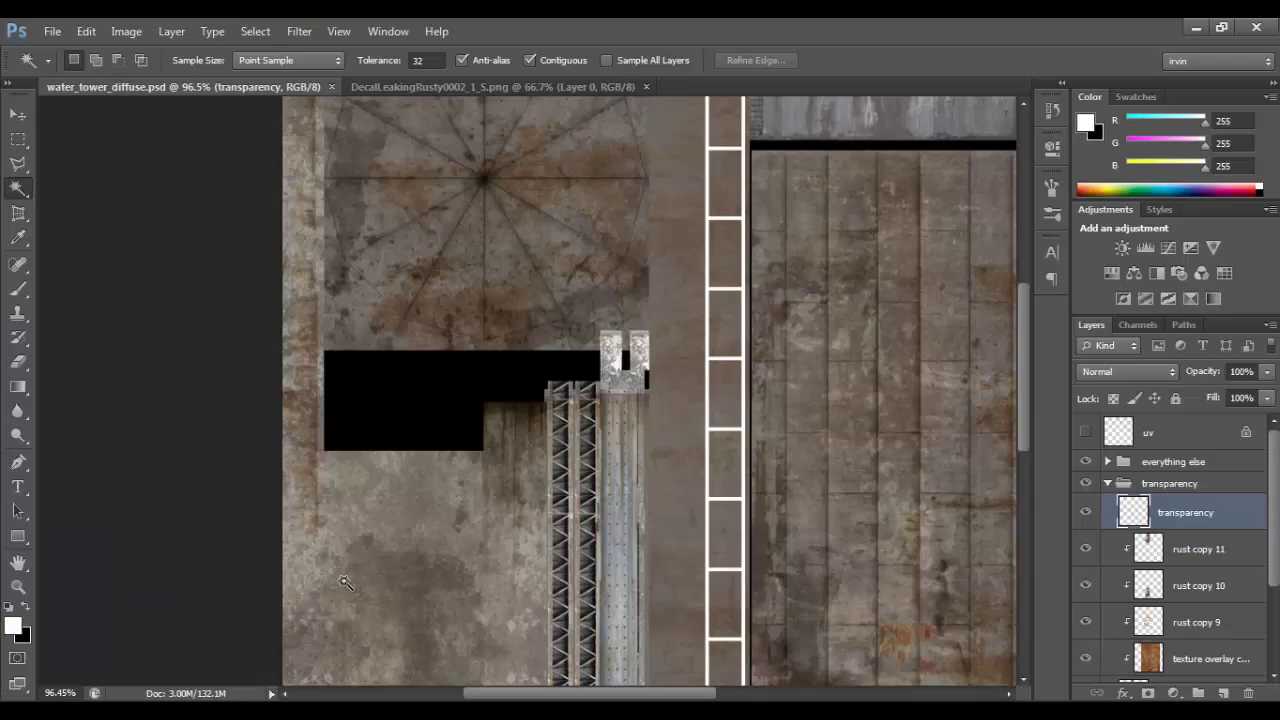
left_click(1086, 432)
scroll(751, 443, "up", 5, "alt")
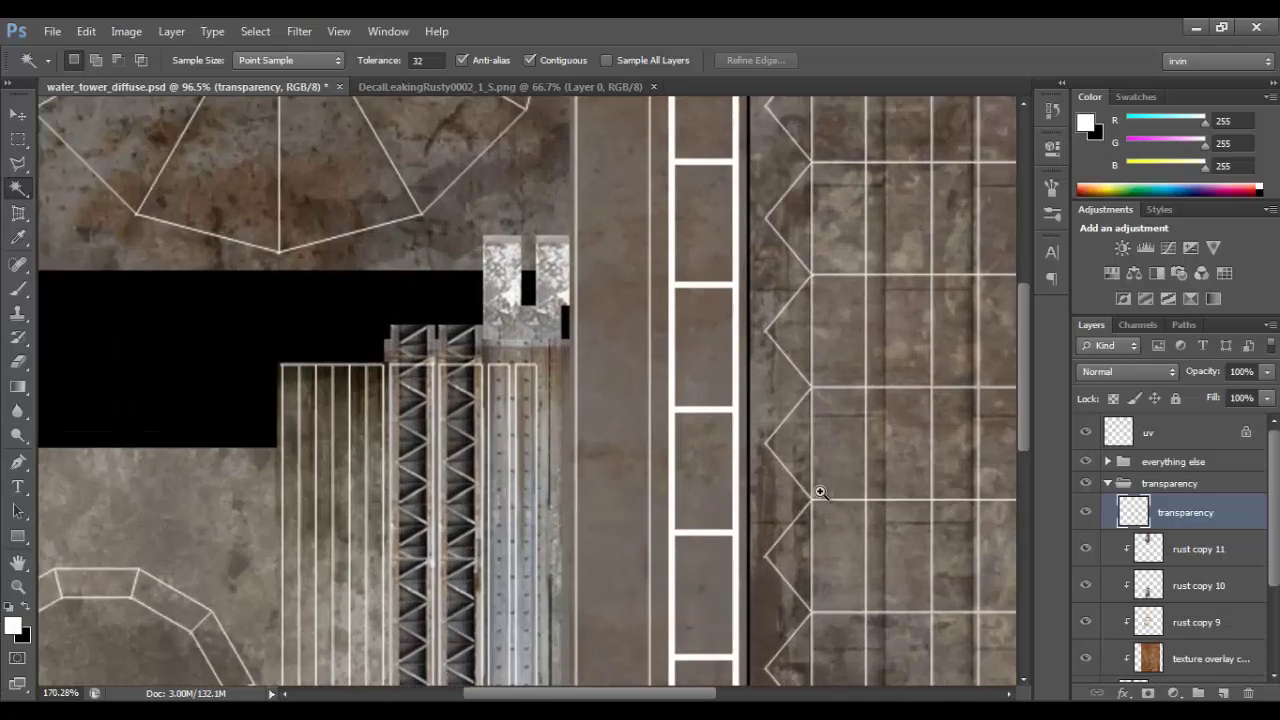
key("v")
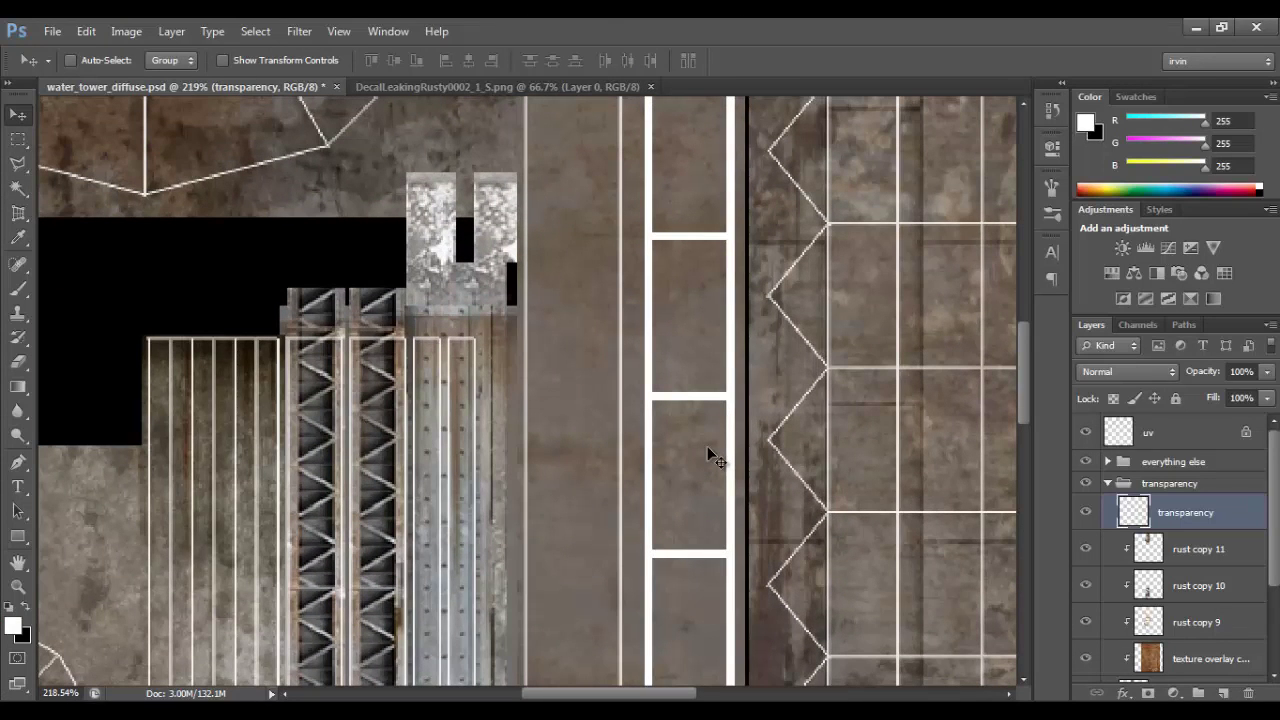
key("Right")
key("Right")
key("Right")
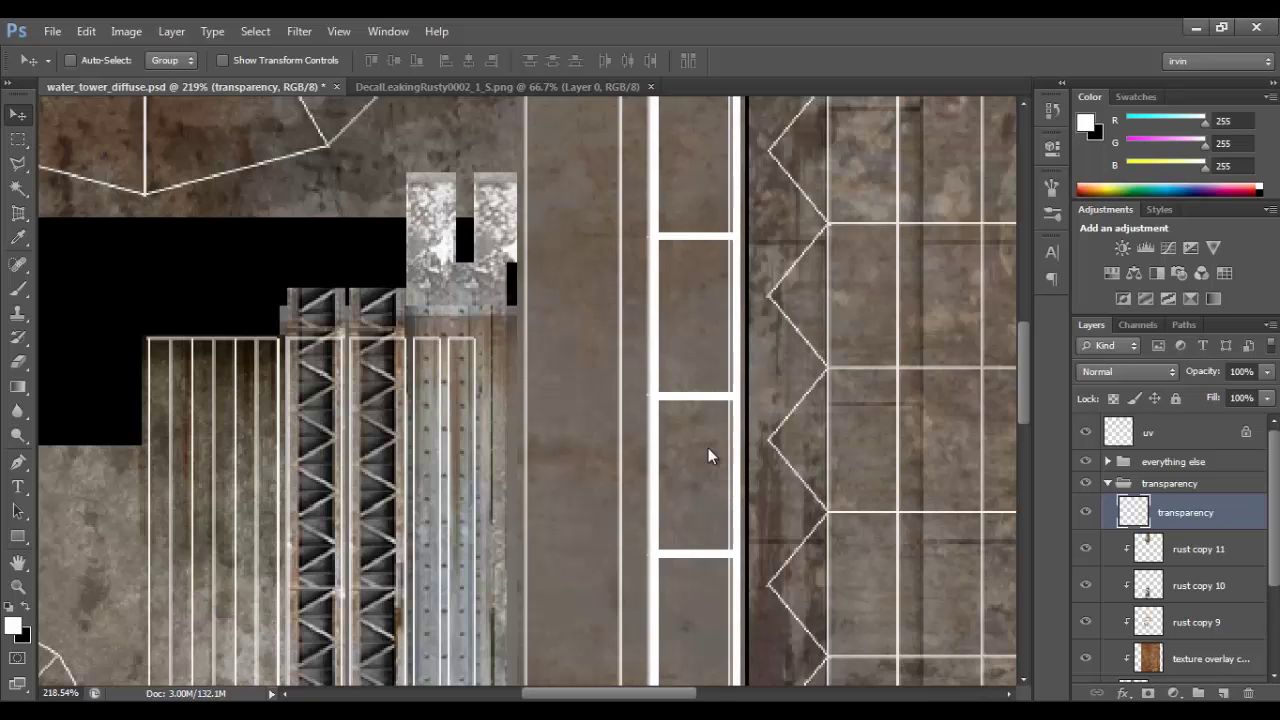
key("Right")
key("Right")
Hide the uv layer and save the texture, then switch to Maya and reload water_tower_diffuse.psd on the railing band
left_click(1086, 432)
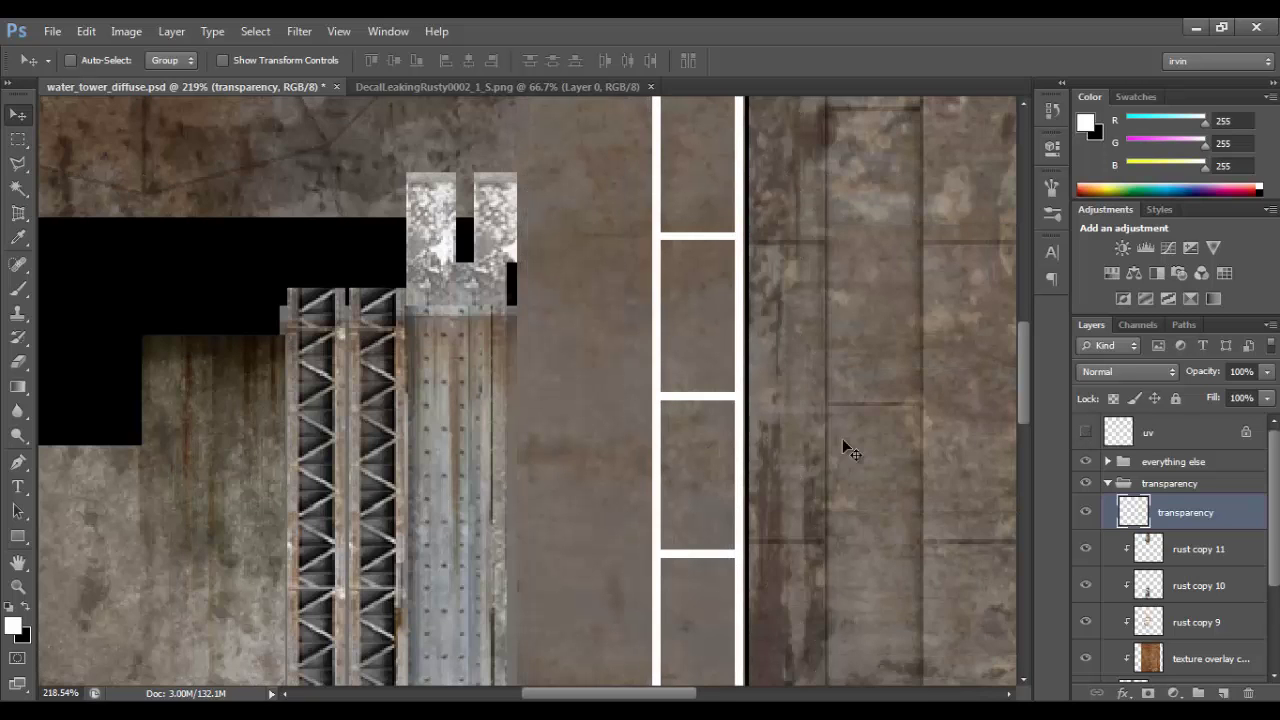
key("ctrl+s")
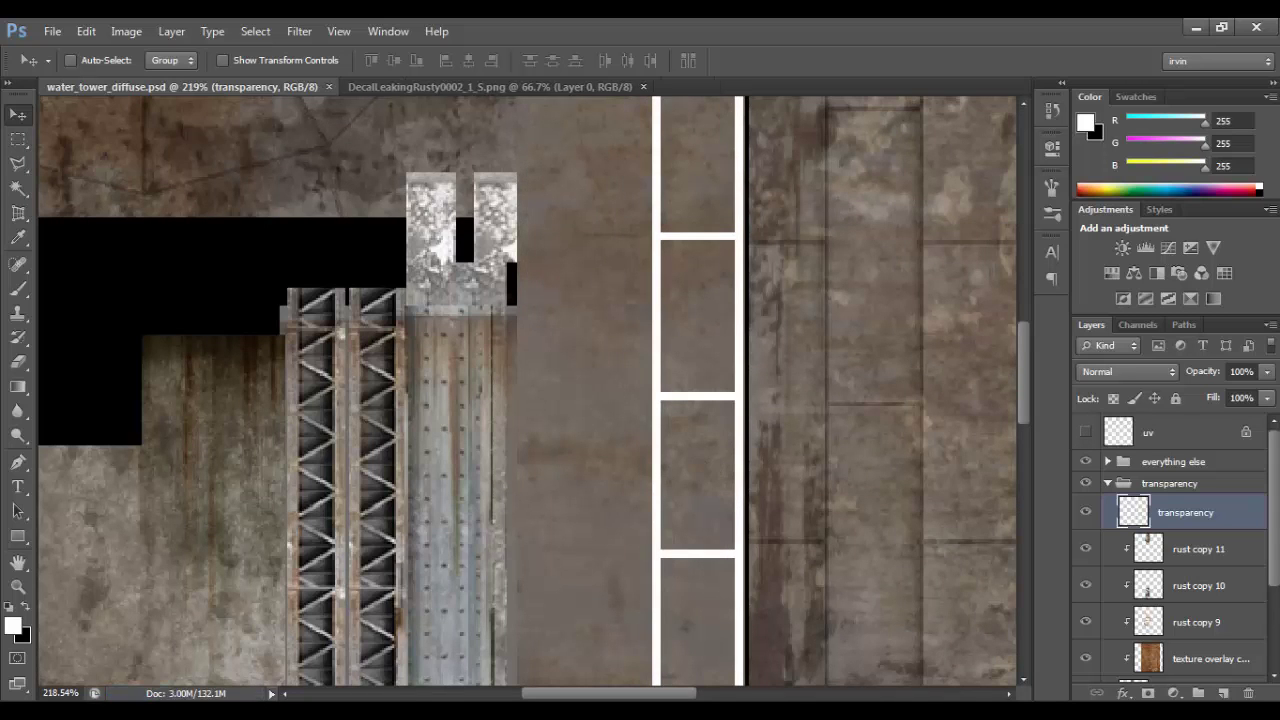
key("alt+Tab")
left_click(499, 368)
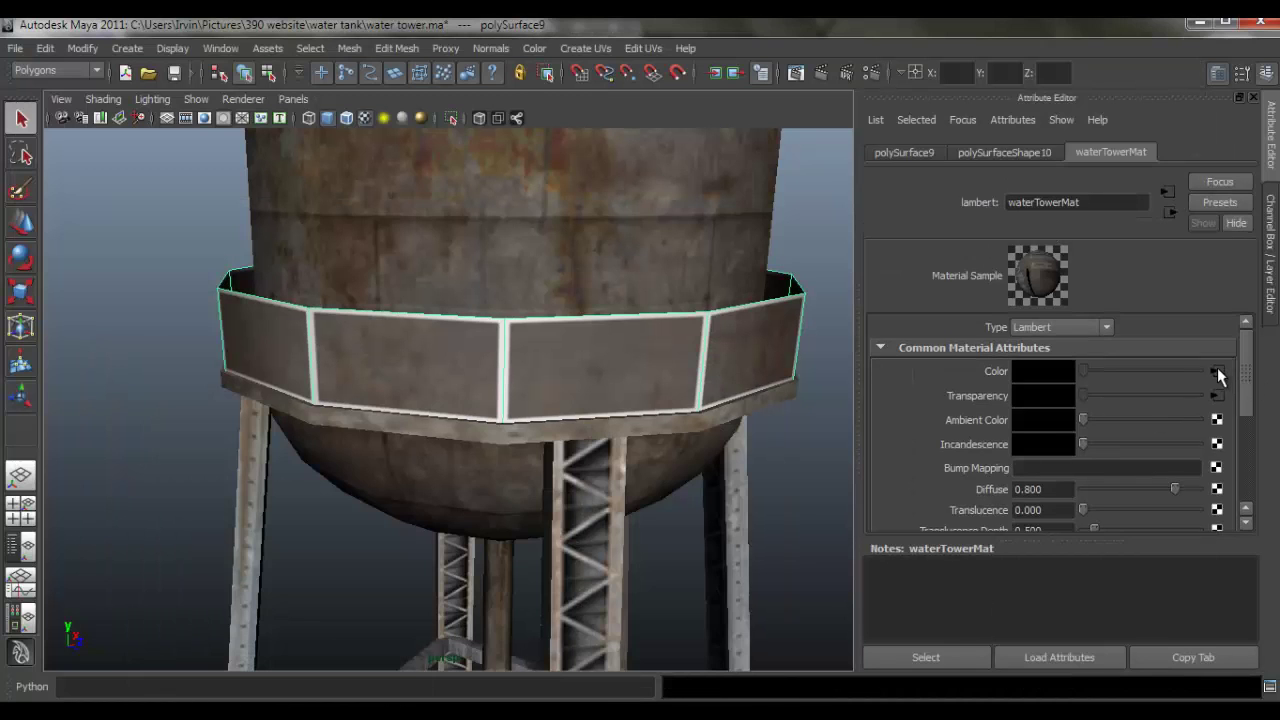
left_click(1216, 372)
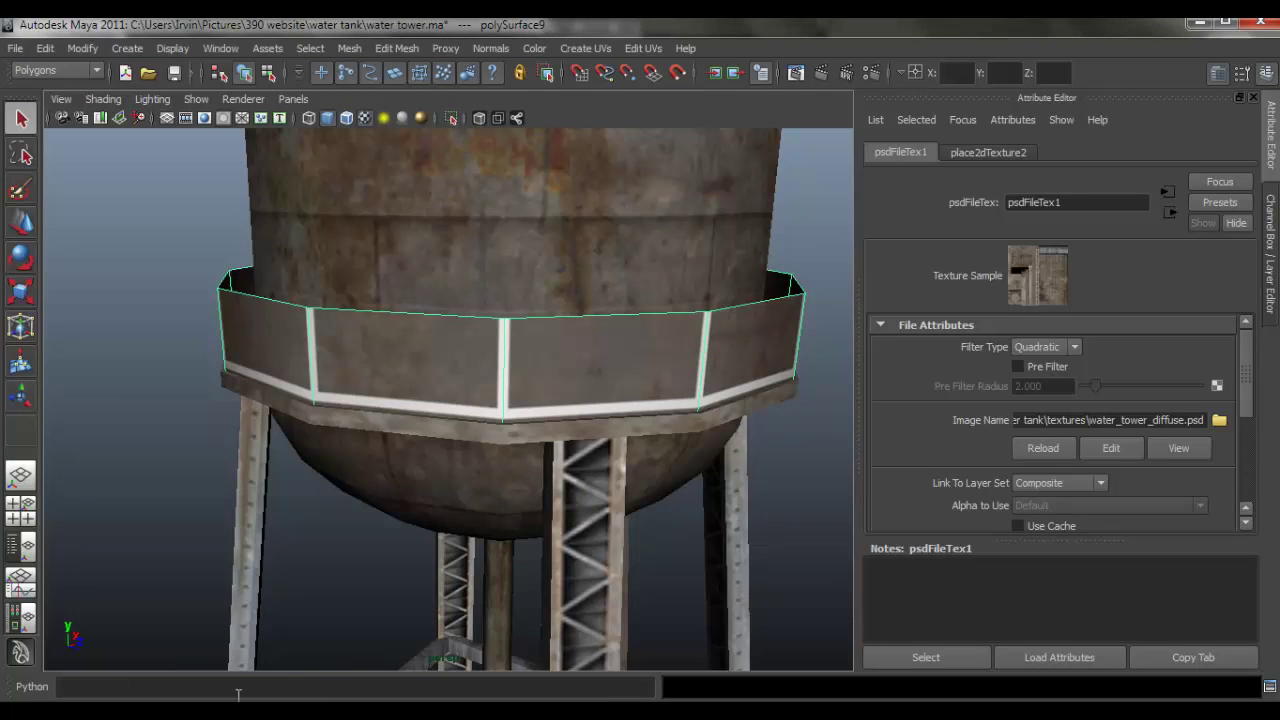
Return to Photoshop and nudge the railing lines left until they sit just left of the strip's outline in the uv layer
key("alt+Tab")
key("Left")
key("Left")
key("Left")
key("Left")
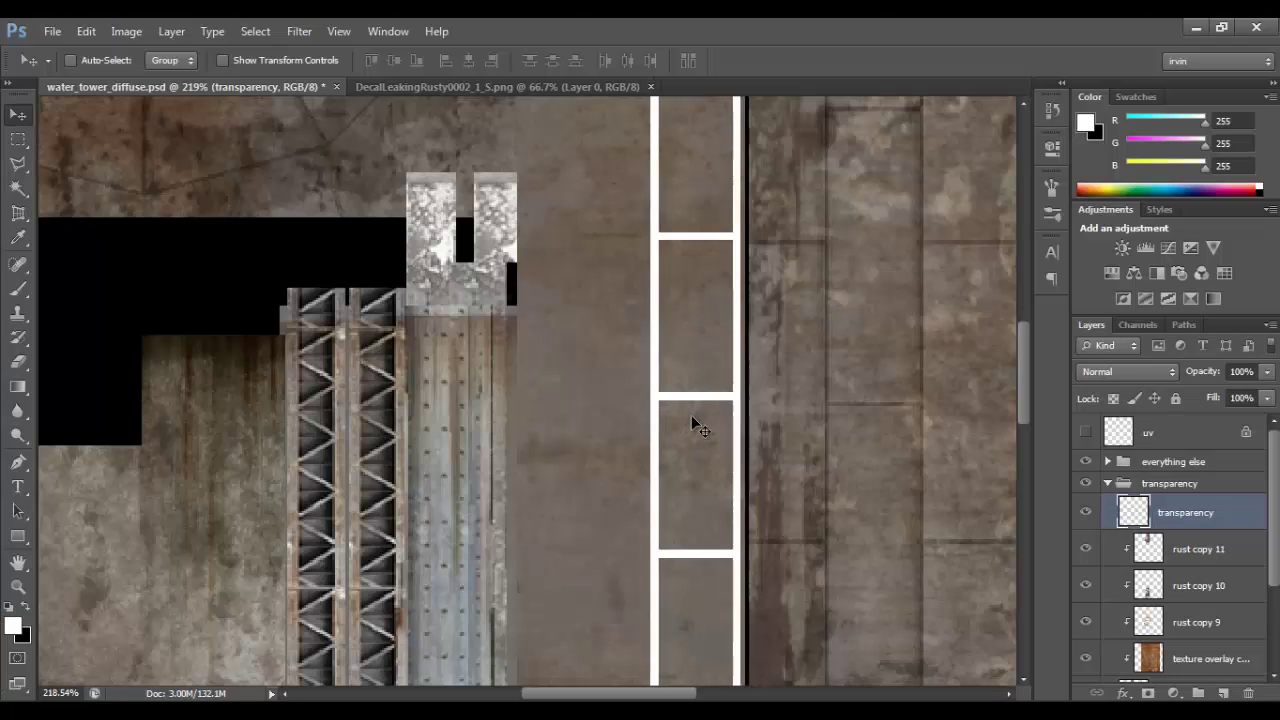
left_click(1085, 432)
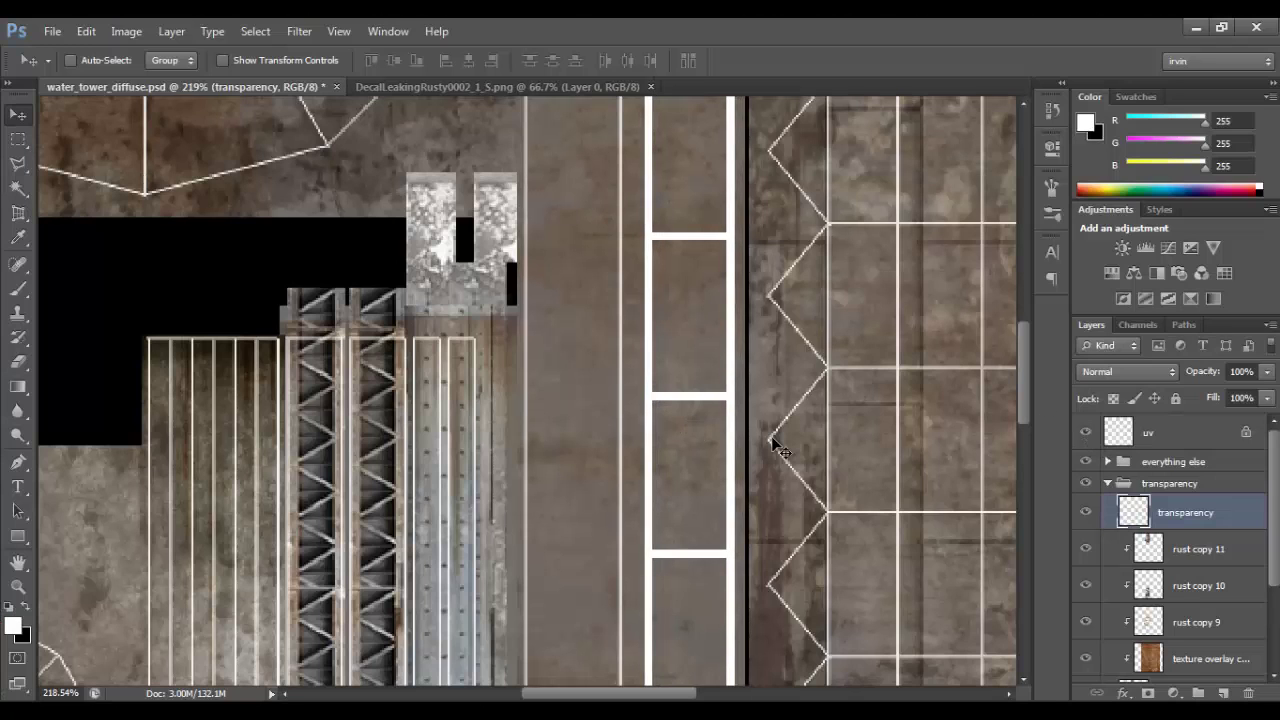
key("Left")
key("Left")
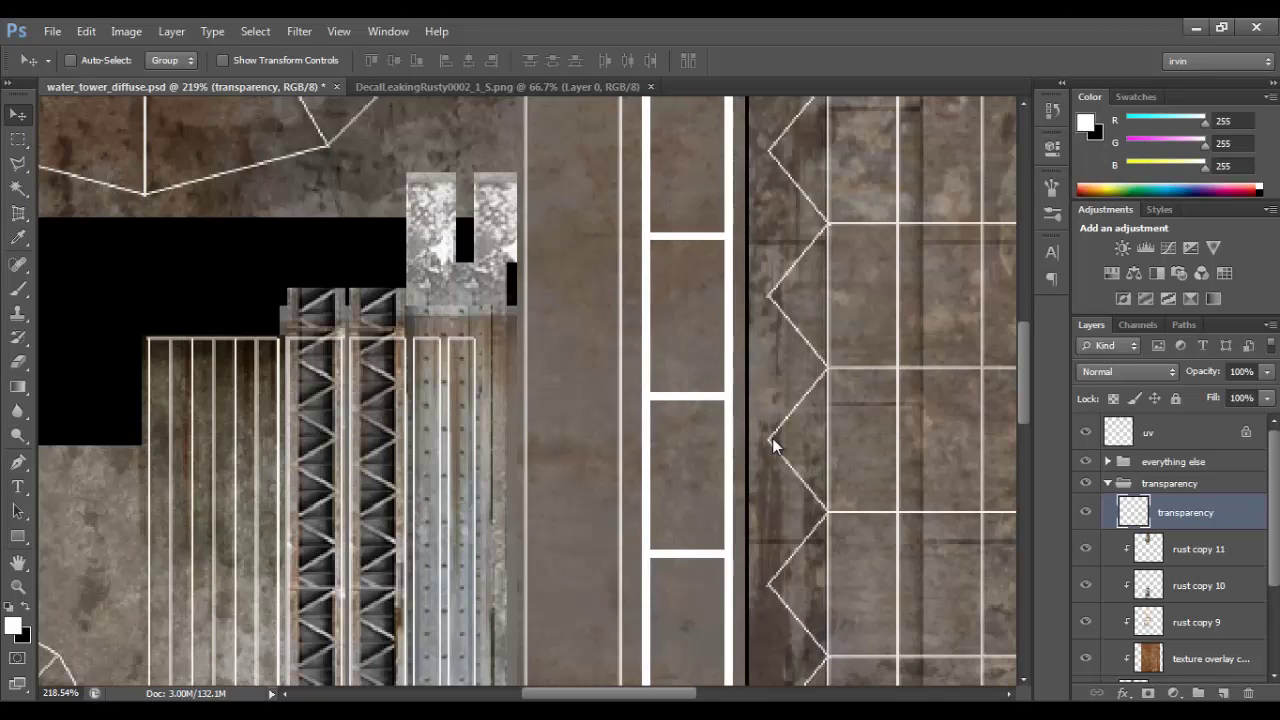
key("Left")
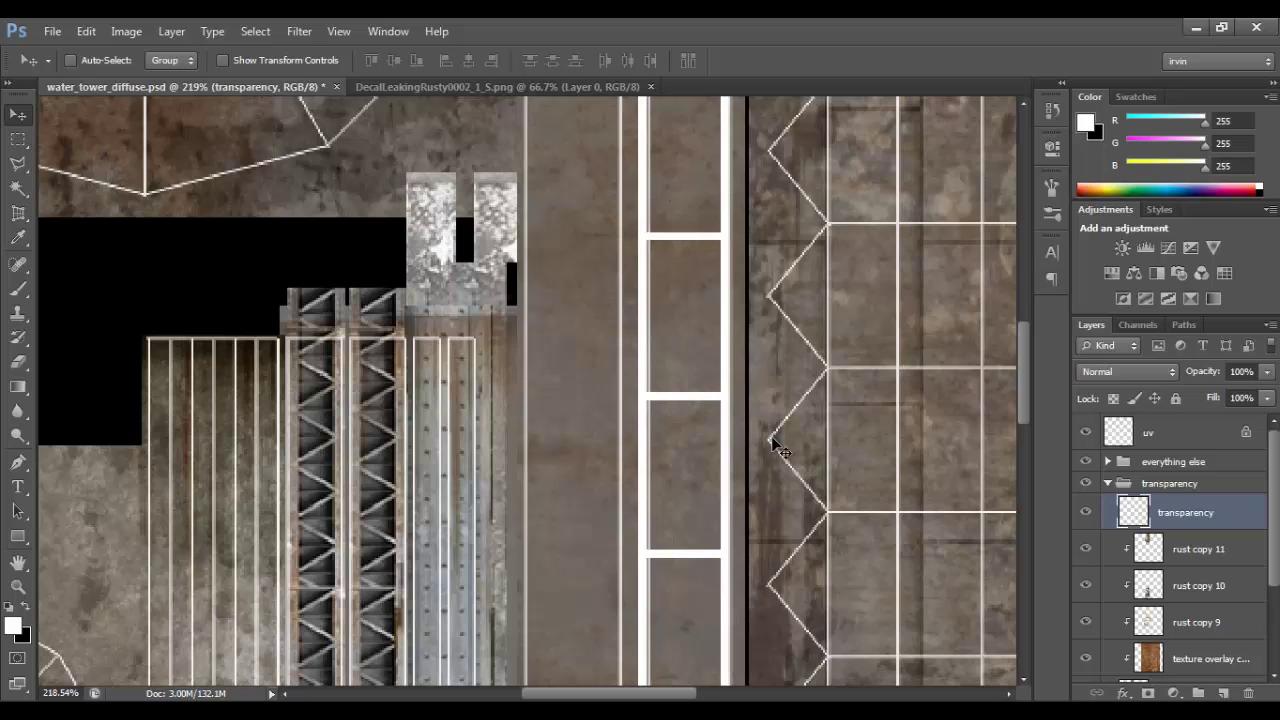
key("Right")
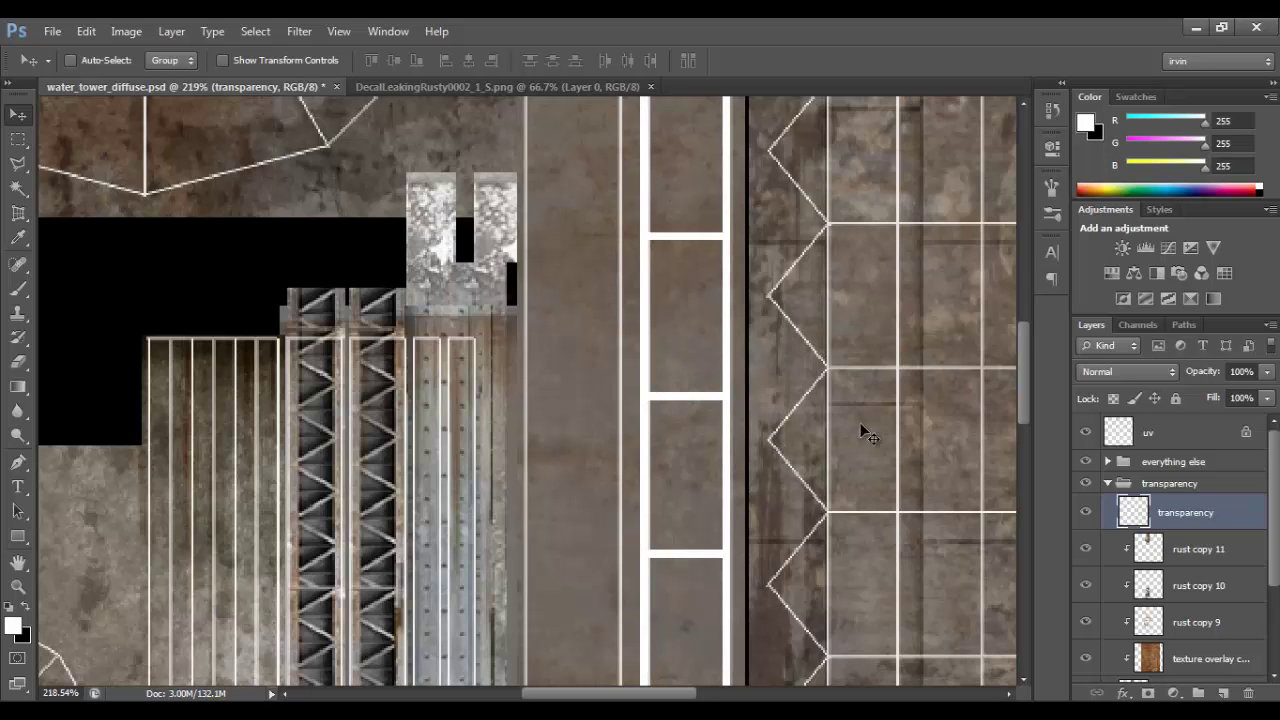
Save the texture with the uv layer hidden, reload it in Maya, and compare the shifted railing with the reference photo
left_click(1085, 432)
key("ctrl+s")
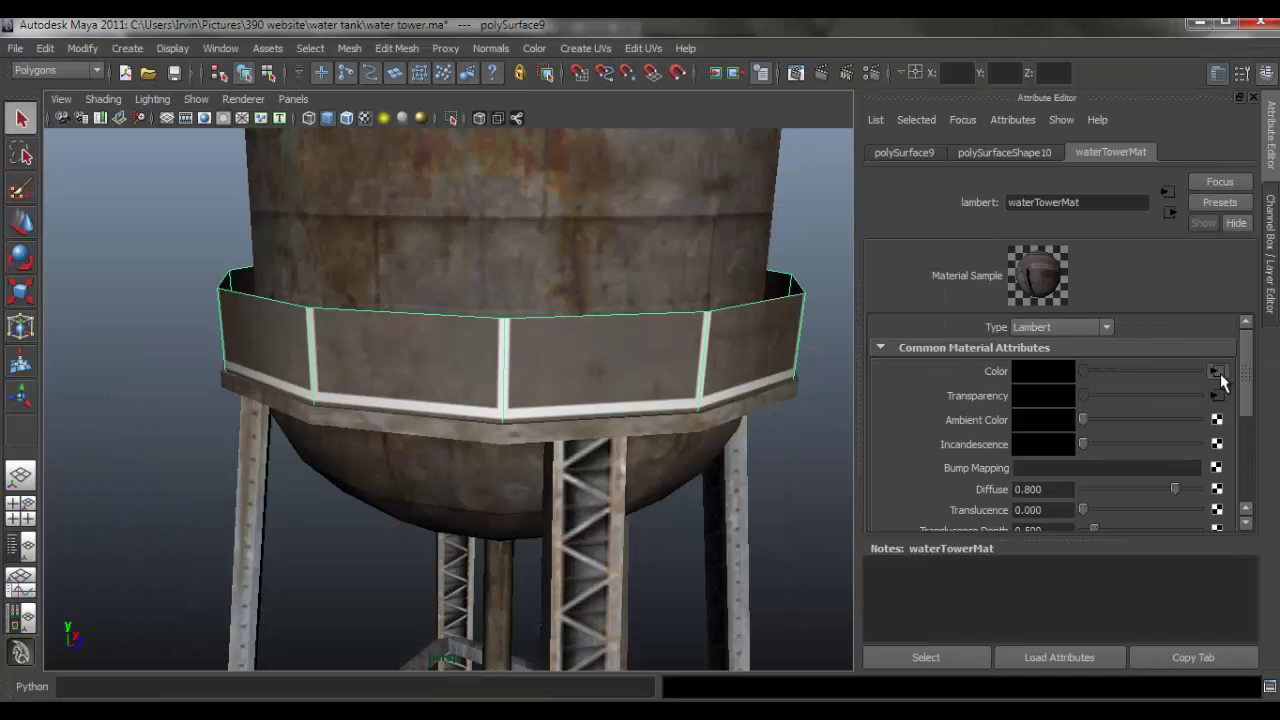
left_click(1217, 372)
left_click(816, 470)
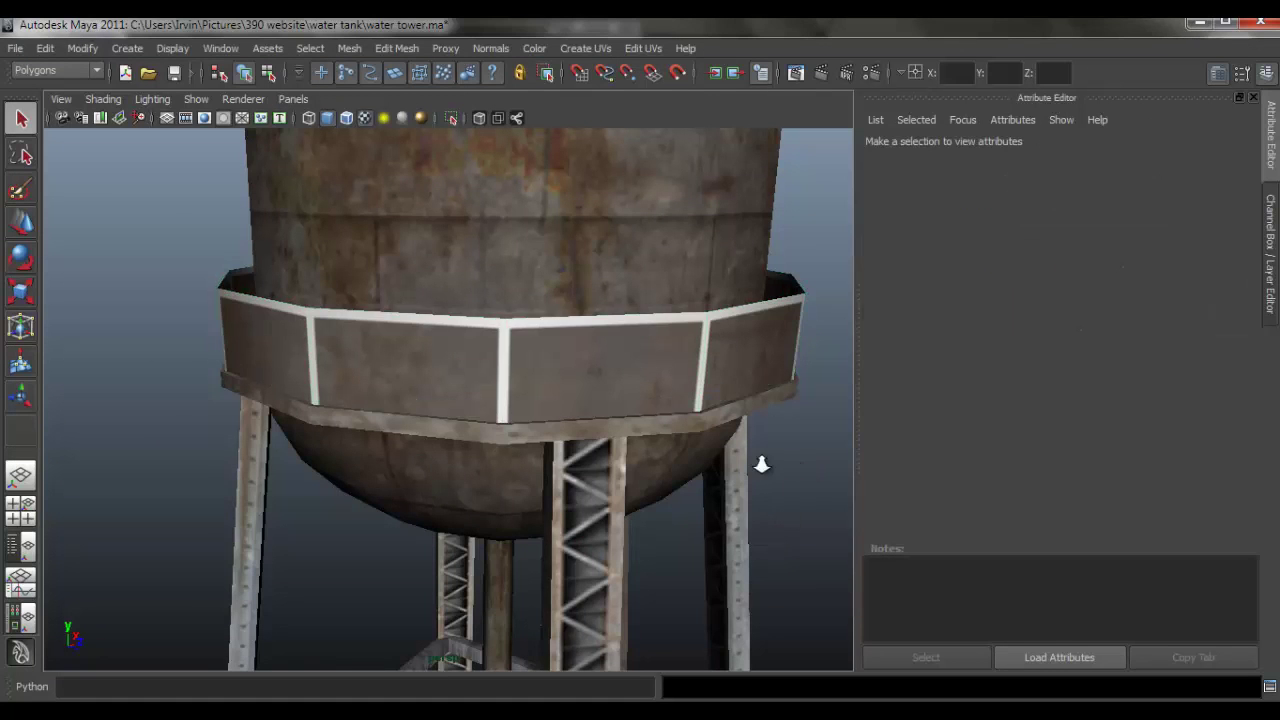
right_click_drag(763, 457, 520, 434, "alt")
left_click_drag(520, 434, 562, 479, "alt")
right_click_drag(562, 478, 625, 505, "alt")
left_click_drag(535, 475, 497, 474, "alt")
right_click_drag(497, 474, 630, 529, "alt")
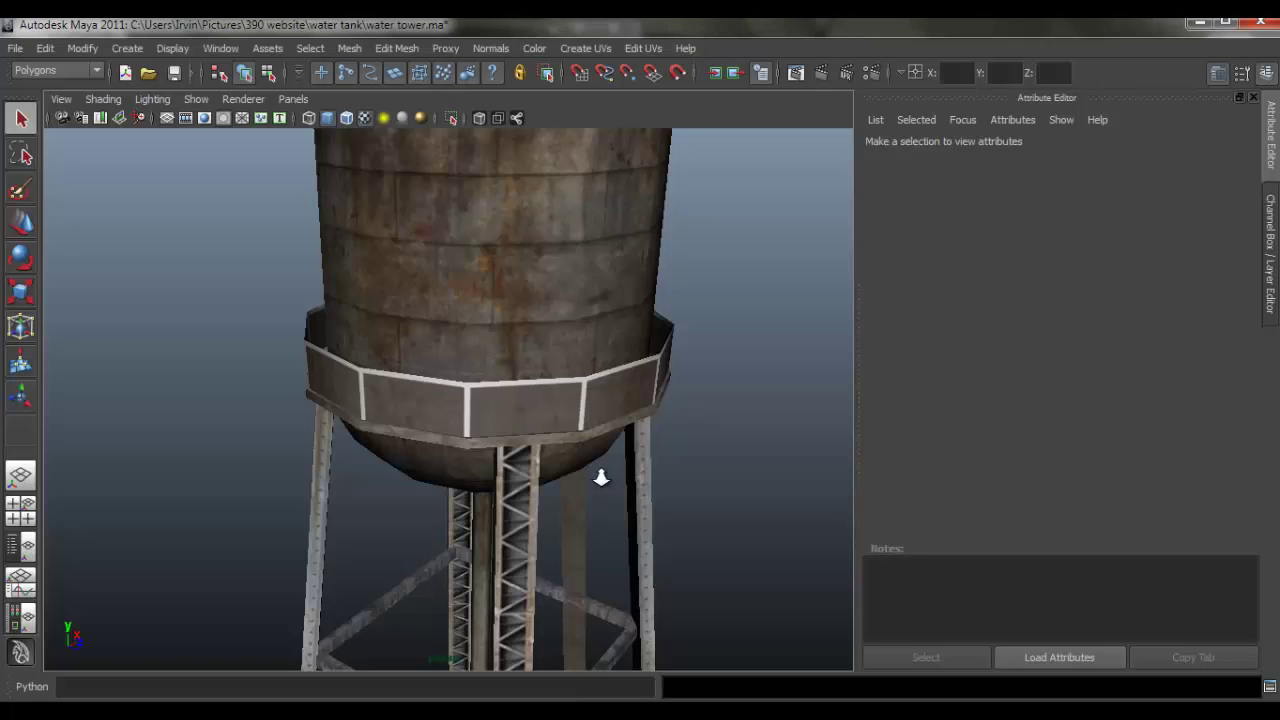
right_click_drag(600, 471, 530, 455, "alt")
Back in Photoshop, show the uv layer and nudge the railing lines slightly further left
left_click(238, 710)
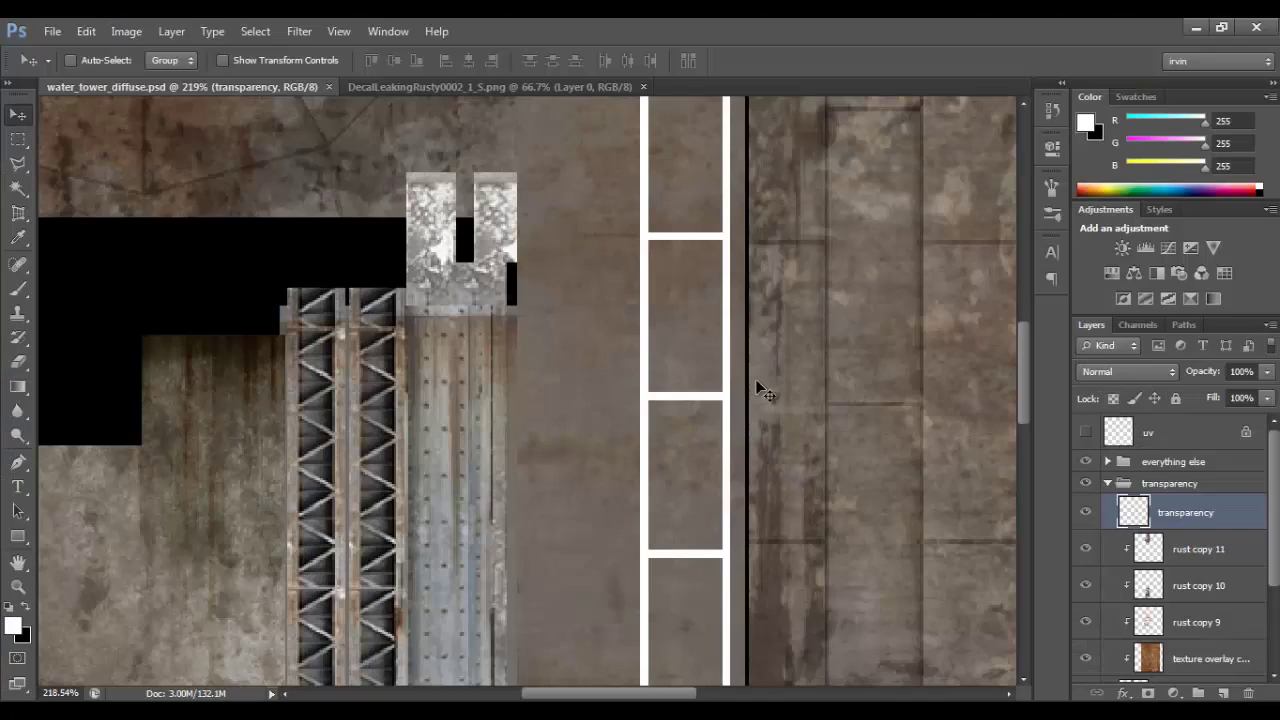
left_click(1086, 432)
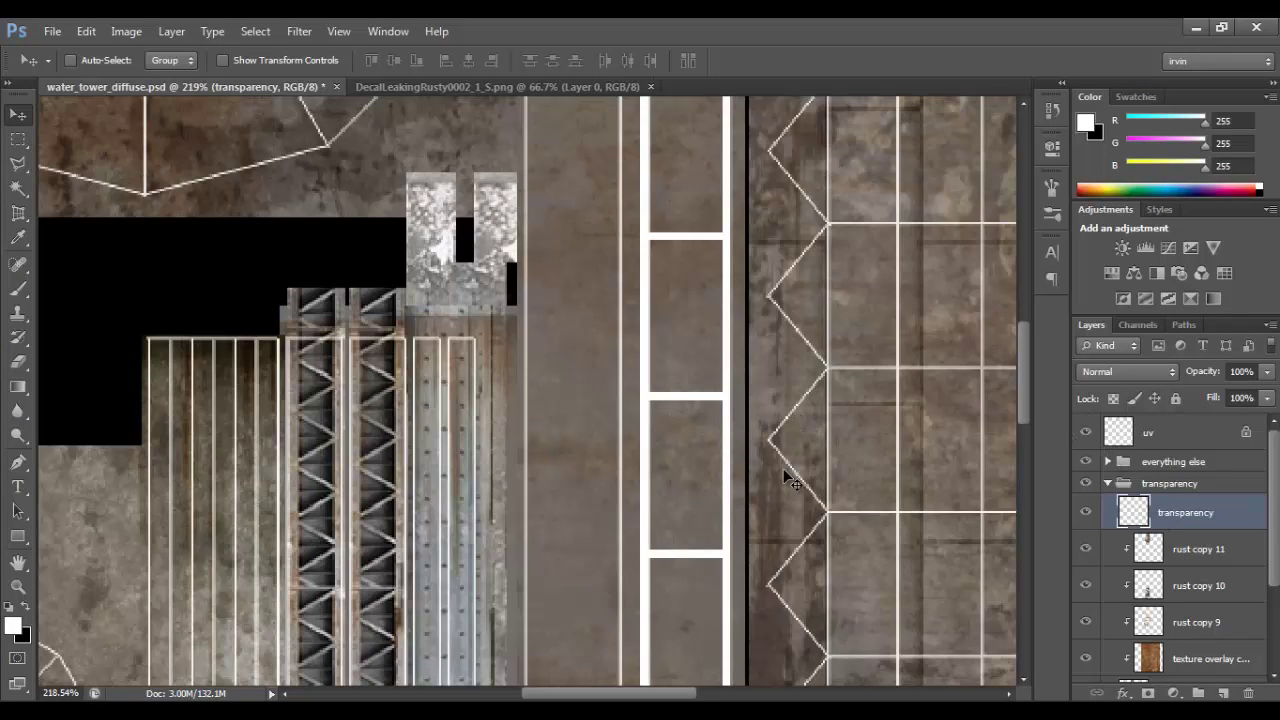
key("Left")
Thicken the railing strip's right long rail by filling a narrow full-height marquee beside it with white, and deselect
key("m")
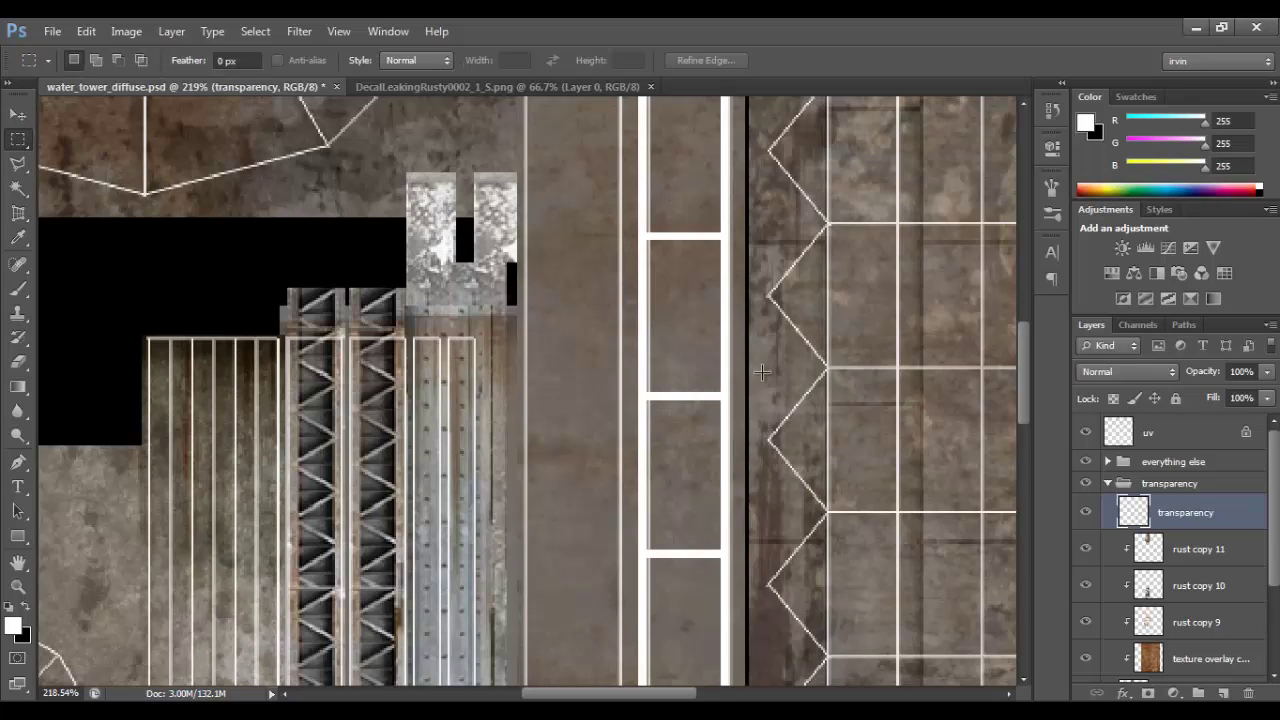
scroll(775, 468, "down", 5, "alt")
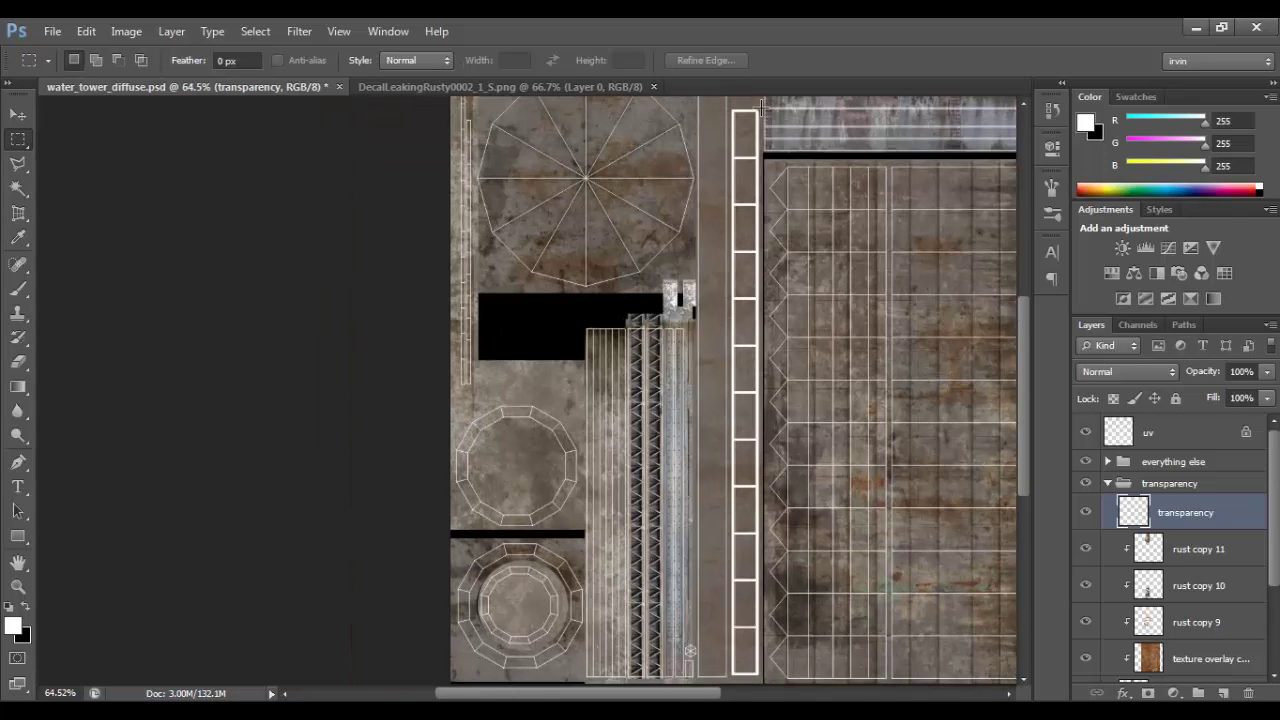
left_click_drag(758, 104, 757, 594)
left_click_drag(806, 477, 945, 606, "ctrl")
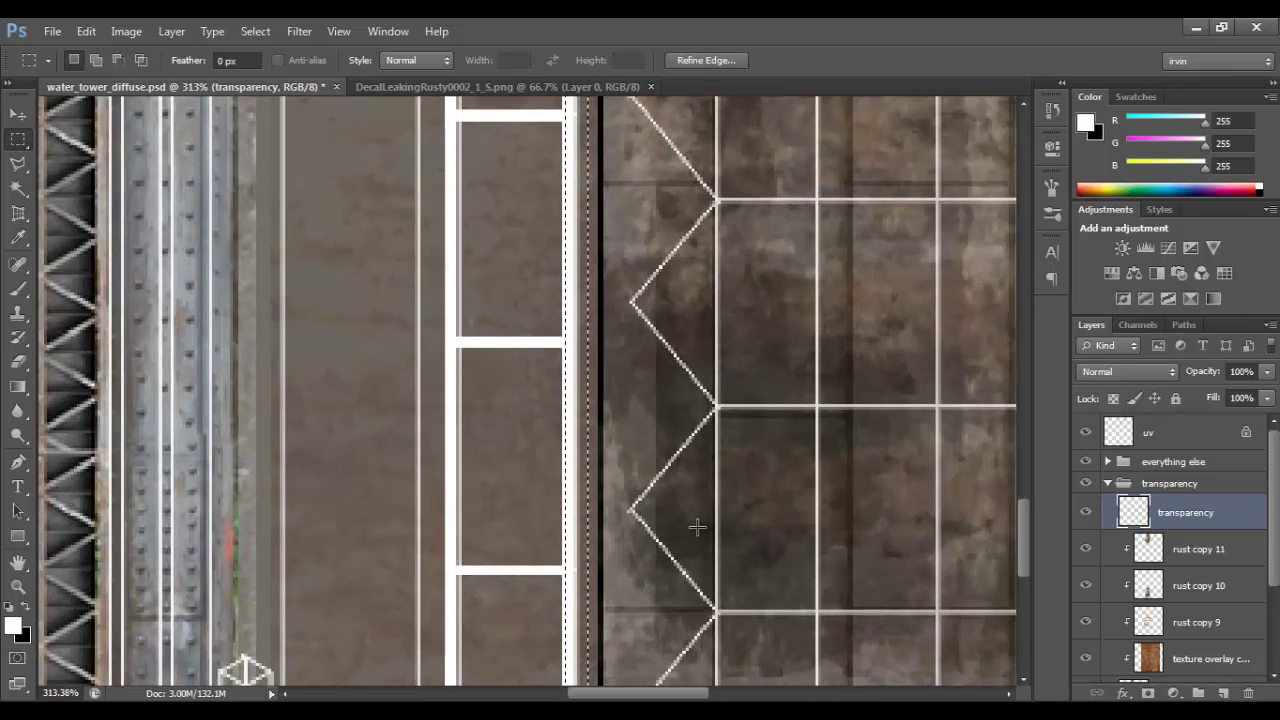
key("alt+BackSpace")
key("ctrl+d")
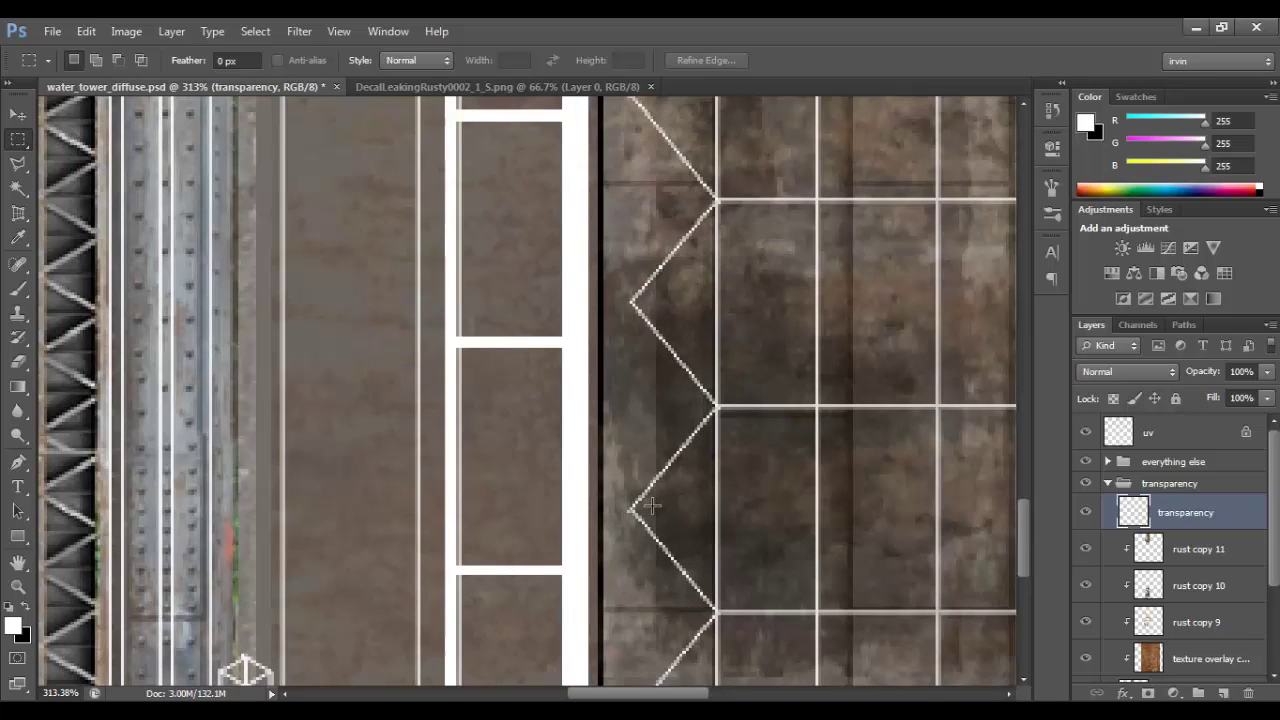
Hide the uv layer, save the texture, and reload it in Maya to inspect the thickened railing around the tower
left_click(1083, 431)
key("ctrl+s")
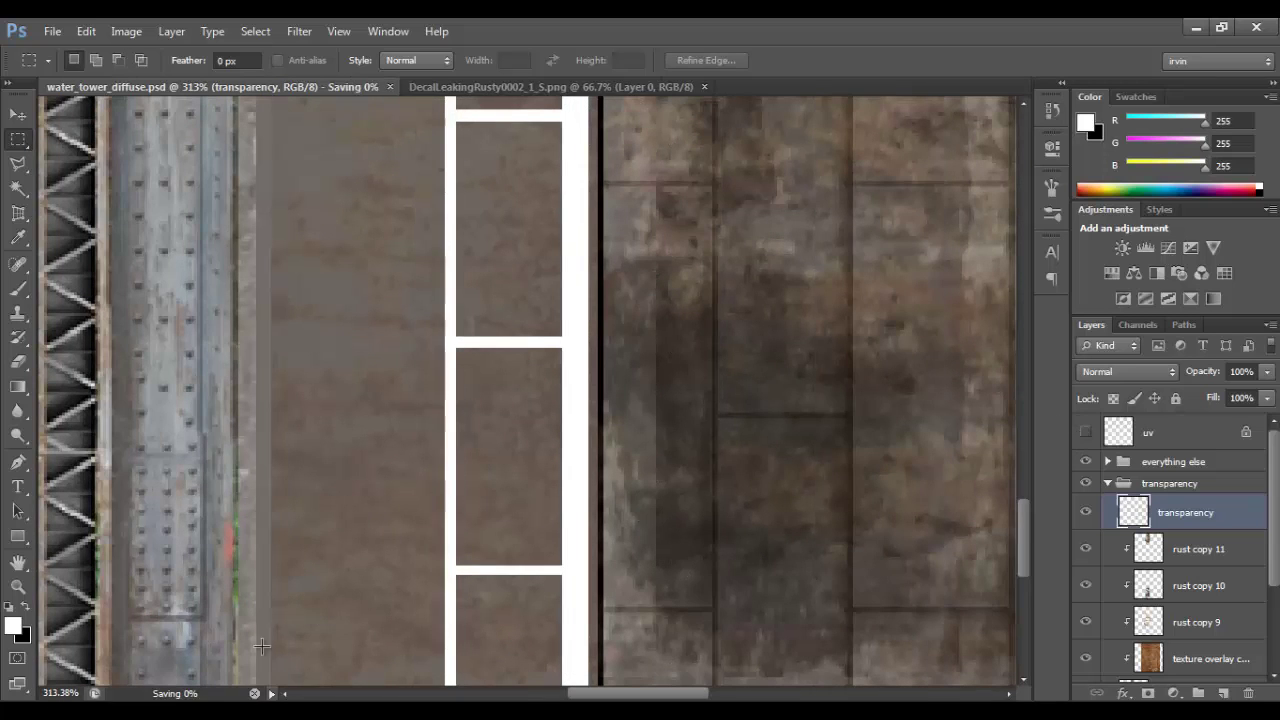
key("alt+Tab")
left_click(560, 372)
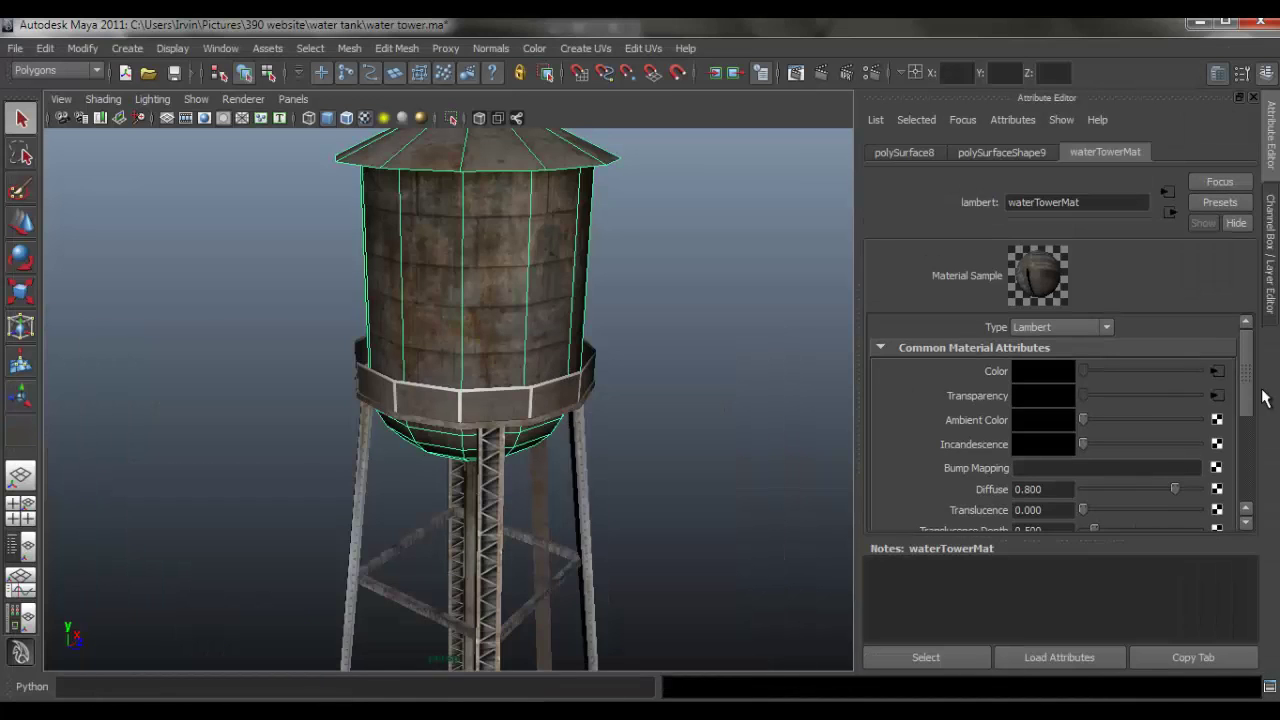
left_click(1214, 371)
scroll(595, 474, "up", 4)
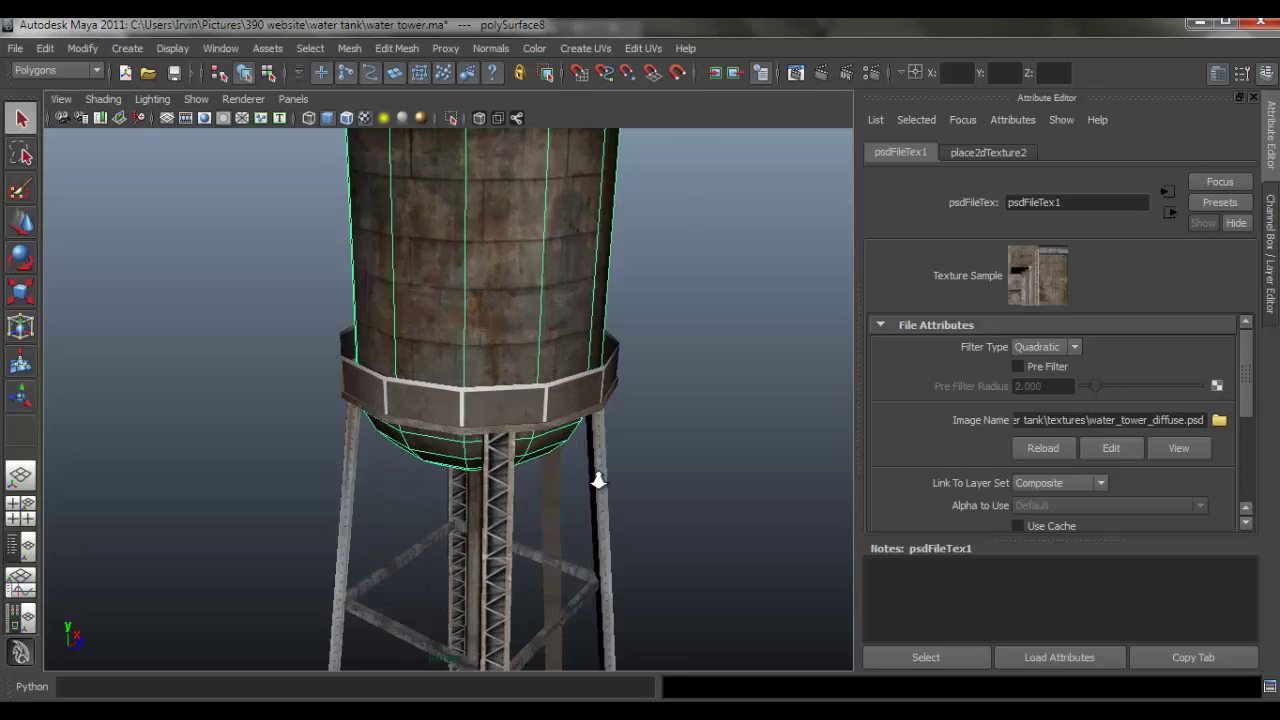
left_click_drag(598, 476, 643, 437, "alt")
left_click(773, 352)
right_click_drag(643, 437, 437, 391, "alt")
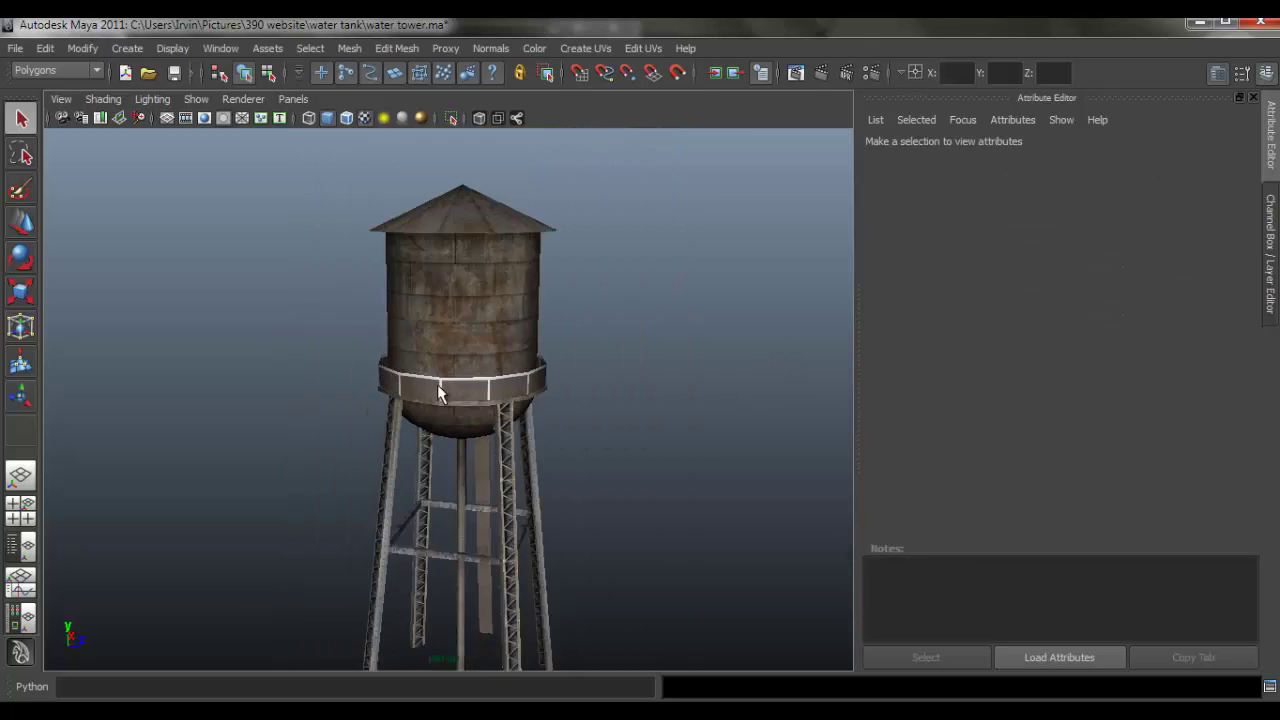
left_click_drag(437, 391, 469, 424, "alt")
right_click_drag(469, 424, 615, 471, "alt")
left_click(480, 710)
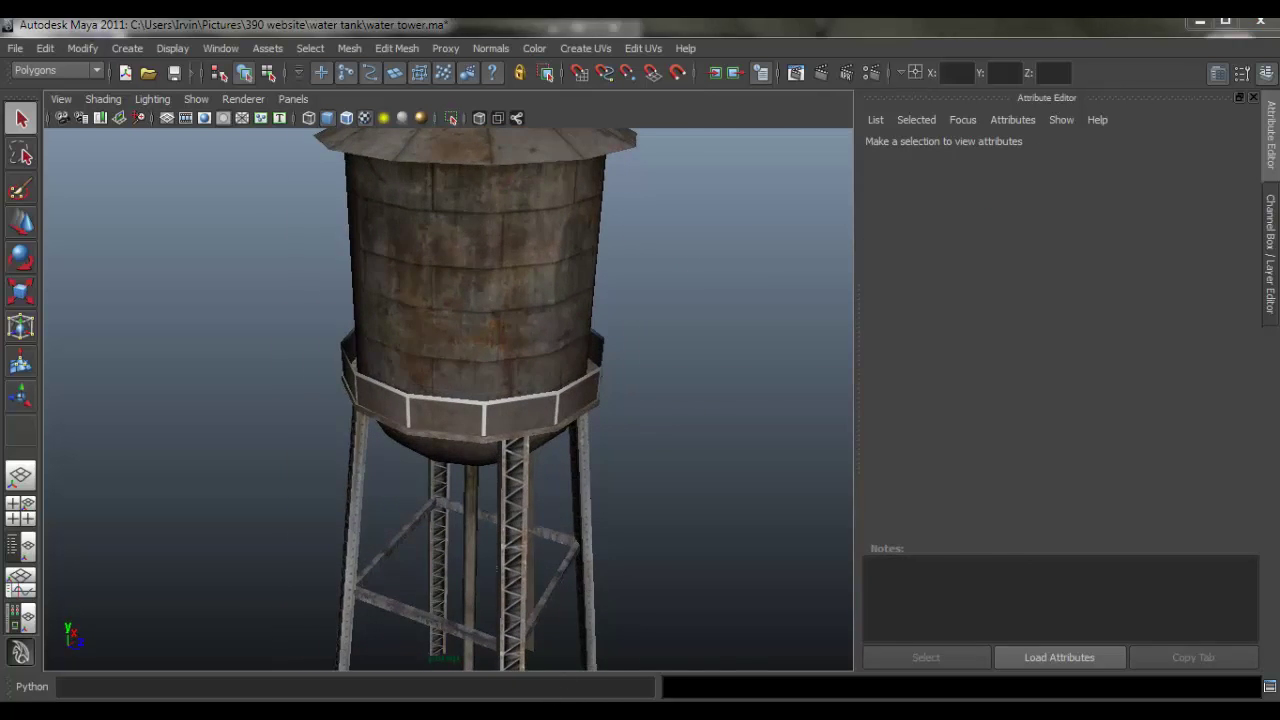
left_click(340, 710)
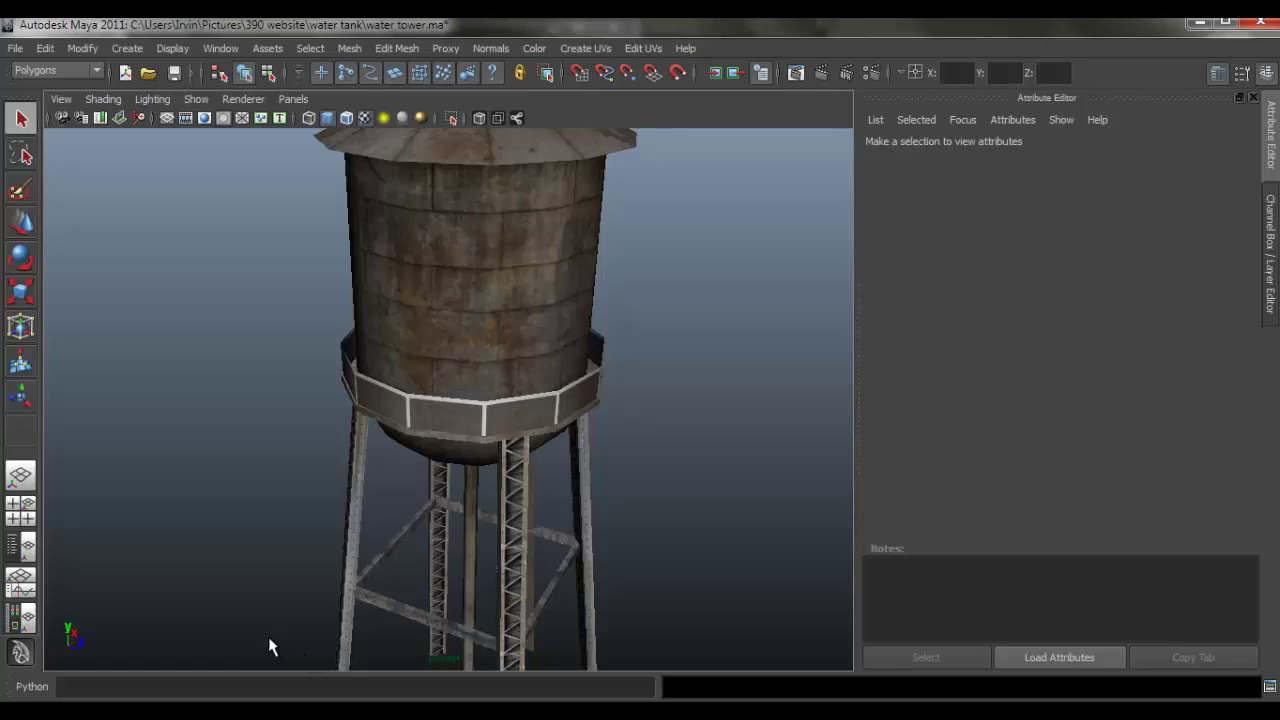
Switch to Photoshop and copy the lowest crossbar between the strip's two long rails onto a new layer
key("alt+Tab")
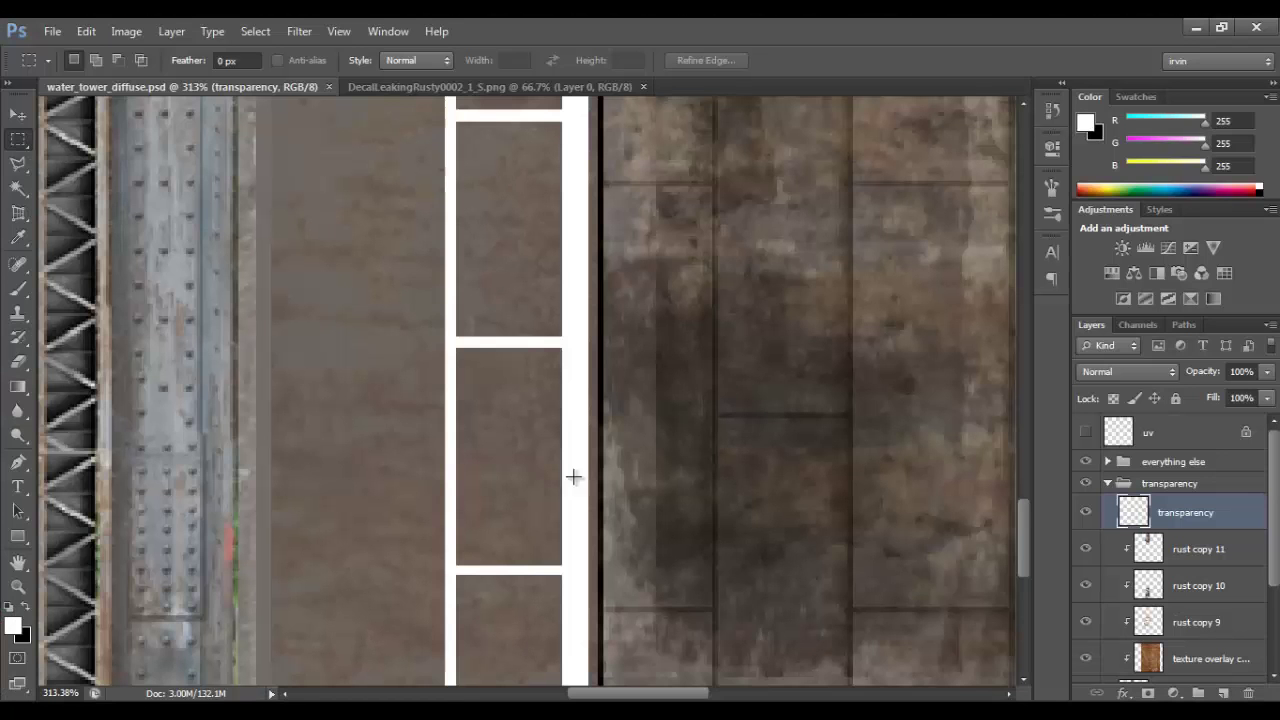
left_click_drag(574, 486, 652, 320)
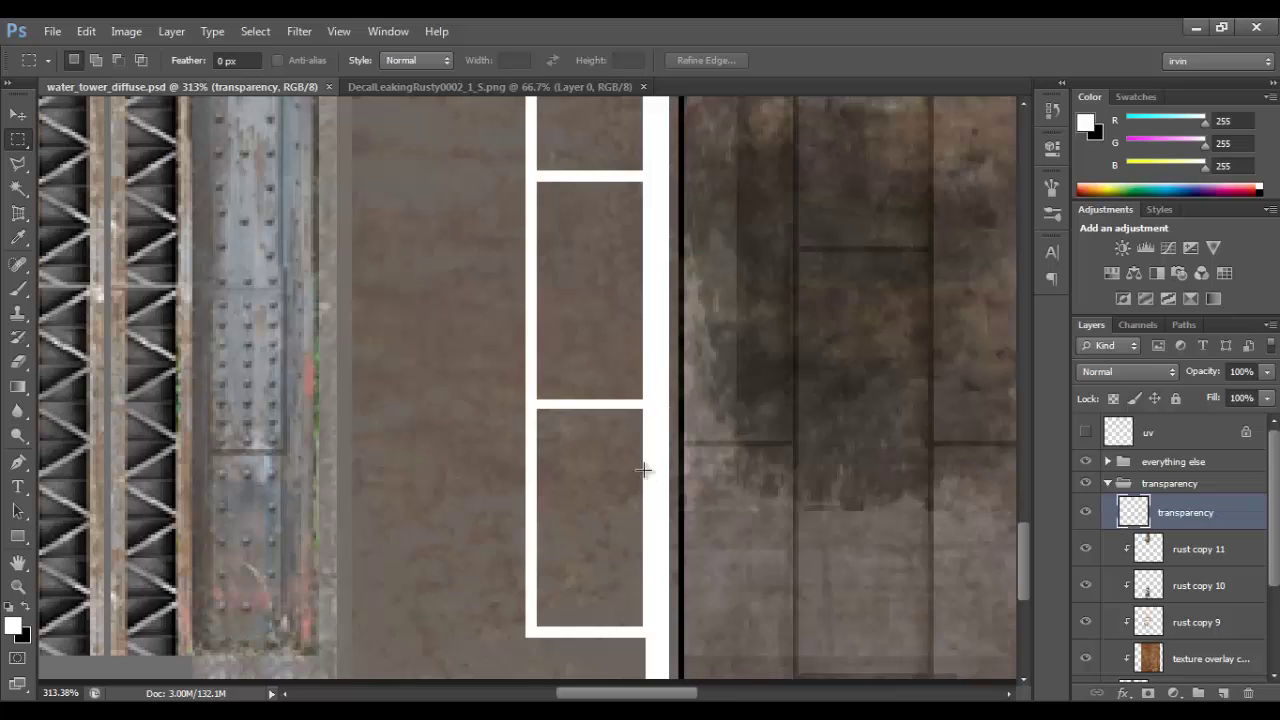
left_click_drag(538, 400, 642, 418)
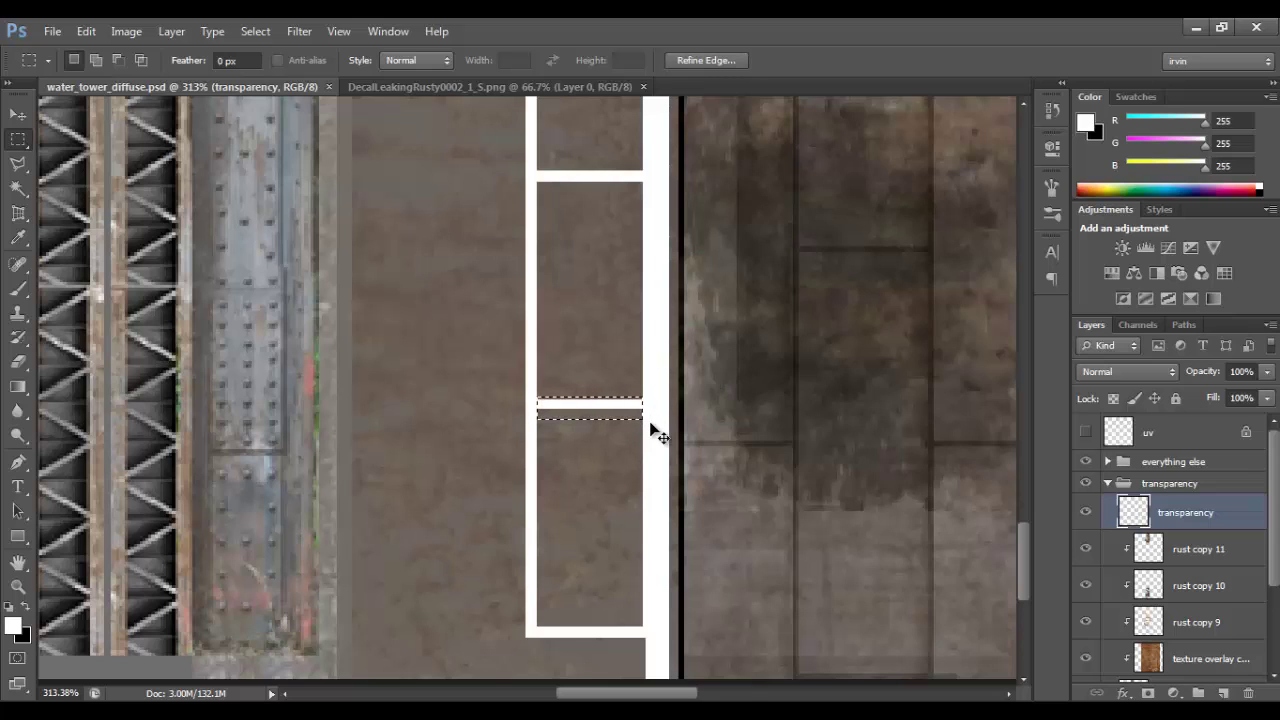
key("ctrl+shift+alt+n")
key("alt+BackSpace")
key("ctrl+d")
key("v")
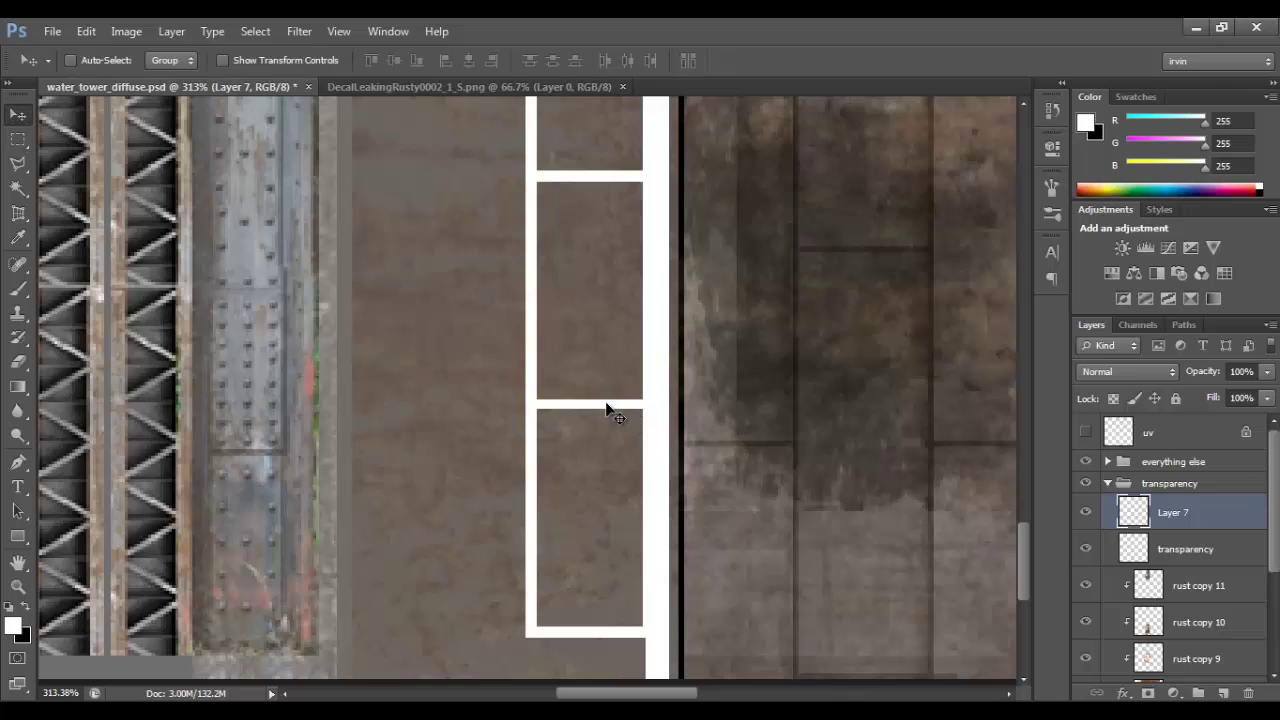
Move the copied crossbar down into the strip's last panel and check its placement against the uv wireframe
left_click_drag(606, 409, 605, 481)
left_click(1086, 433)
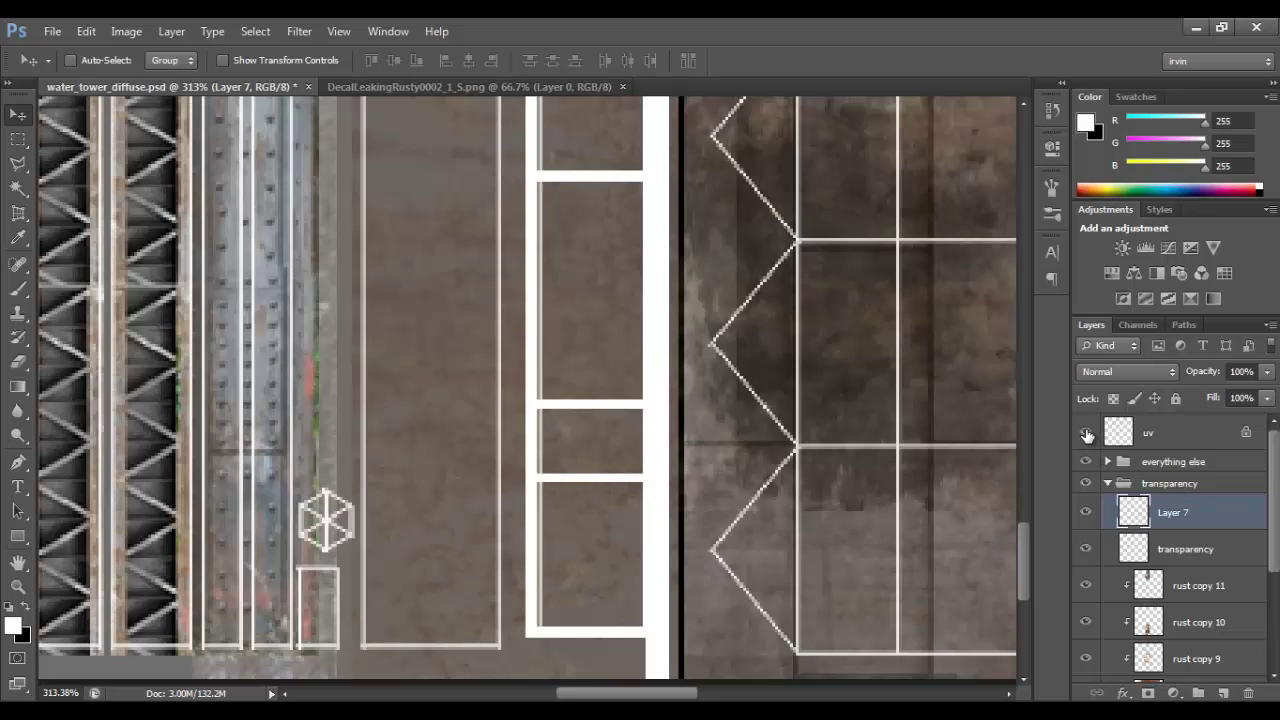
left_click(1086, 433)
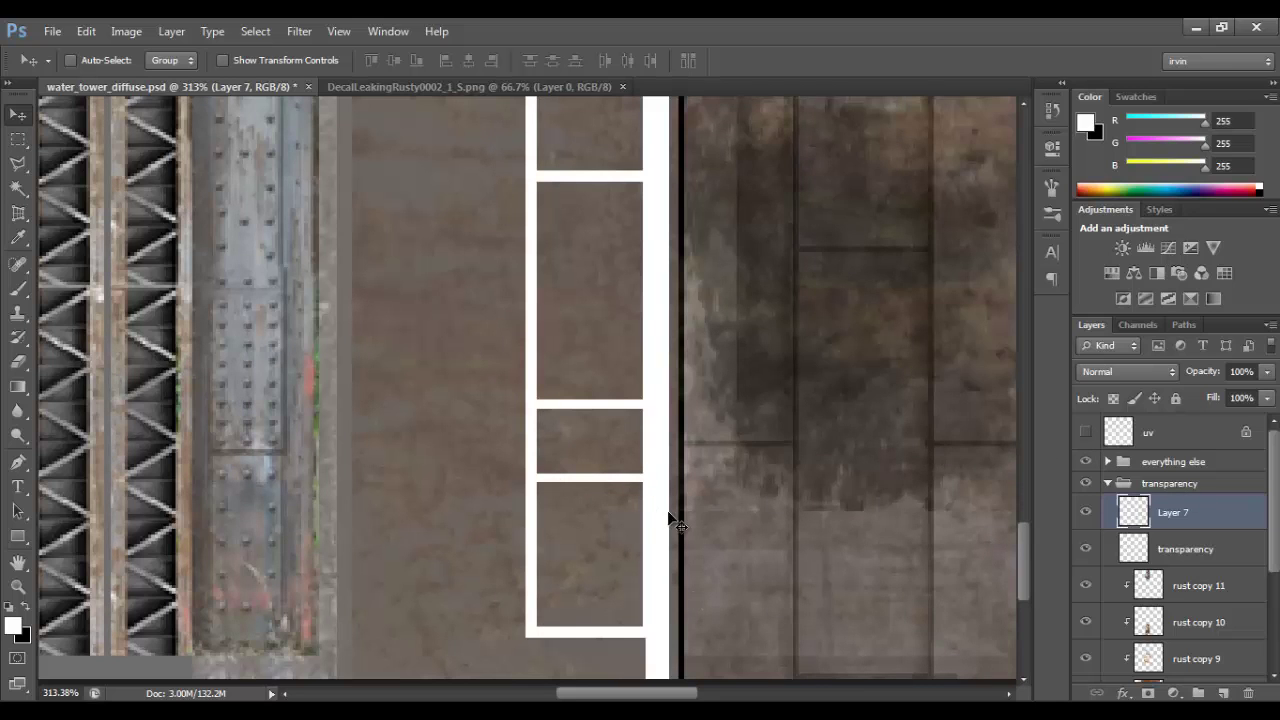
Stretch the copied crossbar to about 353% of its width, extending it past the strip's right rail
key("ctrl+t")
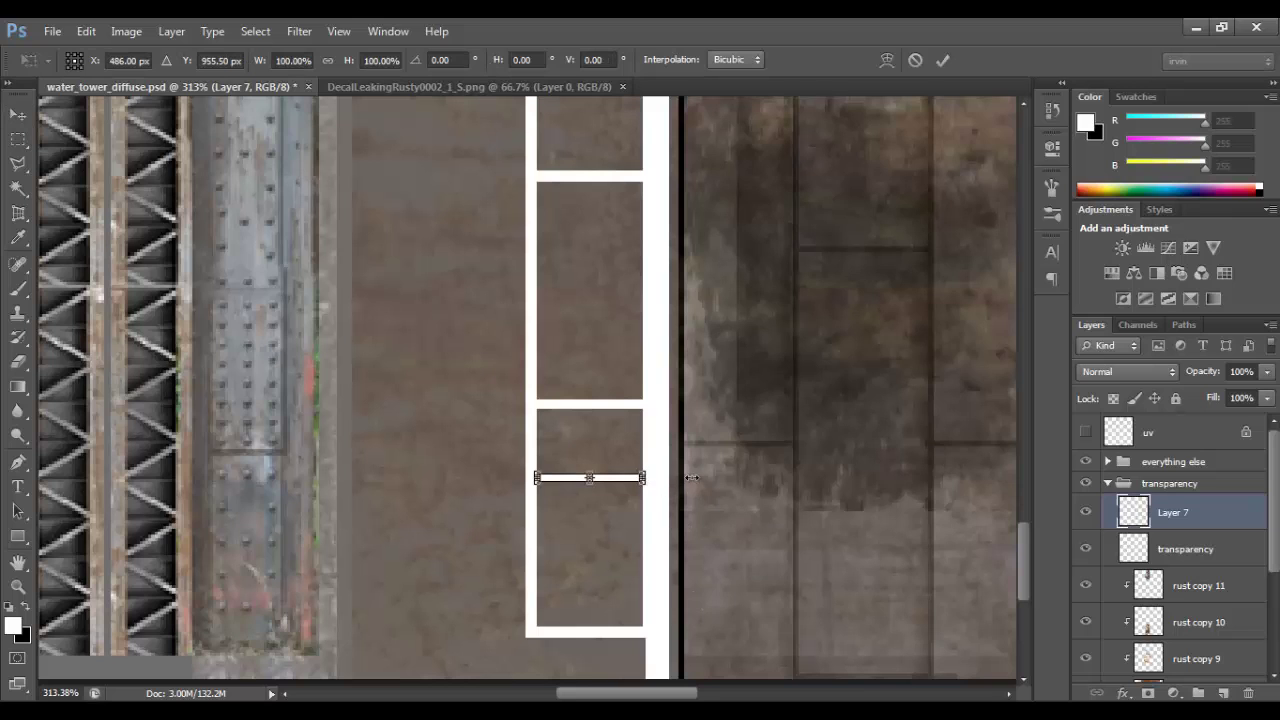
left_click_drag(691, 477, 914, 462)
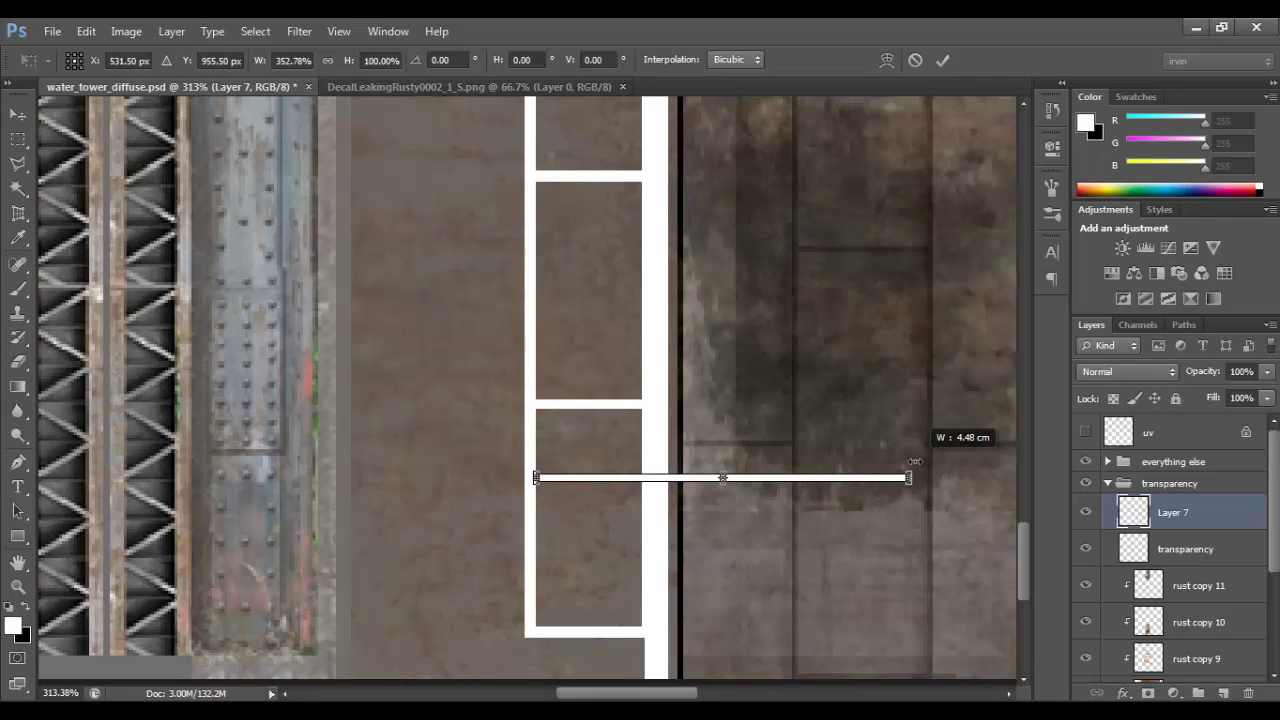
key("Return")
Rotate the stretched bar to about 63° and position it as a diagonal brace across the strip's last panel
key("ctrl+t")
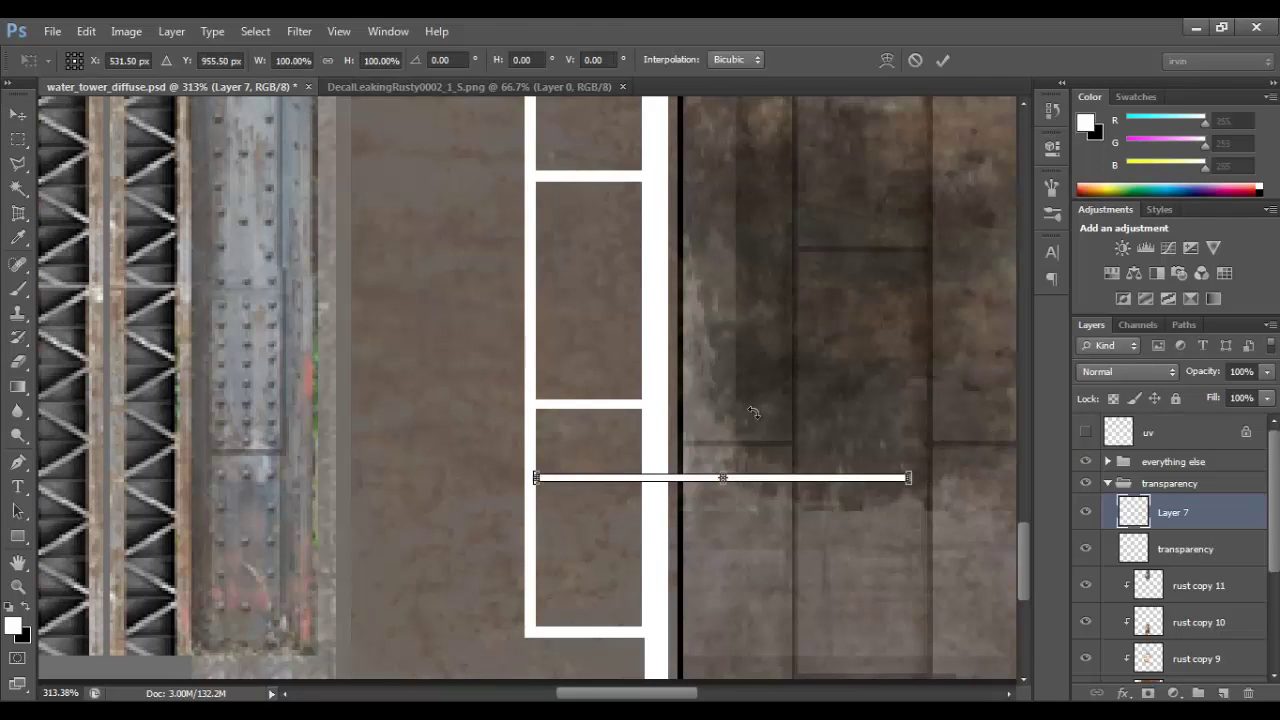
left_click_drag(754, 412, 808, 440)
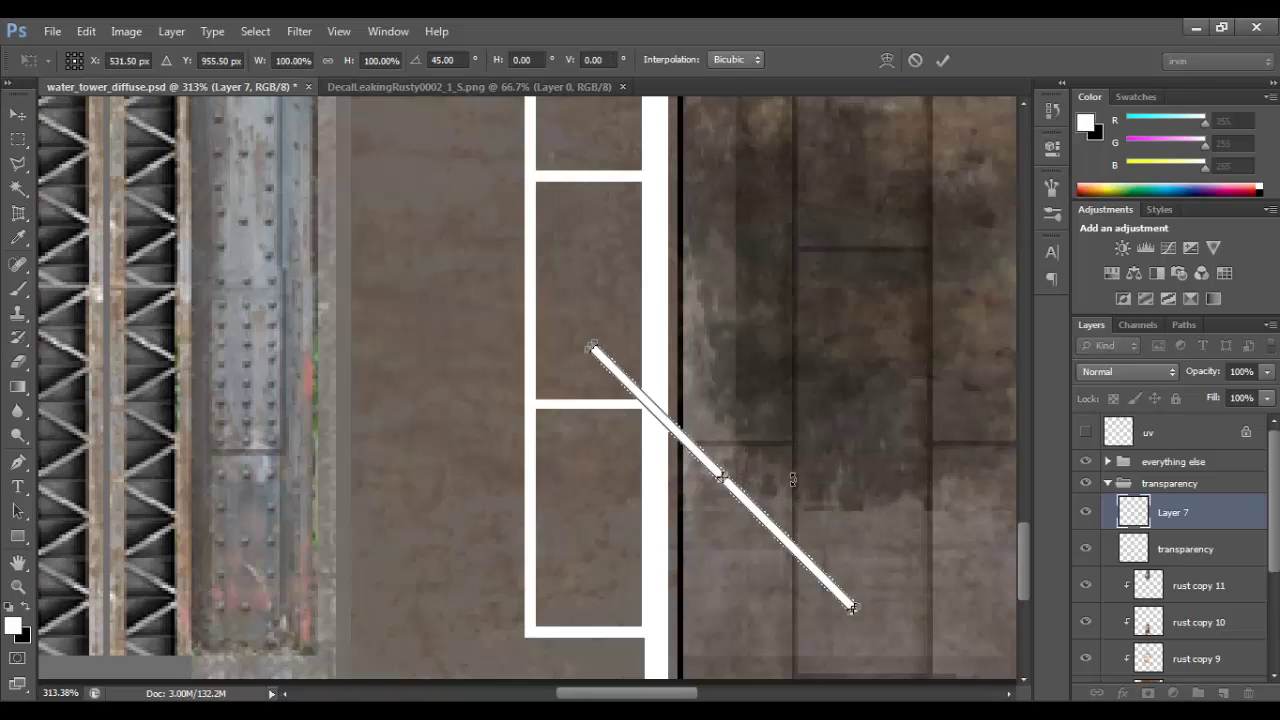
left_click_drag(741, 507, 663, 541)
mouse_move(714, 522)
left_mouse_down("shift")
mouse_move(710, 542)
mouse_move(650, 545)
mouse_move(620, 563)
mouse_move(685, 549)
mouse_move(683, 562)
mouse_move(704, 536)
left_mouse_up("shift")
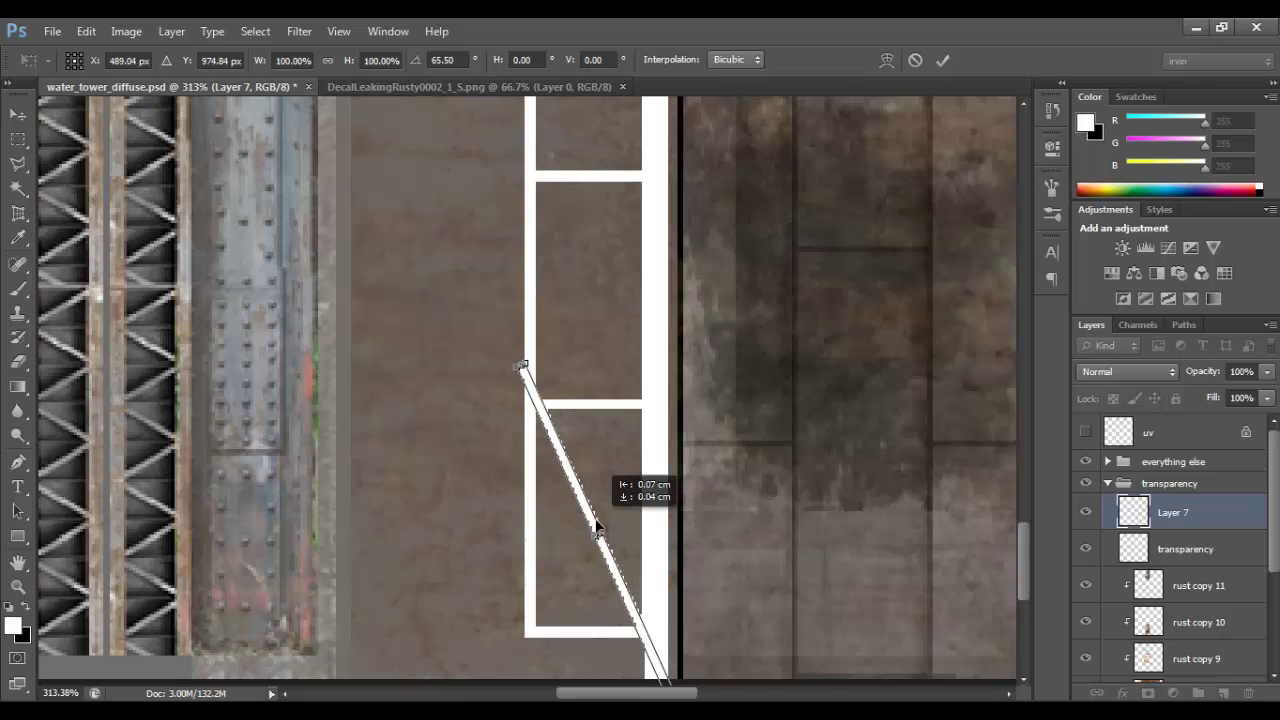
left_click_drag(654, 536, 657, 533)
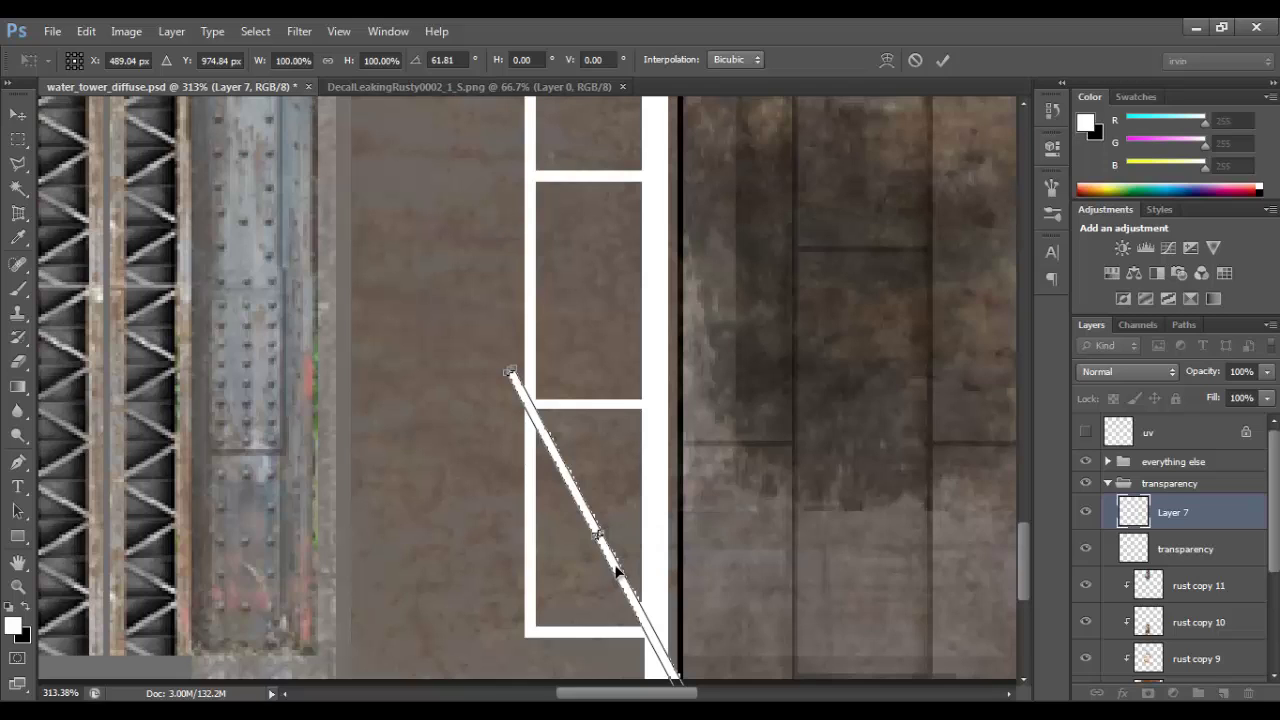
left_click_drag(617, 571, 611, 560)
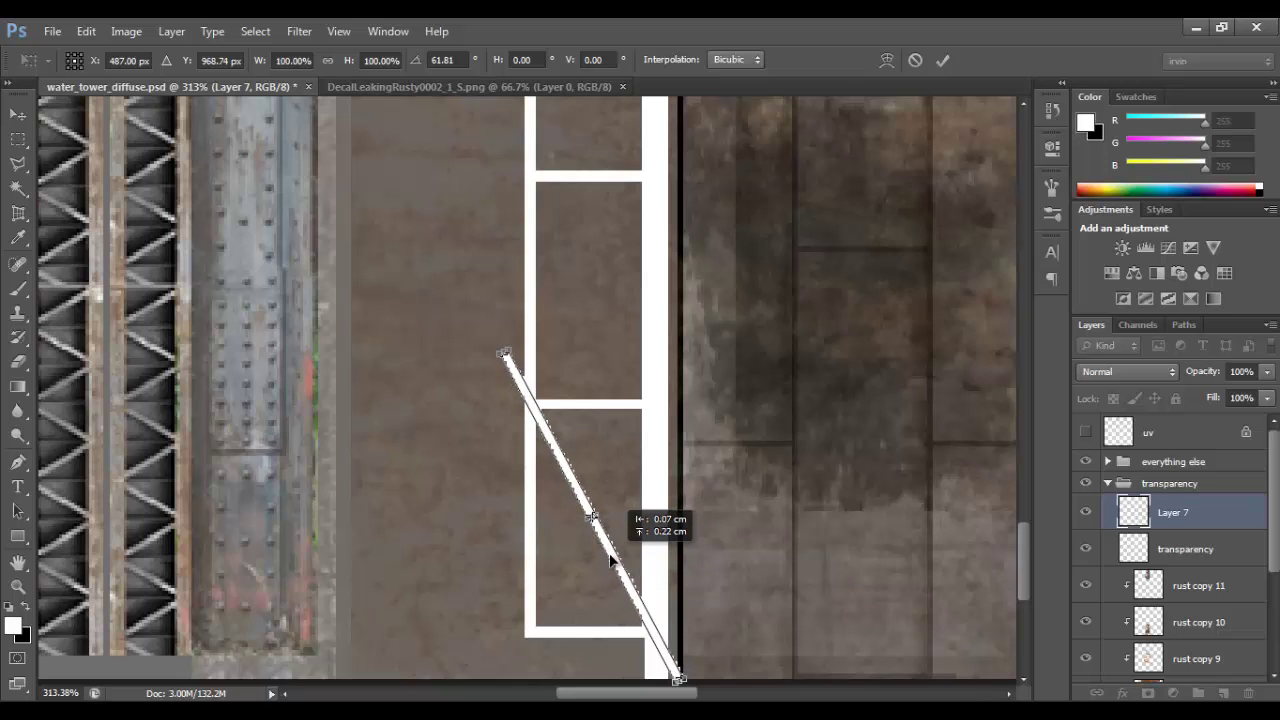
left_click_drag(677, 540, 598, 553)
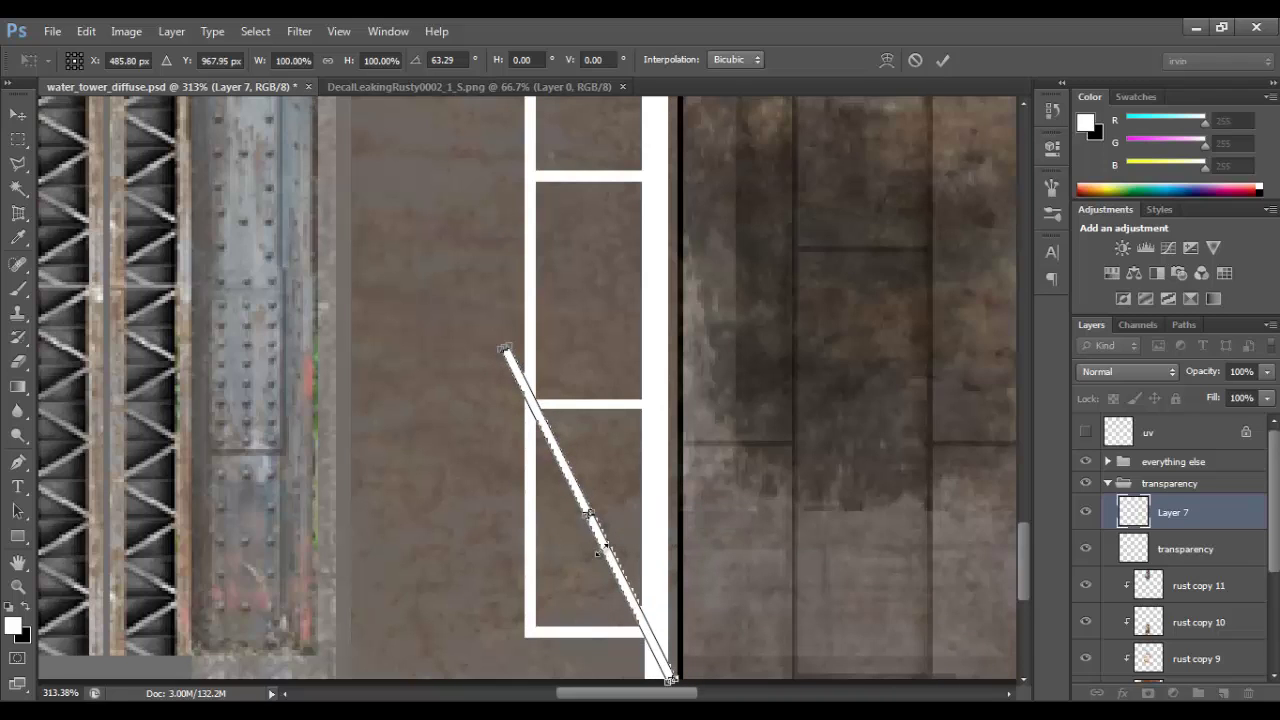
key("Return")
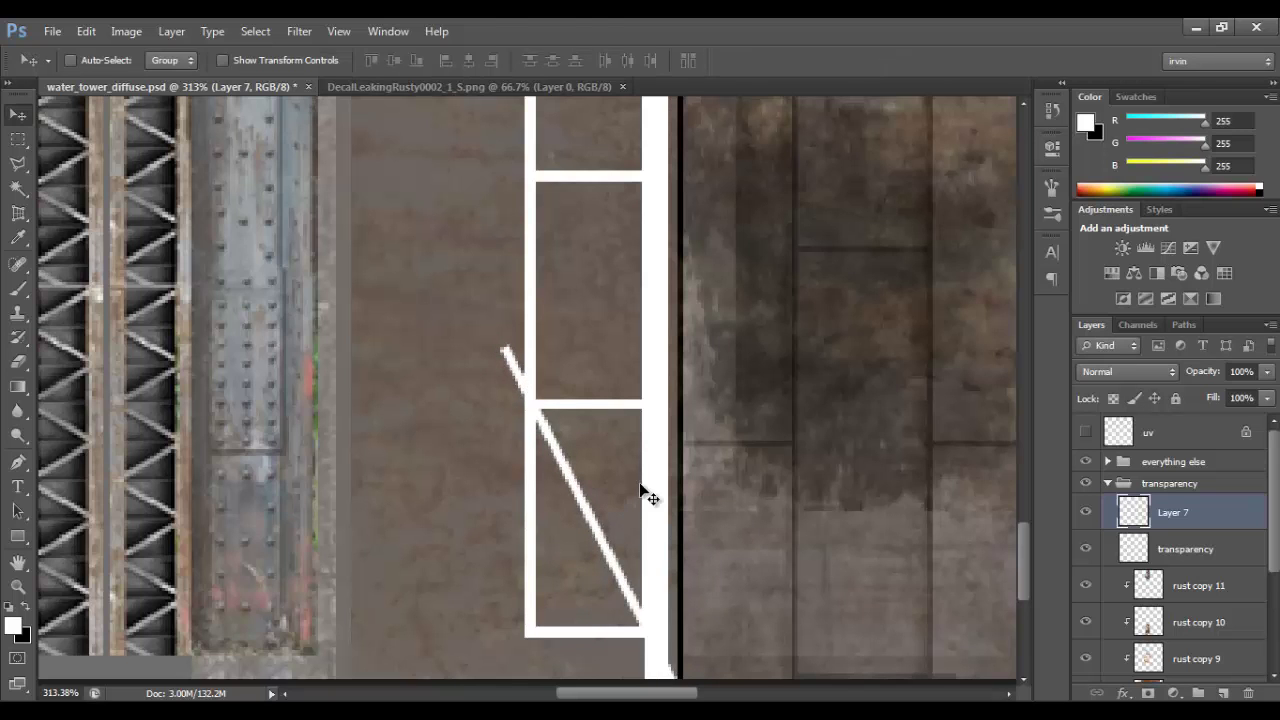
Save the texture, switch to Maya, and reload it on the water tower to inspect the diagonal brace on the railing
key("ctrl+s")
left_click(235, 712)
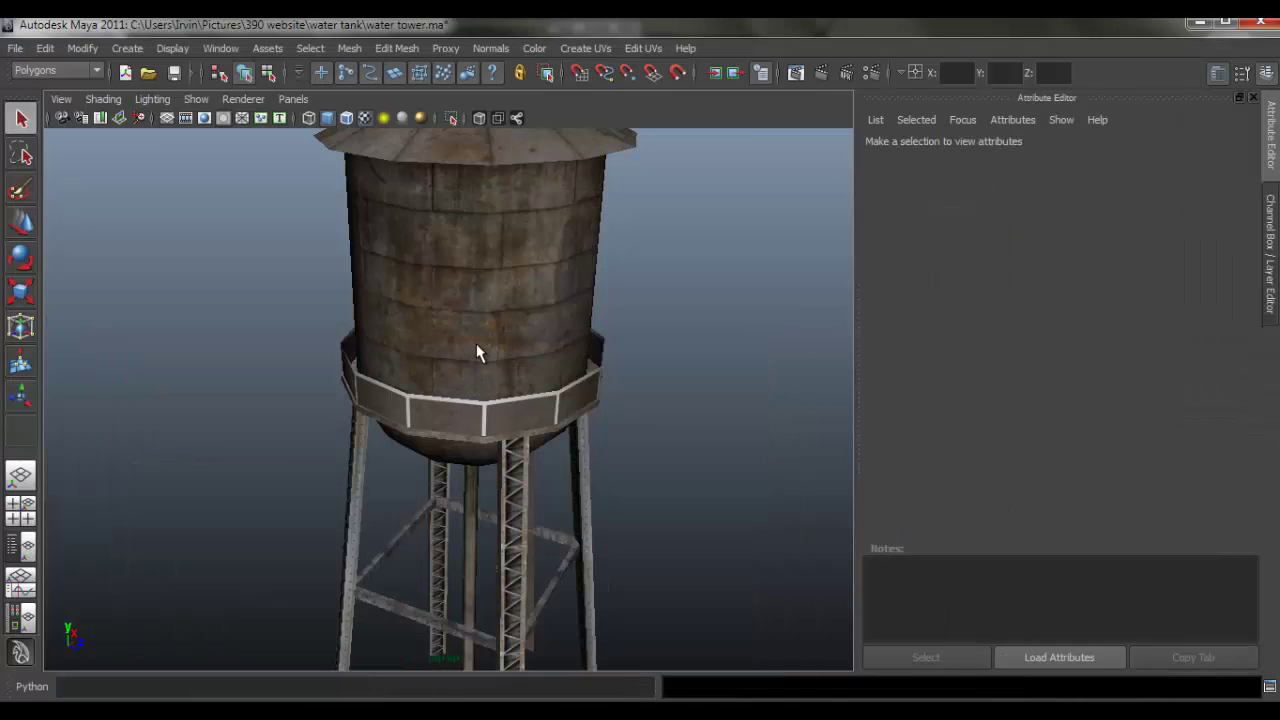
left_click(529, 347)
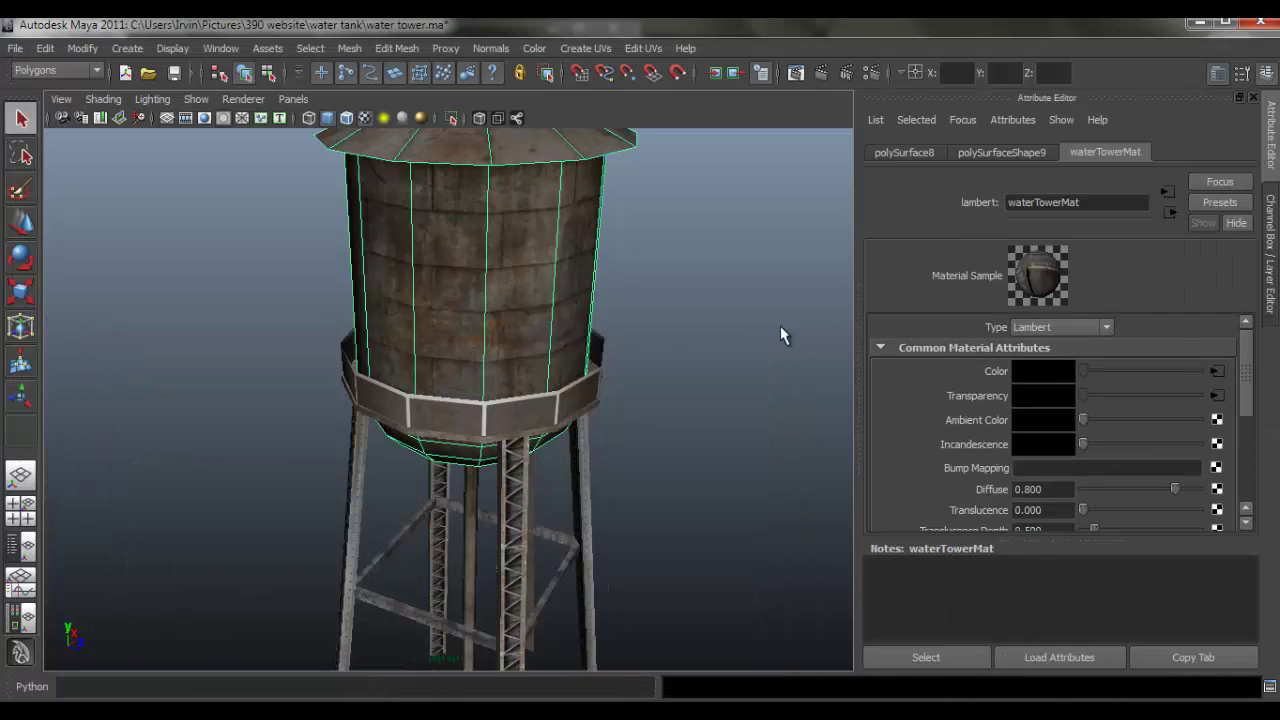
left_click(1224, 371)
left_click_drag(751, 384, 768, 430, "alt")
left_click(723, 420)
left_click_drag(343, 425, 446, 418, "alt")
right_click_drag(450, 420, 745, 482, "alt")
left_click_drag(532, 442, 494, 446, "alt")
right_click_drag(494, 446, 320, 543, "alt")
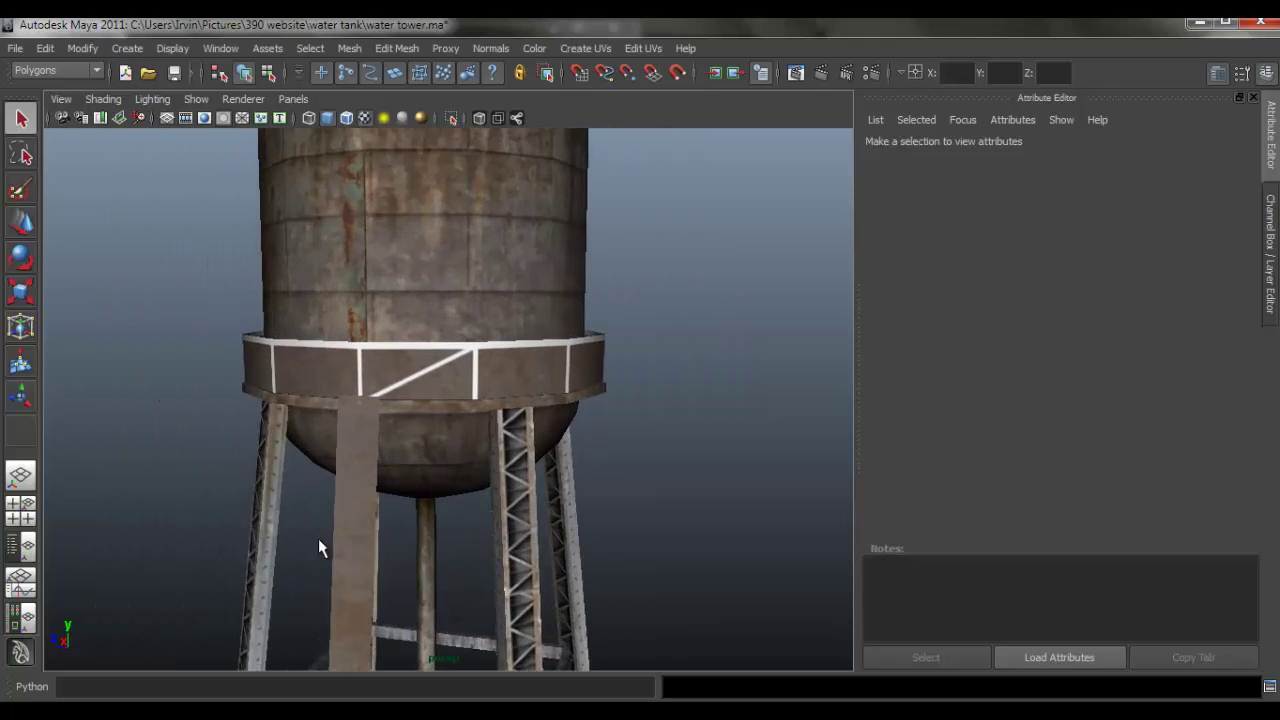
Switch to Photoshop and delete the diagonal's excess ends above and below the last panel, and deselect
key("alt+Tab")
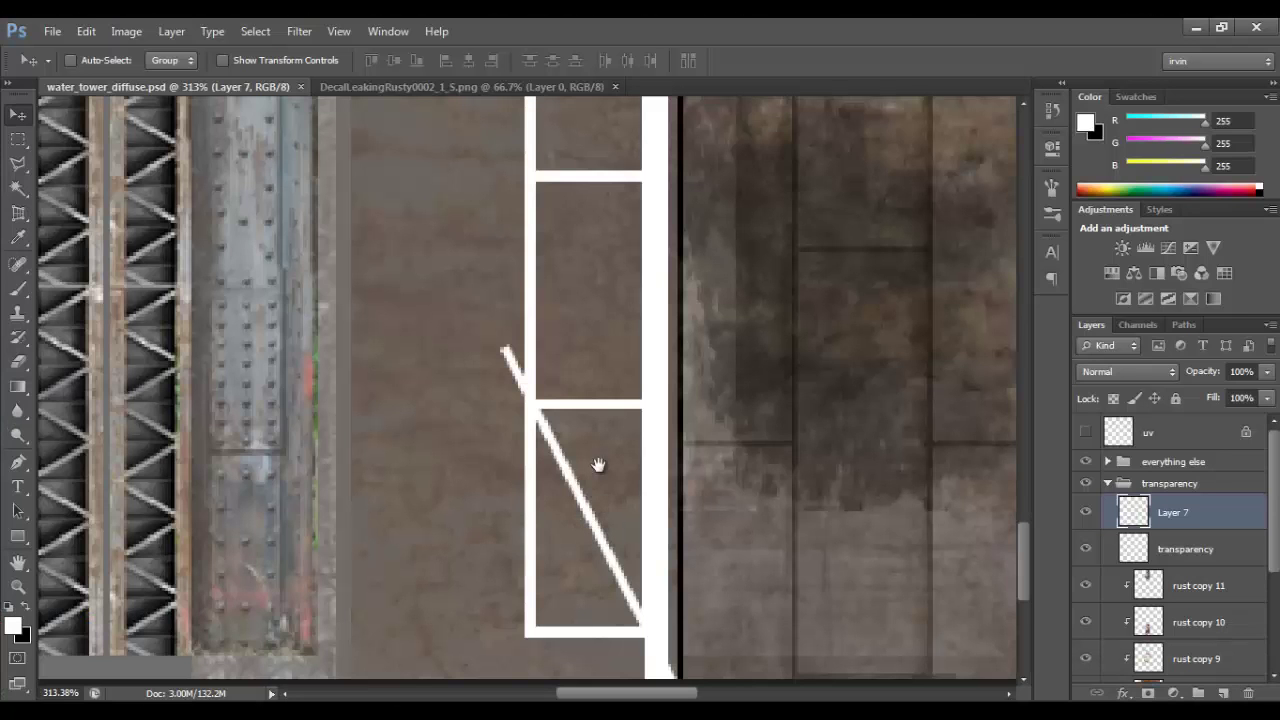
left_click_drag(598, 466, 596, 406)
scroll(601, 432, "up", 1, "alt")
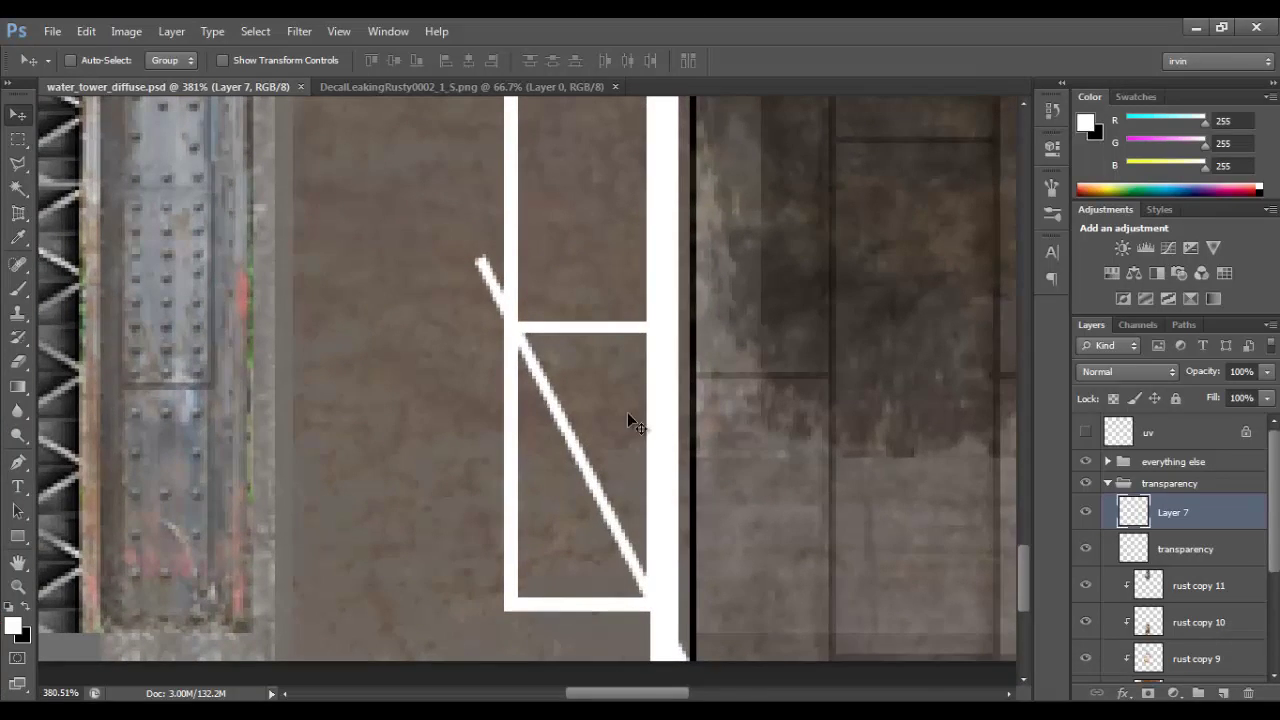
key("m")
left_click_drag(437, 218, 615, 323)
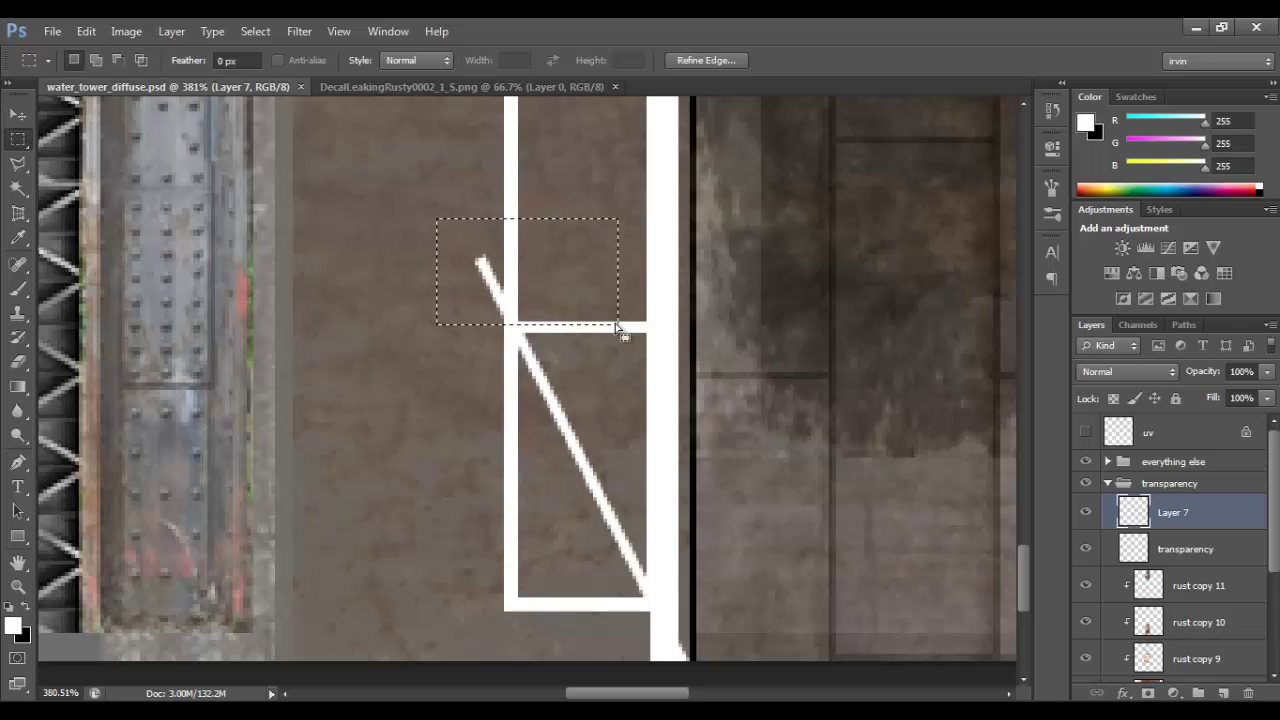
key("Delete")
scroll(625, 476, "down", 3)
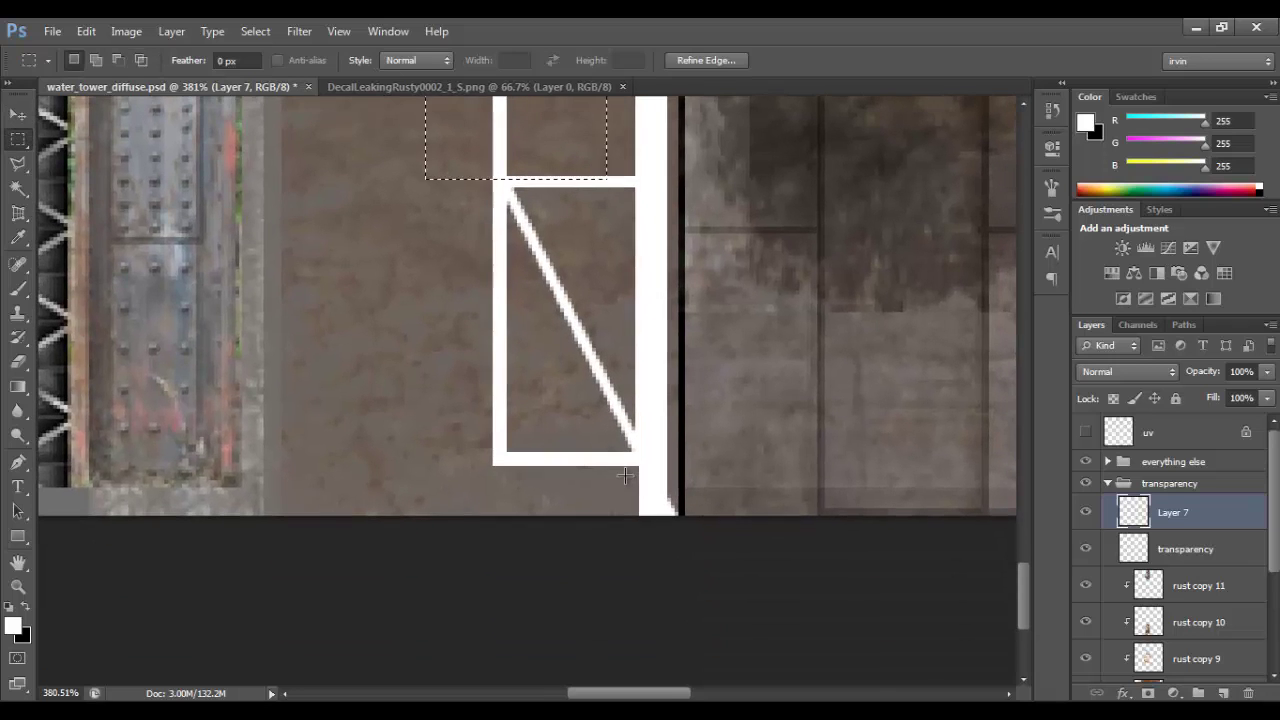
left_click_drag(625, 474, 731, 563)
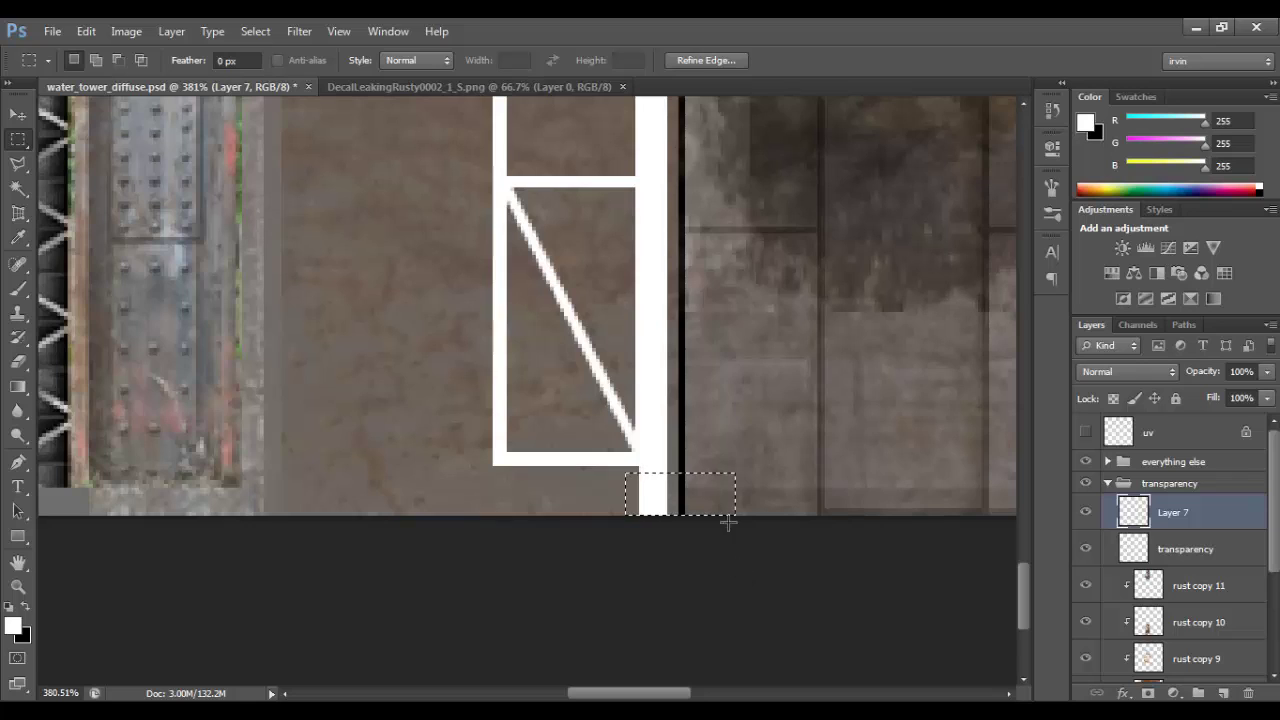
key("ctrl+d")
scroll(714, 466, "up", 3)
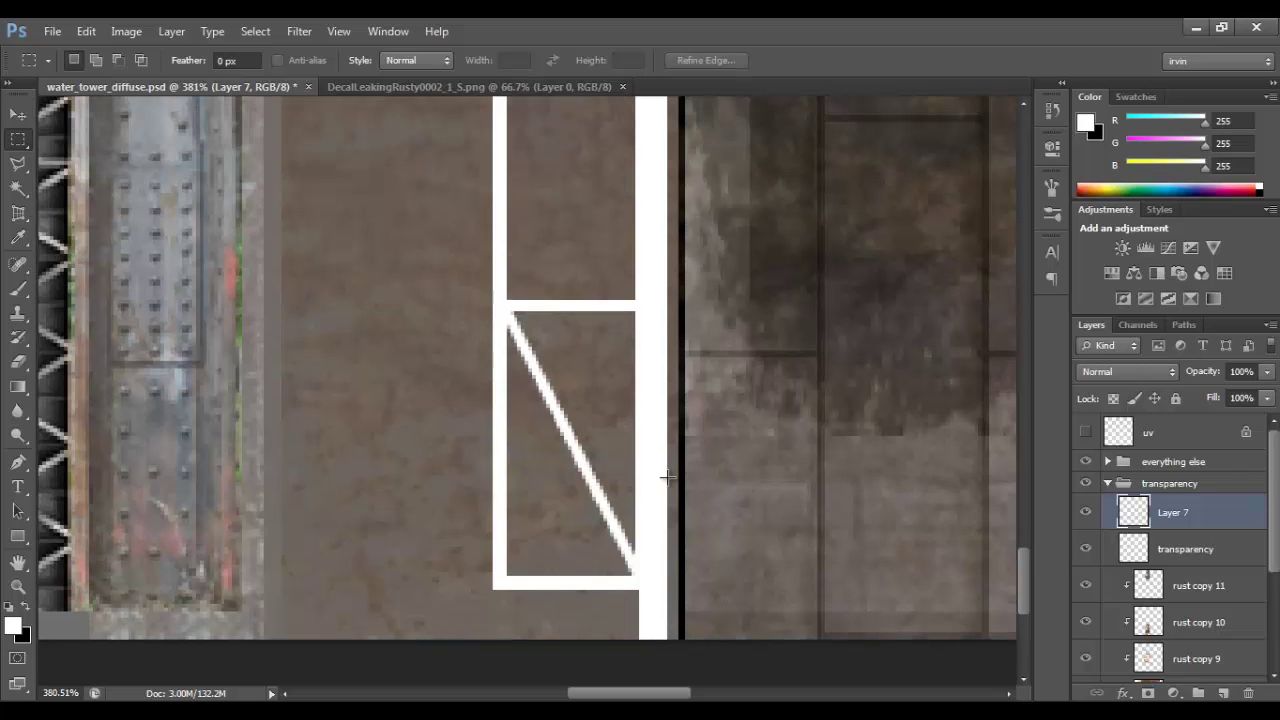
Duplicate the diagonal brace, flip the copy vertically, and move it up to form an X in the last panel
key("v")
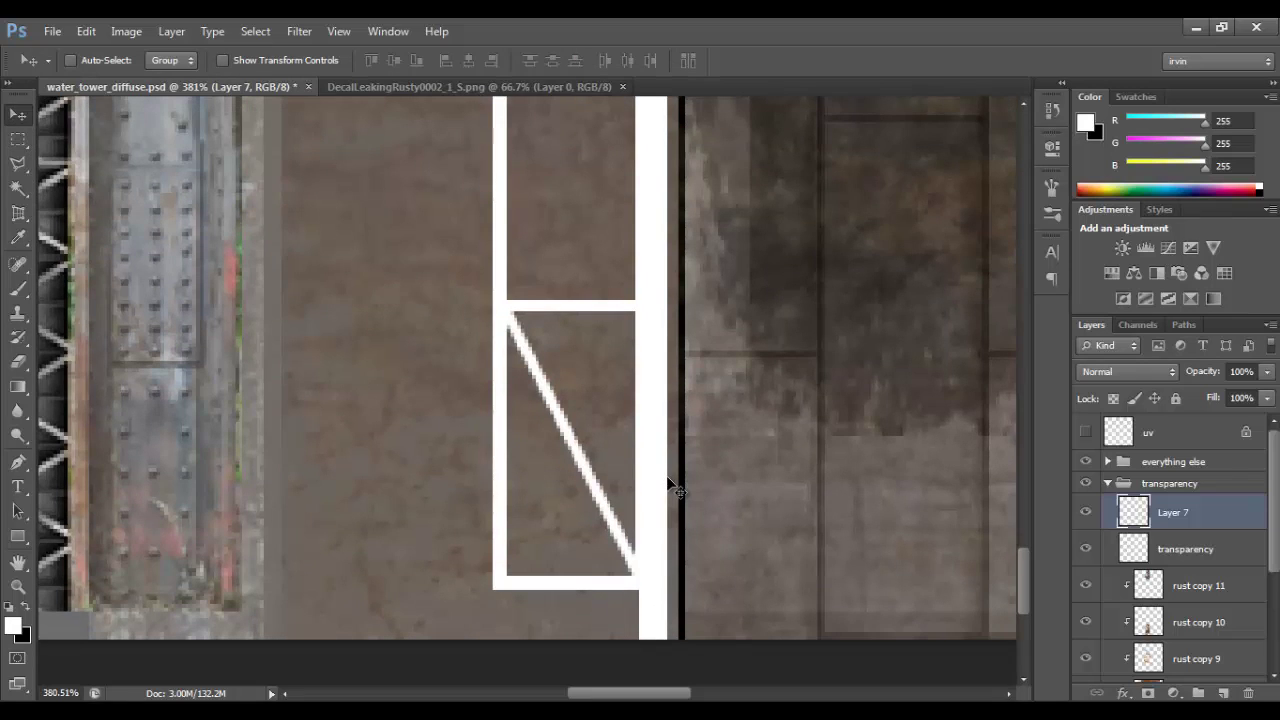
key("ctrl+j")
key("ctrl+t")
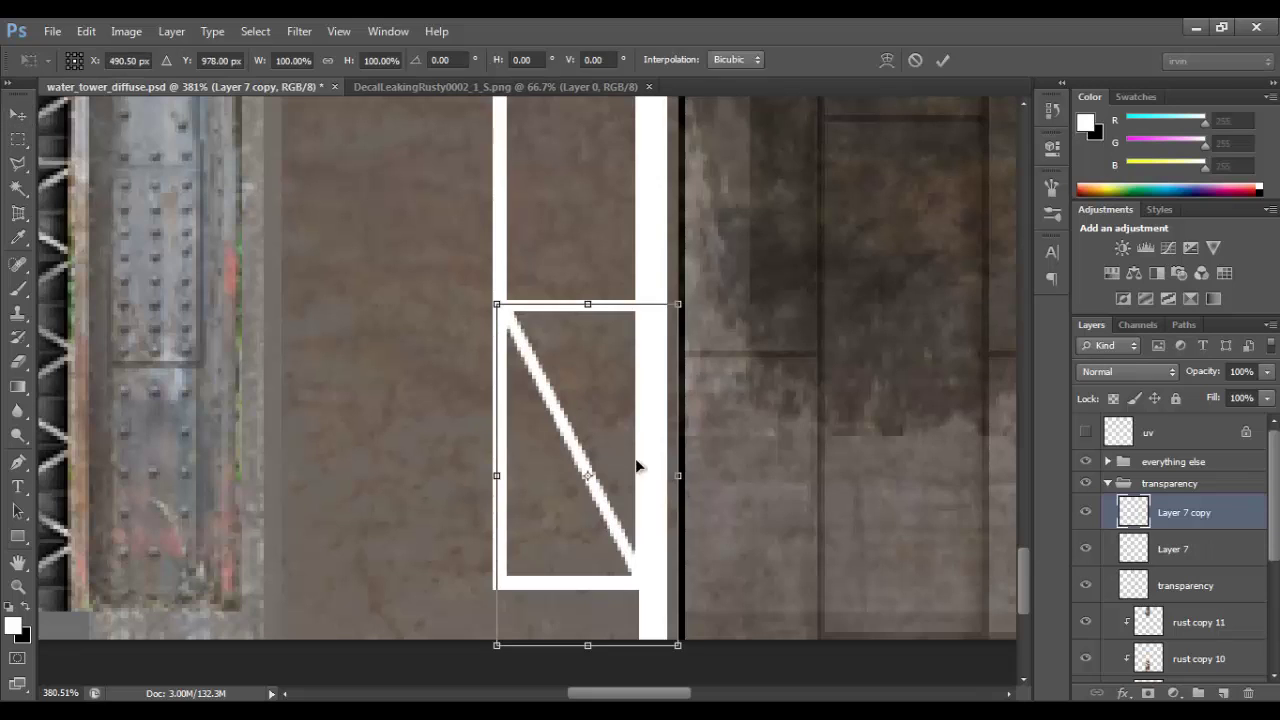
right_click(618, 400)
left_click(652, 383)
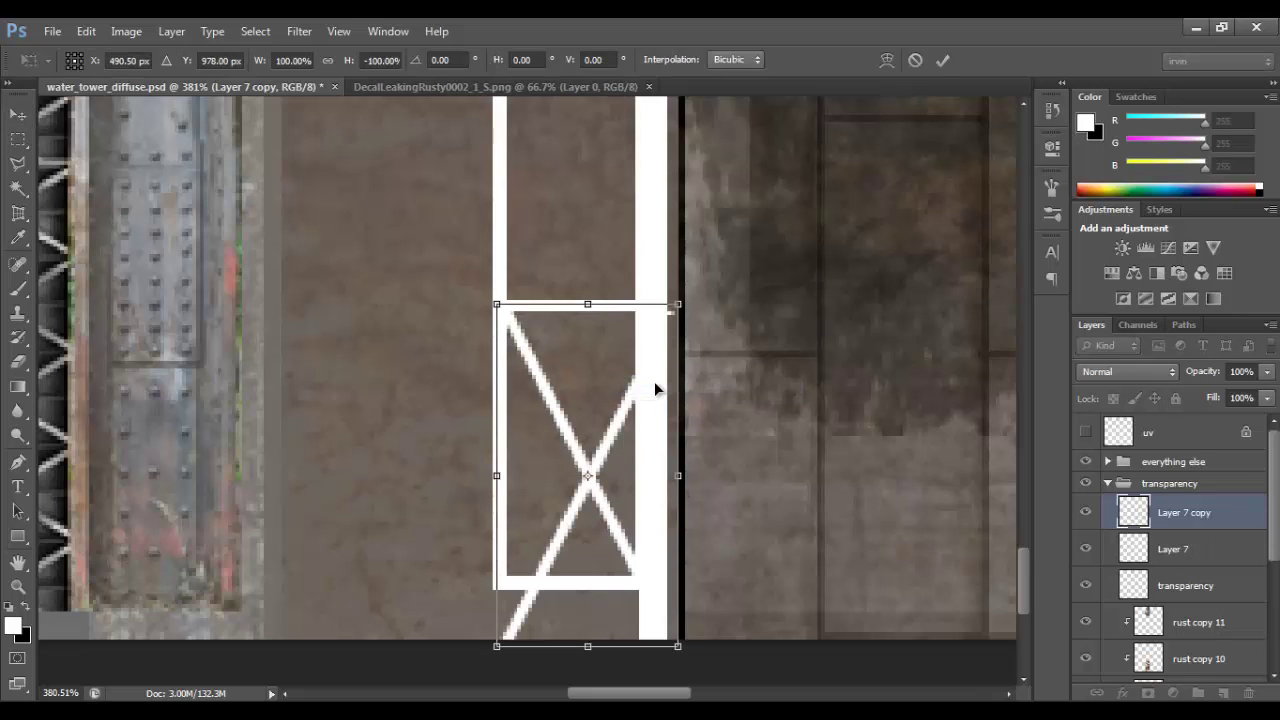
key("Return")
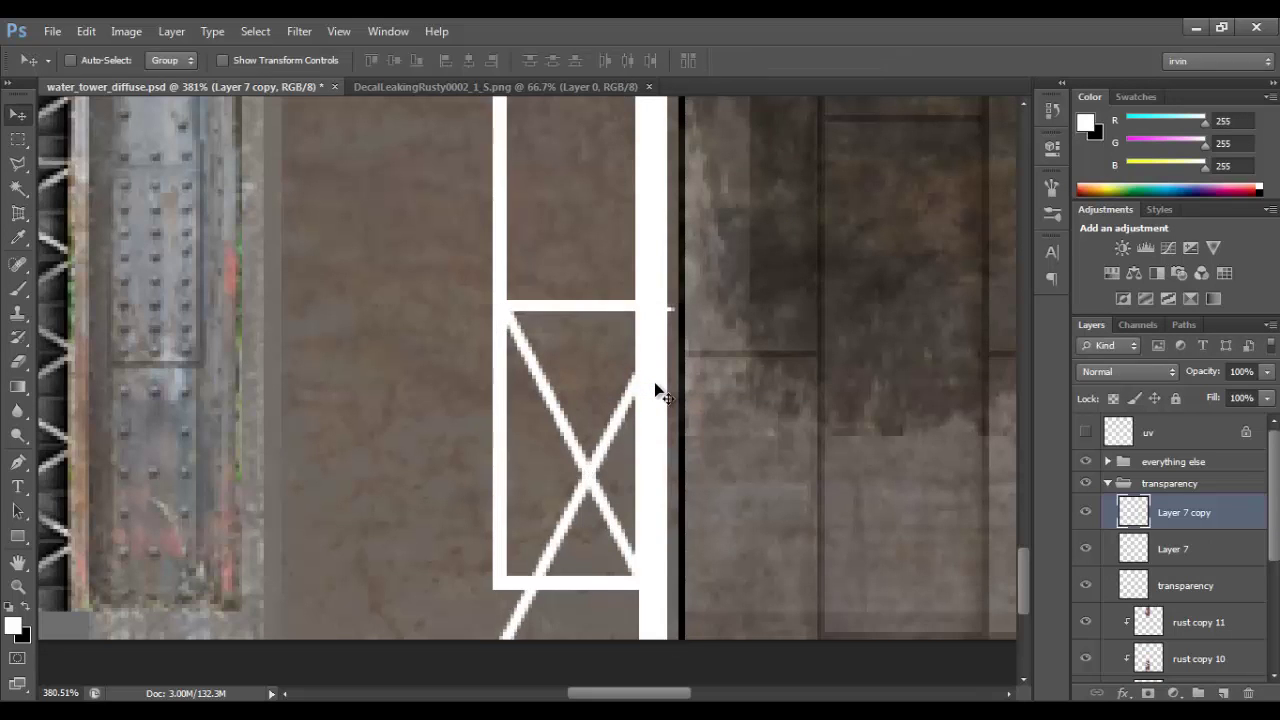
left_click_drag(586, 514, 591, 460)
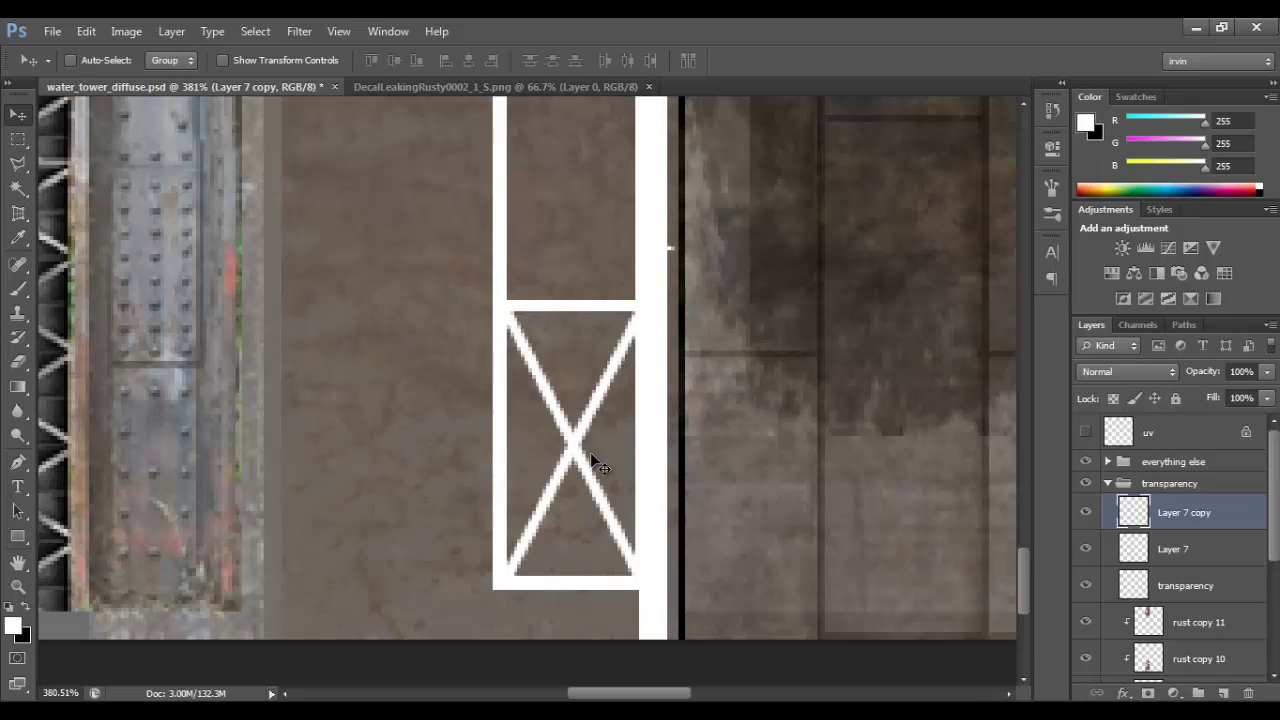
Delete the flipped brace's stray end beside the right rail and merge the two diagonal layers
key("m")
left_click_drag(643, 234, 739, 290)
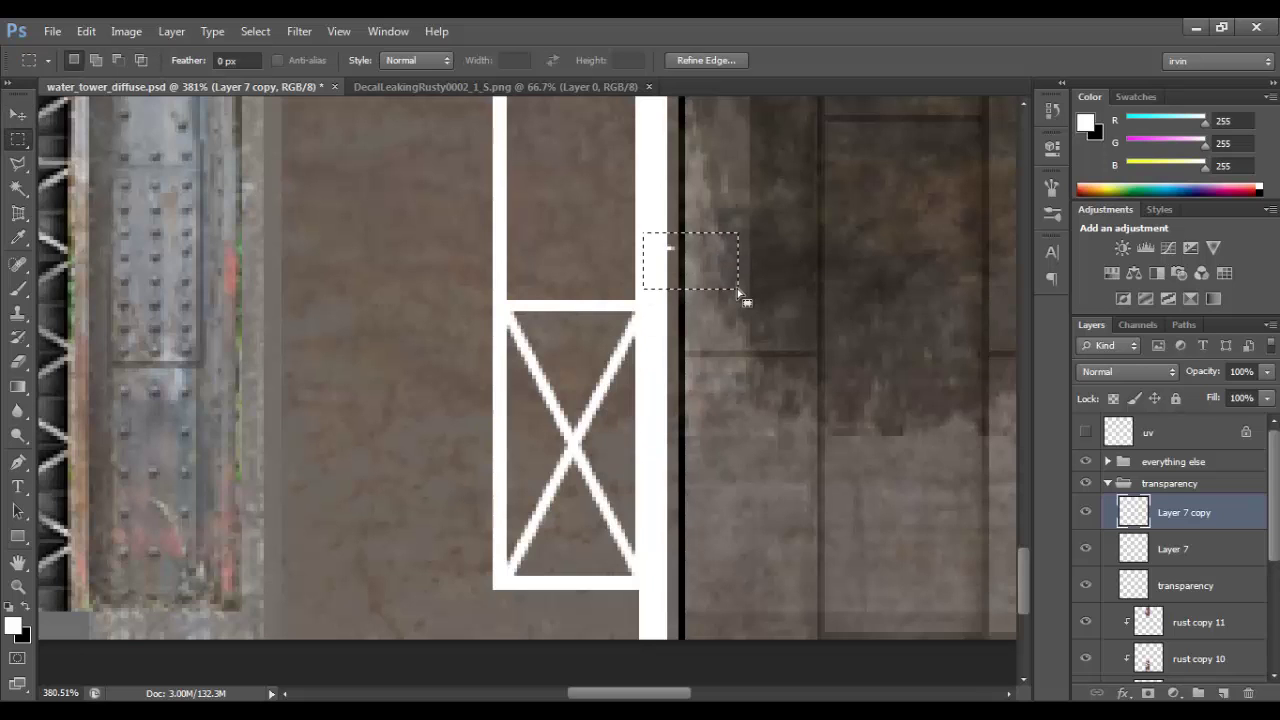
left_click_drag(913, 322, 901, 442)
left_click(1187, 552, "shift")
right_click(1190, 522)
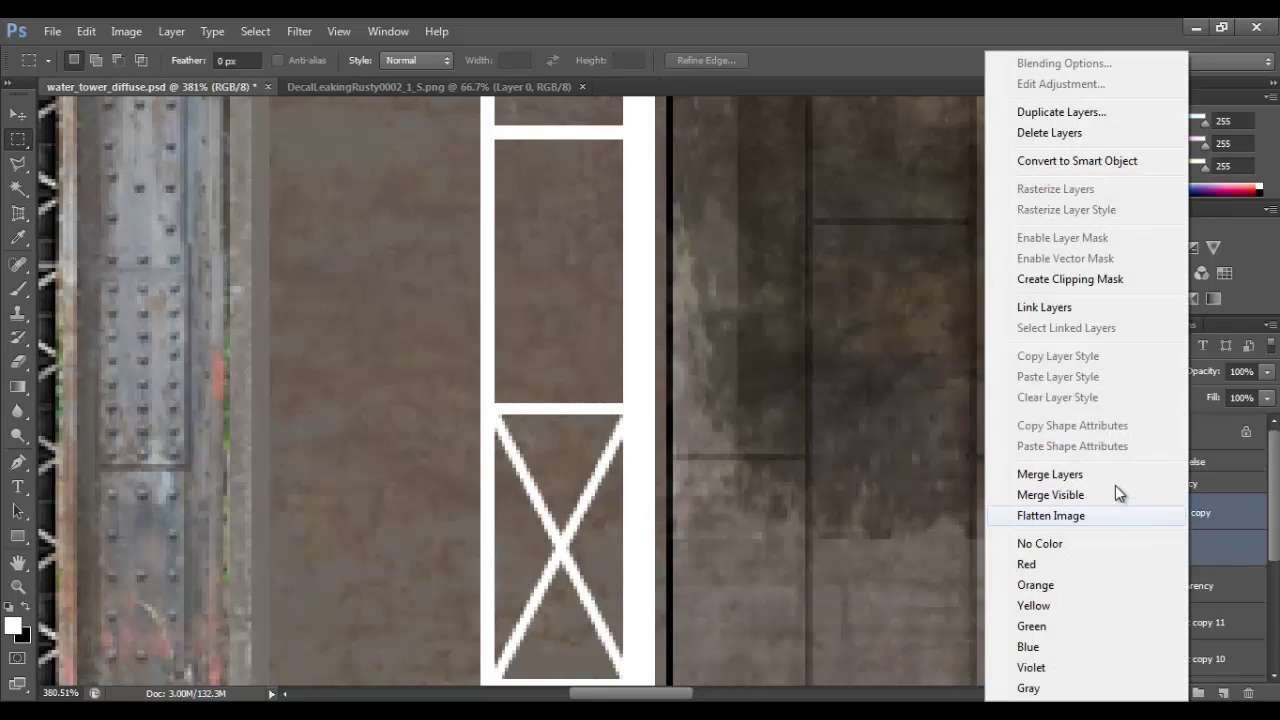
left_click(1112, 471)
Copy the X brace into the panel above and clear the stray mark beside the right rail
key("v")
scroll(590, 445, "down", 1, "alt")
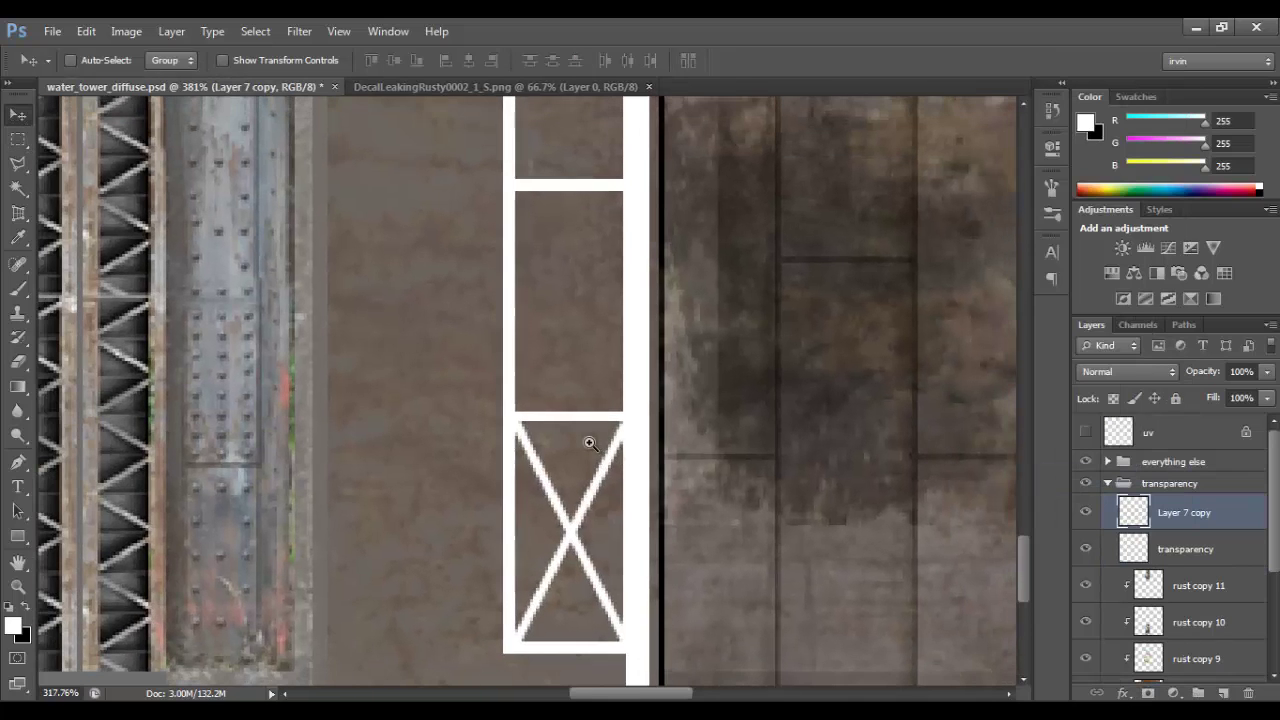
left_click_drag(590, 444, 594, 348)
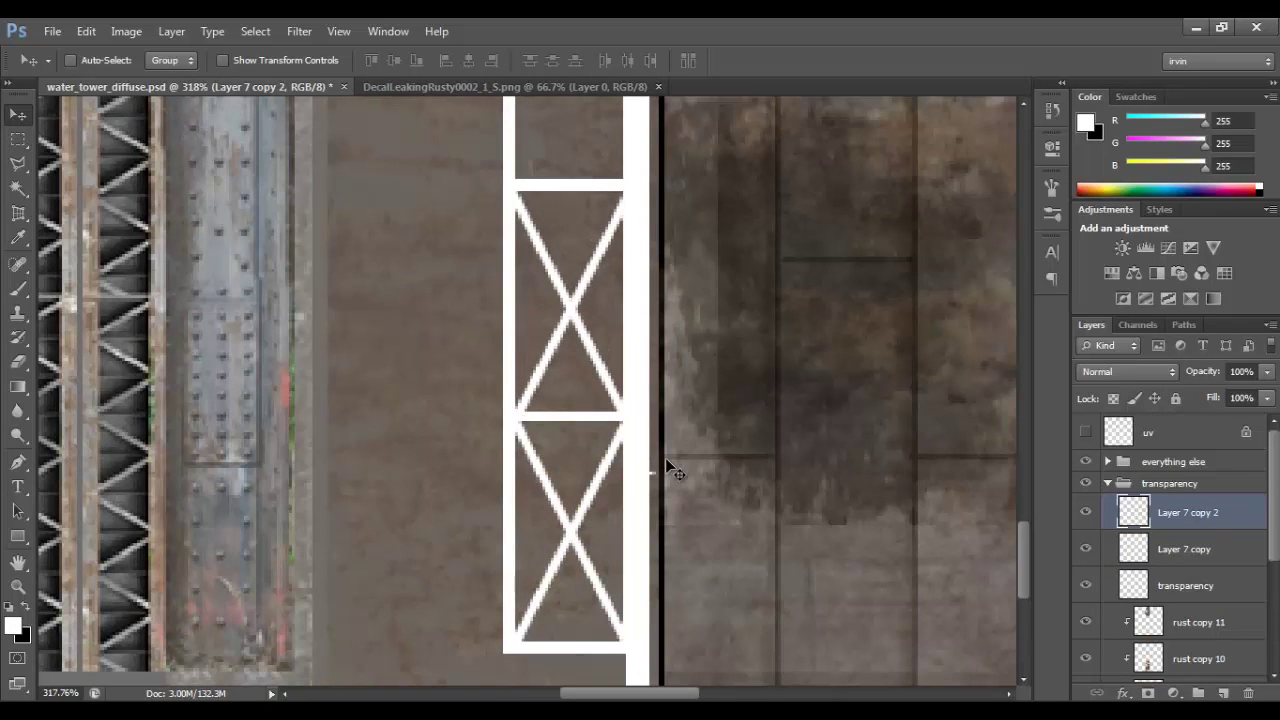
key("m")
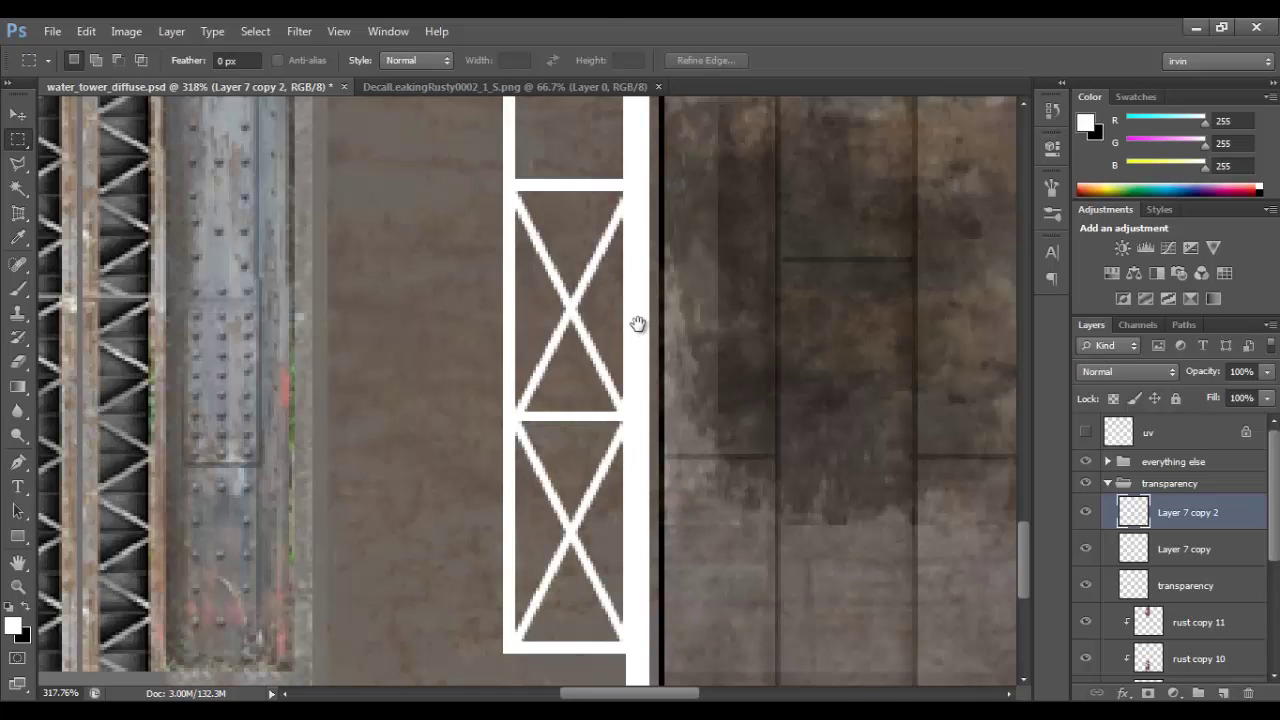
Select both X brace layers and copy them together into the next two panels up
left_click_drag(634, 323, 662, 507)
scroll(662, 507, "down", 3, "alt")
key("v")
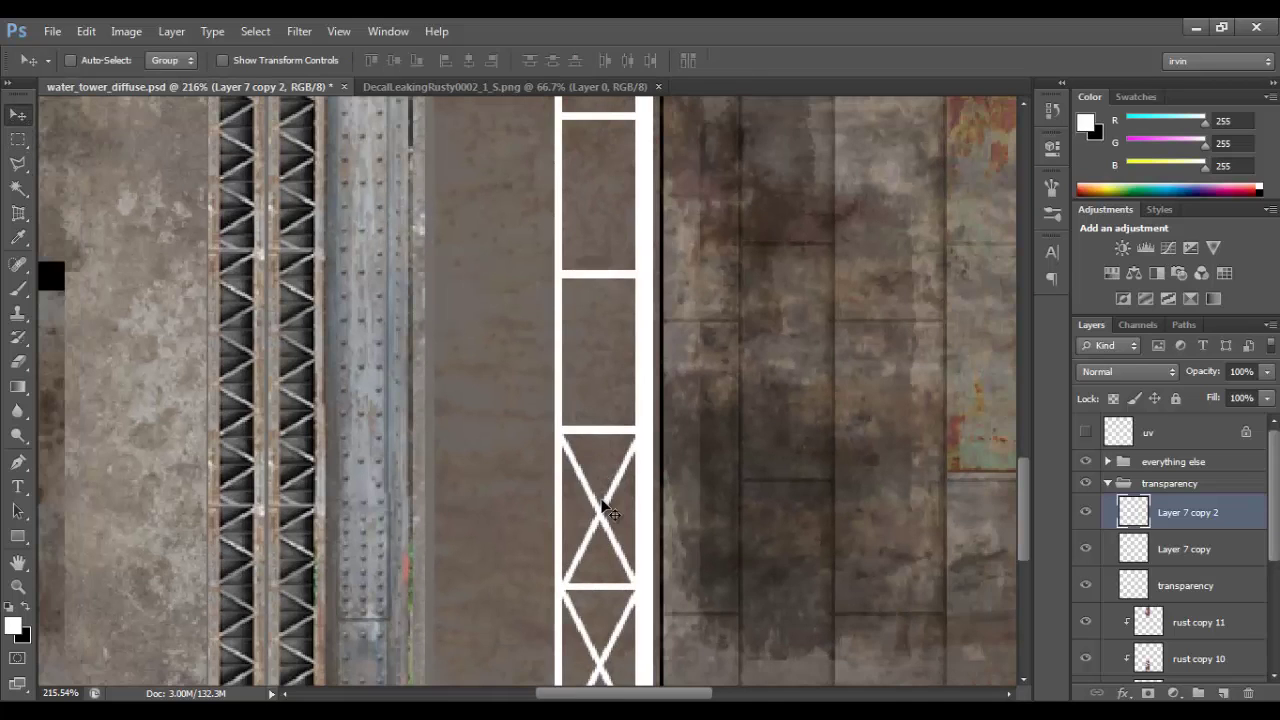
left_click(1203, 562, "shift")
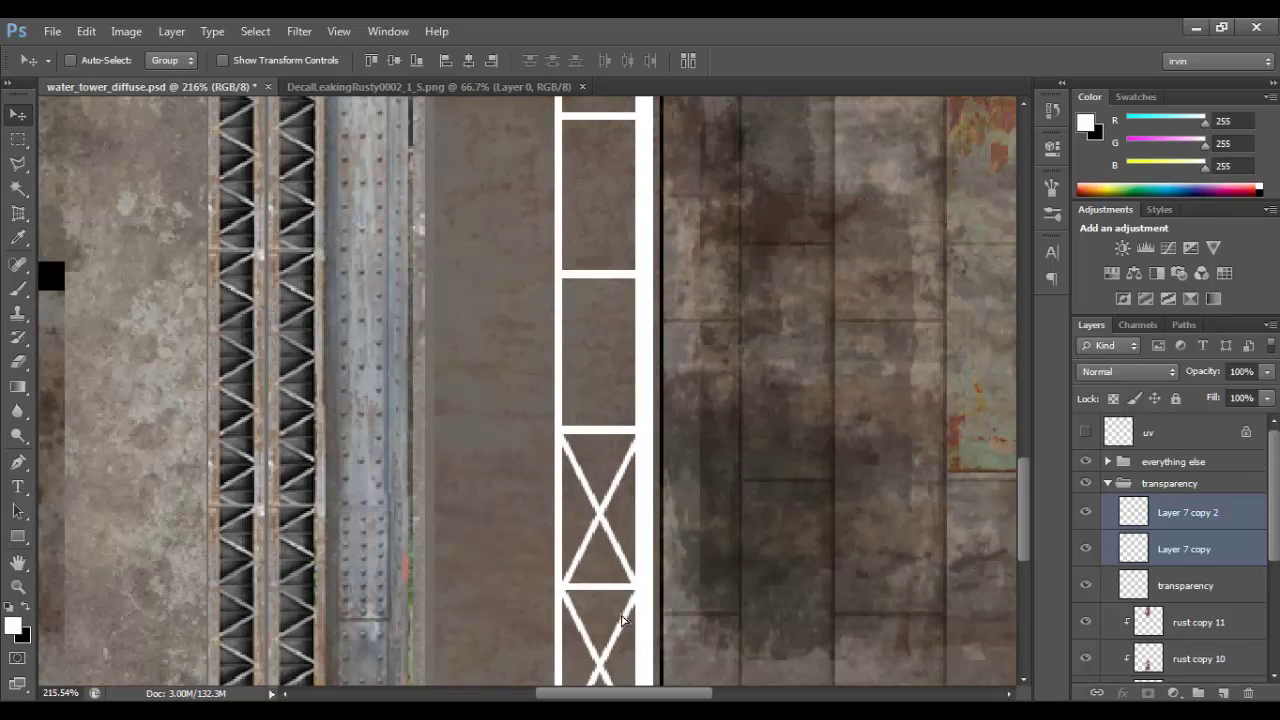
left_click_drag(622, 620, 622, 336)
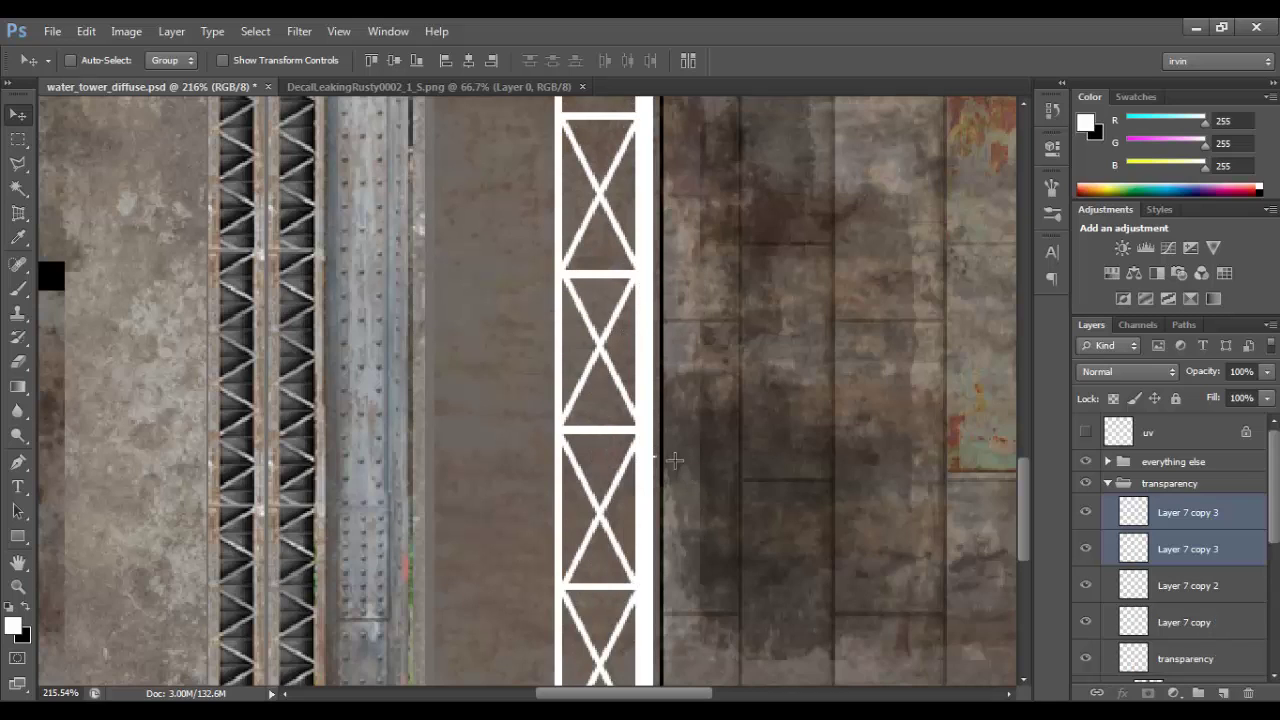
Erase the stray mark beside the right rail from the lower copied X brace layer, and deselect
key("m")
left_click_drag(645, 444, 678, 491)
left_click(1210, 548)
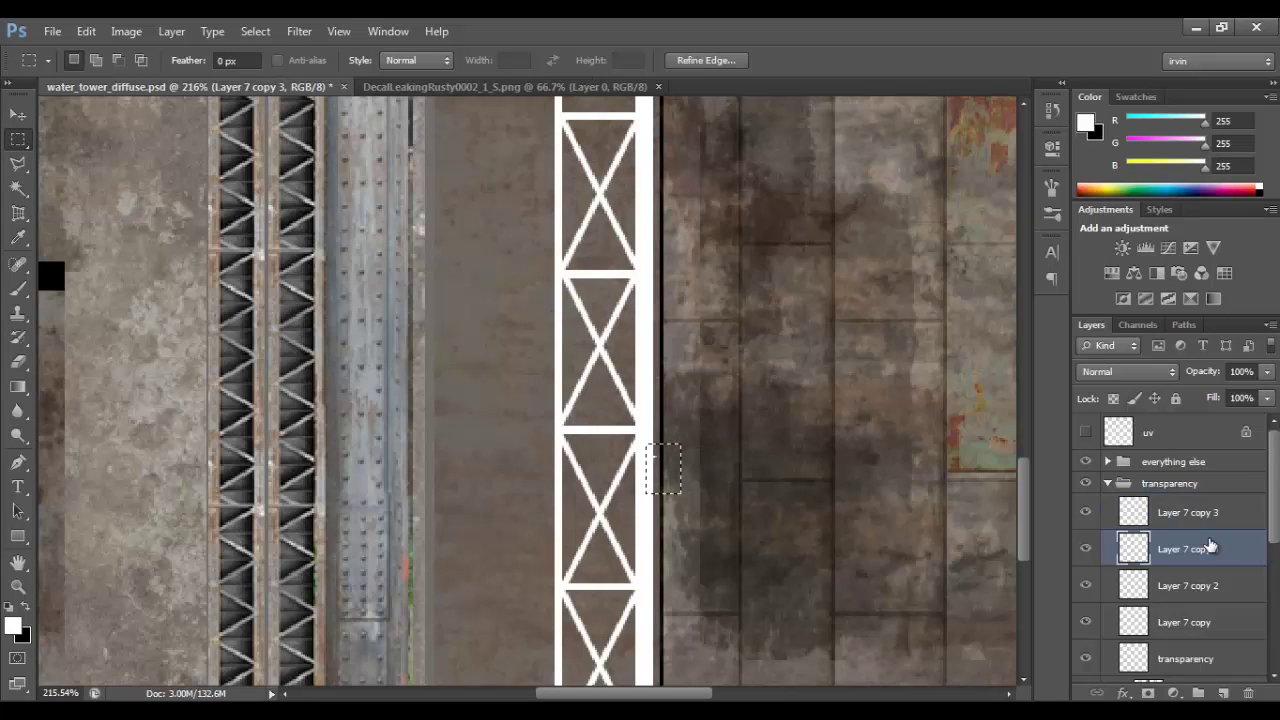
key("ctrl+d")
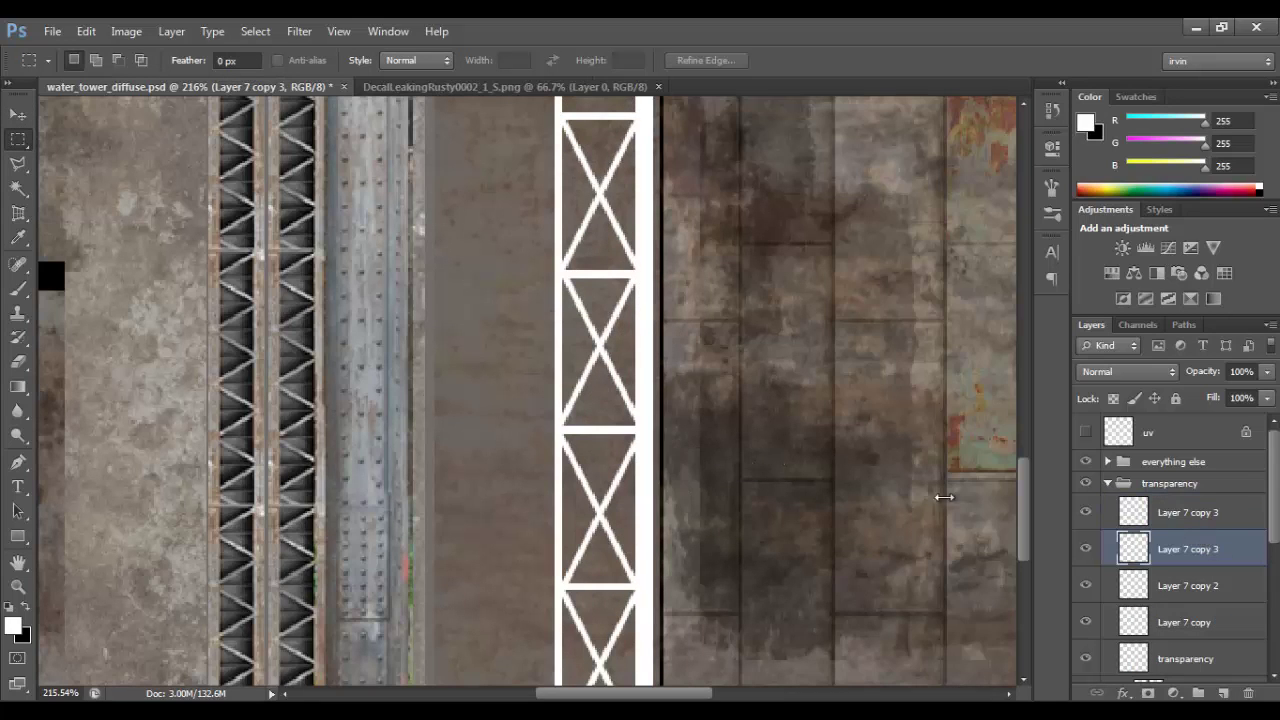
Select the top two X brace layers and keep copying them upward together until the remaining railing panels are filled
left_click(1180, 519, "shift")
left_click_drag(729, 450, 694, 300, "ctrl")
key("v")
left_click_drag(694, 197, 720, 389)
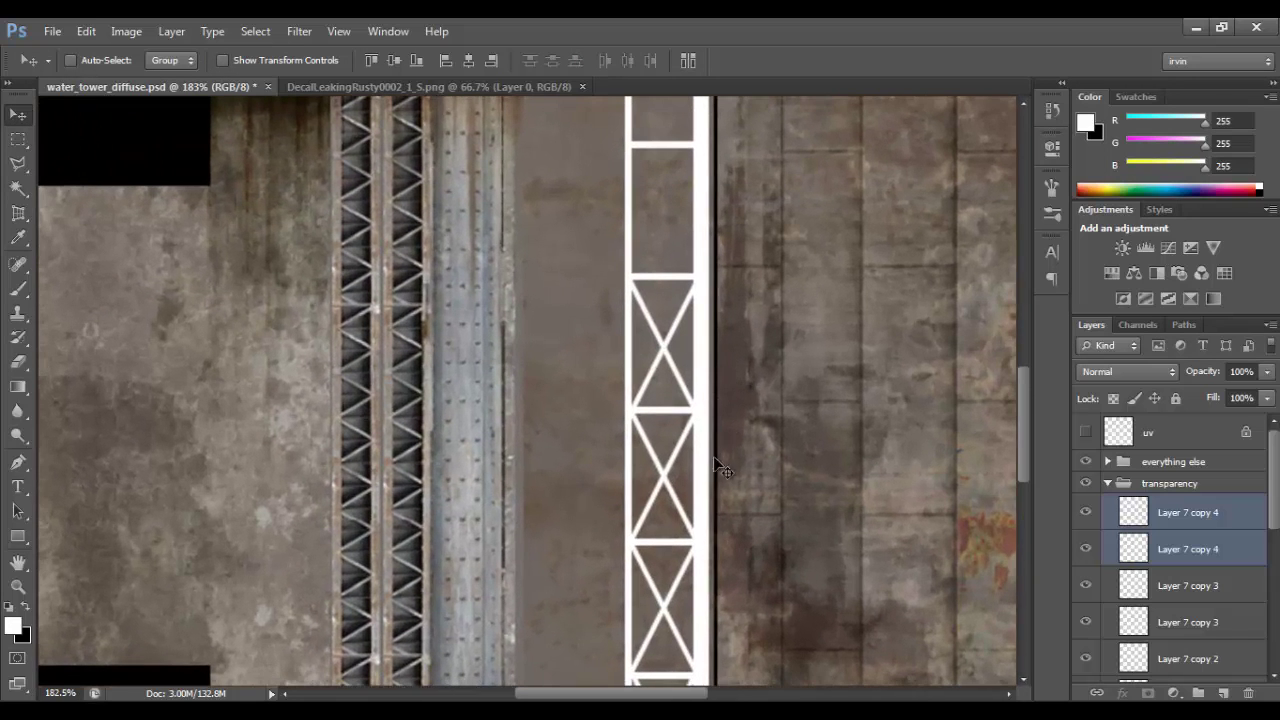
left_click_drag(688, 528, 703, 284)
left_click_drag(723, 180, 687, 322)
left_click_drag(700, 278, 703, 543)
left_click_drag(700, 596, 737, 272, "alt+shift")
scroll(737, 272, "down", 10)
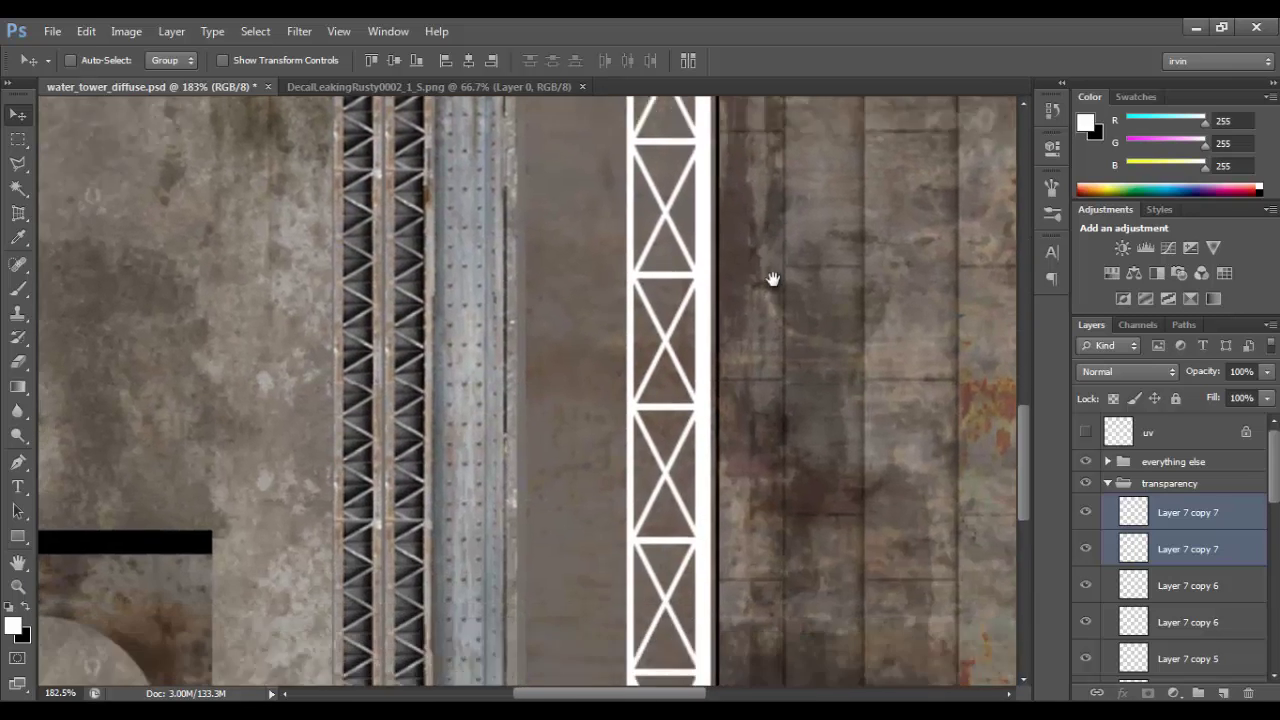
scroll(779, 284, "down", 4)
Save the diffuse texture, switch to Maya, reload the color texture of the railing's waterTowerMat material, and deselect the railing
key("ctrl+s")
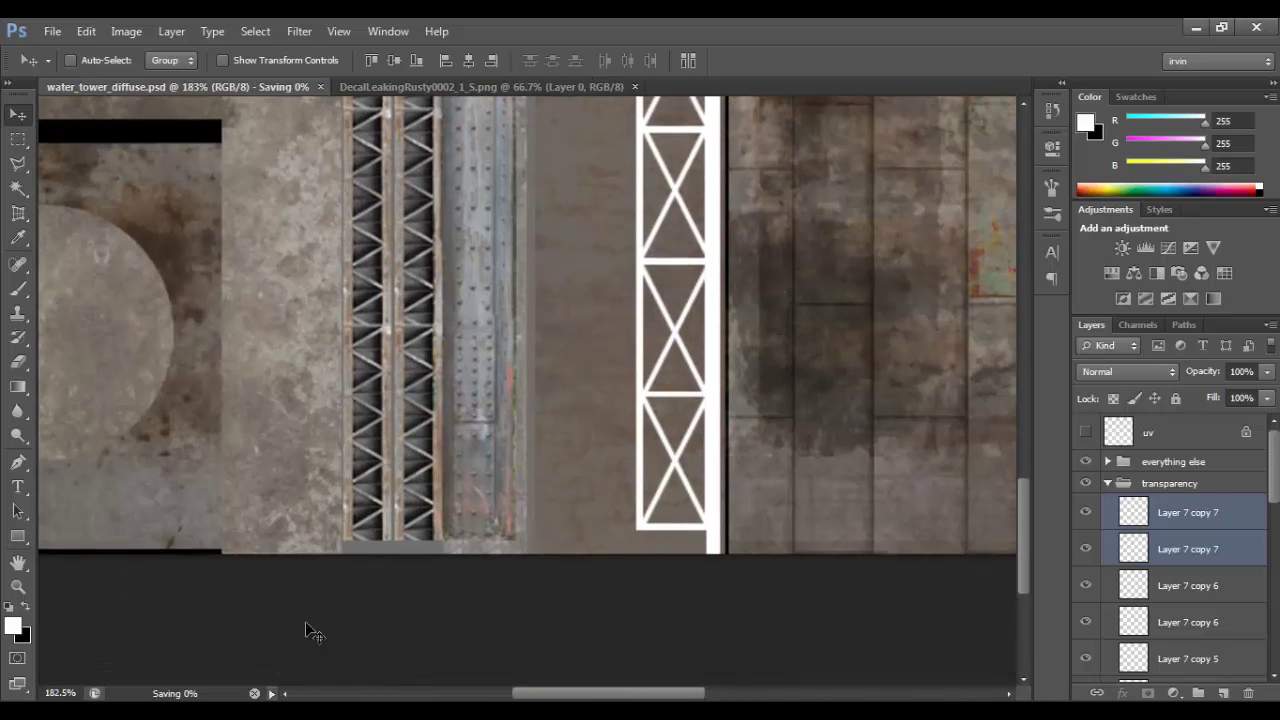
left_click(260, 711)
left_click(468, 347)
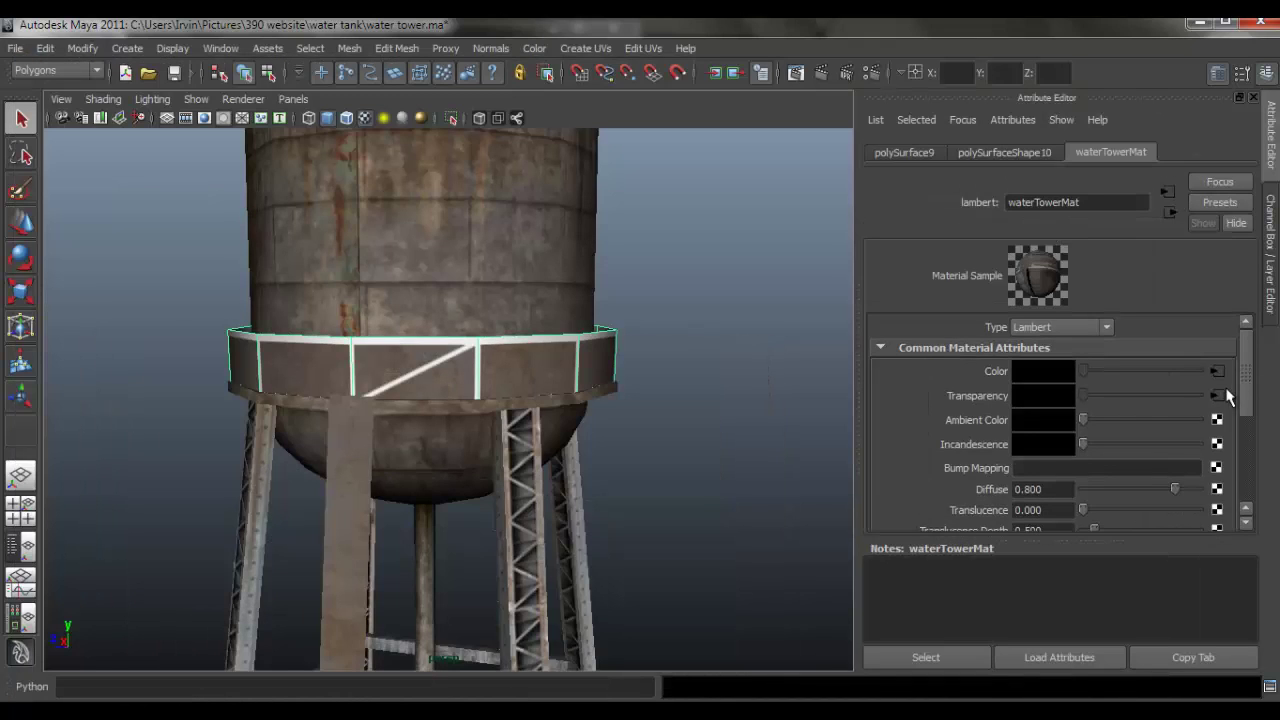
left_click(1218, 370)
left_click(761, 341)
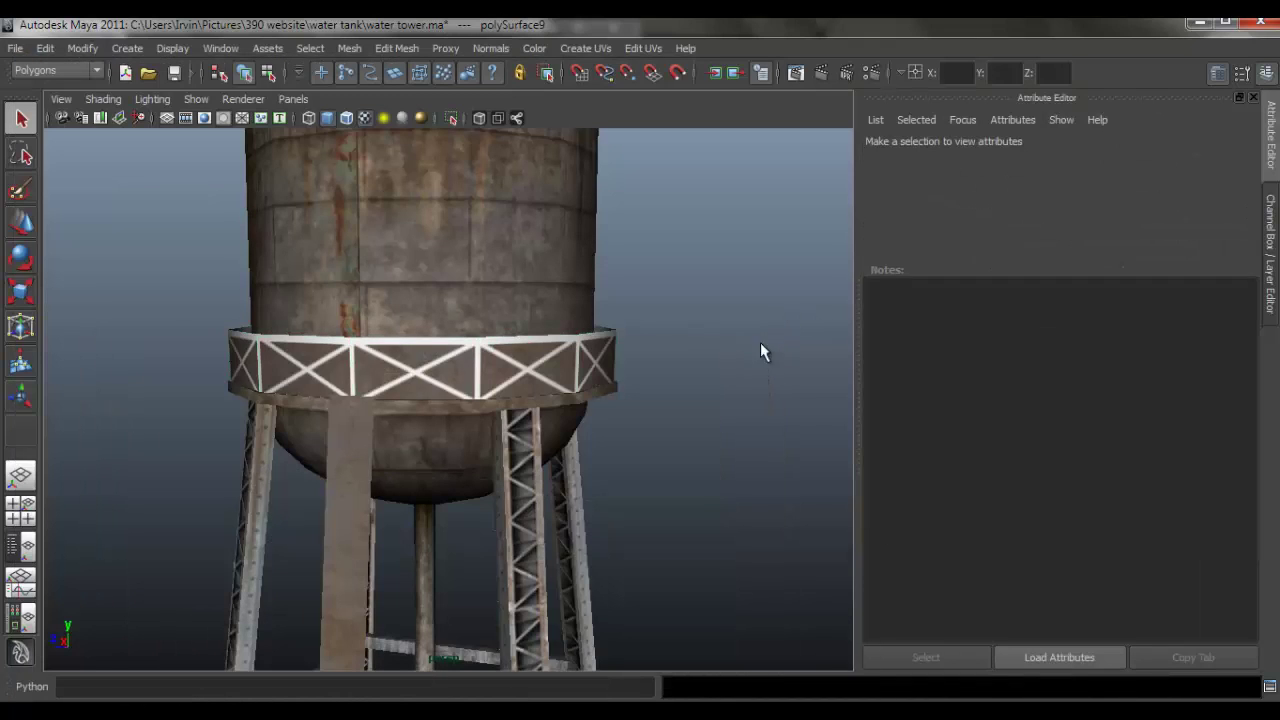
Examine the X-braced railing on the water tower from several angles, both close up and with the whole tower in view
left_click_drag(584, 380, 663, 434, "alt")
right_click_drag(655, 427, 325, 345, "alt")
middle_click_drag(514, 383, 525, 334, "alt")
left_click_drag(526, 333, 544, 357, "alt")
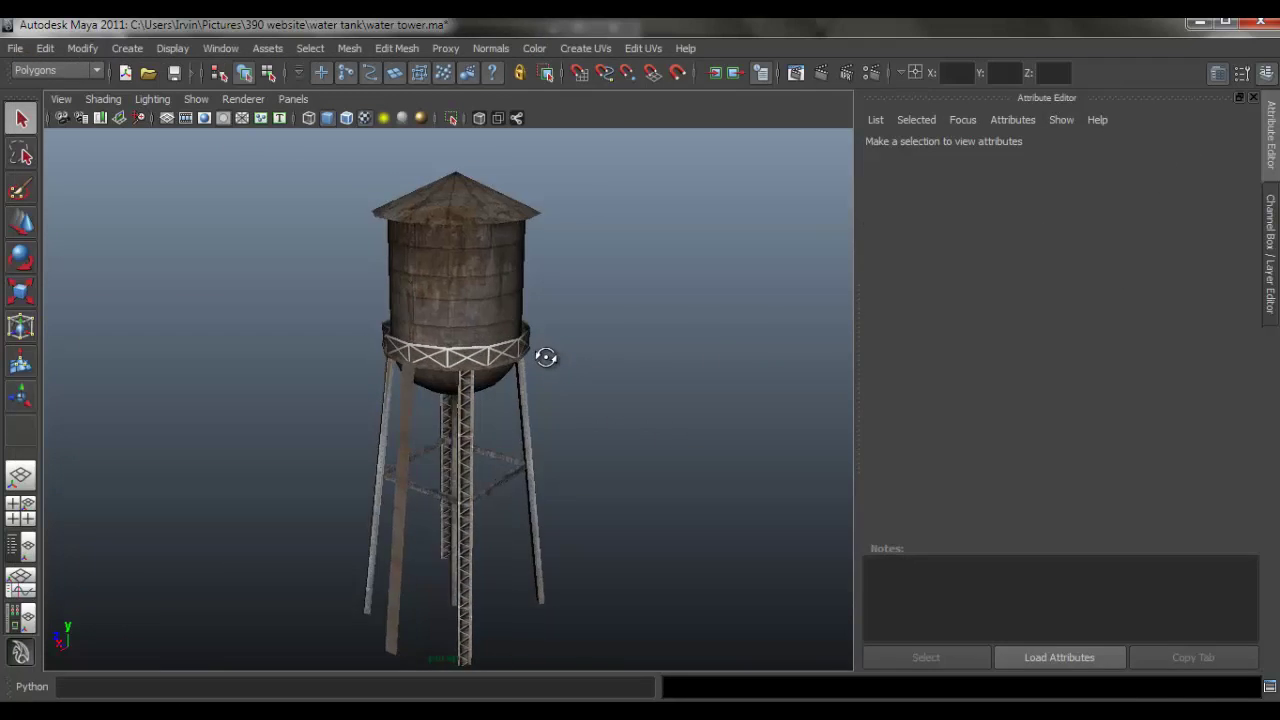
scroll(592, 402, "up", 5)
left_click_drag(594, 398, 551, 348, "alt")
right_click_drag(551, 348, 603, 458, "alt")
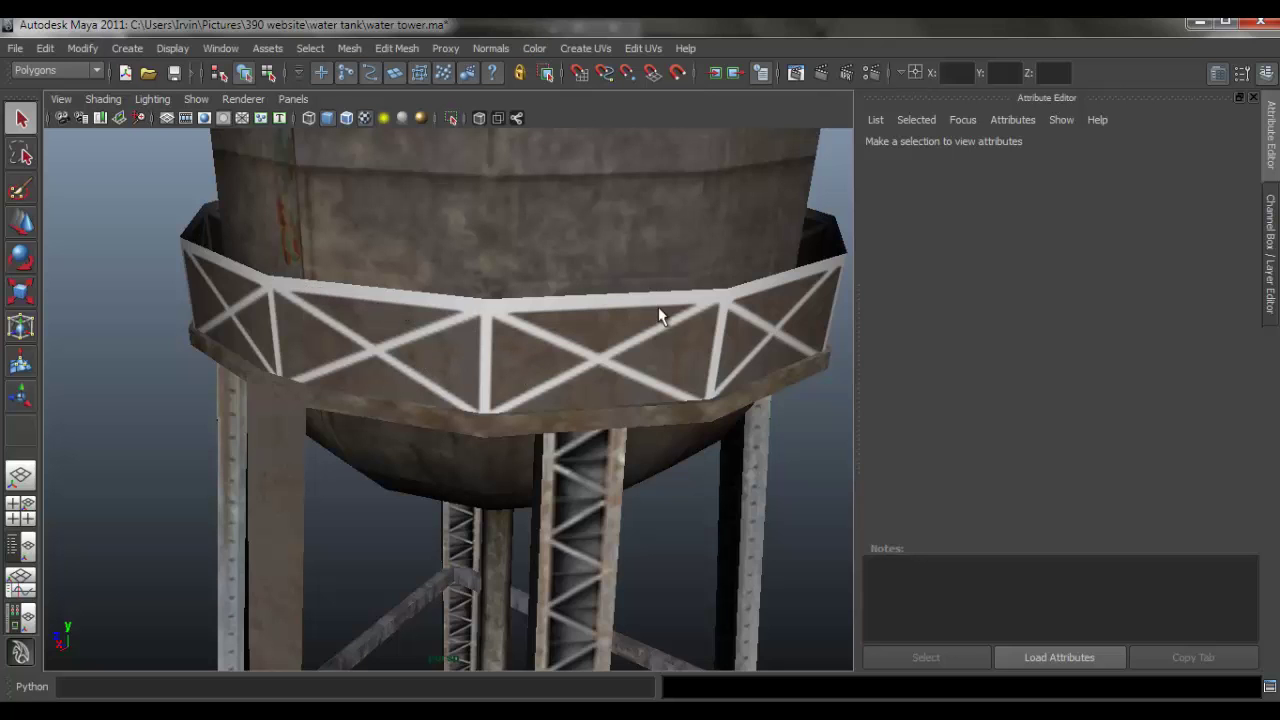
right_click_drag(530, 380, 470, 372, "alt")
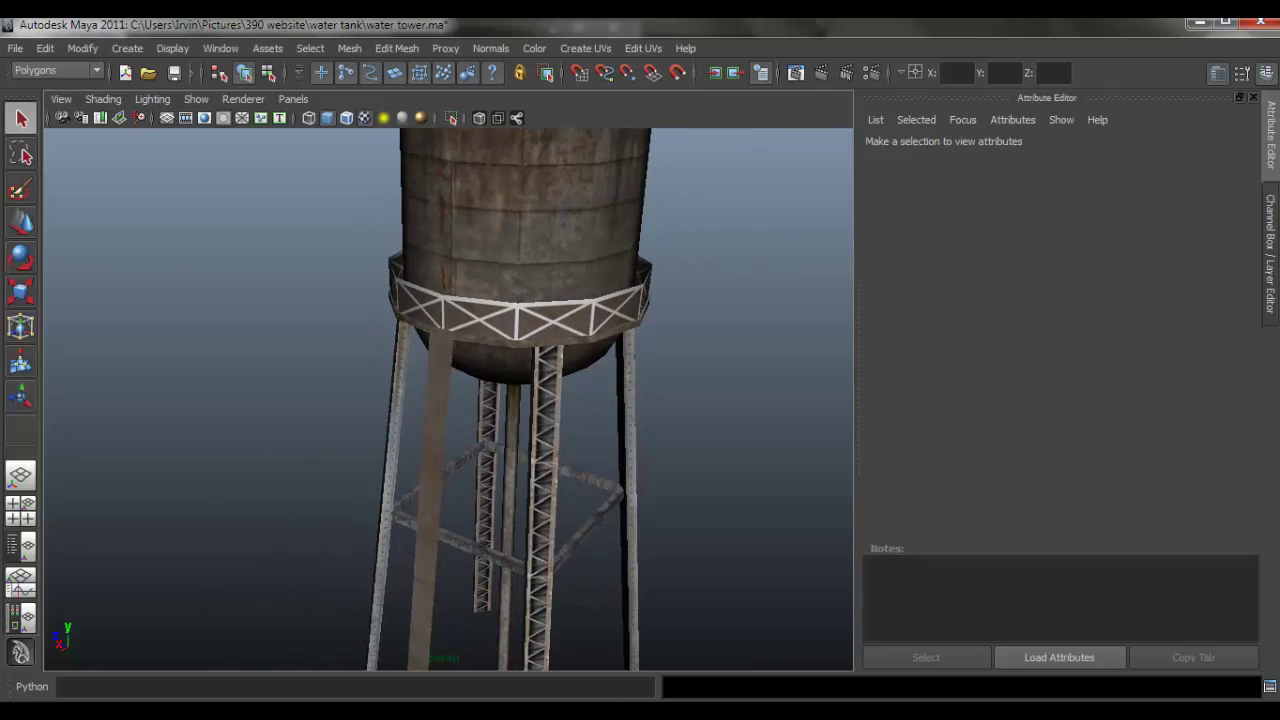
Switch back to Photoshop and merge all the X brace layers with the transparency layer beneath them
key("alt+Tab")
left_click(1173, 540)
scroll(1180, 545, "down", 5)
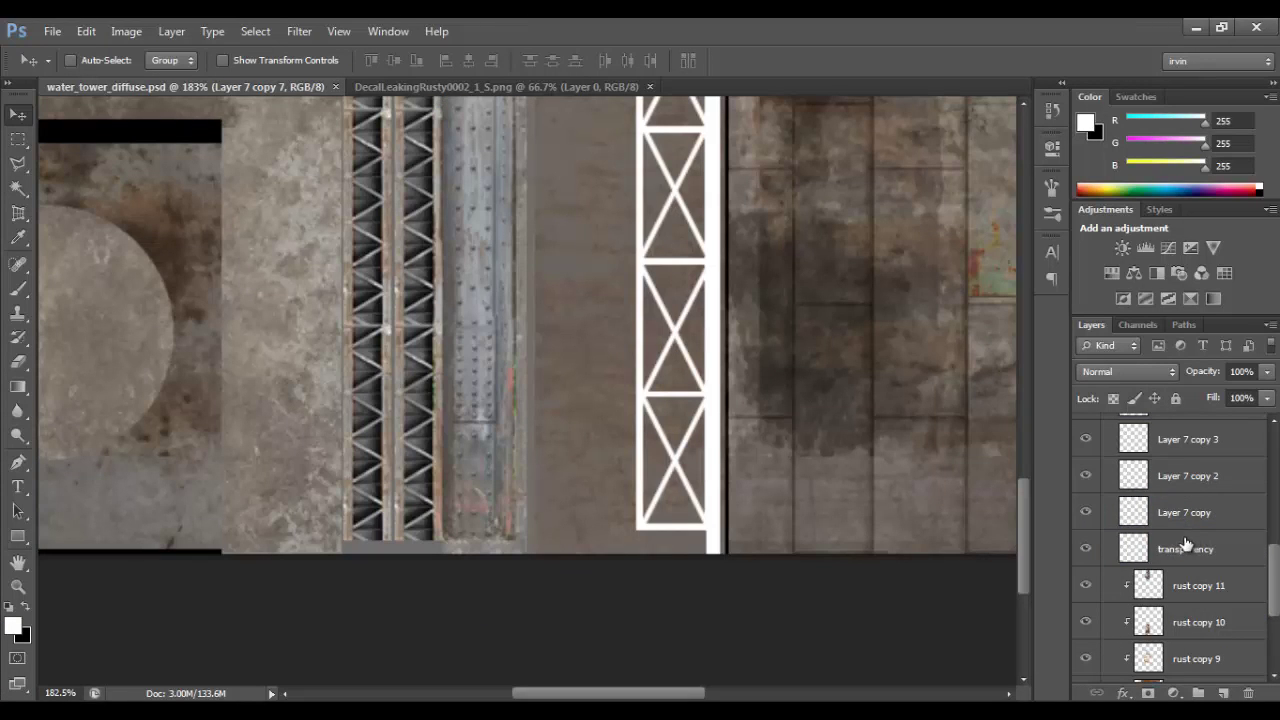
left_click(1185, 545, "shift")
right_click(1179, 507)
left_click(1051, 475)
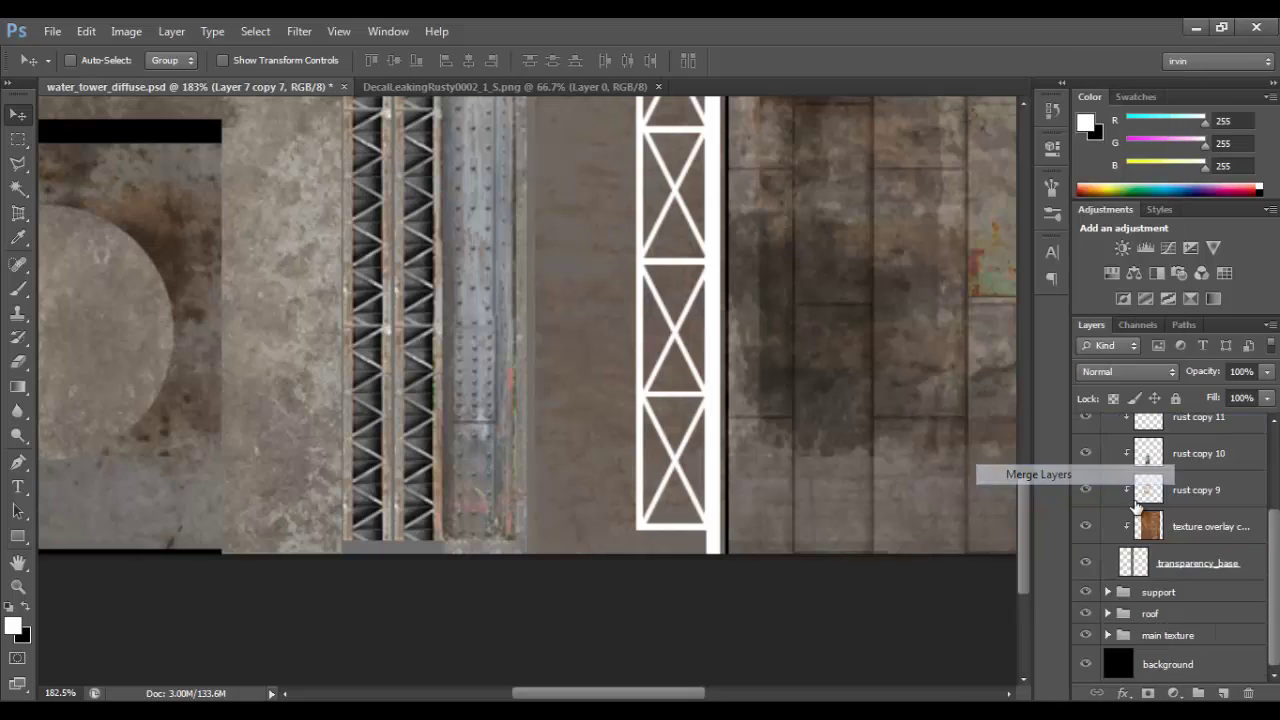
Rename the merged railing layer as transparency
scroll(1190, 500, "up", 1)
double_click(1193, 512)
type("tr")
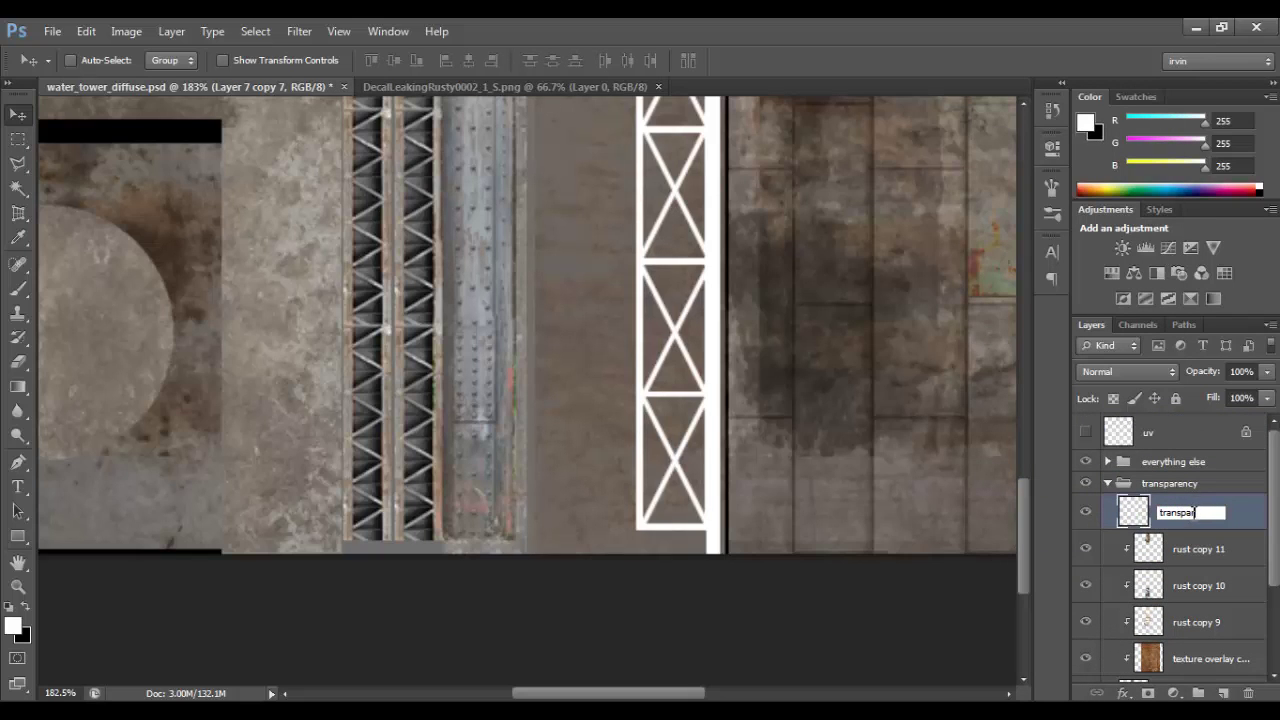
type("ansparency")
key("Return")
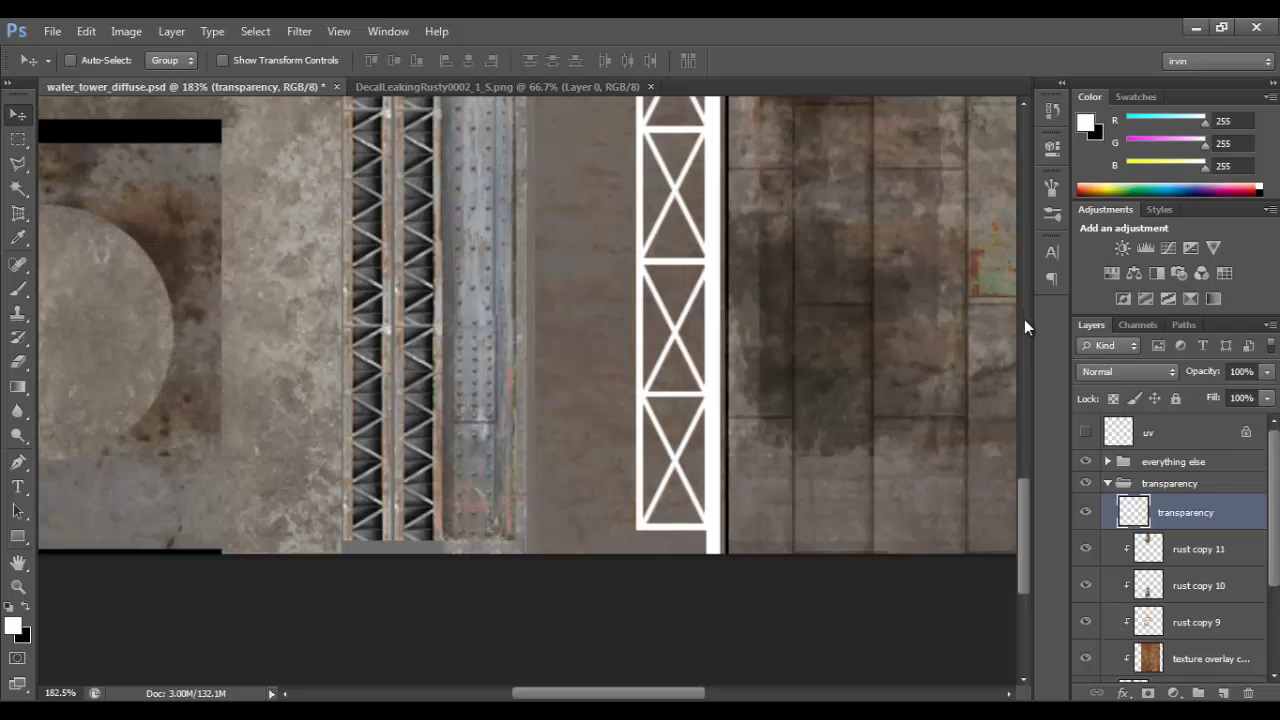
Show the uv layer and select a narrow full-height strip along the inner left edge of the ladder's UV shell
left_click(1085, 432)
scroll(614, 477, "up", 3)
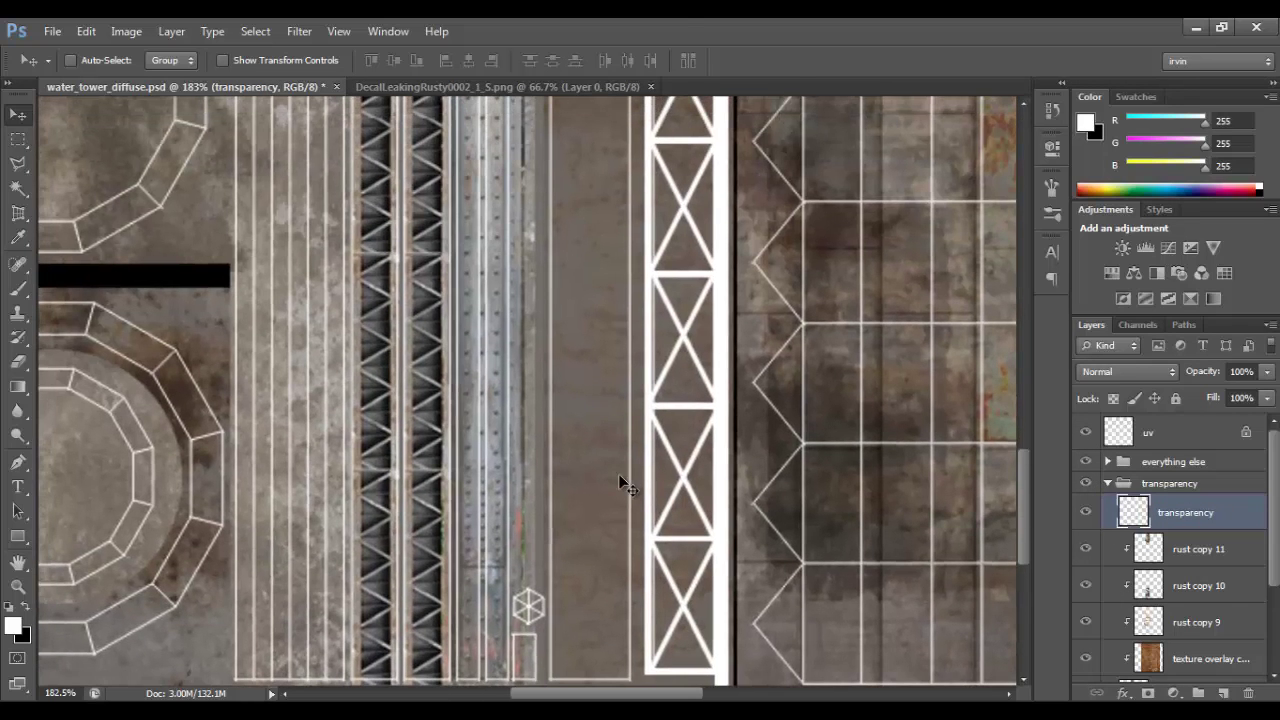
key("m")
left_click_drag(711, 413, 639, 388, "ctrl")
left_click_drag(657, 437, 634, 562)
scroll(680, 403, "down", 3, "alt")
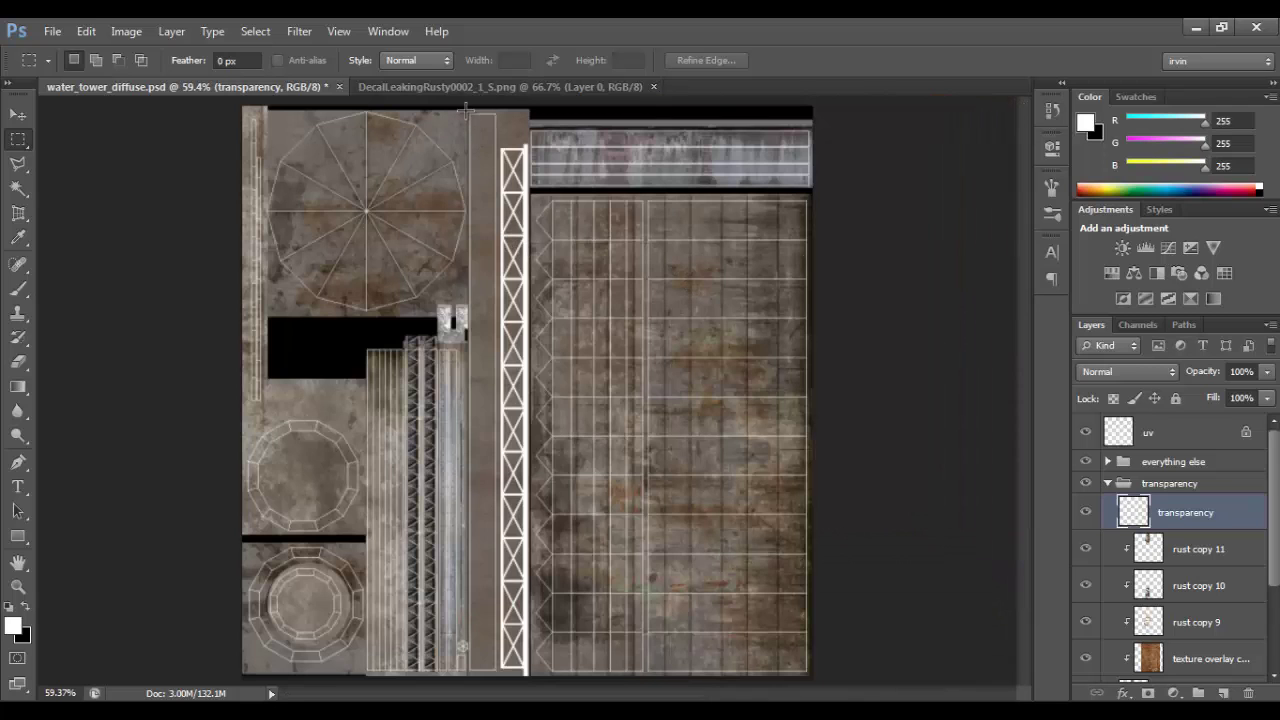
left_click_drag(468, 112, 472, 680)
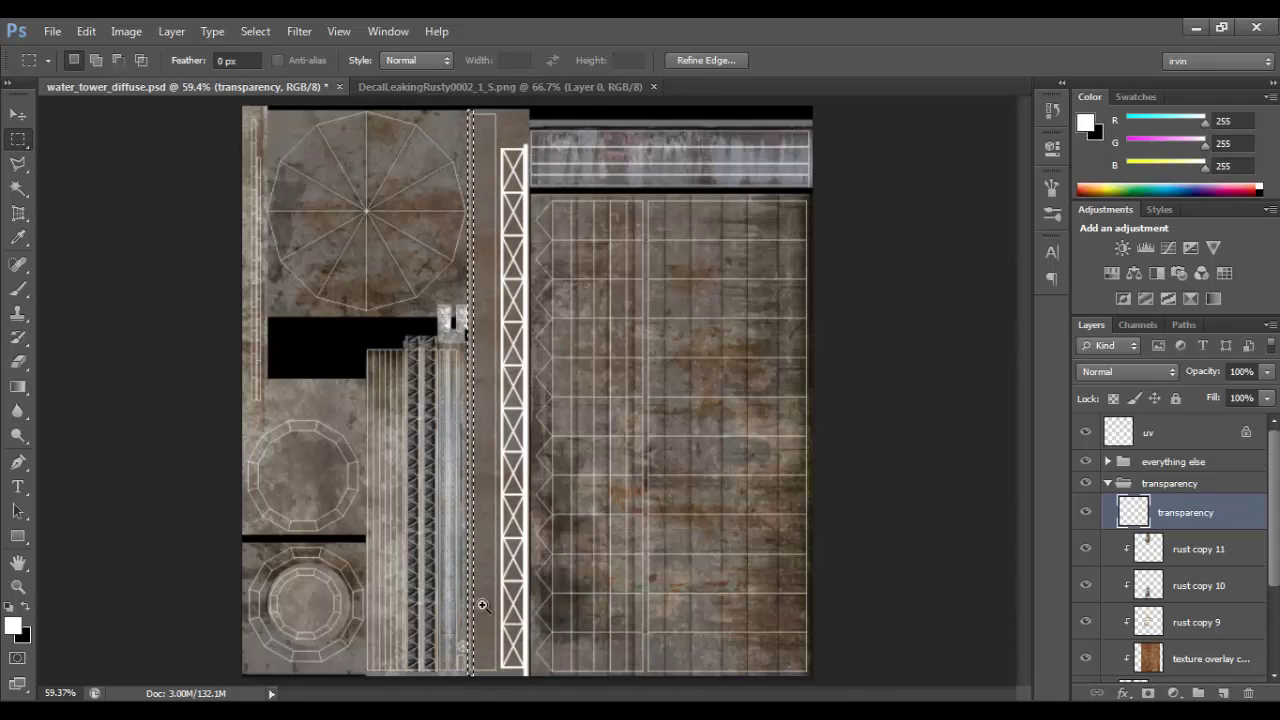
left_click_drag(480, 606, 540, 624, "ctrl")
scroll(543, 349, "down", 5)
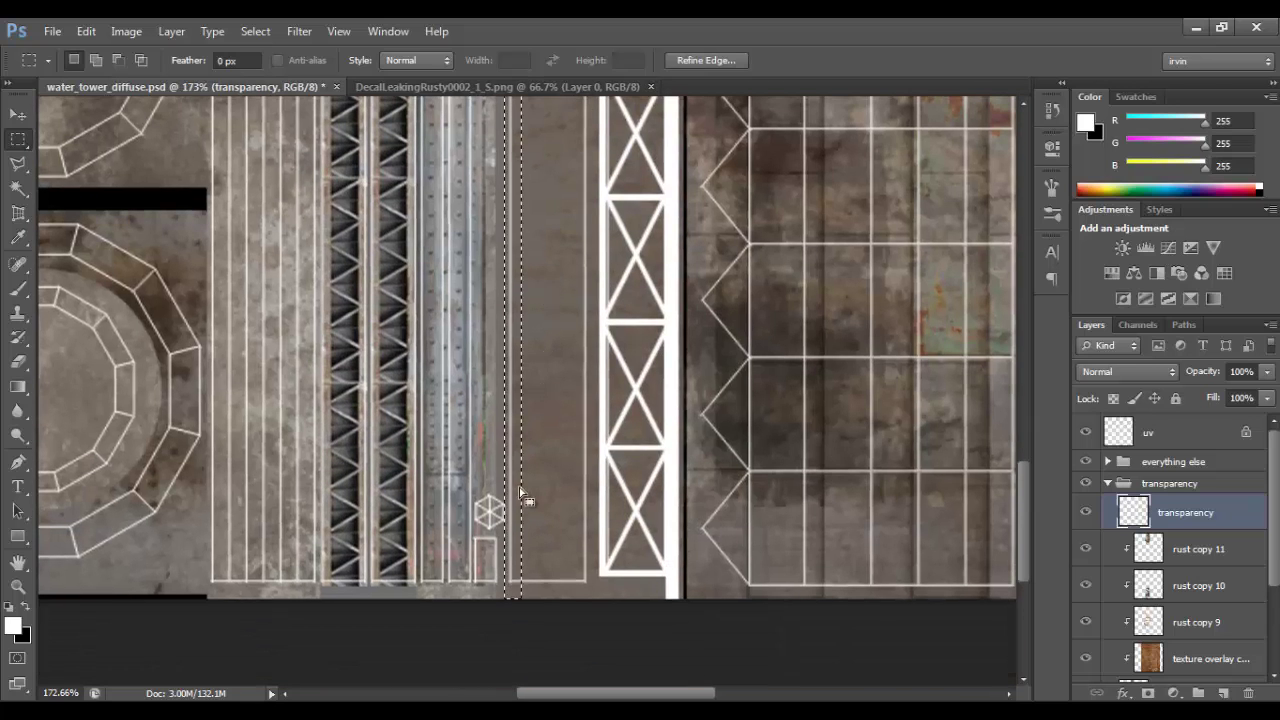
key("v")
left_click(516, 490)
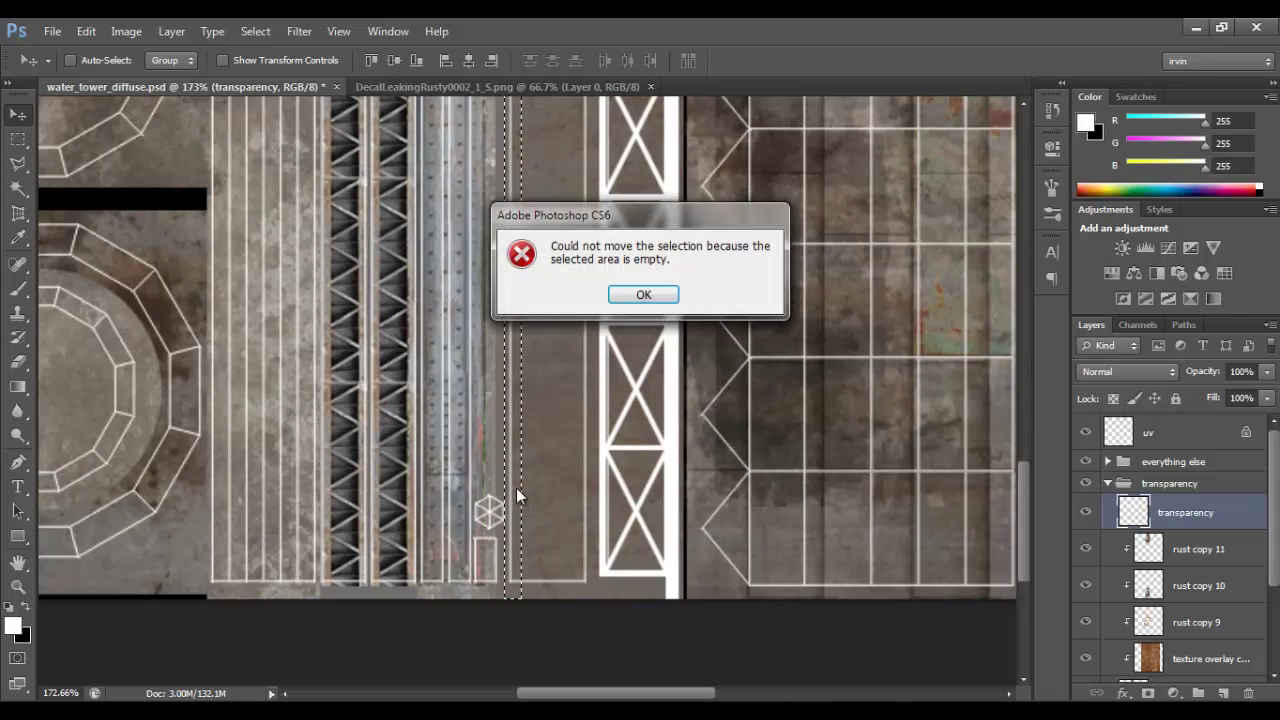
left_click(620, 298)
Add a new layer, nudge the strip selection onto the ladder UV's left edge, fill it with white, and deselect
left_click(1222, 693)
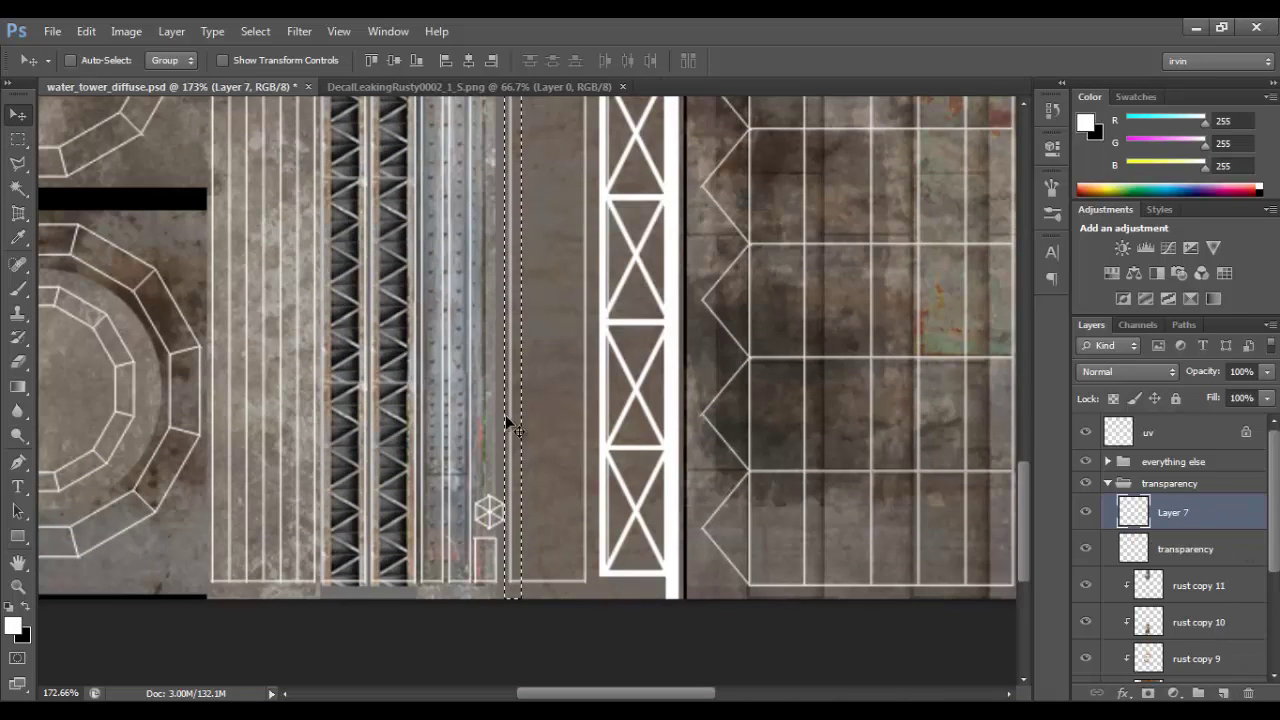
left_click(512, 390)
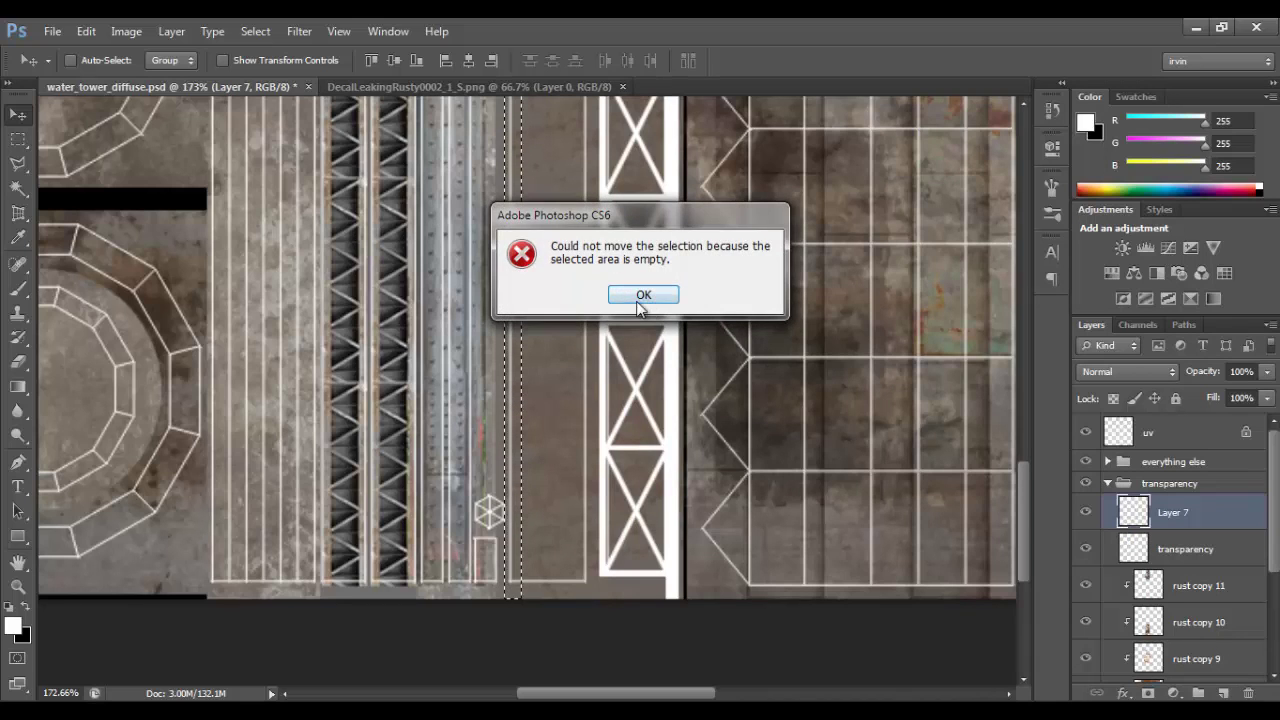
left_click(636, 299)
left_click(529, 345)
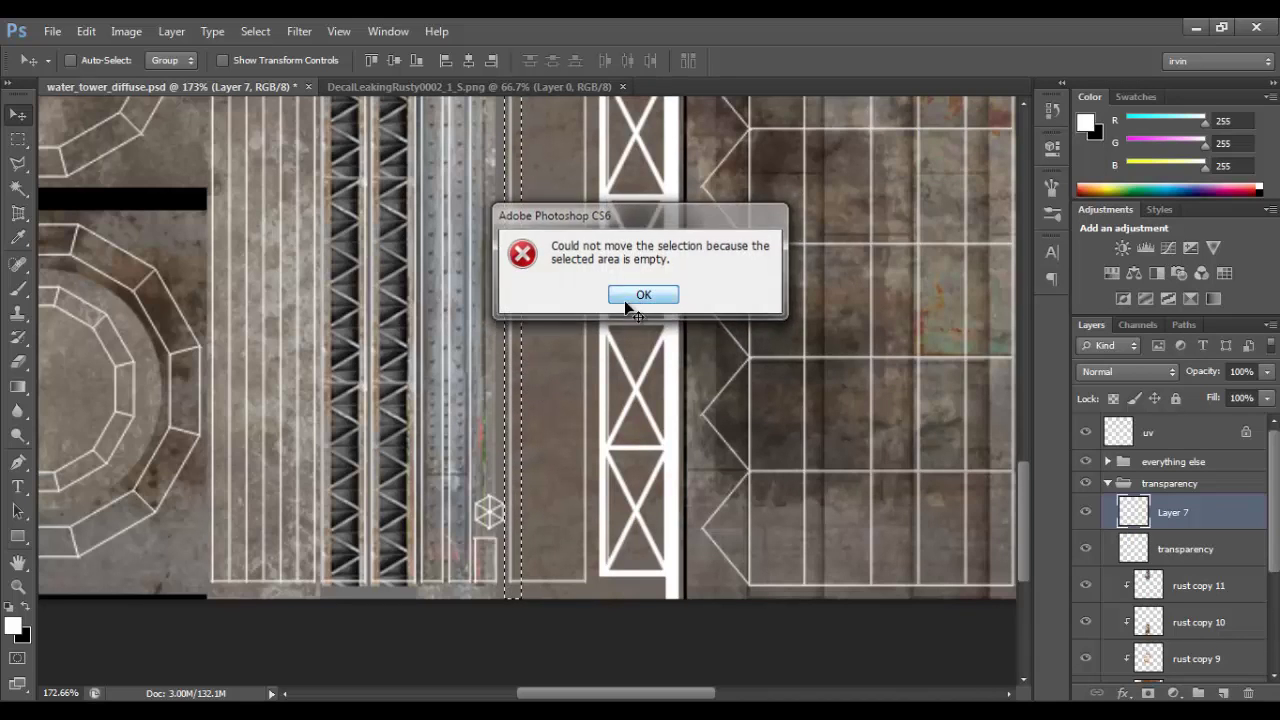
left_click(628, 298)
left_click(510, 334)
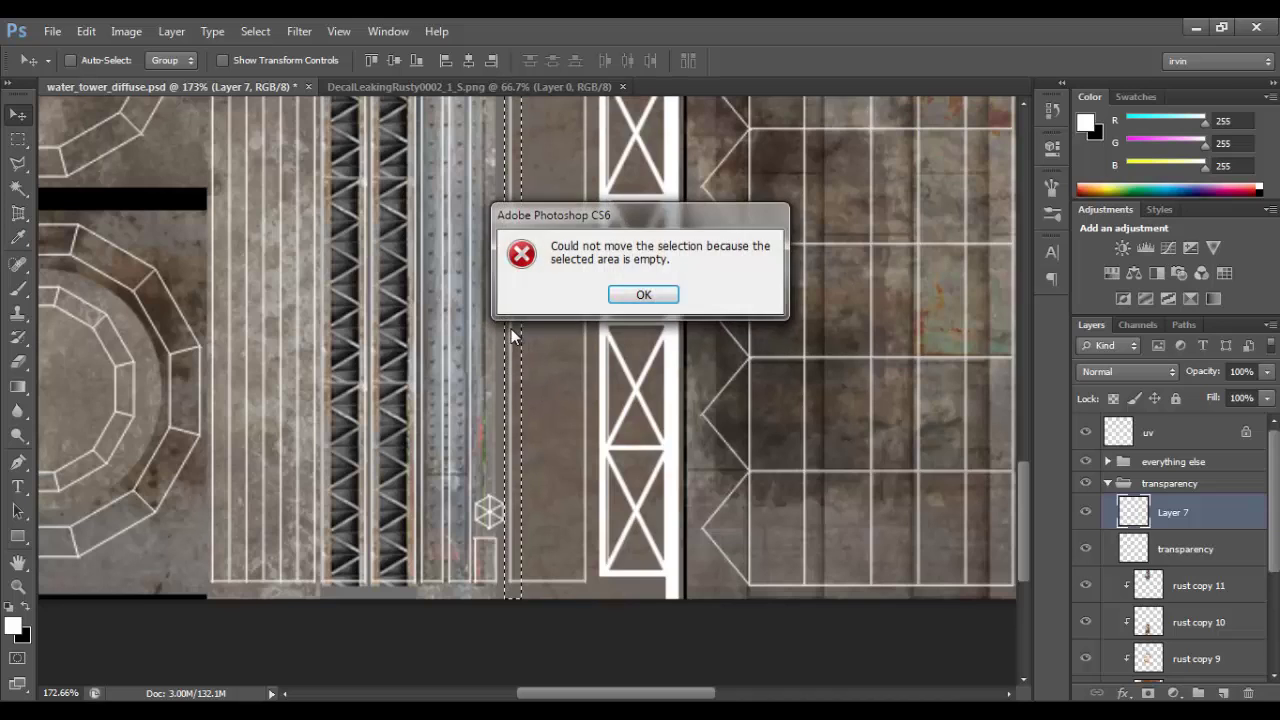
left_click(643, 296)
left_click_drag(547, 307, 549, 304)
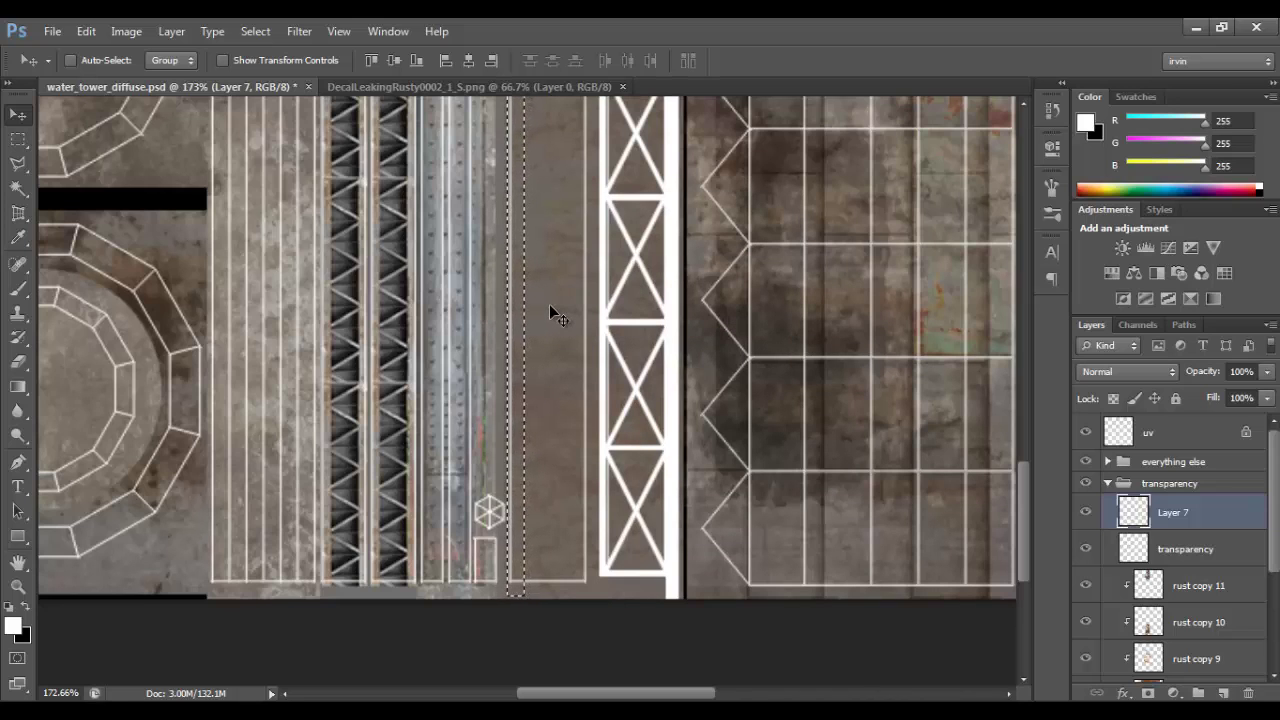
key("alt+BackSpace")
key("ctrl+d")
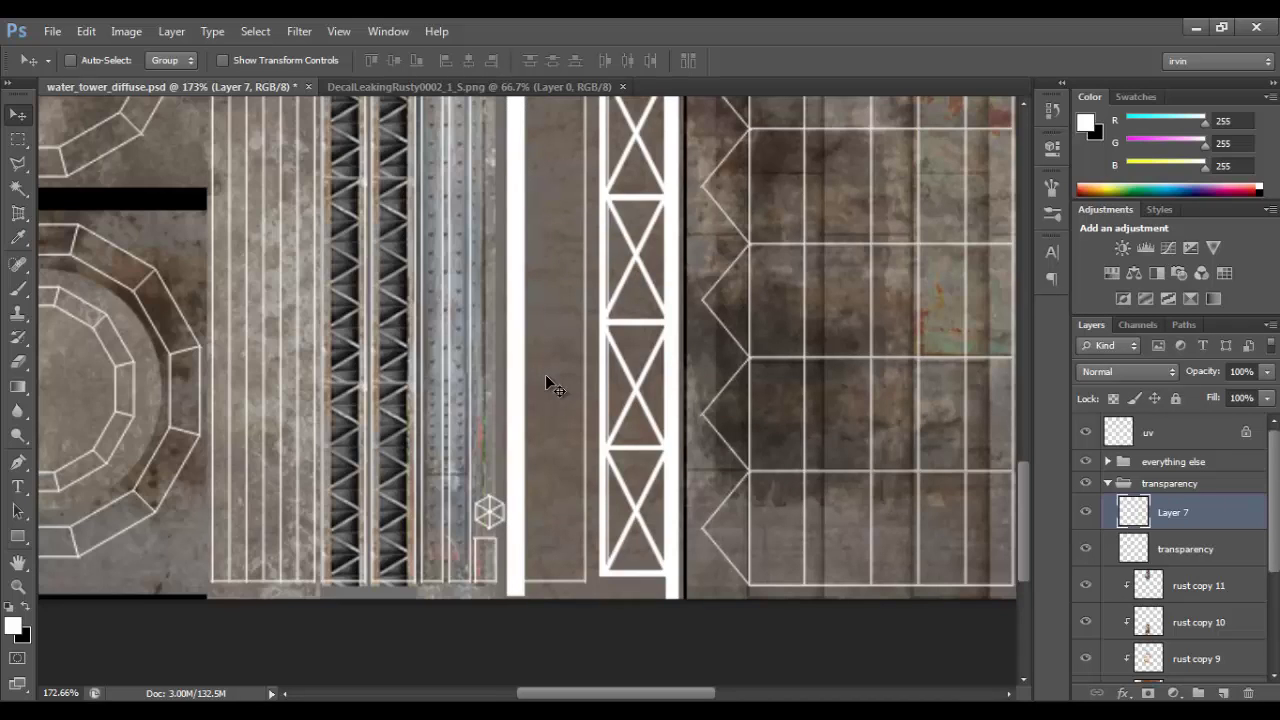
Narrow the white ladder rail to about 64% width and copy it to the right edge of the ladder's UV shell
key("ctrl+t")
left_click_drag(530, 255, 591, 300)
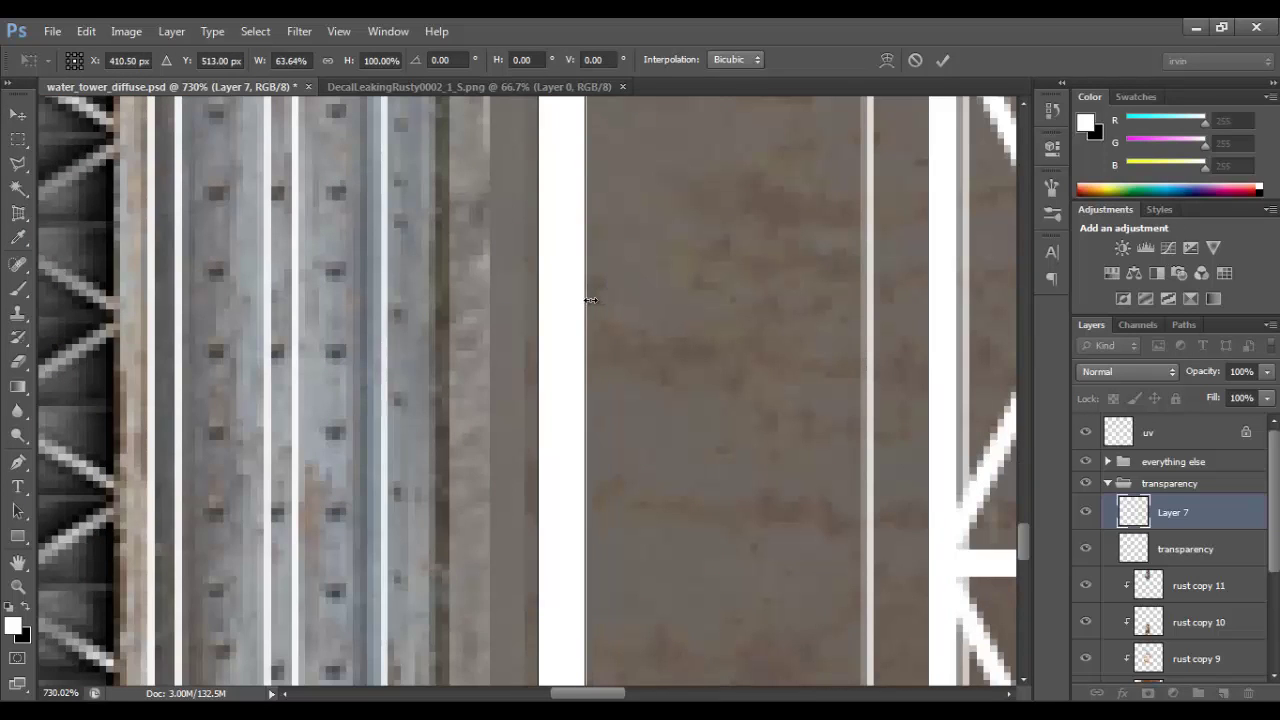
key("Return")
left_click_drag(565, 421, 845, 428, "alt")
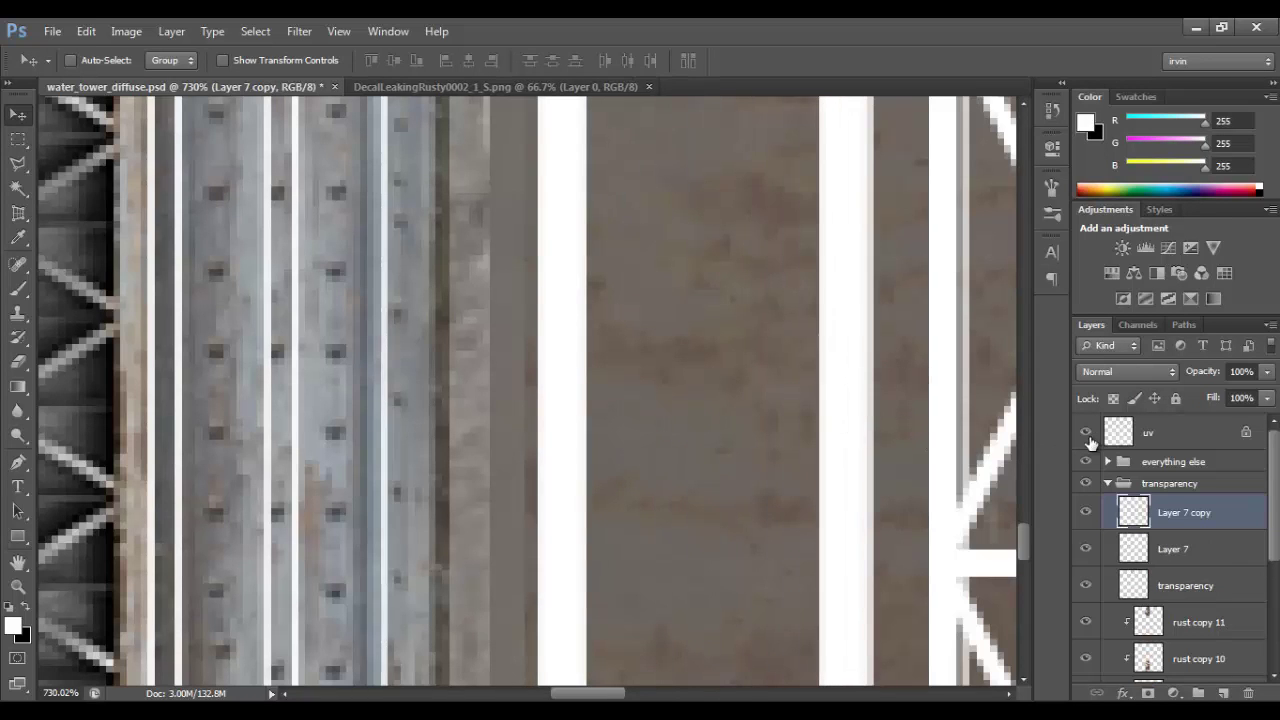
scroll(797, 427, "down", 6, "alt")
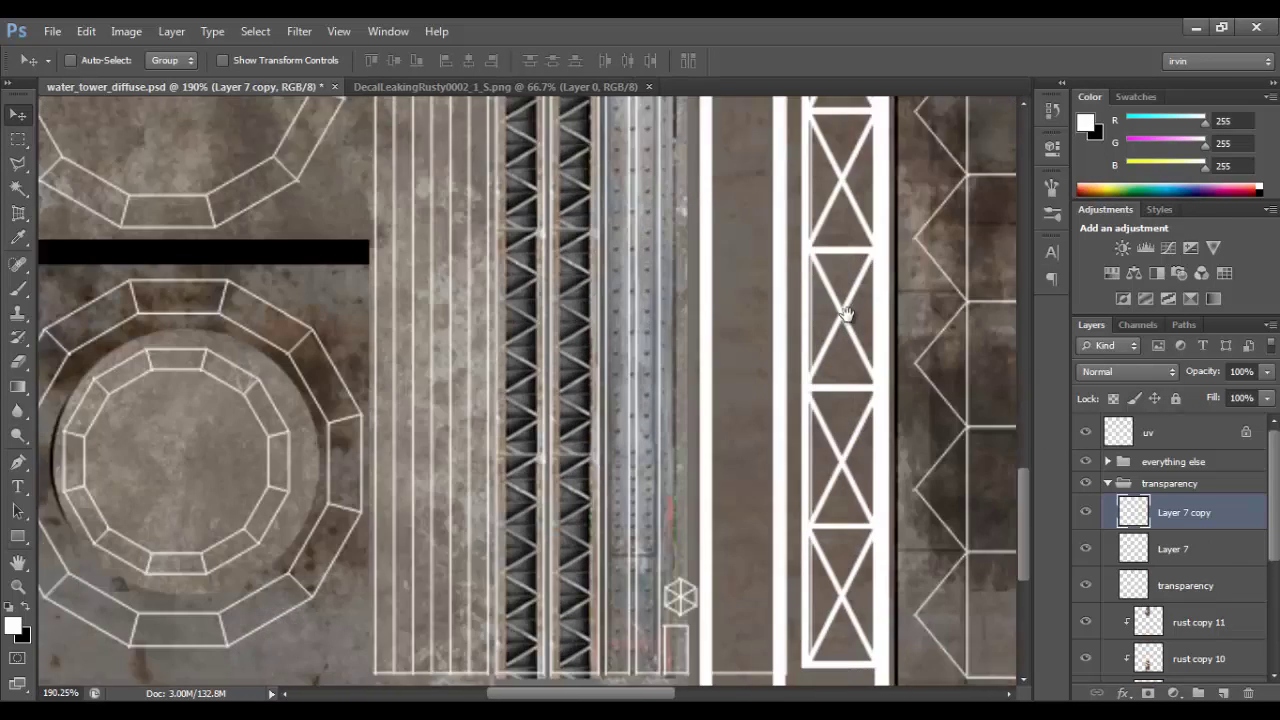
Create a new layer and fill a thin white rung between the two ladder rails near the bottom, then deselect
scroll(705, 470, "up", 2, "alt")
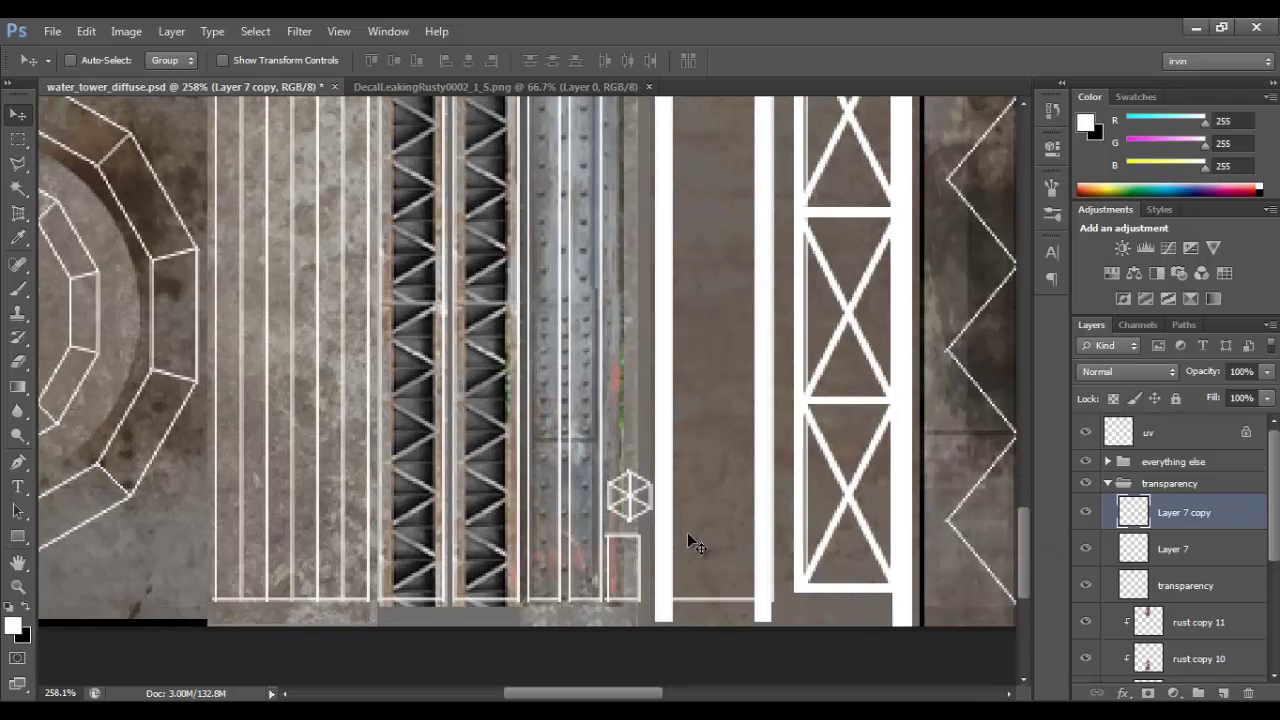
key("m")
left_click(1218, 692)
scroll(658, 567, "up", 3, "alt")
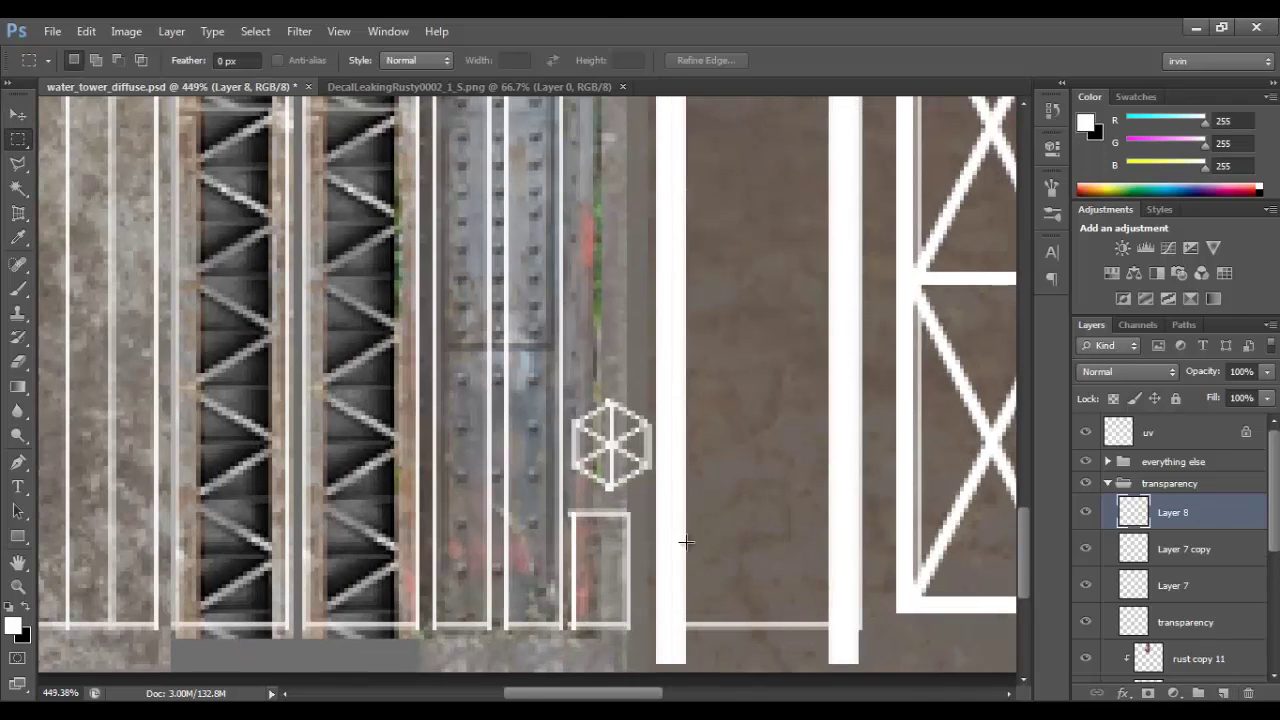
left_click_drag(686, 474, 700, 482)
left_click_drag(808, 490, 849, 488)
key("alt+BackSpace")
key("ctrl+d")
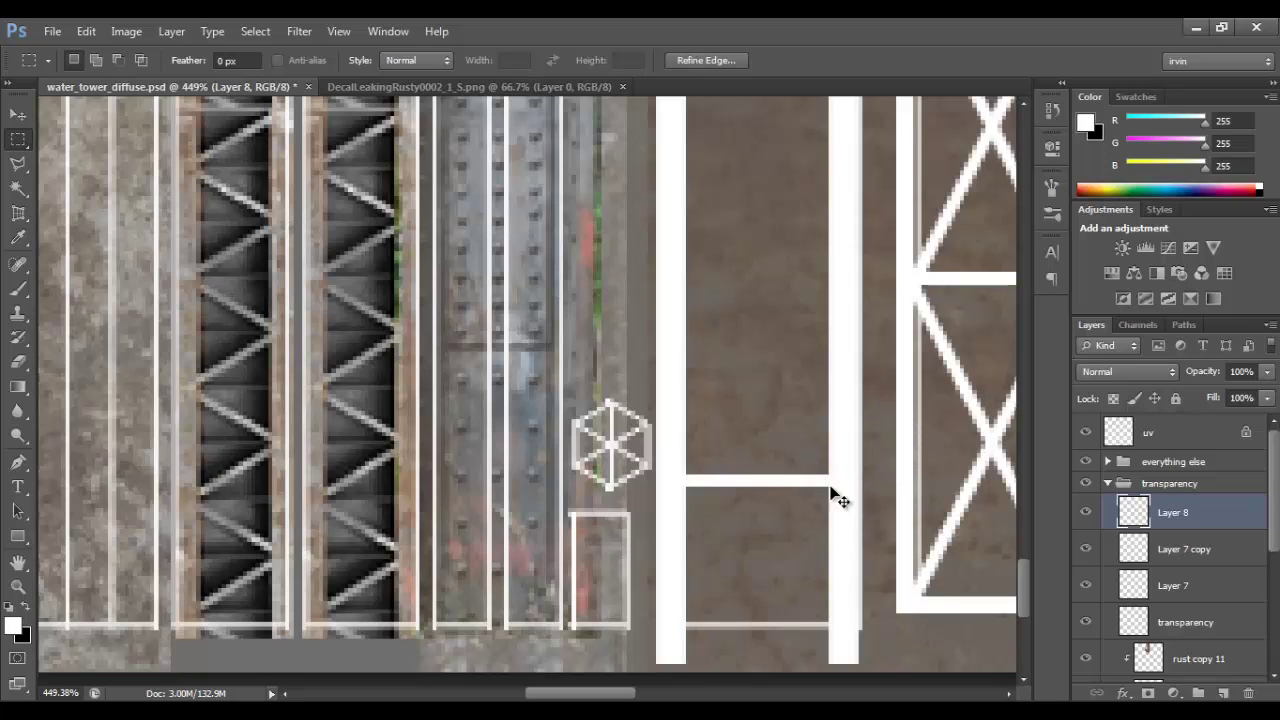
Copy the rung upward, then copy both rungs together up the ladder until there are six
key("v")
left_click_drag(817, 458, 836, 316, "alt")
left_click(1152, 563, "shift")
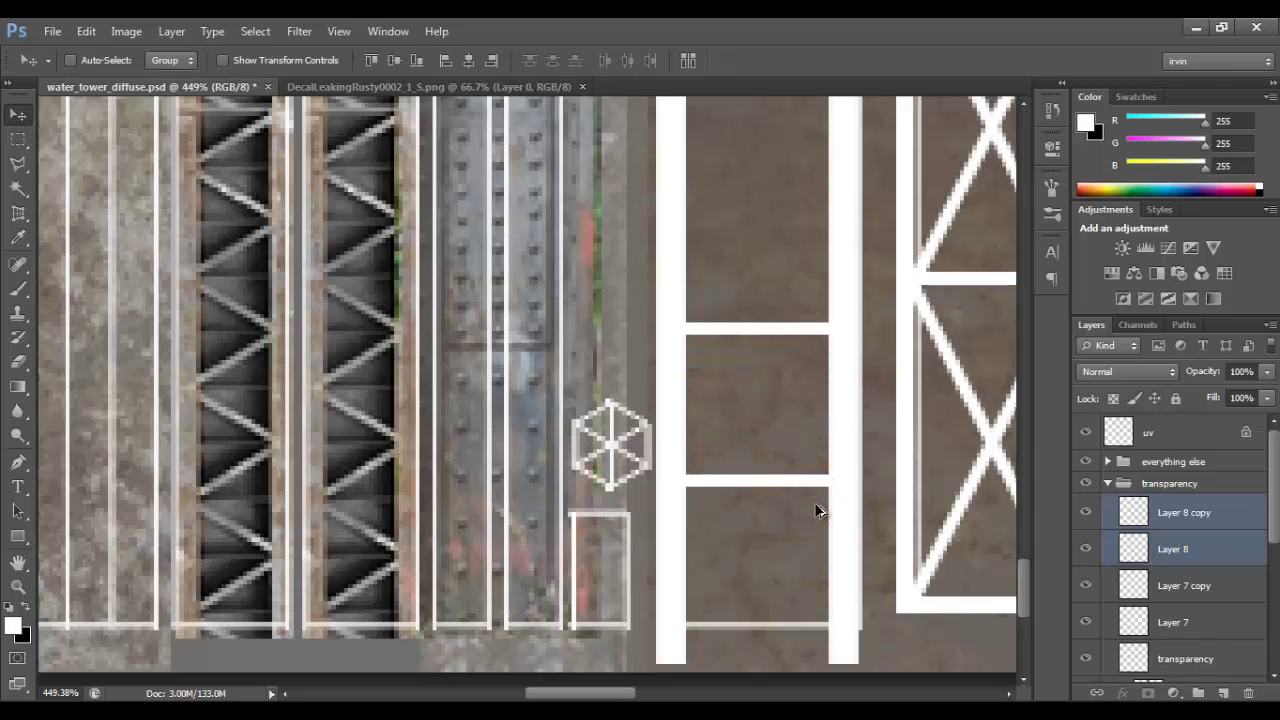
left_click_drag(820, 508, 811, 210, "alt")
left_click_drag(838, 298, 692, 345, "ctrl")
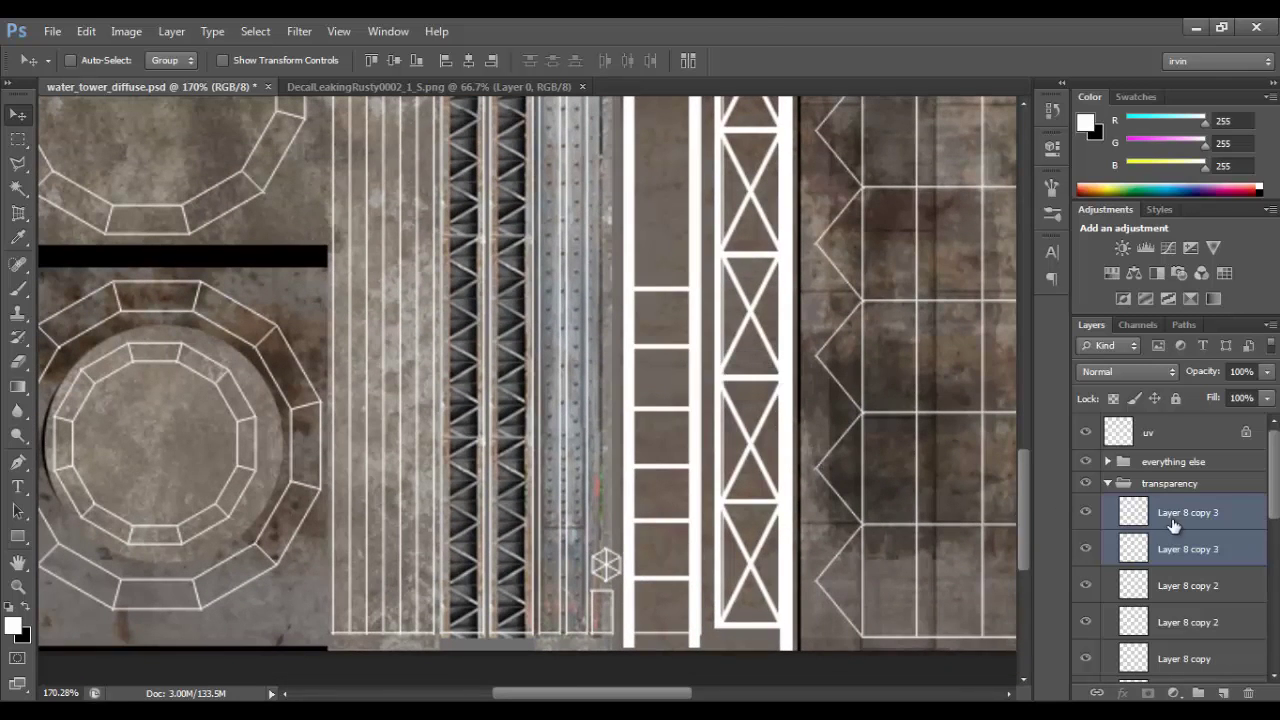
Select all six rung layers, copy the set repeatedly up to the top of the ladder, and hide the uv layer
left_click(1207, 661, "shift")
left_click_drag(688, 523, 692, 233, "alt")
left_click_drag(773, 353, 705, 405, "ctrl")
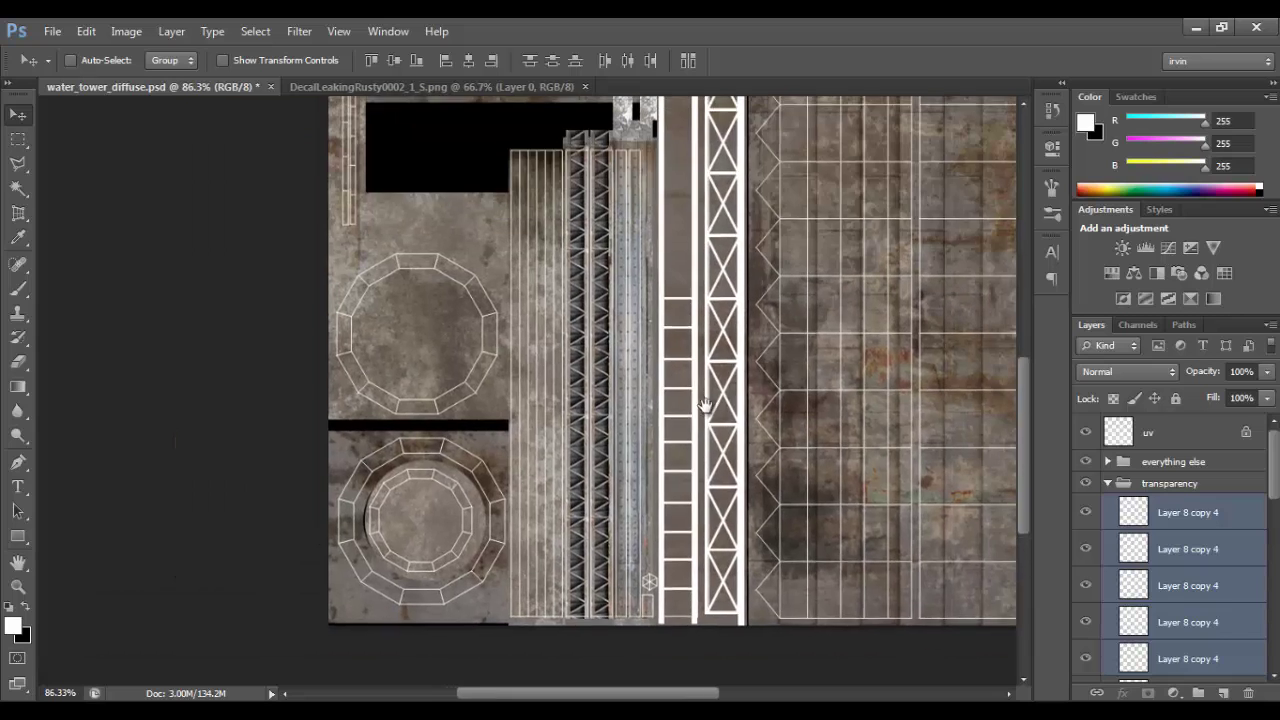
left_click_drag(690, 515, 690, 380, "alt")
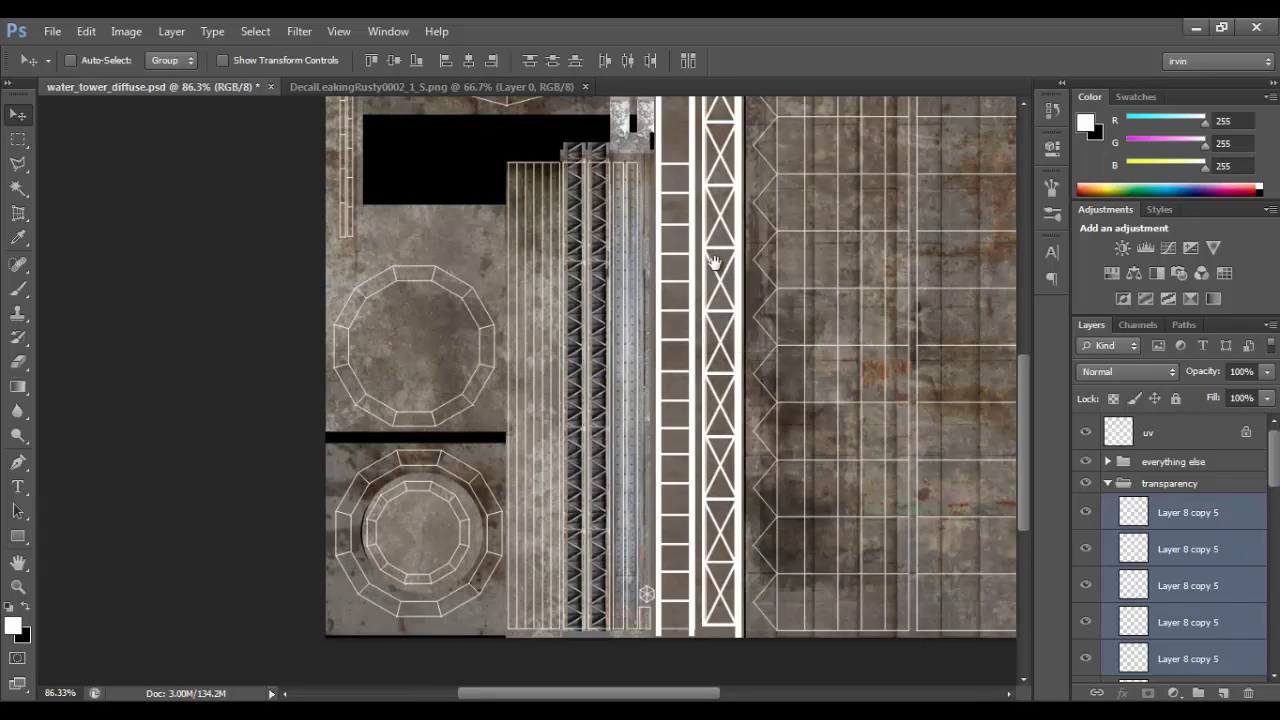
left_click_drag(714, 263, 706, 442)
left_click_drag(688, 487, 670, 220, "alt")
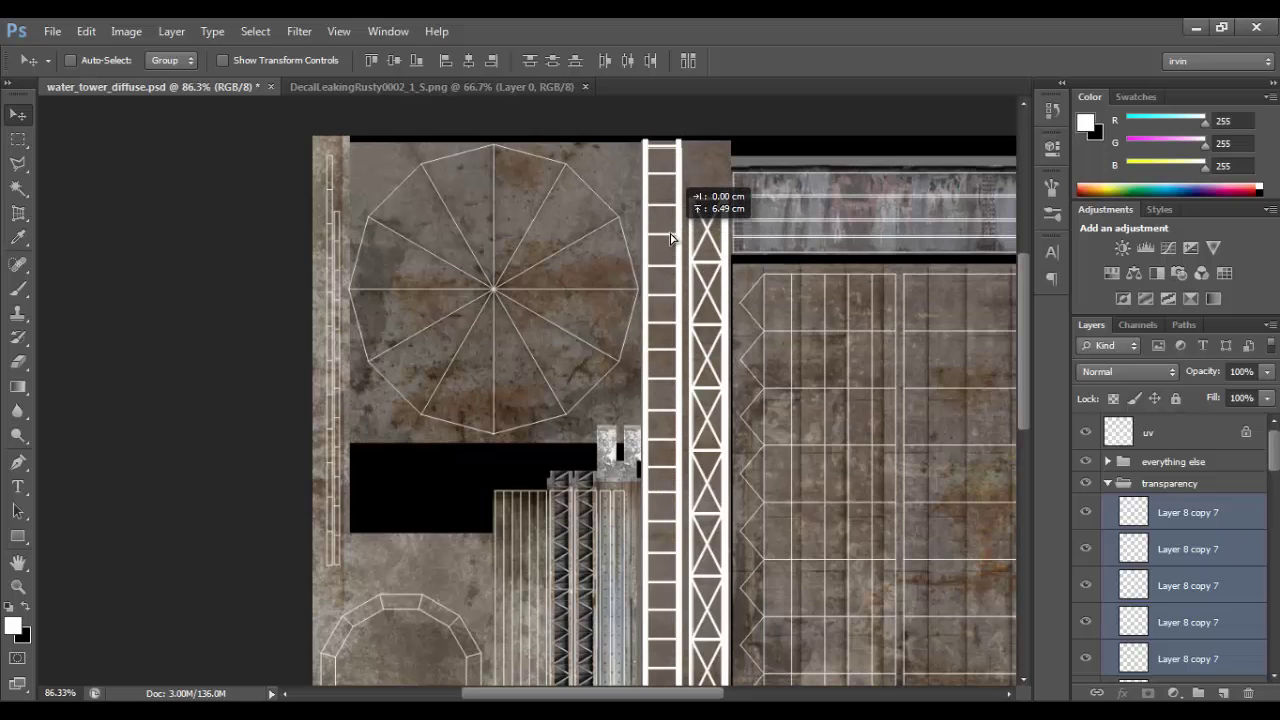
left_click(1085, 432)
left_click_drag(806, 425, 729, 291)
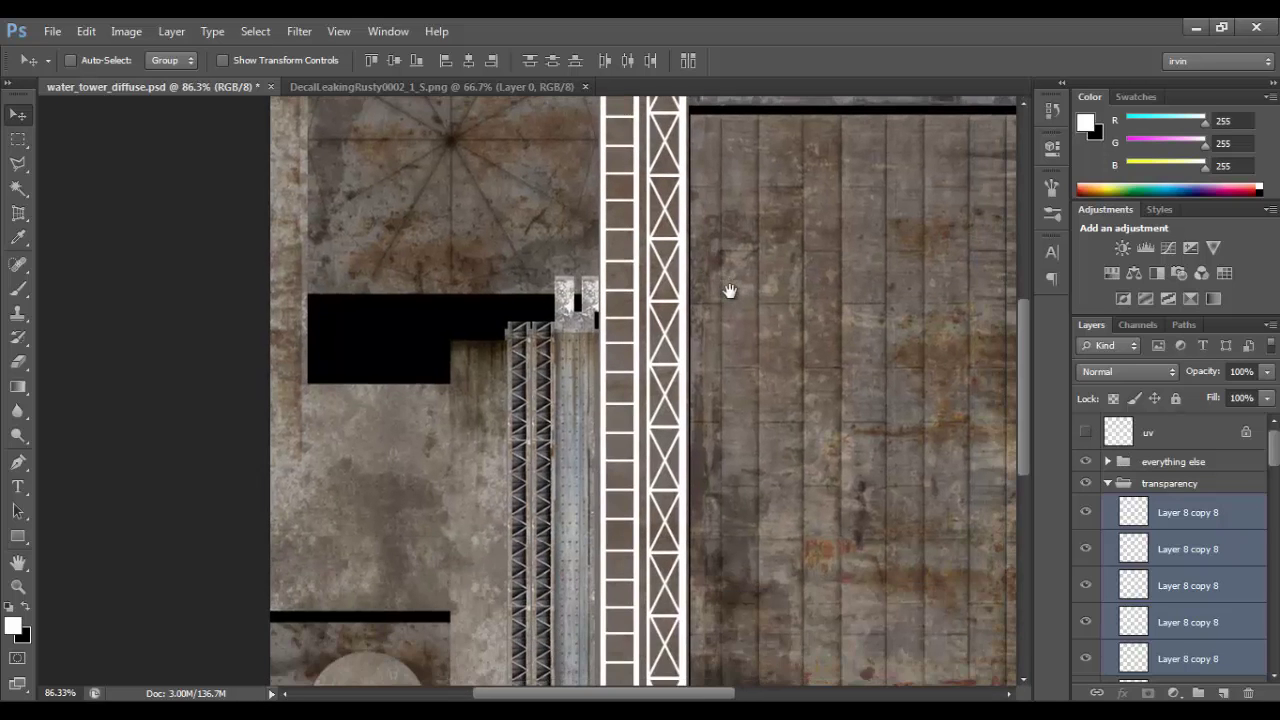
Save the diffuse texture, switch to Maya, refresh the water tower material's colour texture and inspect the ladder on the model
key("ctrl+s")
key("alt+Tab")
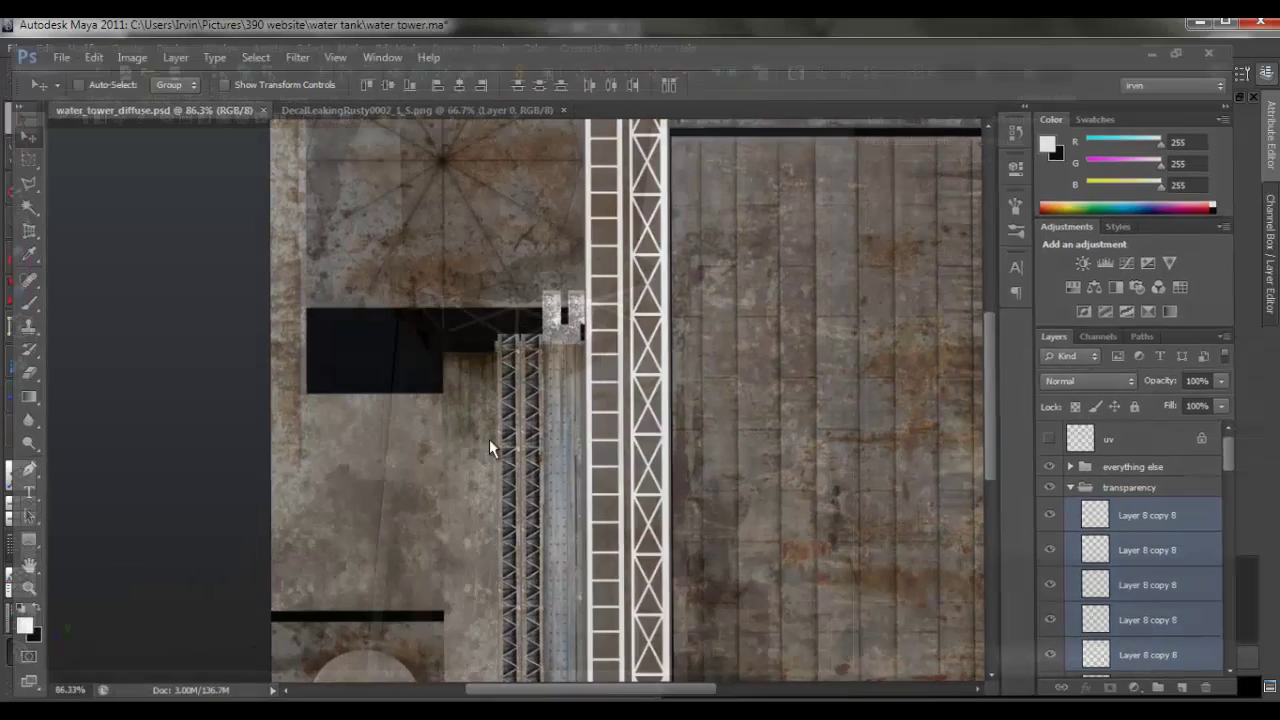
left_click(565, 336)
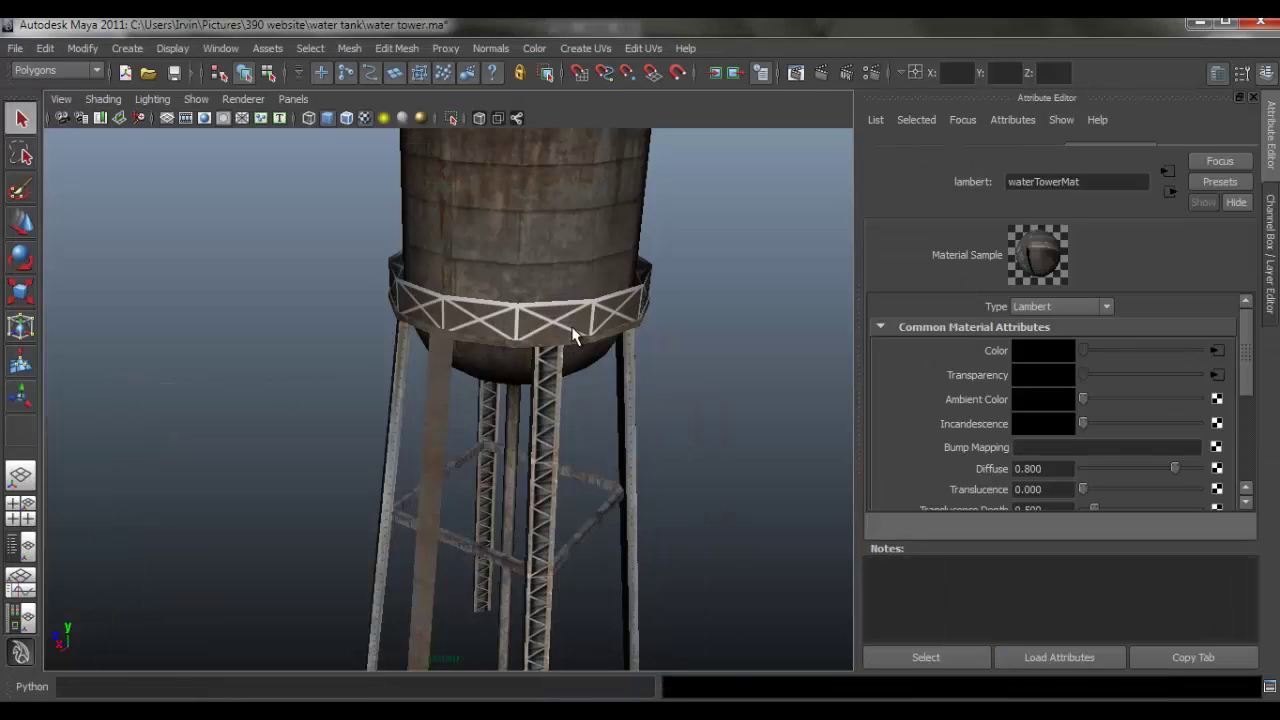
left_click(1216, 373)
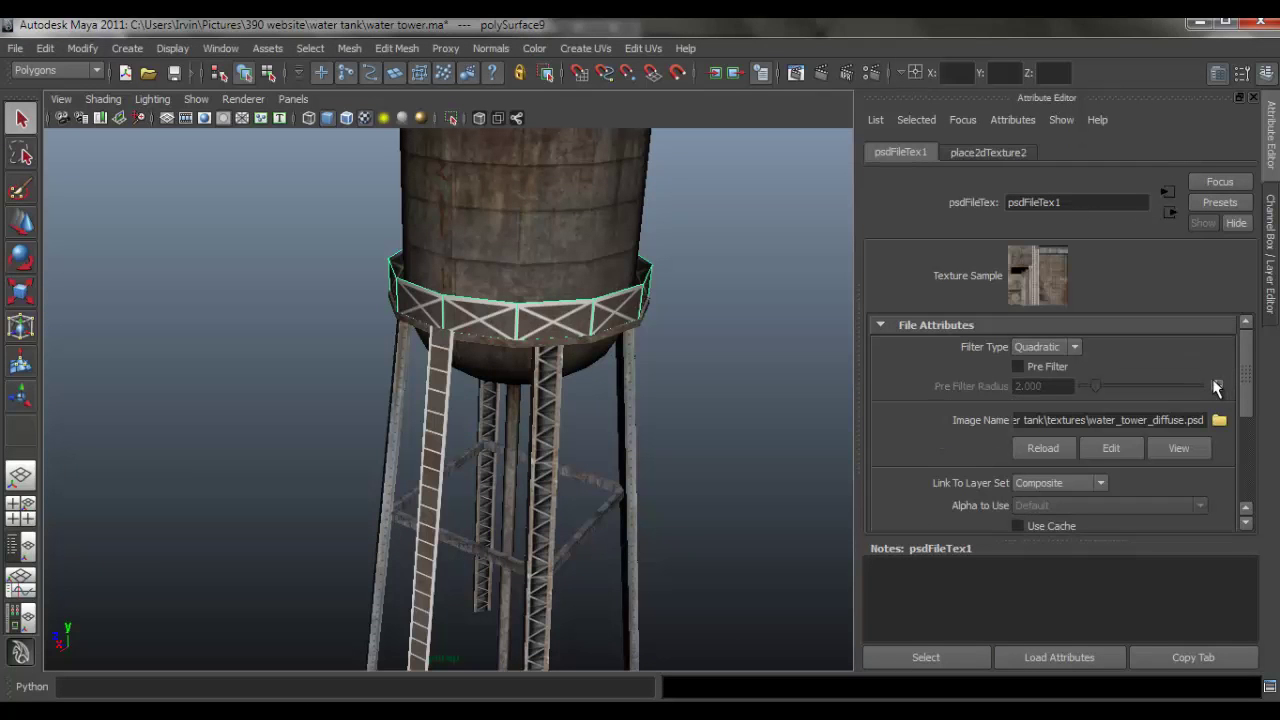
left_click(702, 403)
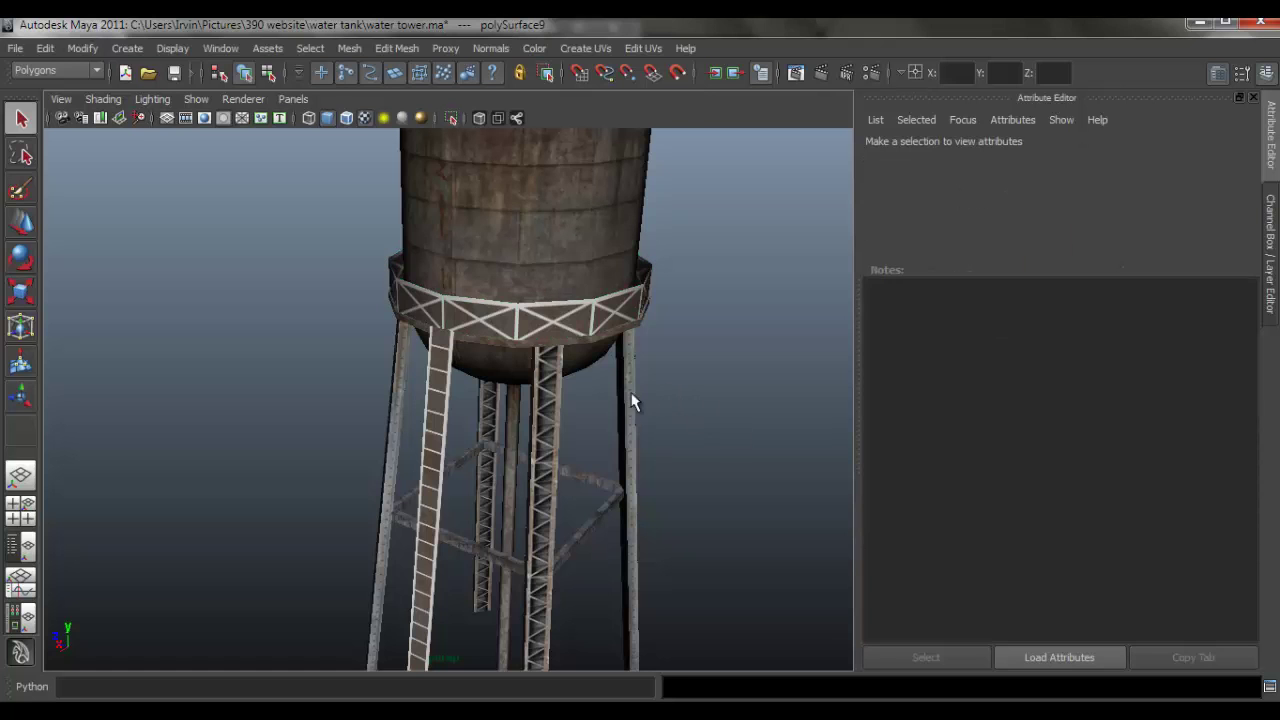
scroll(620, 396, "down", 4)
middle_click_drag(600, 394, 620, 362, "alt")
left_click_drag(620, 360, 590, 385, "alt")
right_click_drag(431, 385, 576, 475, "alt")
left_click_drag(576, 475, 571, 529, "alt")
Switch to Photoshop and show the uv layer to compare the ladder rails with the ladder's UV shell
key("alt+Tab")
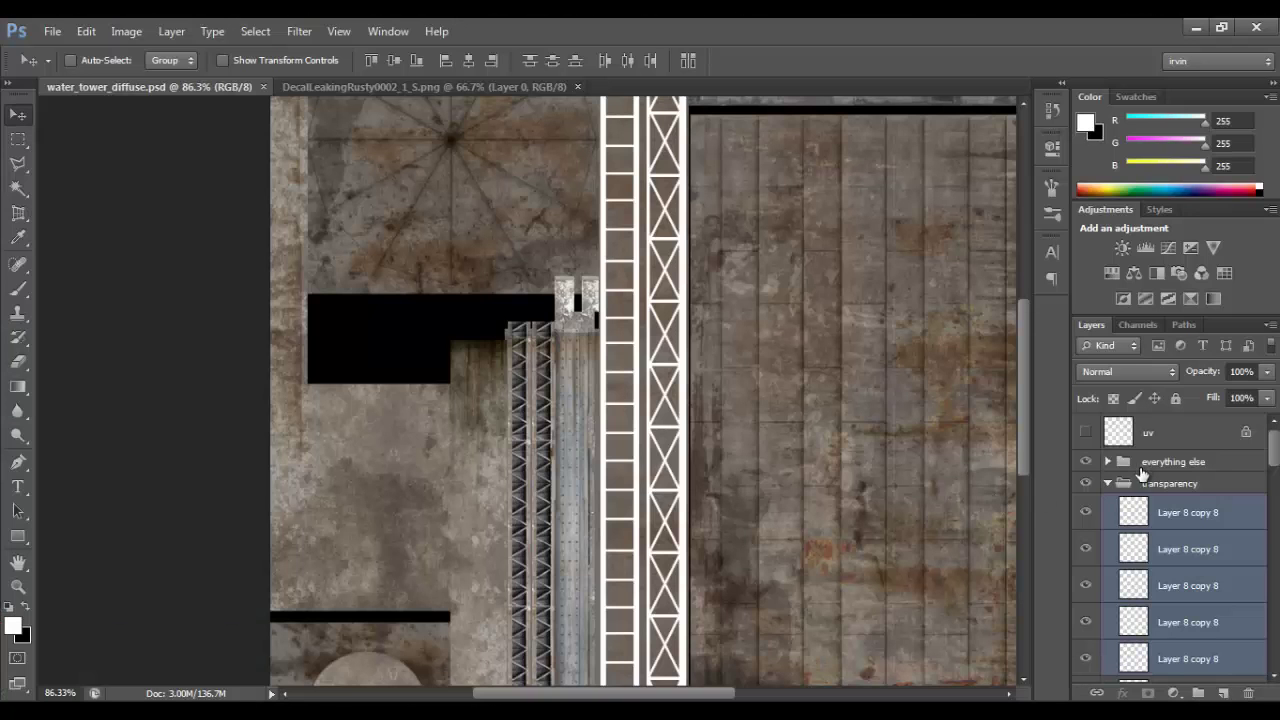
left_click(1090, 439)
left_click_drag(610, 430, 732, 482, "ctrl")
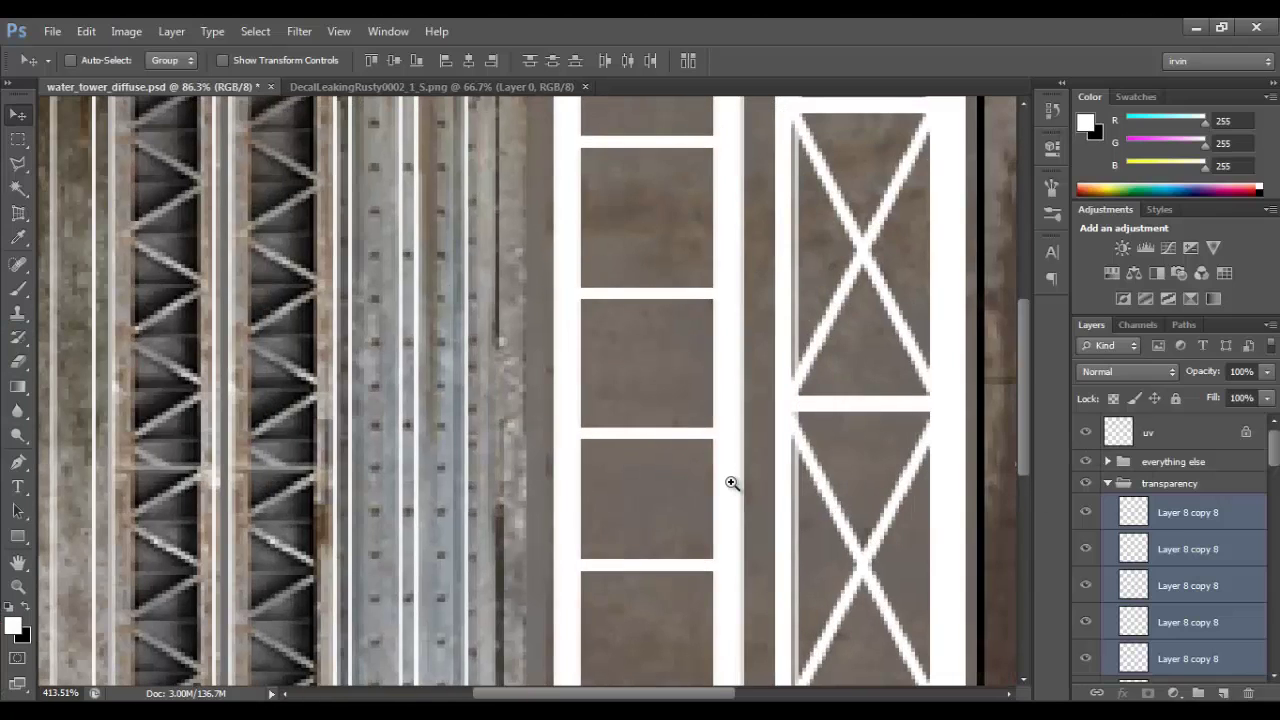
scroll(1188, 543, "down", 8)
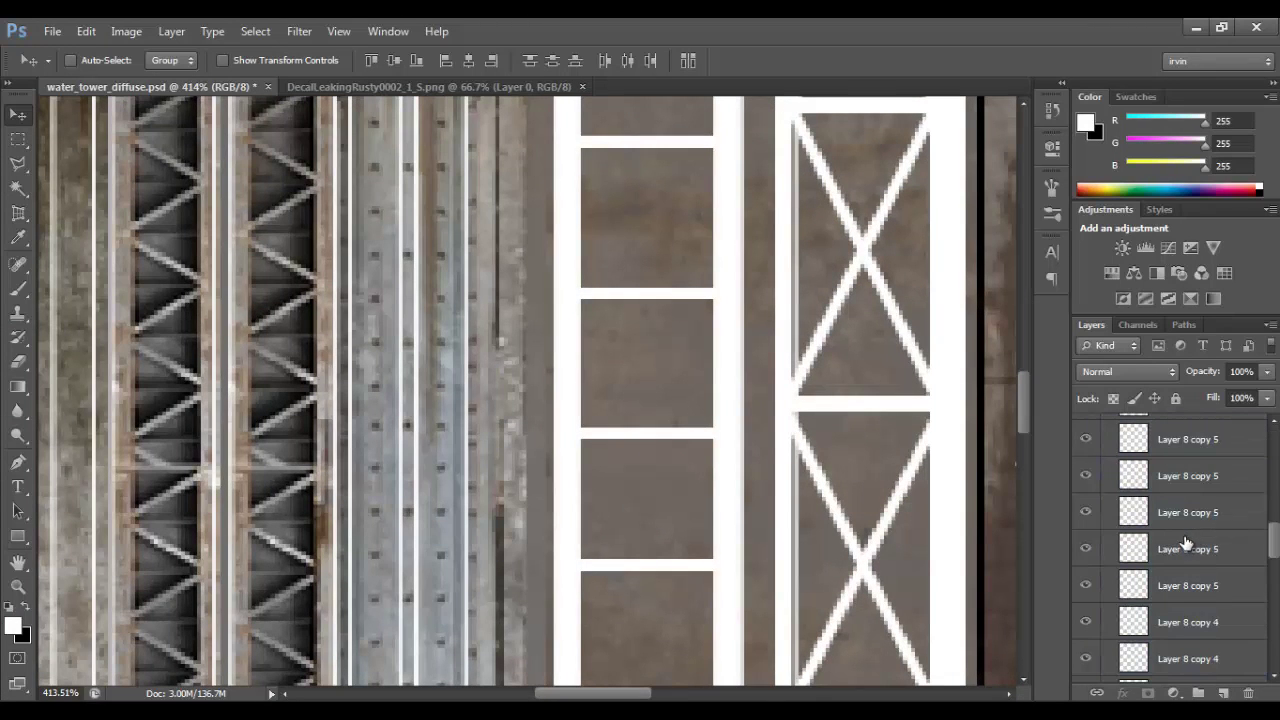
scroll(1186, 543, "down", 3)
Try nudging the Layer 7 ladder rail one pixel to the right, then return it to its place
left_click(1118, 516)
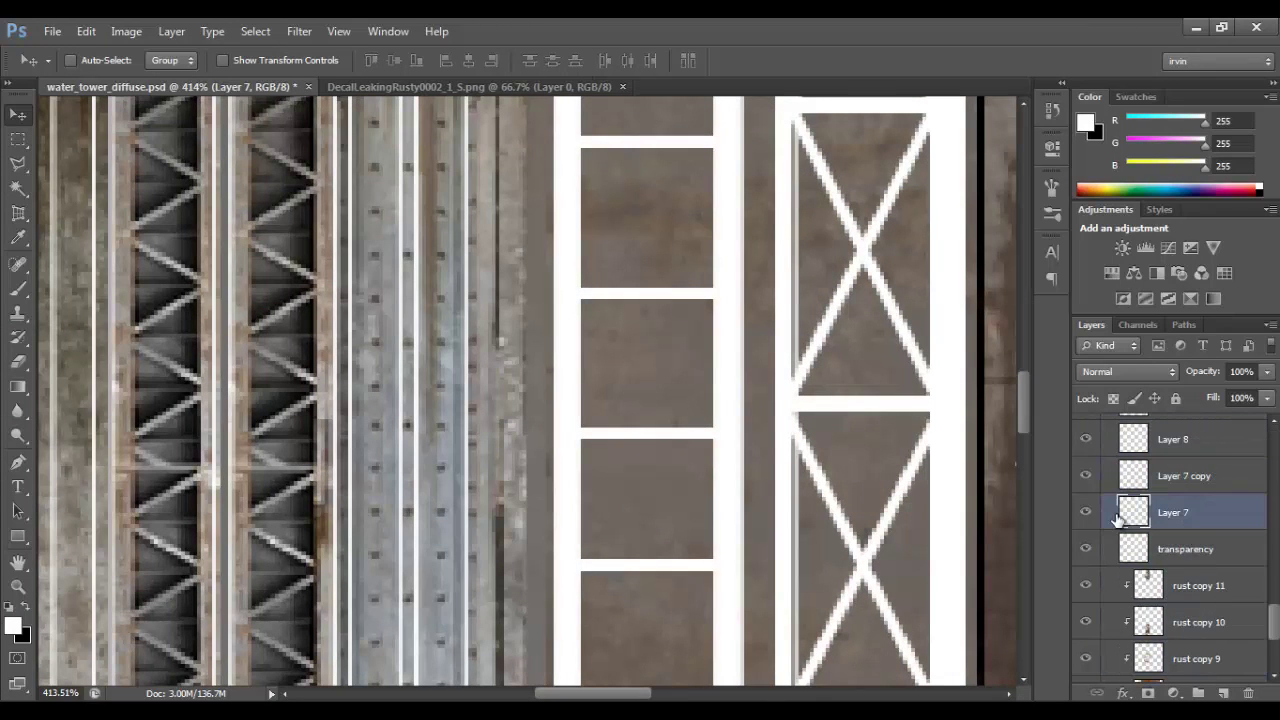
left_click(1085, 513)
left_click(1085, 513)
left_click(1085, 478)
left_click(1085, 478)
key("Right")
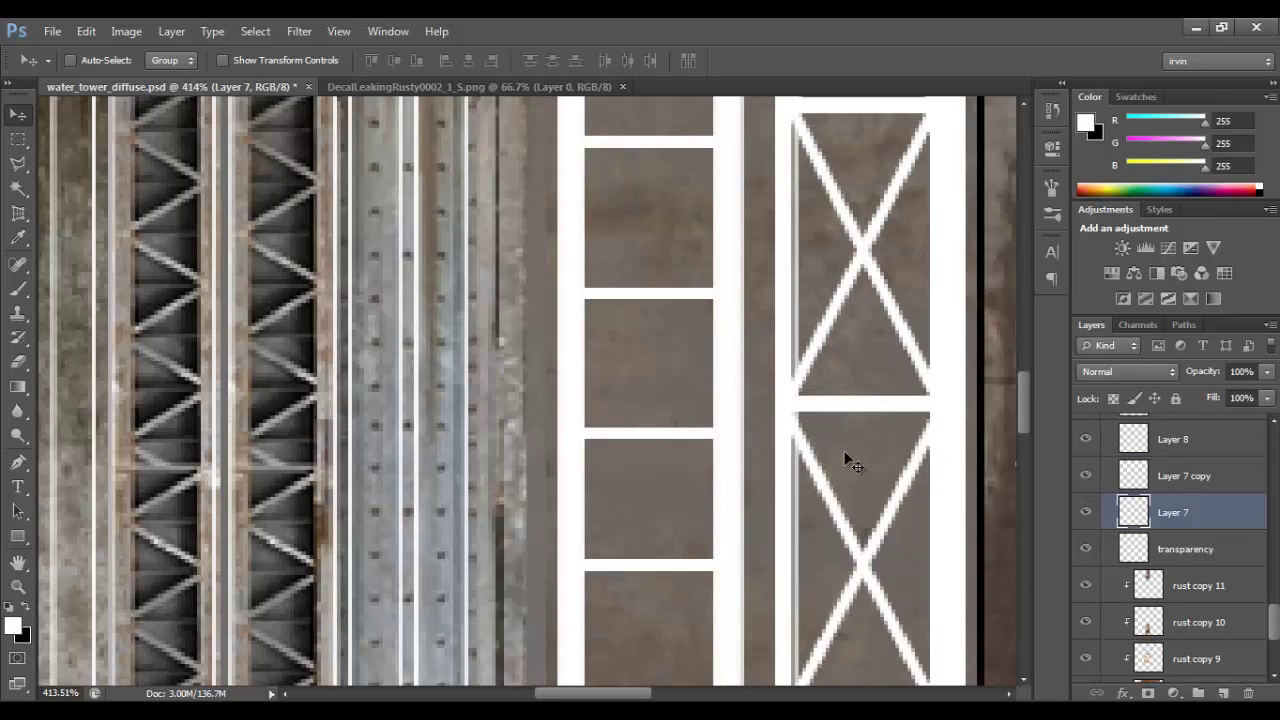
key("Left")
Nudge the ladder rail on Layer 7 copy one pixel to the right and save the texture
left_click(1209, 484)
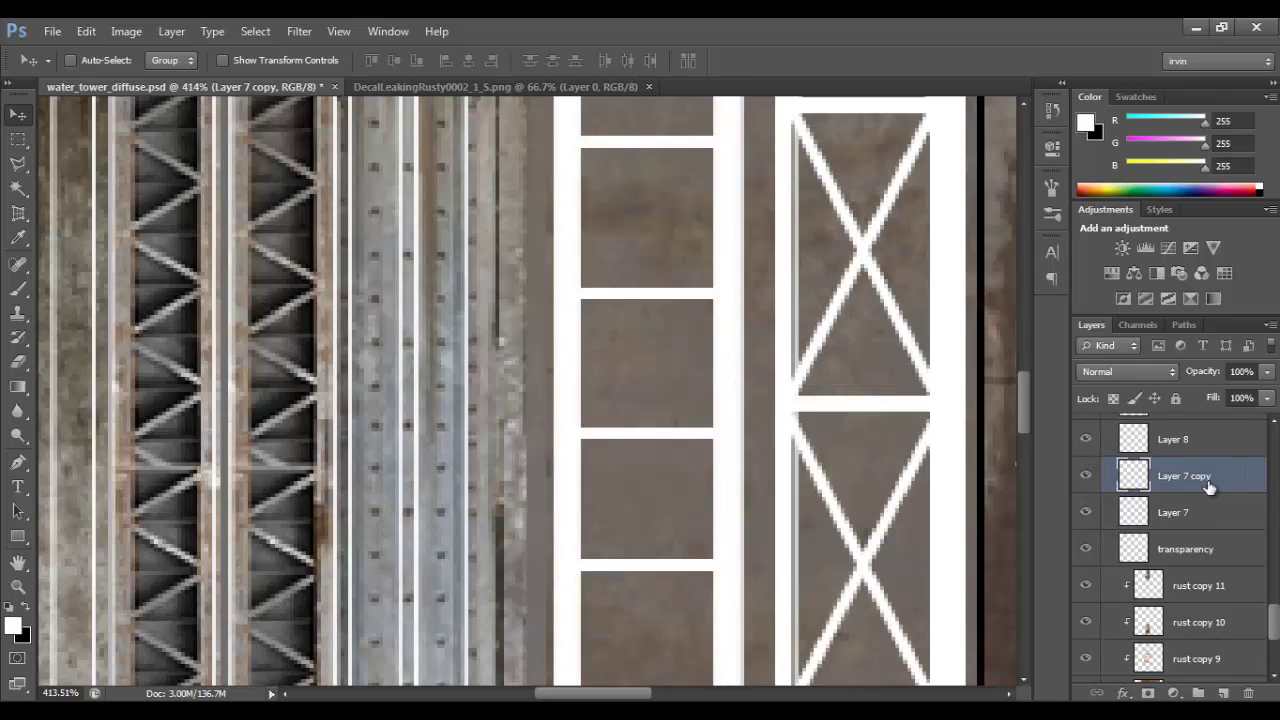
key("Right")
key("ctrl+s")
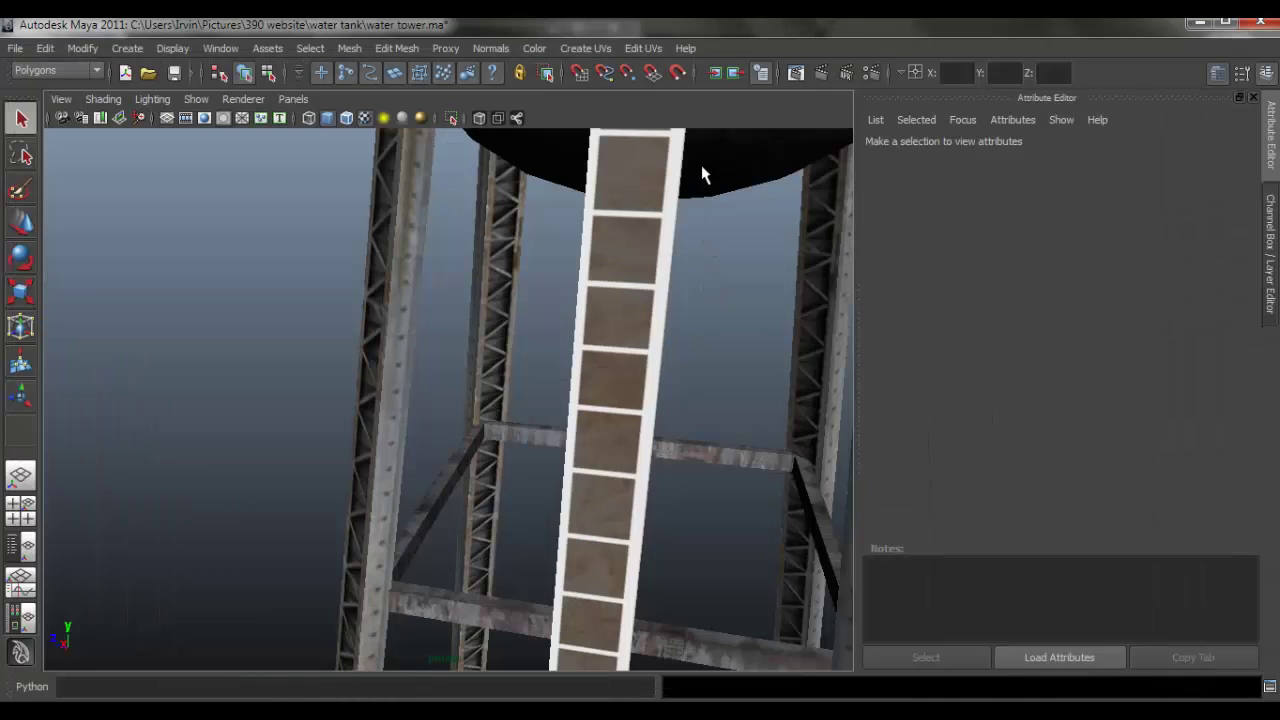
Switch to Maya, refresh the water tower material's colour texture and inspect the ladder and whole tower from several angles
left_click(703, 175)
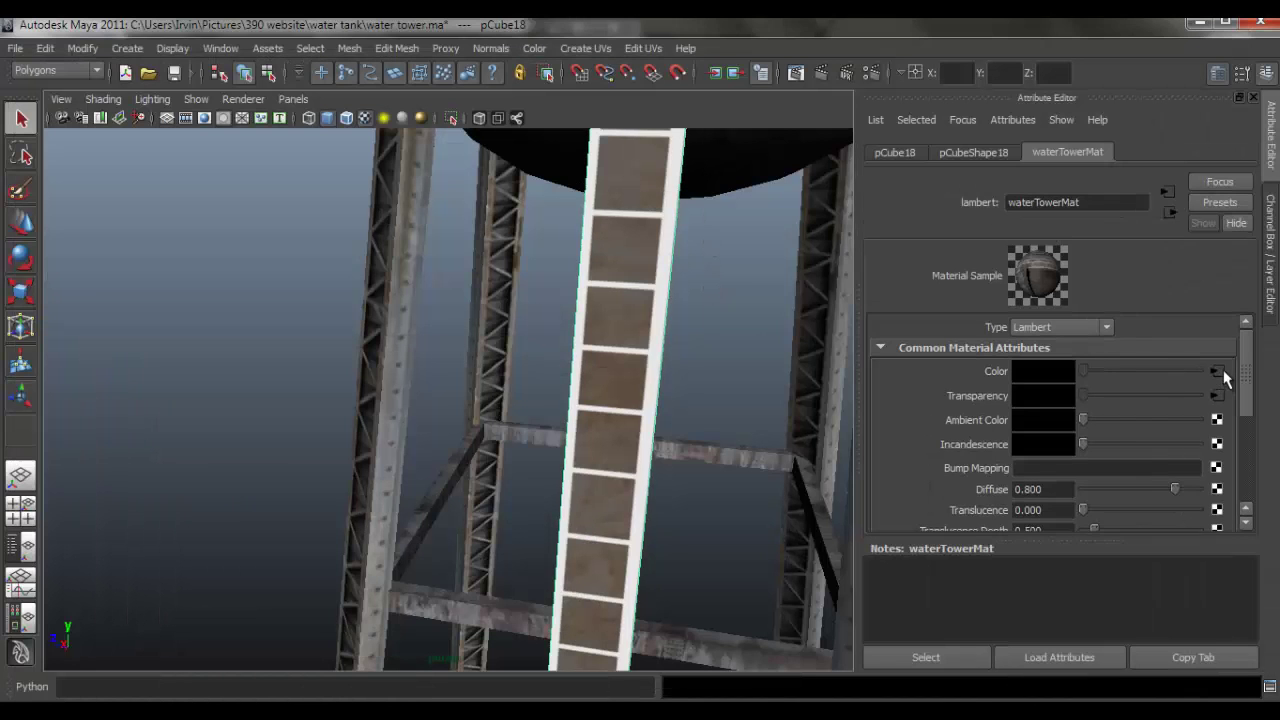
left_click(1228, 372)
left_click_drag(750, 390, 697, 390, "alt")
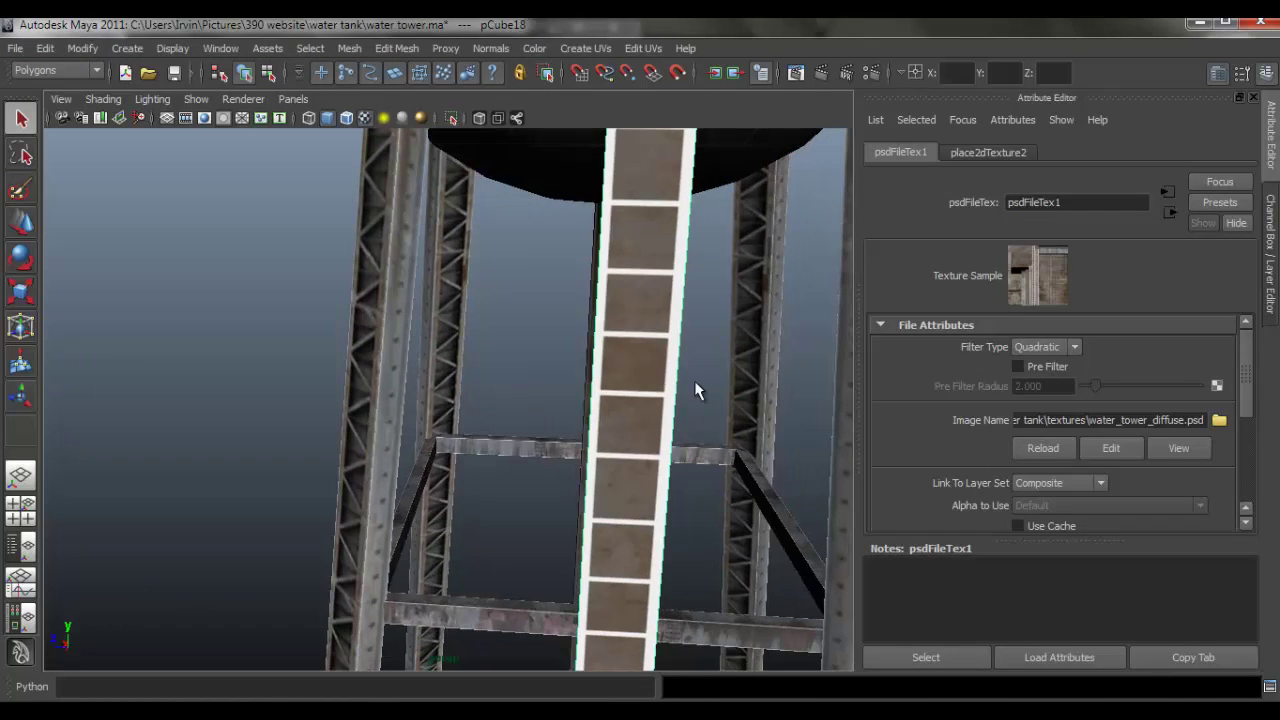
left_click(816, 310)
left_click_drag(743, 343, 652, 388, "alt")
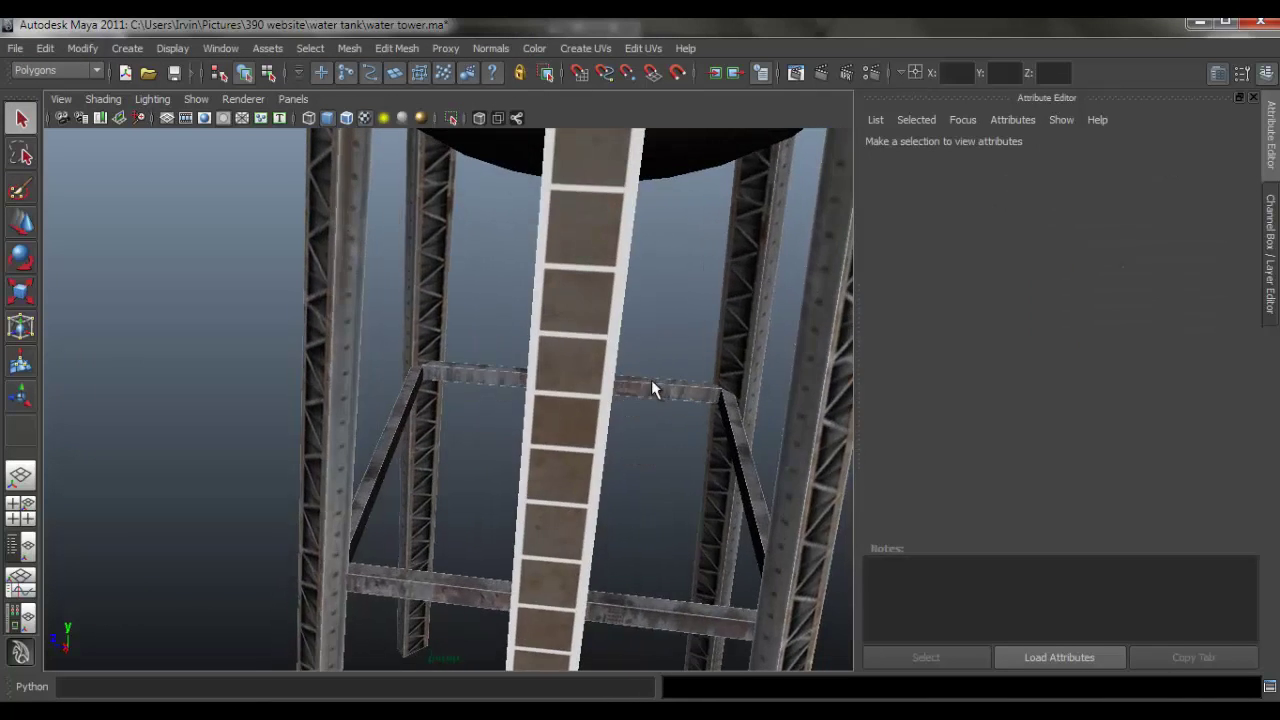
right_click_drag(558, 349, 443, 321, "alt")
left_click_drag(441, 314, 528, 344, "alt")
right_click_drag(562, 340, 715, 361, "alt")
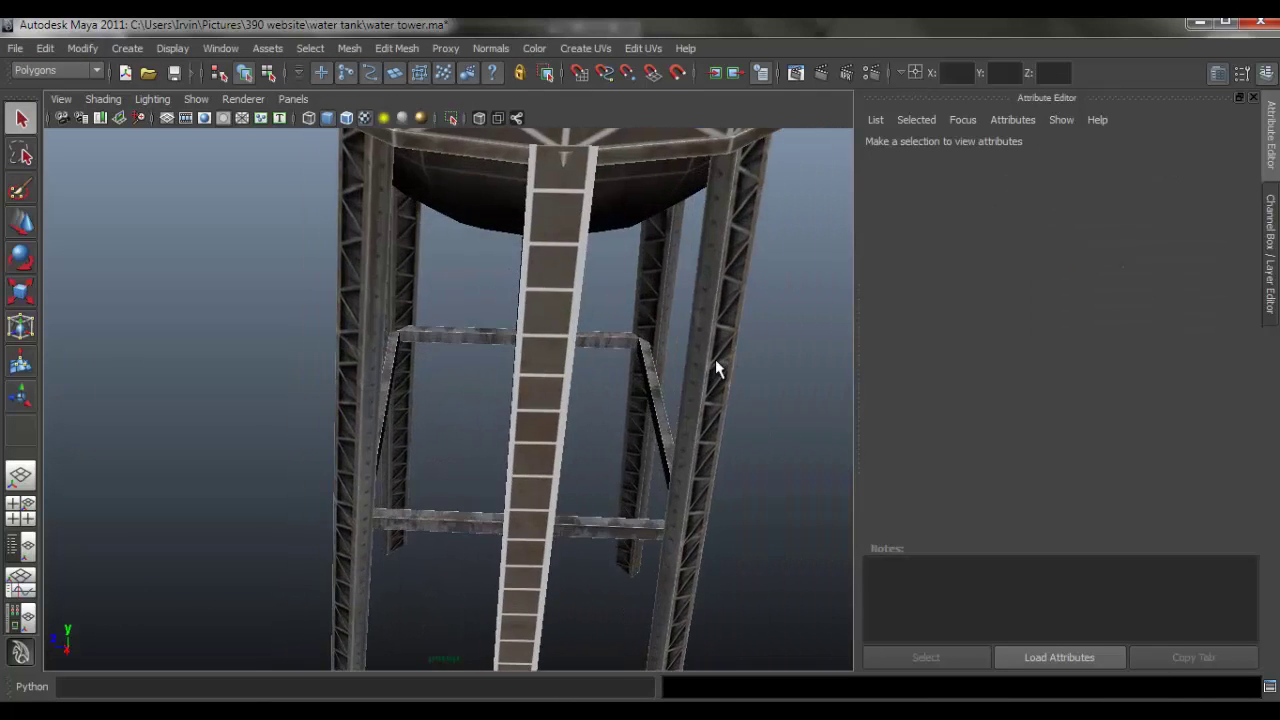
left_click_drag(715, 361, 575, 368, "alt")
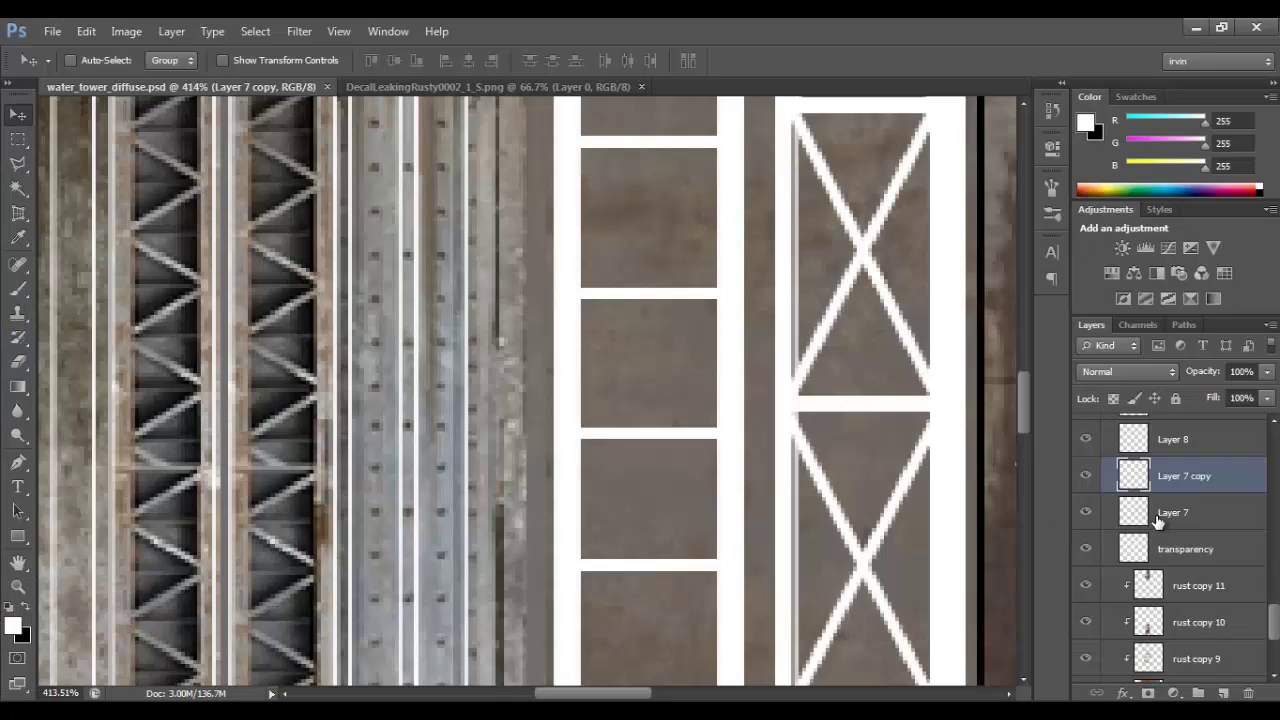
Switch to Photoshop and merge all bar layers from Layer 8 copy 8 down to the transparency layer into one layer
scroll(1173, 515, "up", 3)
scroll(1173, 515, "up", 4)
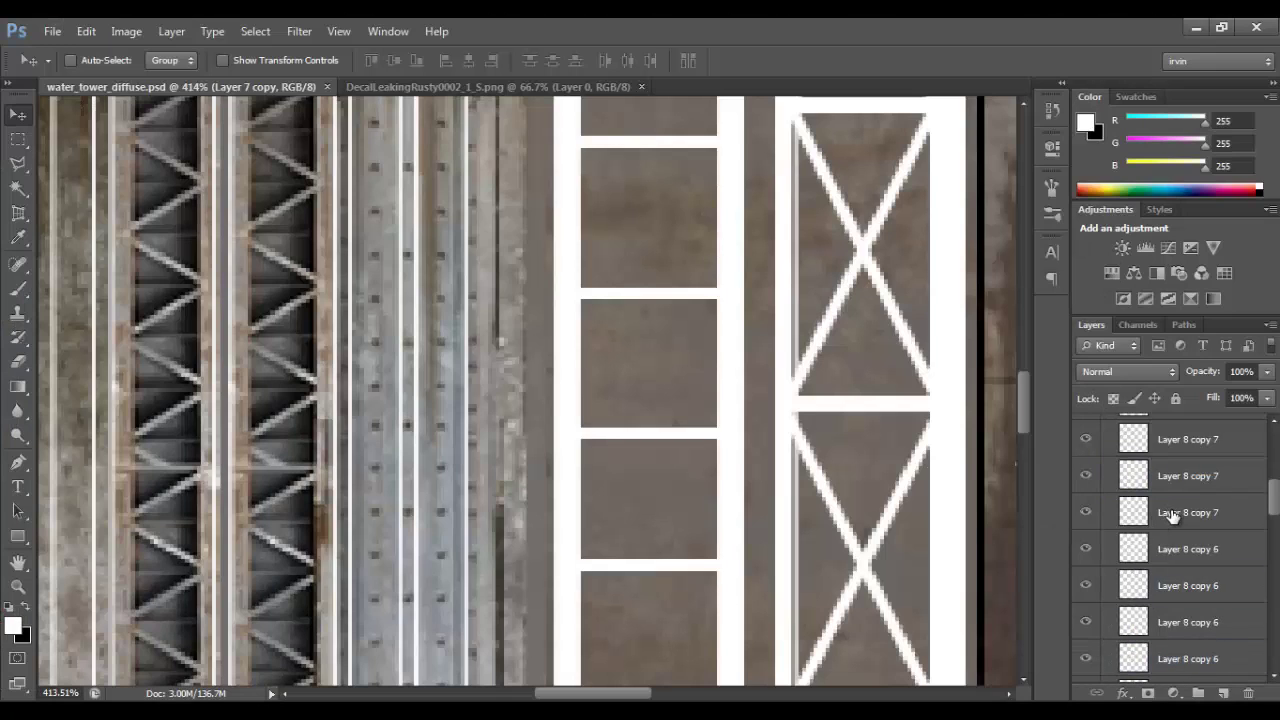
left_click(1173, 515)
scroll(1165, 530, "down", 8)
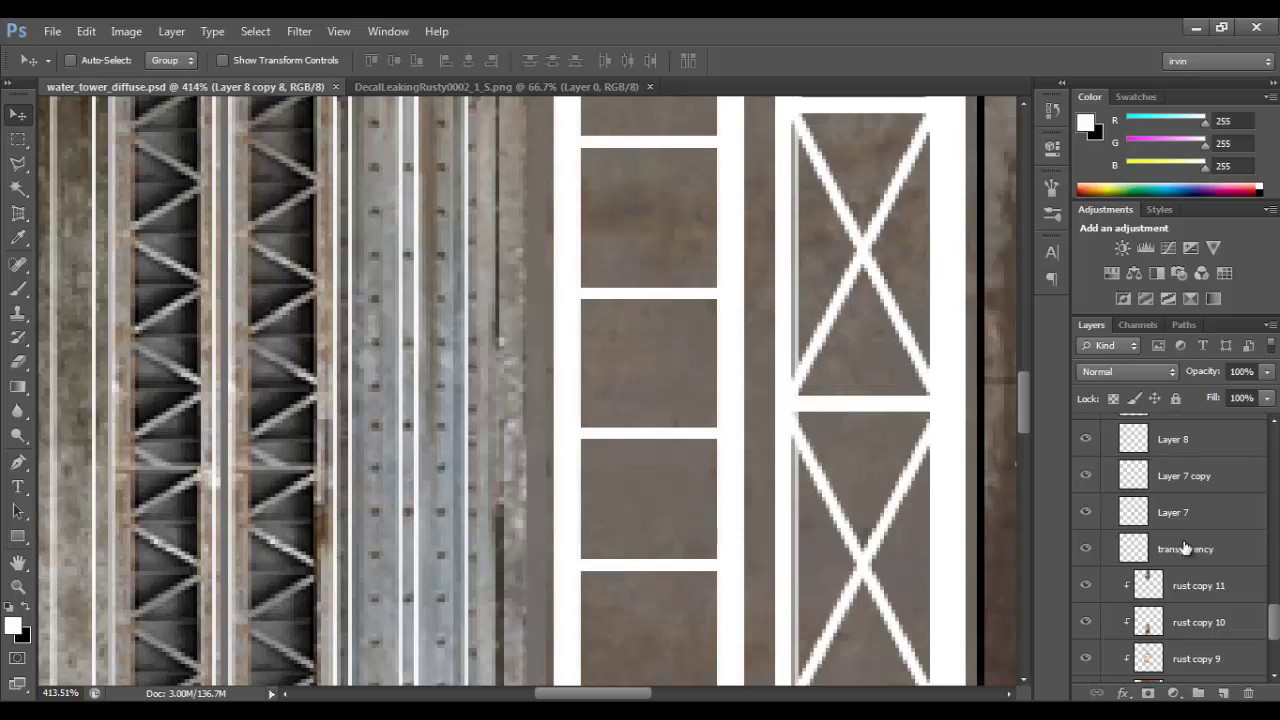
right_click(1185, 548)
left_click(1083, 478)
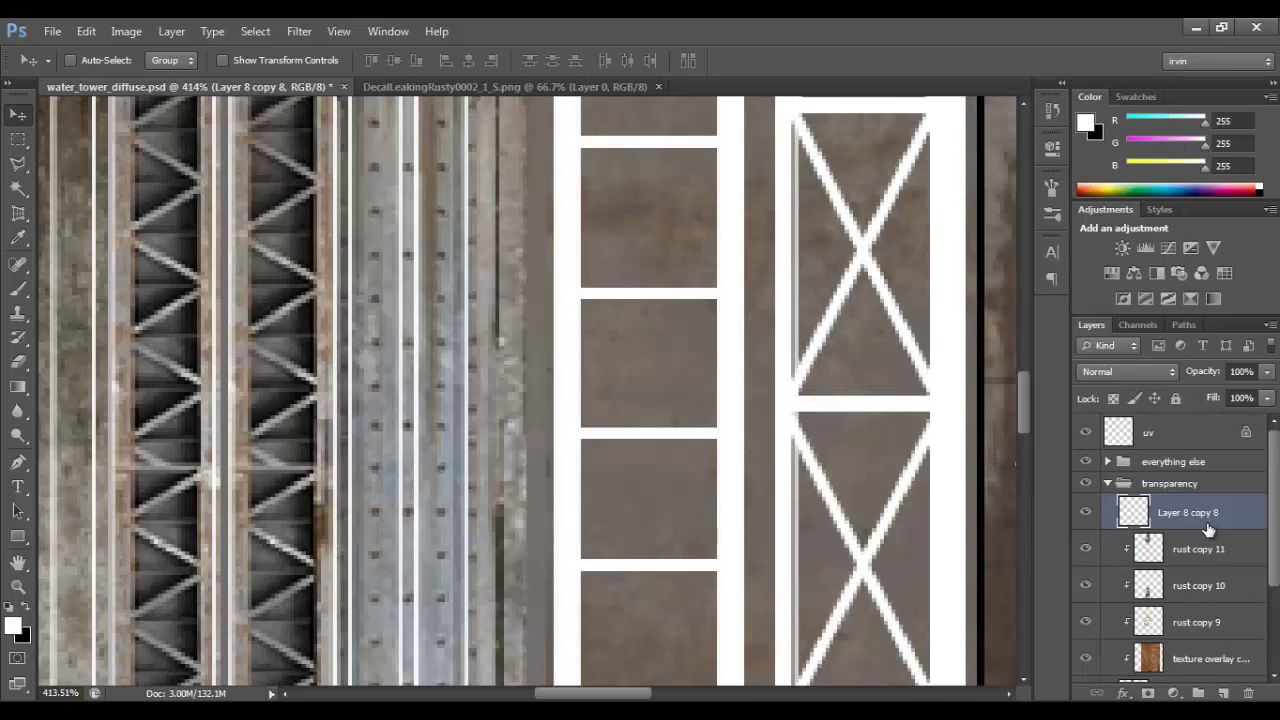
Rename the merged bar layer as transparency and fit the whole texture in view
double_click(1190, 513)
type("transparency")
key("Return")
key("ctrl+0")
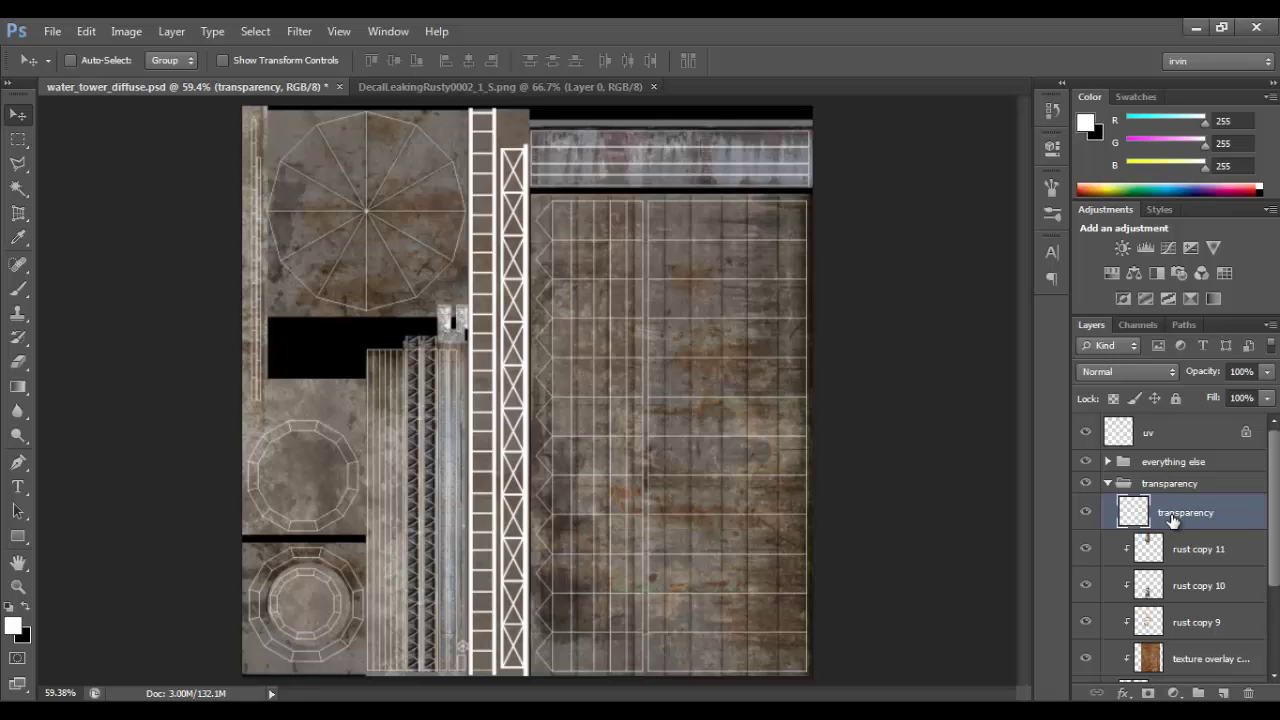
Hide the uv layer and create a new alpha channel in the texture
left_click(1140, 327)
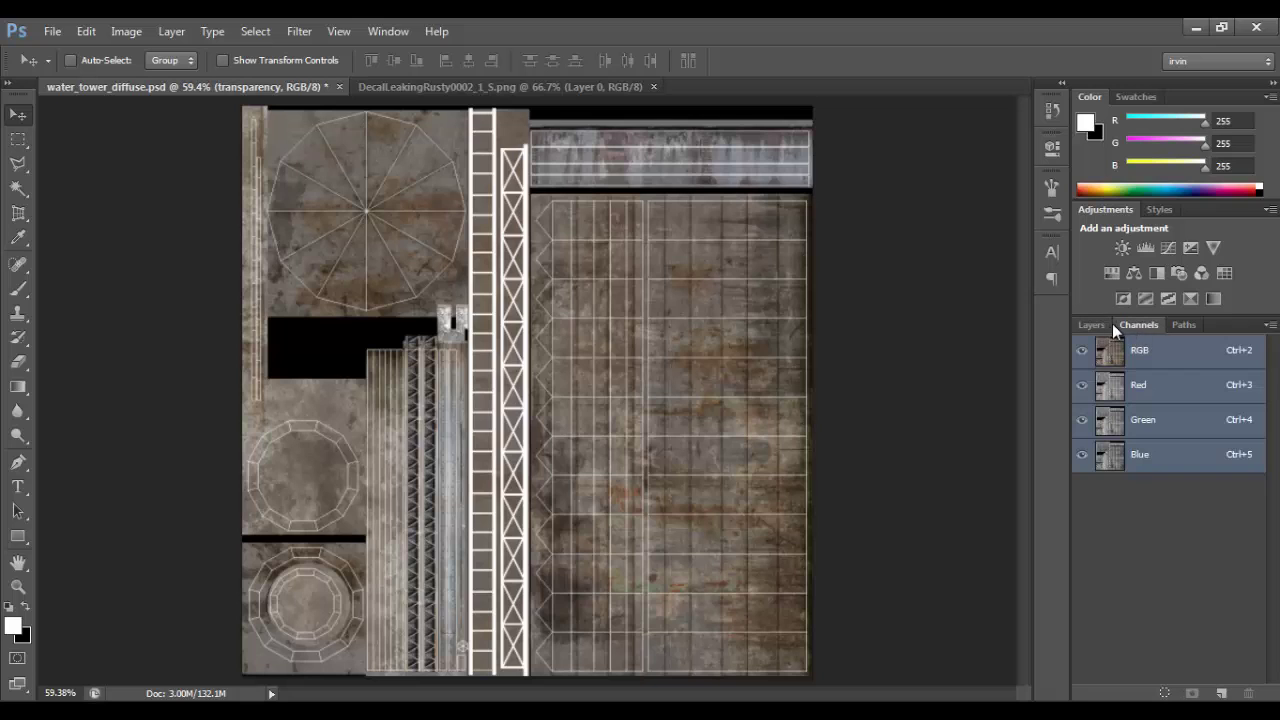
left_click(1105, 325)
left_click(1086, 432)
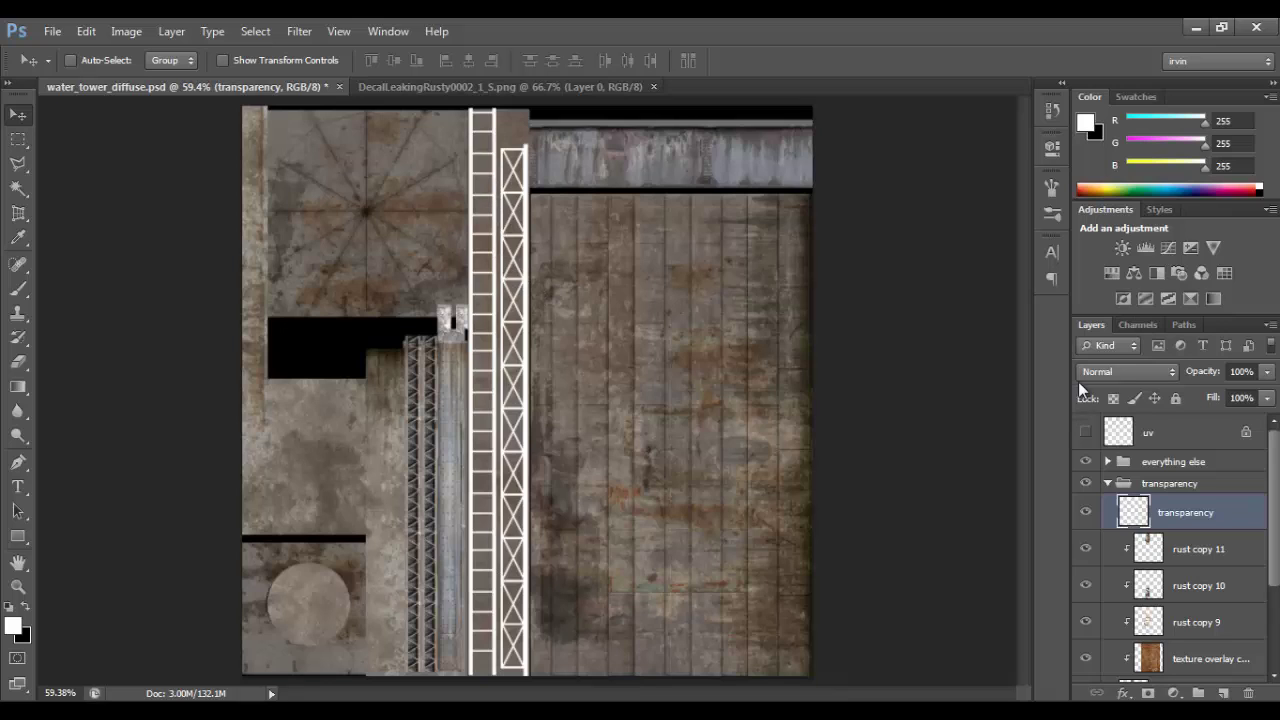
left_click(1140, 326)
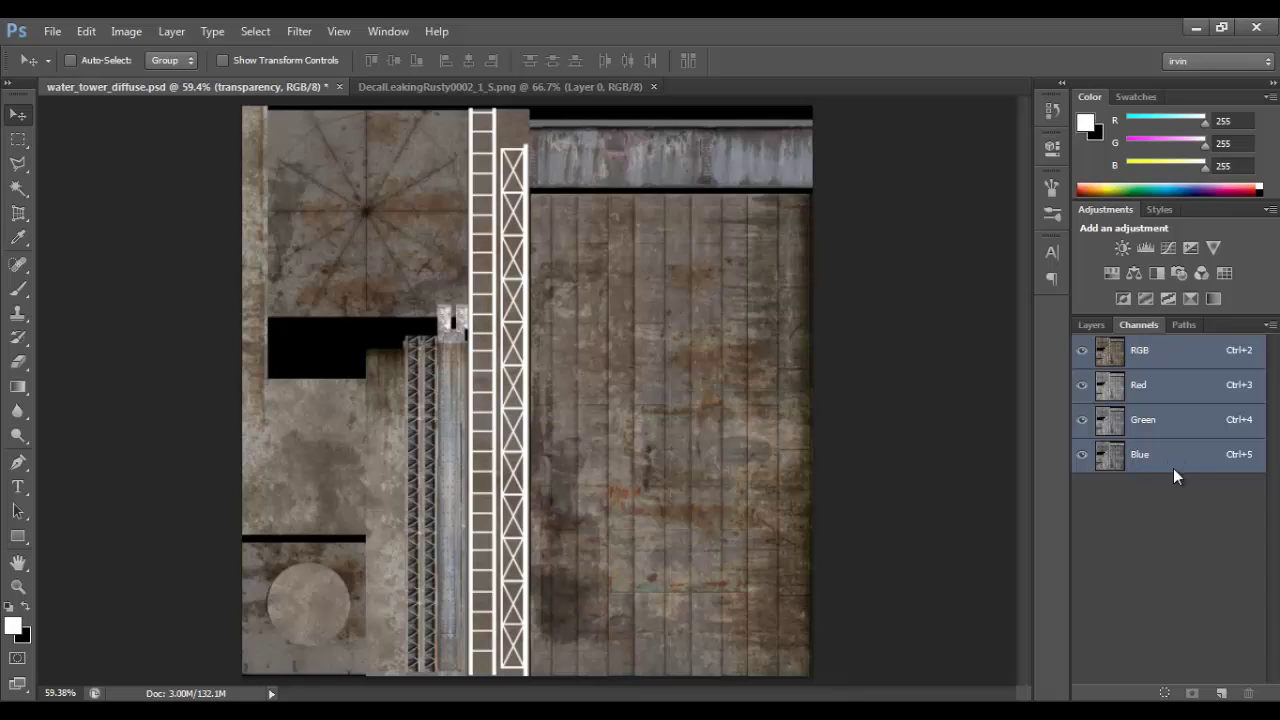
left_click(1221, 692)
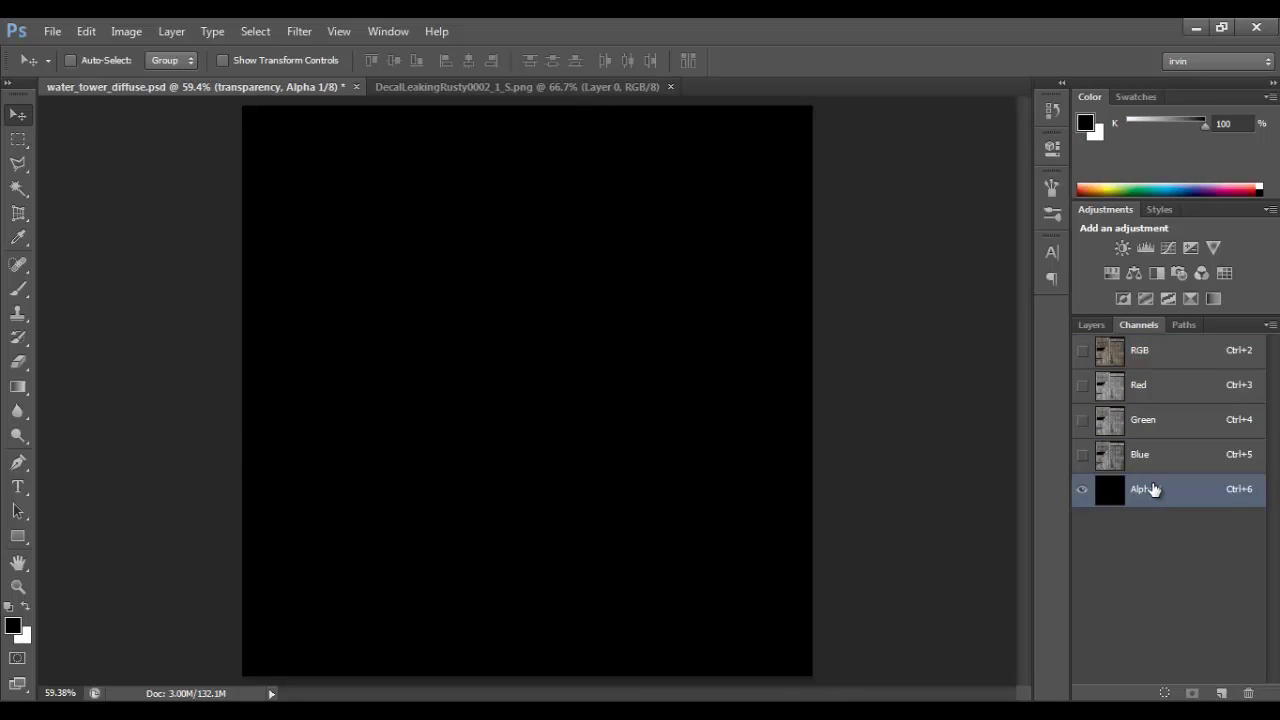
Return to the RGB composite and load the transparency layer's ladder and railing bars as a selection
left_click(1107, 347)
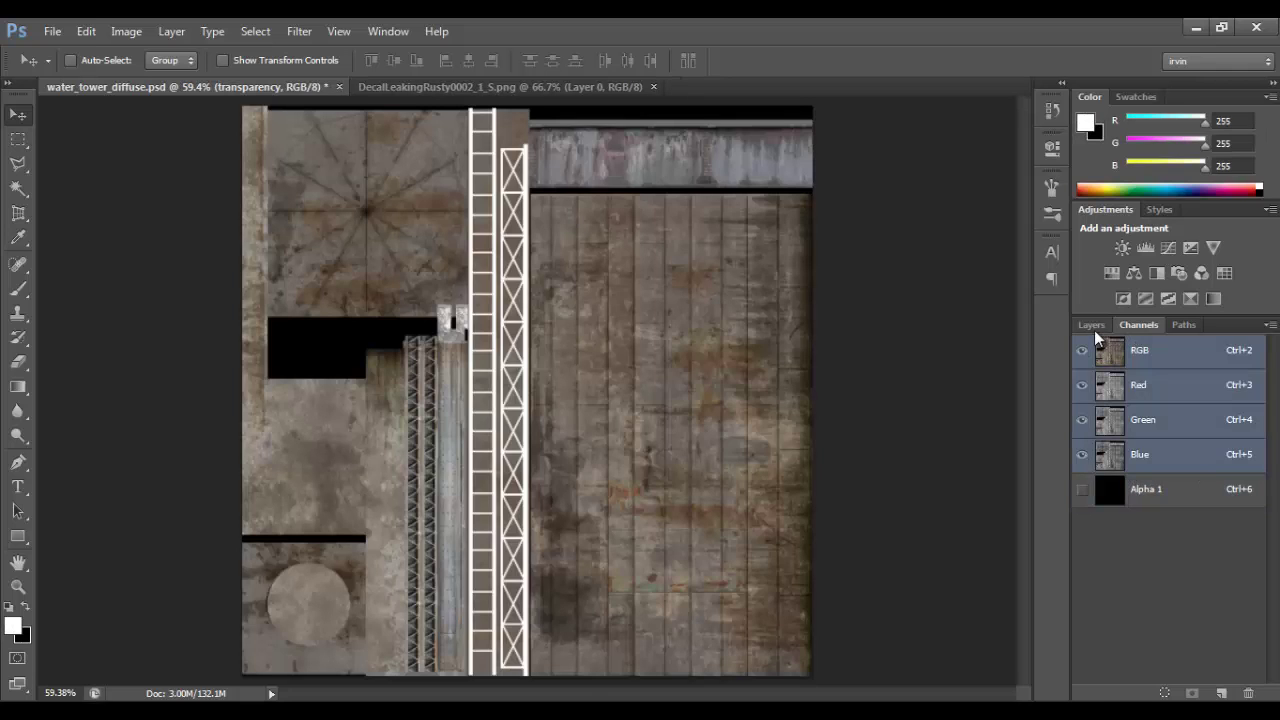
left_click(1092, 326)
scroll(1170, 548, "down", 1)
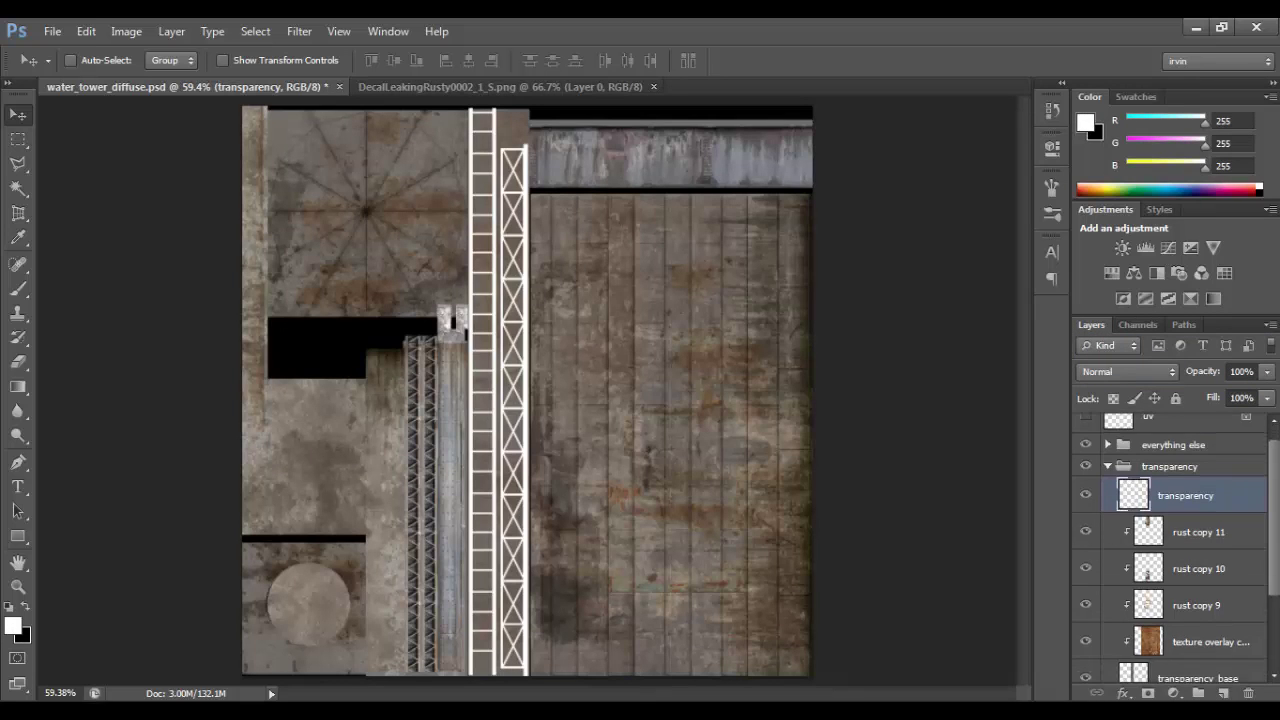
scroll(1170, 548, "up", 1)
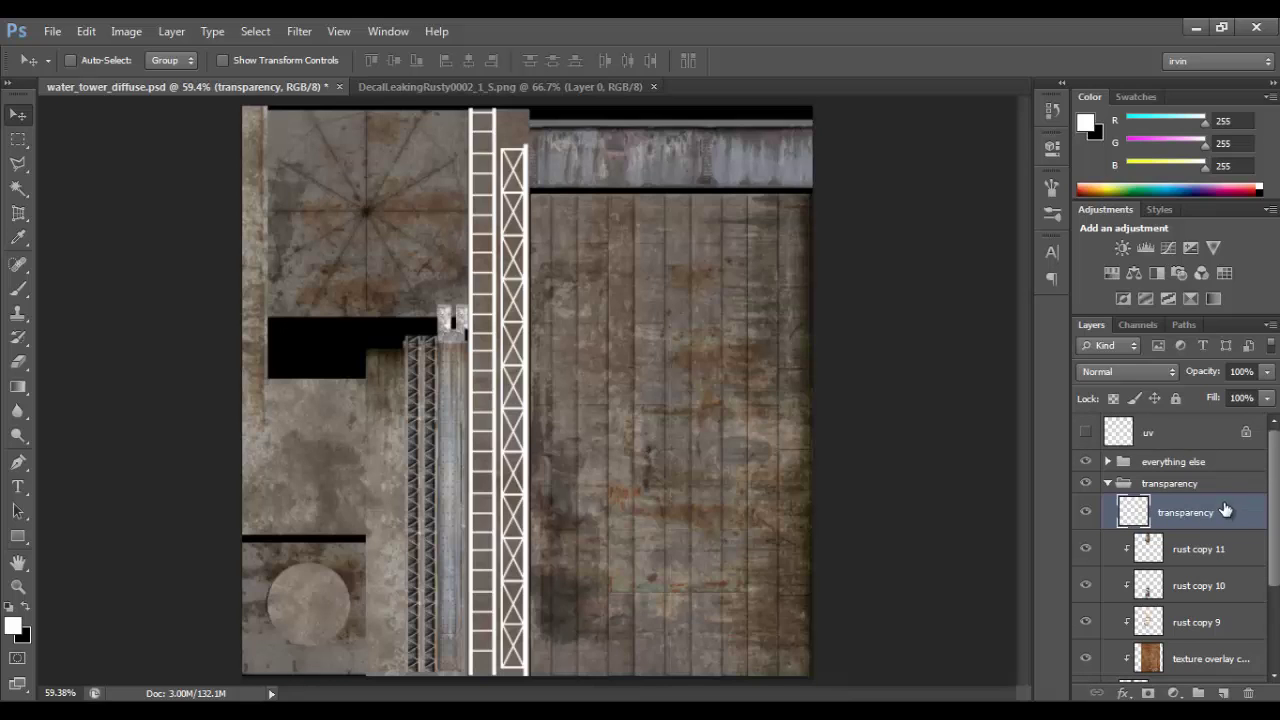
scroll(1210, 498, "down", 1)
left_click(1086, 477)
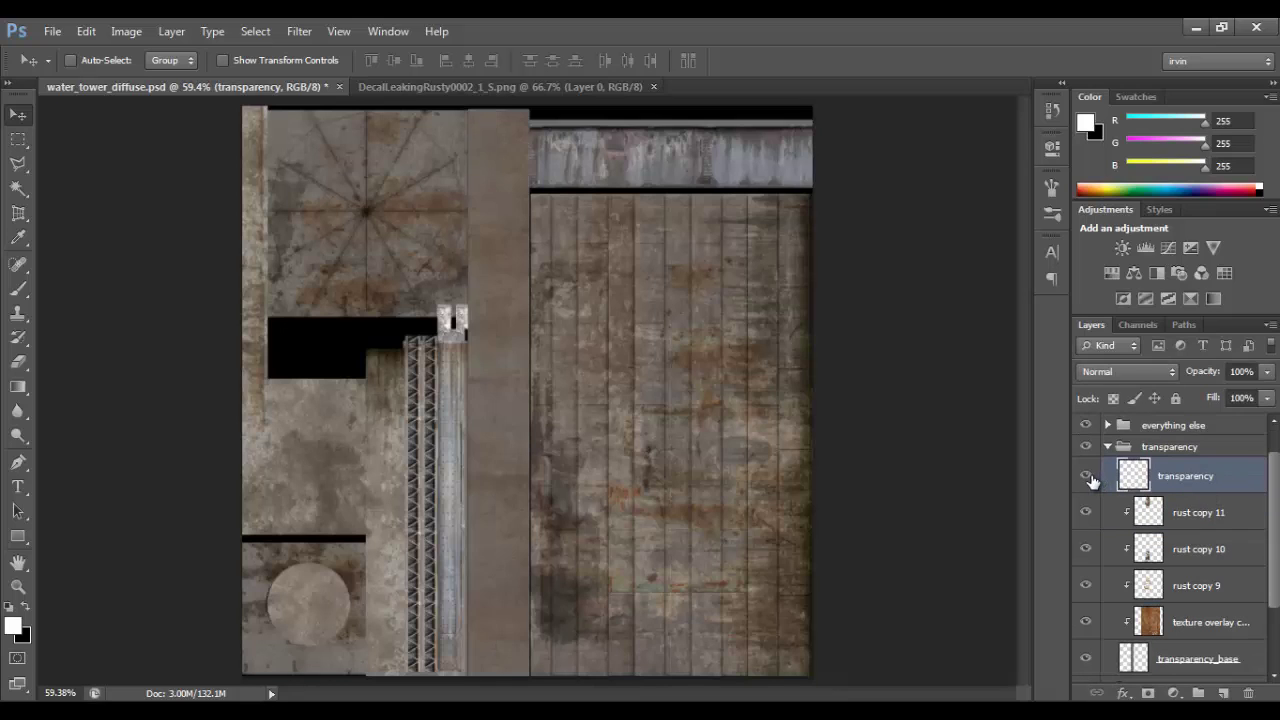
left_click(1086, 477)
left_click(1086, 477)
left_click(1086, 477)
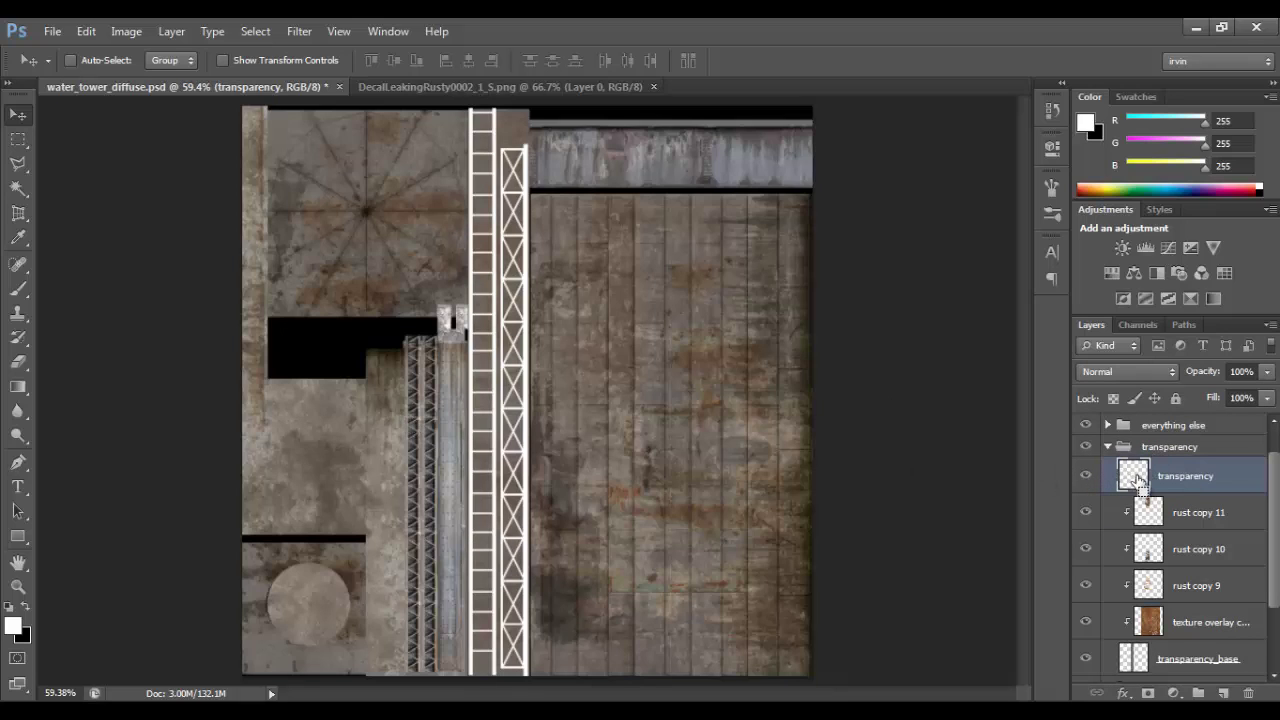
left_click(1137, 481, "ctrl")
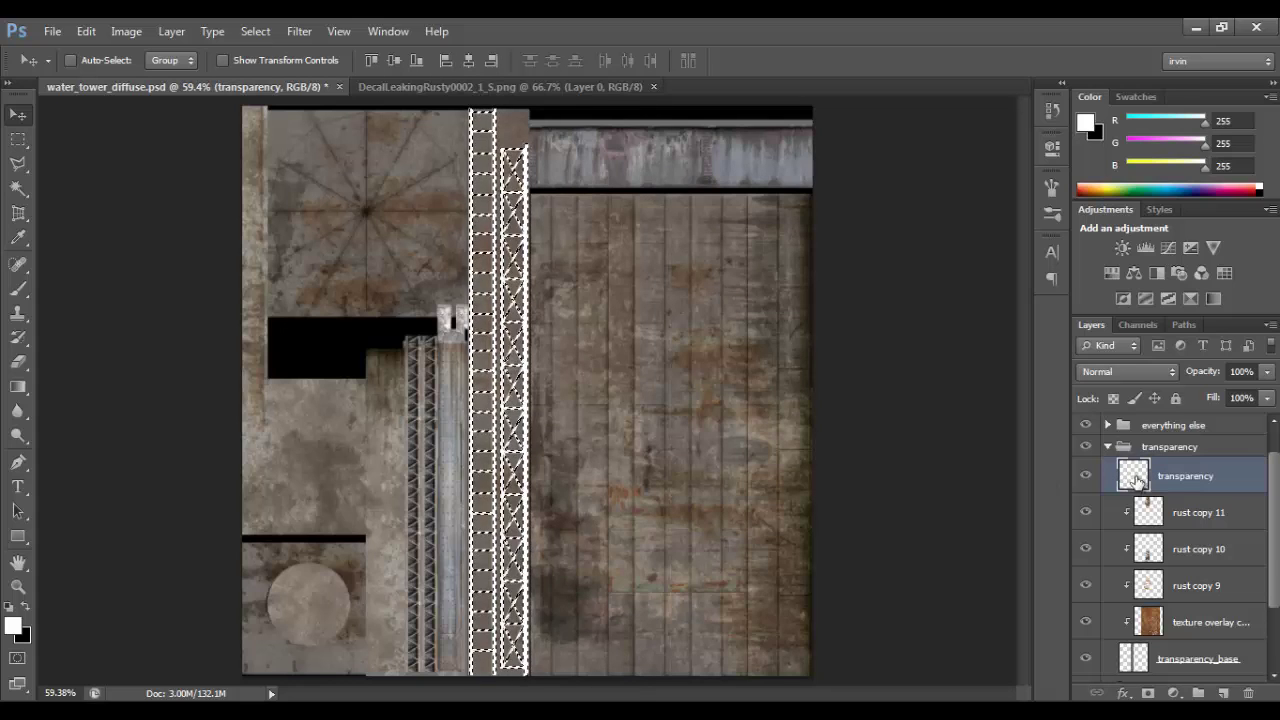
scroll(600, 385, "up", 5, "alt")
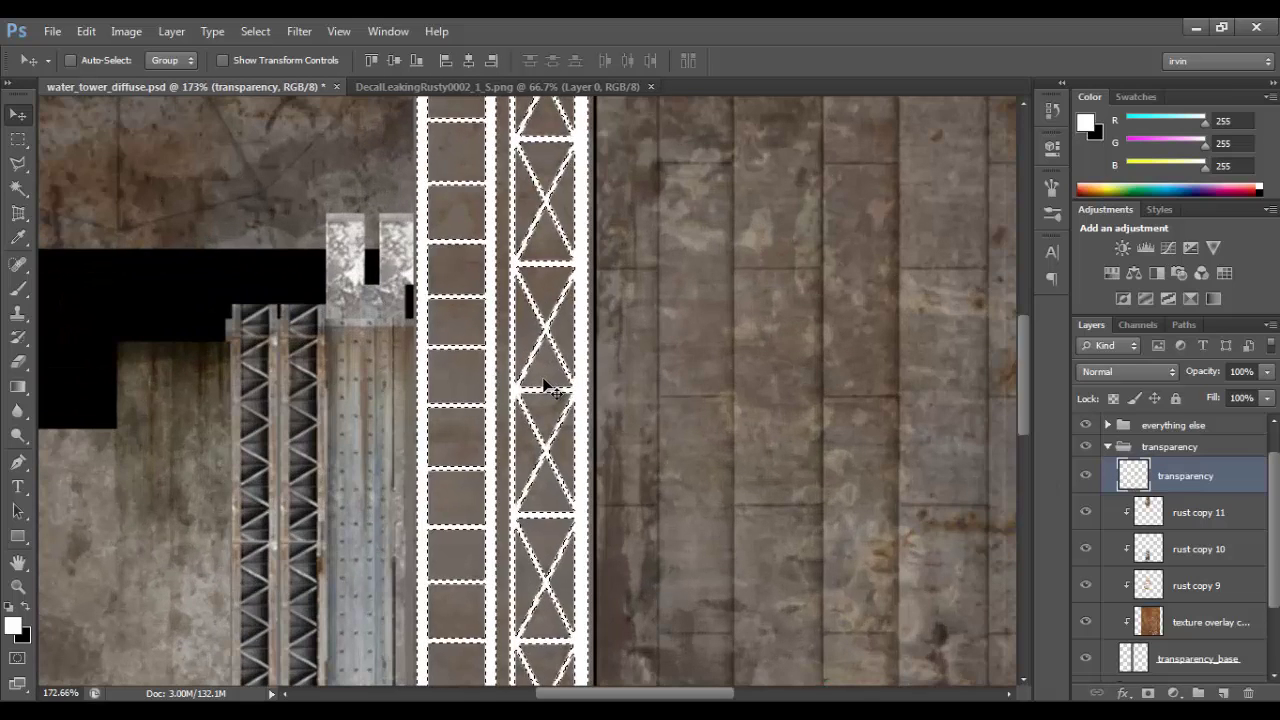
key("ctrl+0")
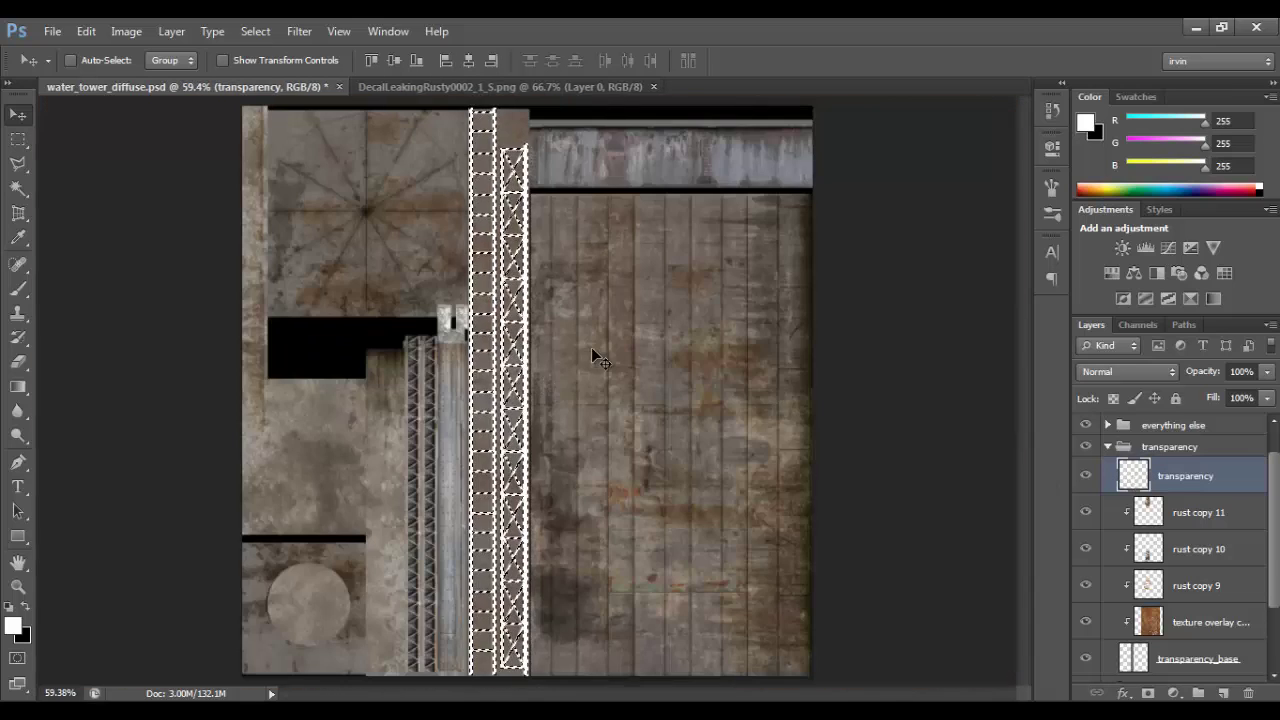
Fill the selected ladder and railing bars with white in the Alpha 1 channel, then deselect
left_click(1137, 323)
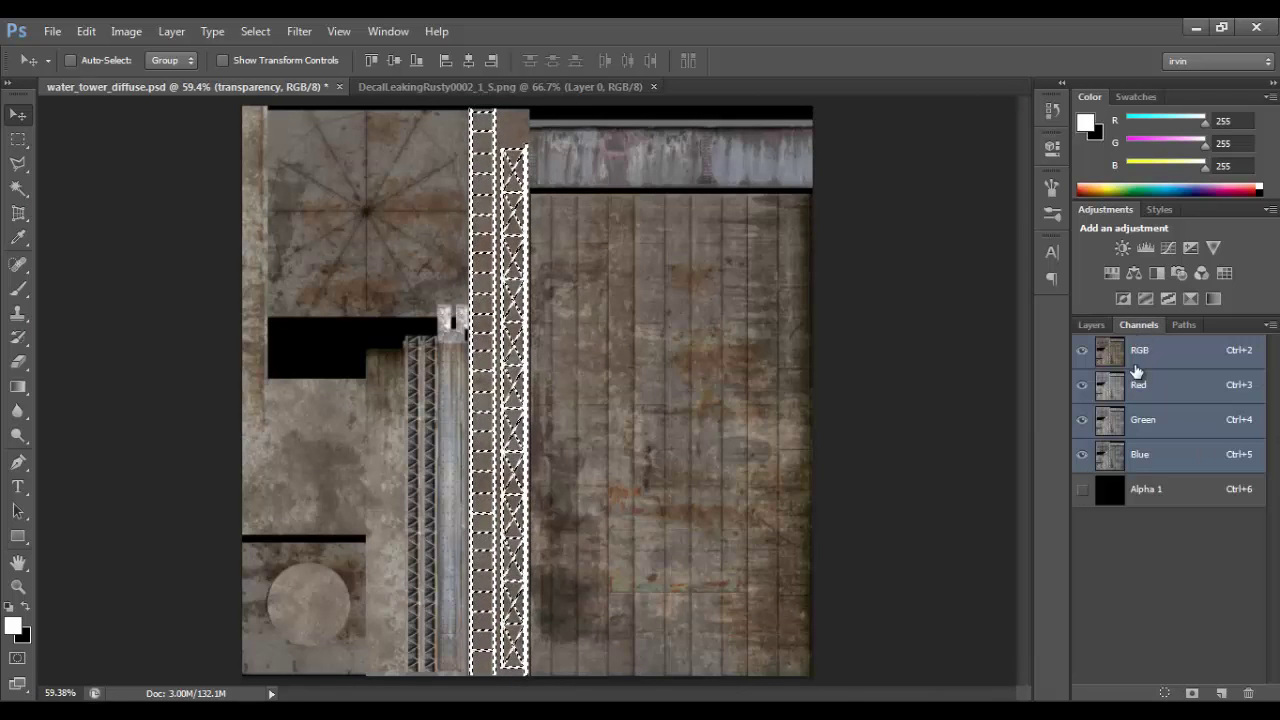
left_click(1118, 492)
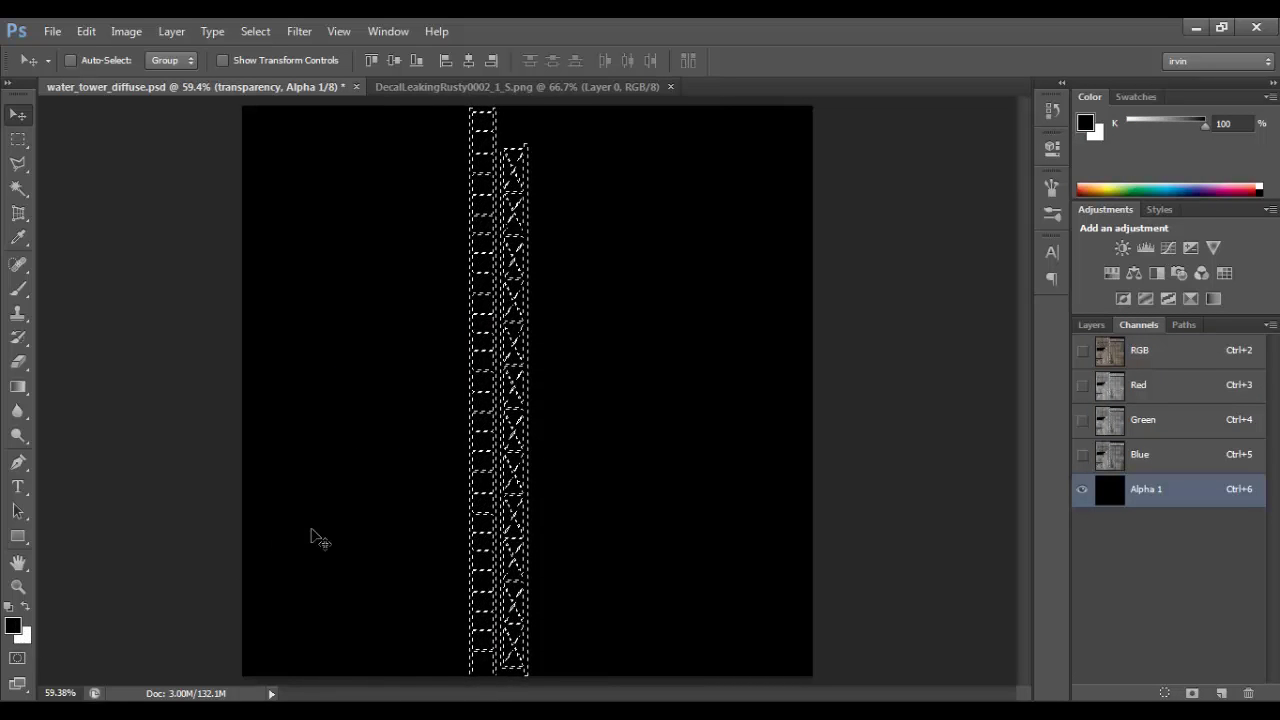
key("ctrl+d")
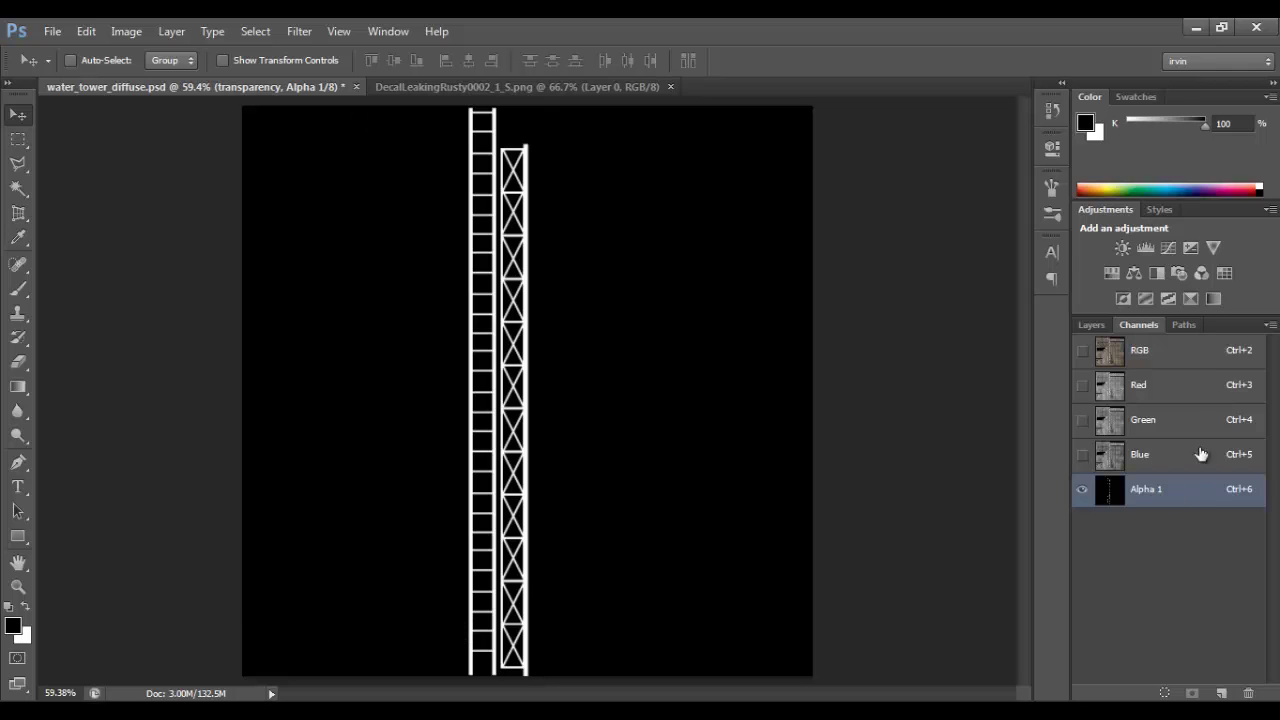
Return to the RGB composite and marquee-select the texture areas on both sides of the ladder and railing strips
left_click(1148, 349)
left_click(1088, 324)
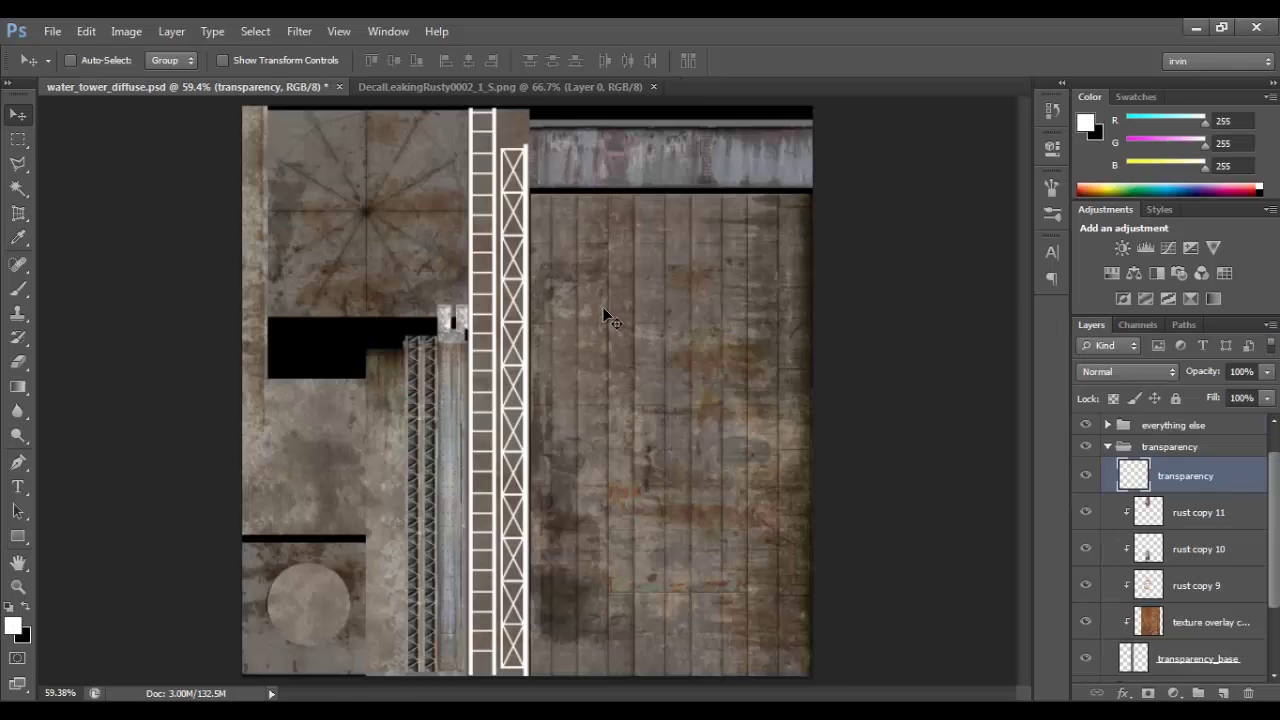
key("m")
left_click_drag(232, 105, 471, 690)
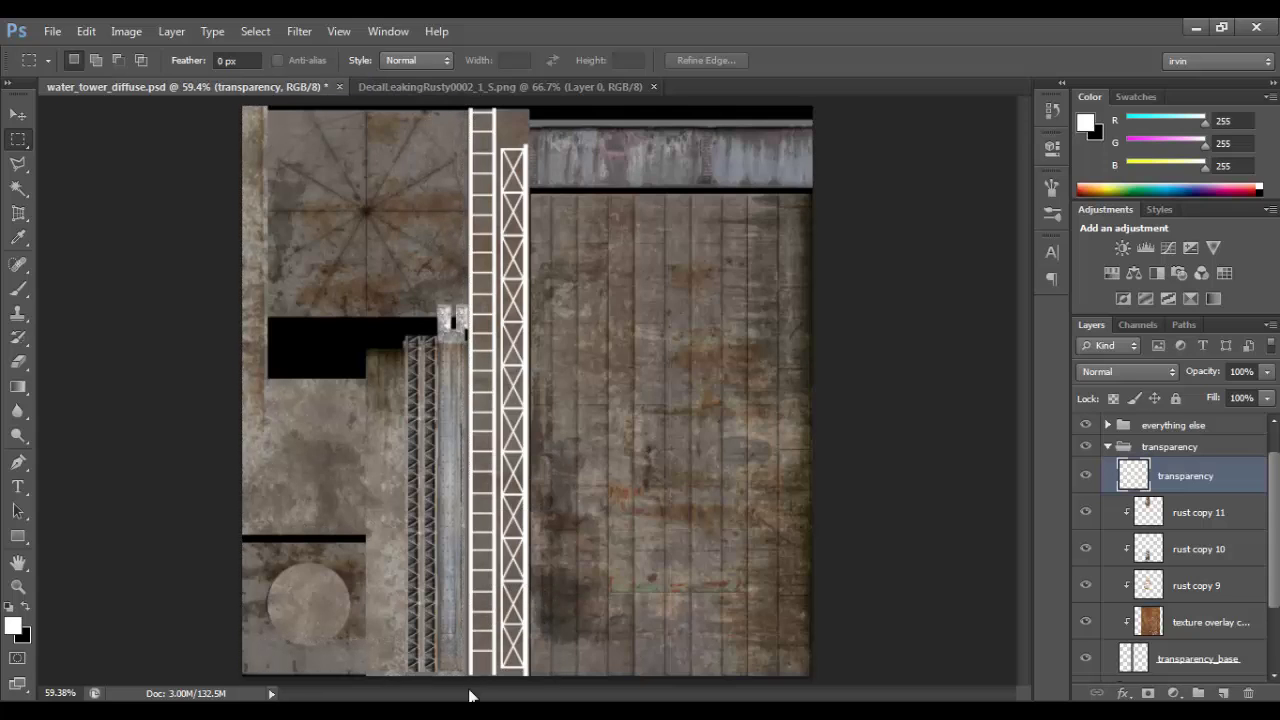
left_click_drag(541, 131, 836, 685, "shift")
scroll(740, 531, "up", 5, "alt")
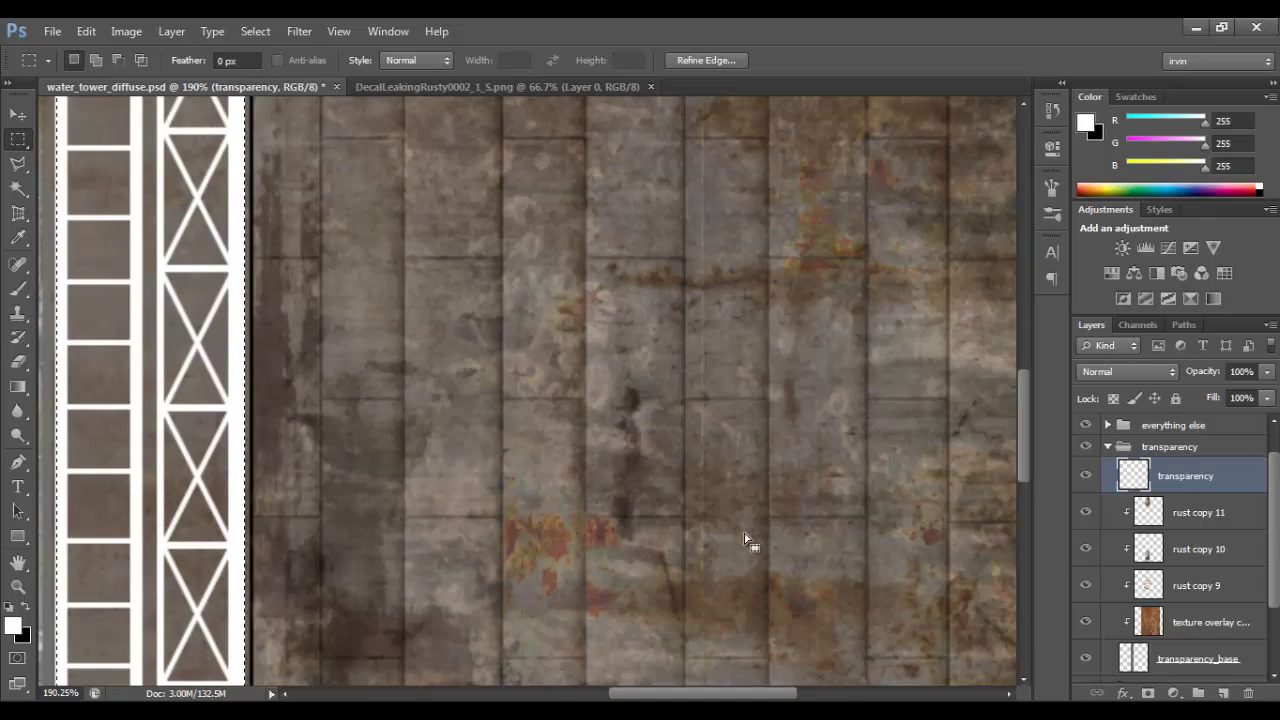
scroll(716, 500, "down", 4, "alt")
Fill the selected areas around the ladder and railing strips with white in the Alpha 1 channel and deselect
left_click(1139, 325)
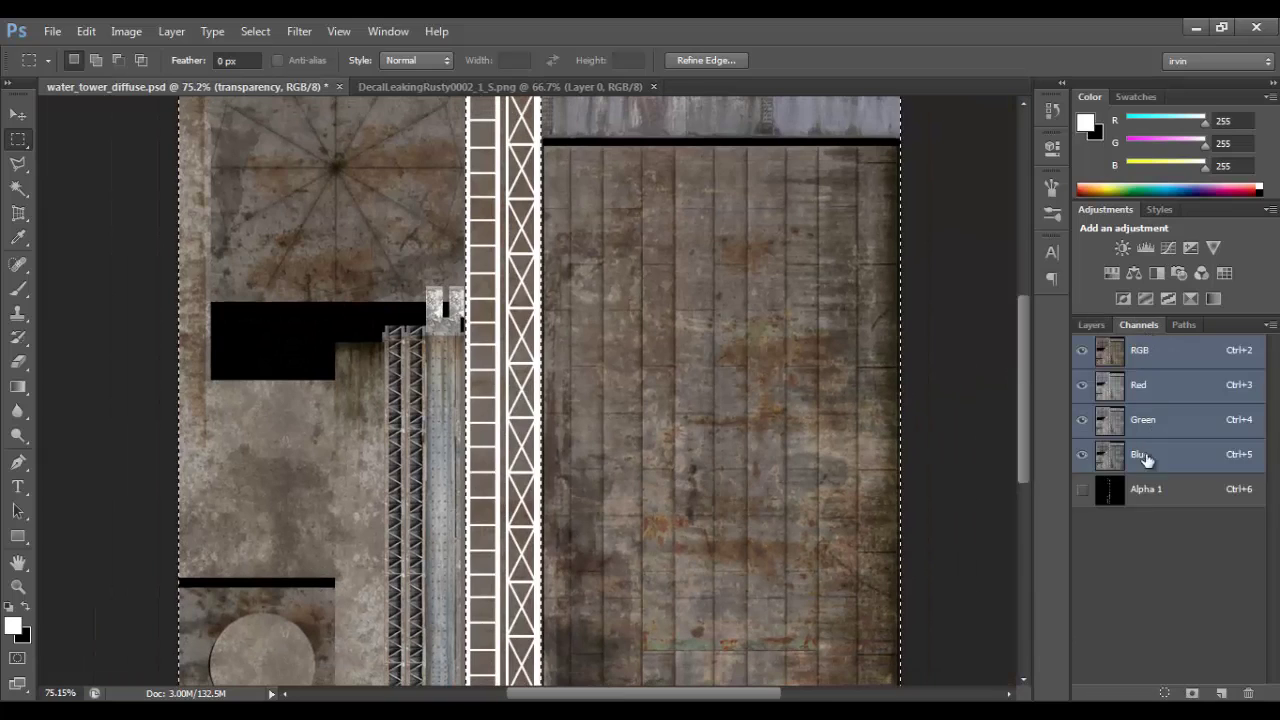
left_click(1147, 490)
scroll(741, 457, "down", 1, "alt")
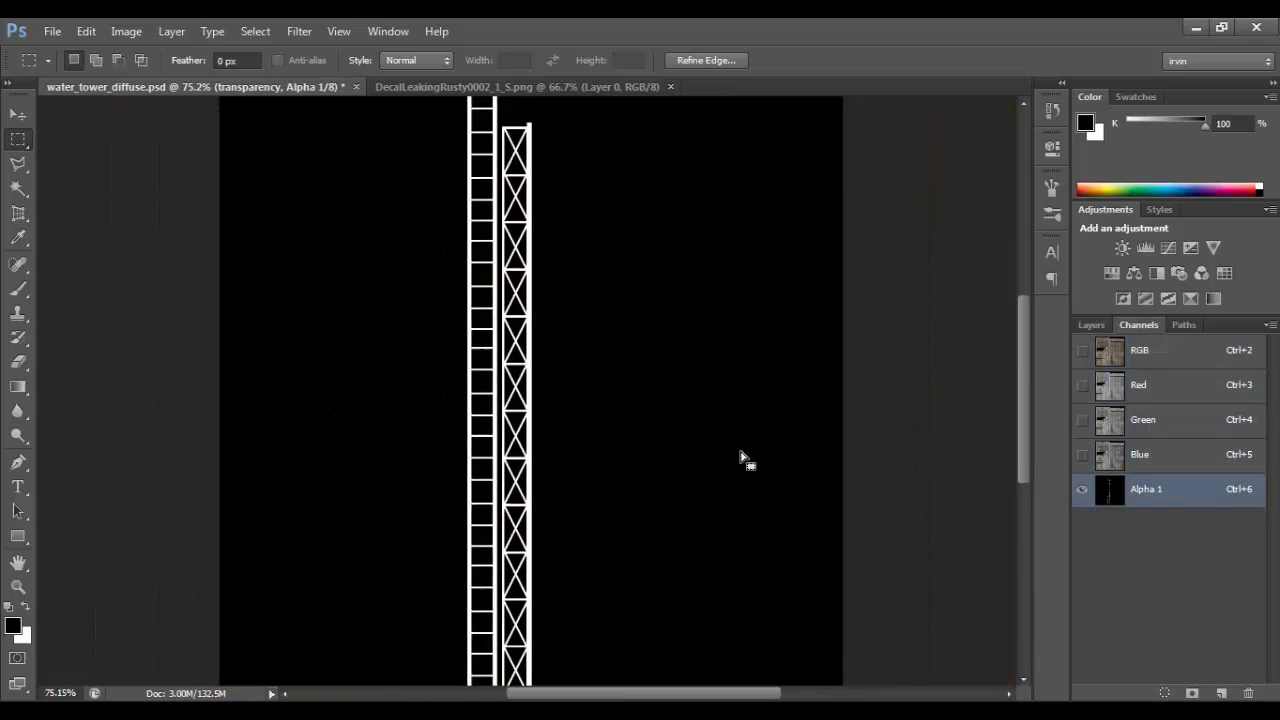
key("Delete")
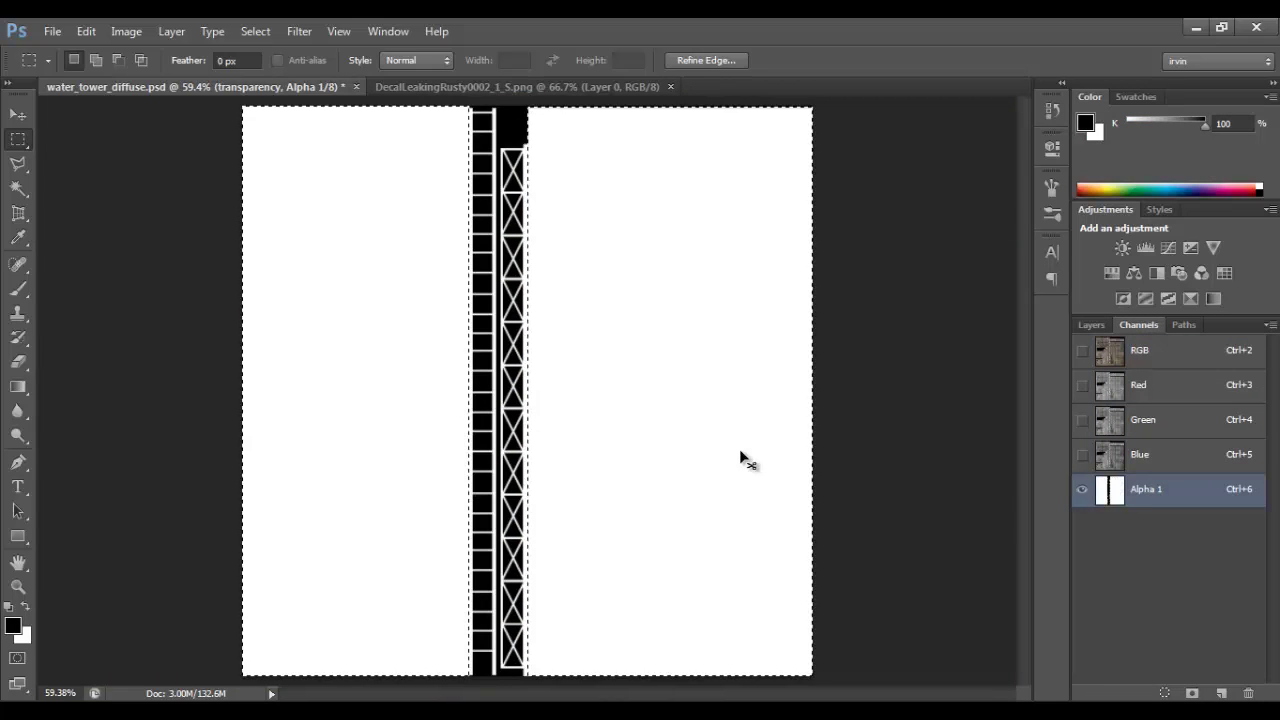
key("ctrl+d")
Compare the RGB composite with the Alpha 1 channel and examine the ladder and railing mask up close
left_click(1135, 352)
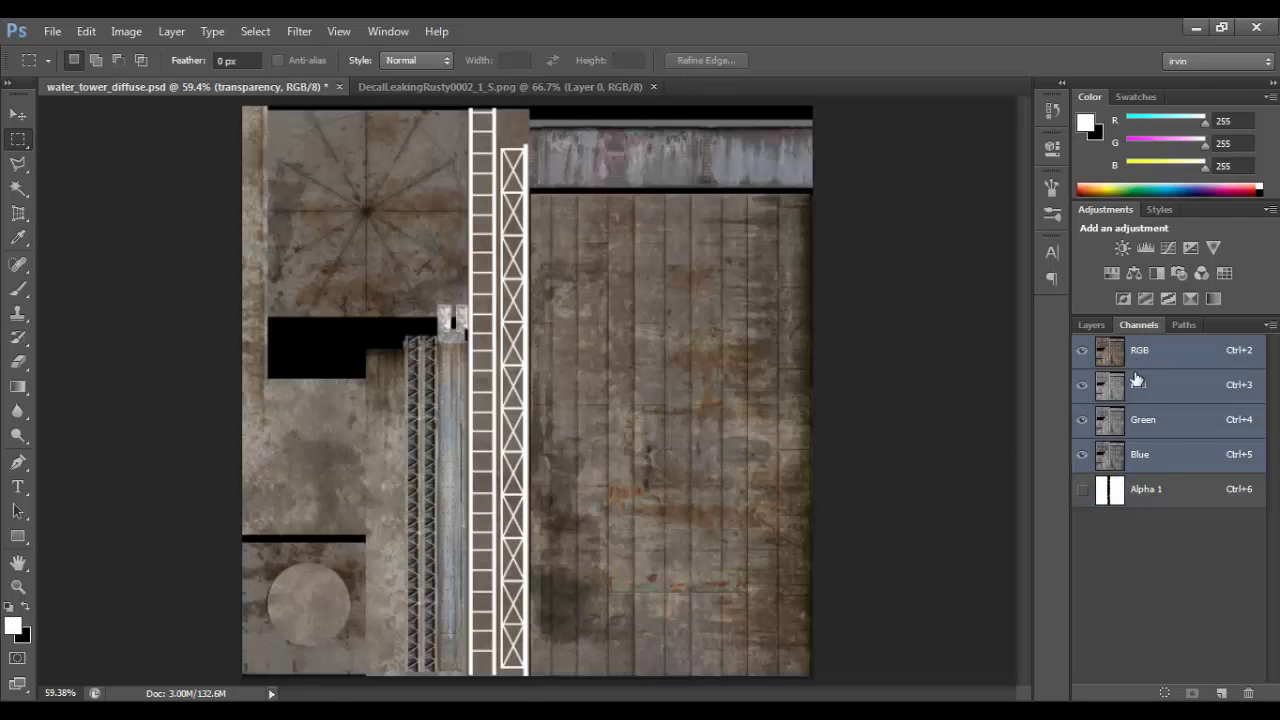
left_click(1157, 483)
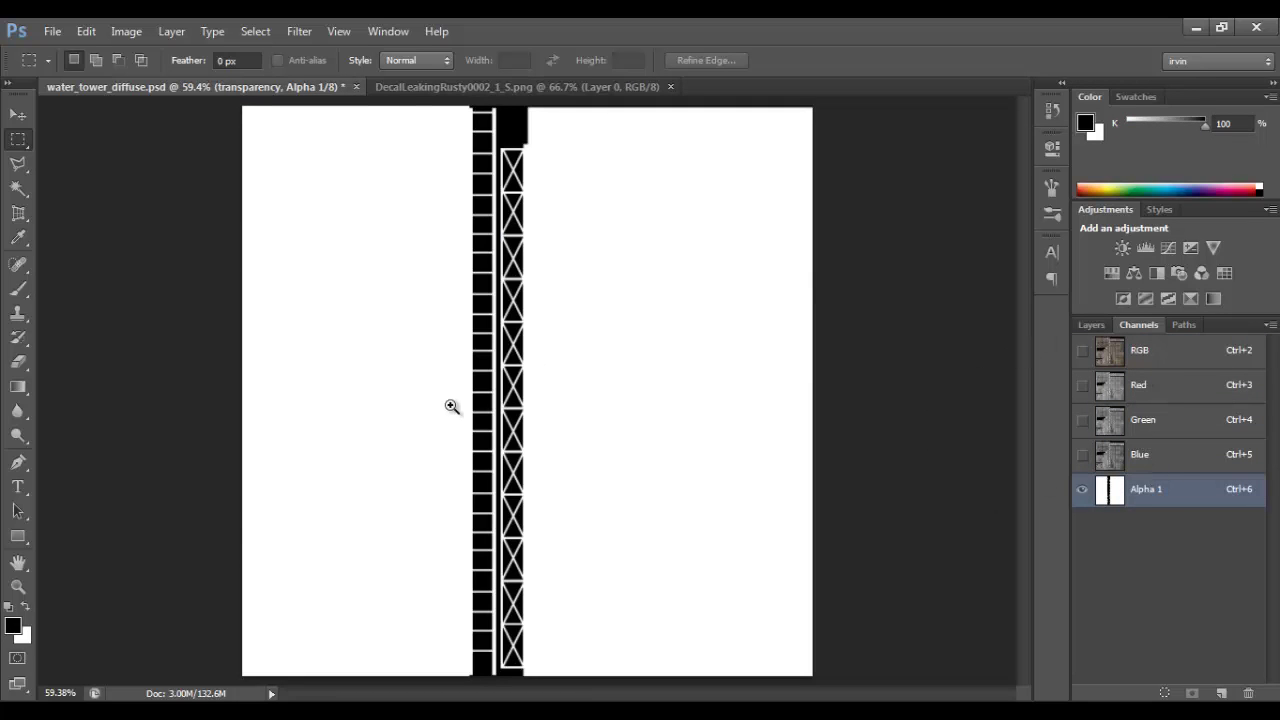
scroll(460, 420, "up", 3, "alt")
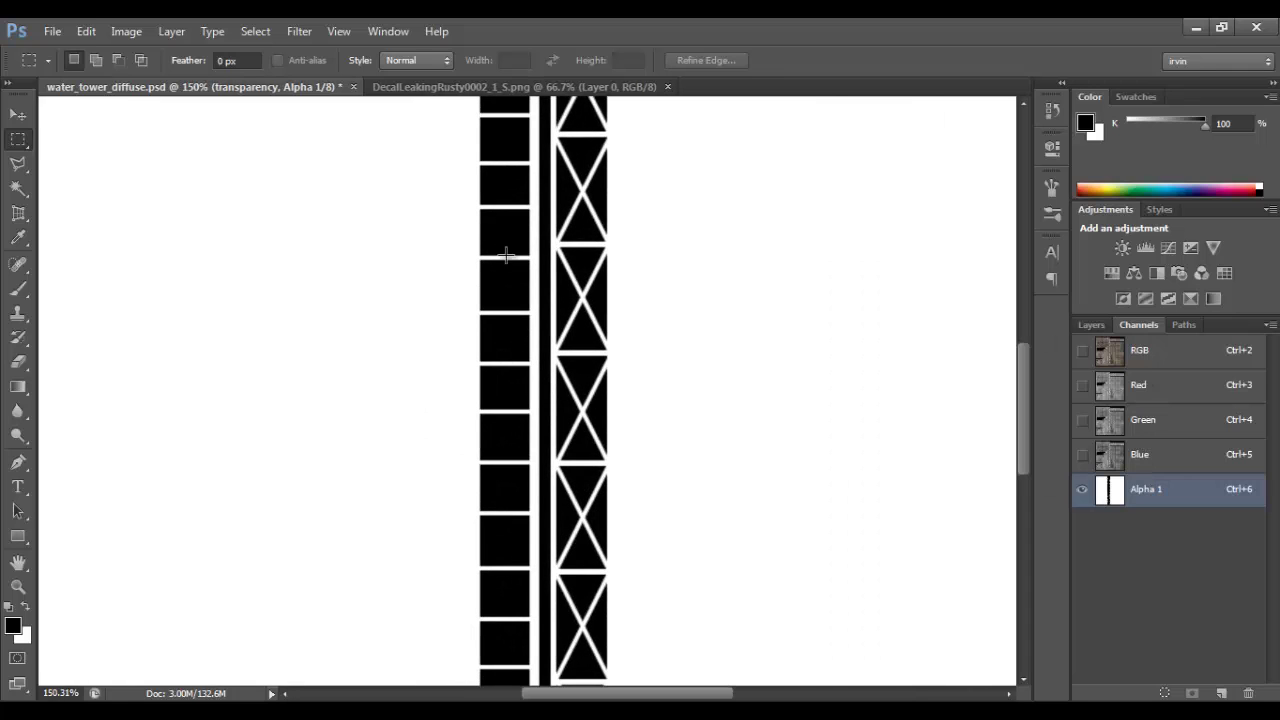
key("ctrl+0")
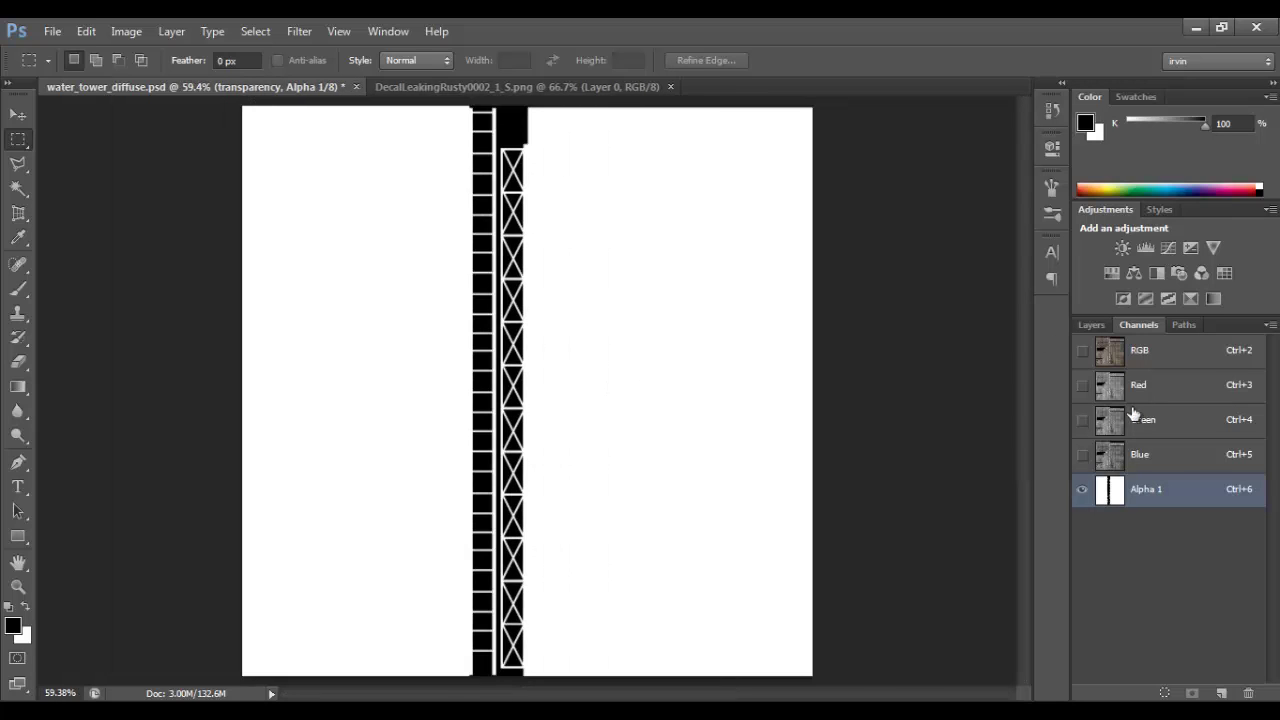
Return to the RGB composite, hide the white transparency bar layer and collapse the transparency group
left_click(1105, 350)
left_click(1094, 324)
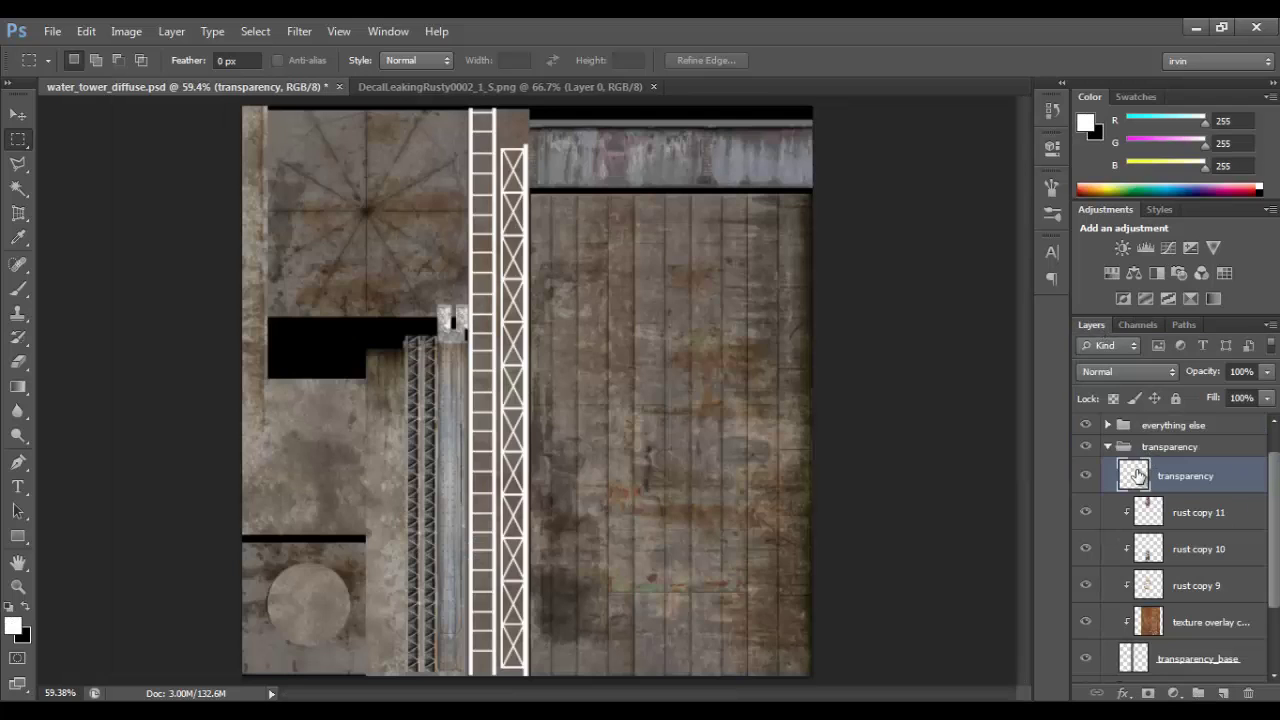
left_click(1085, 476)
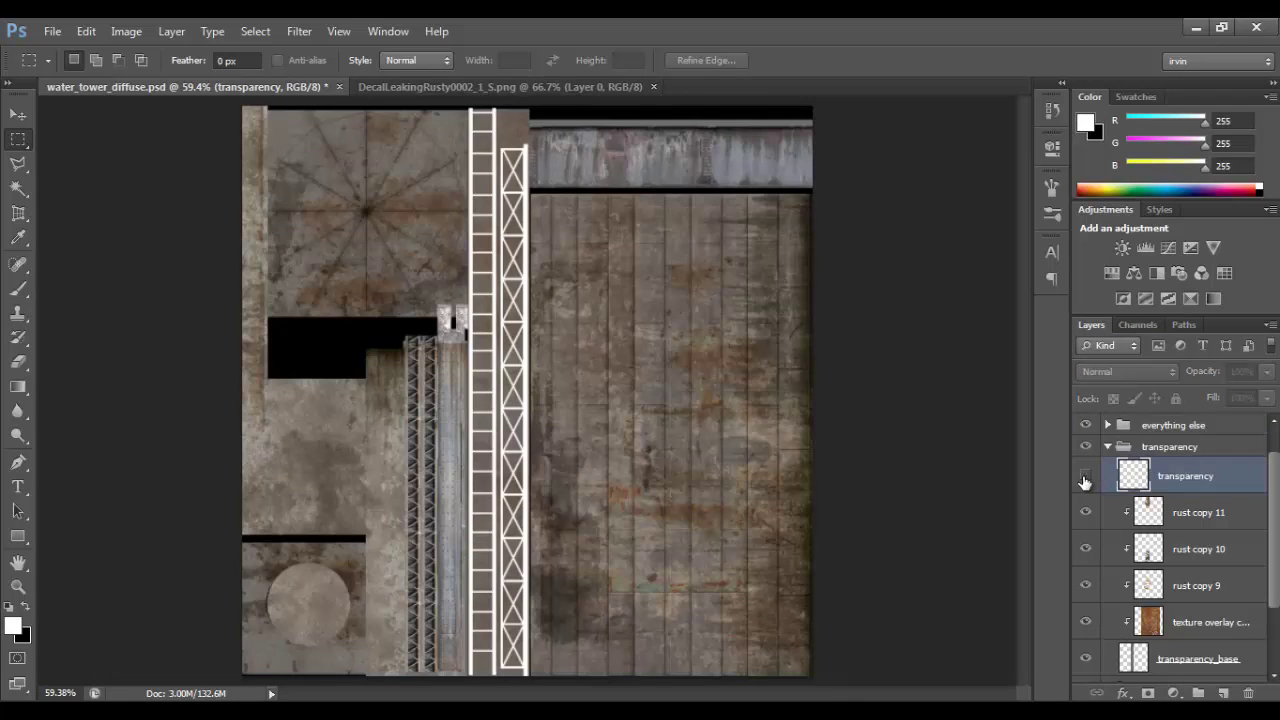
scroll(1142, 486, "up", 1)
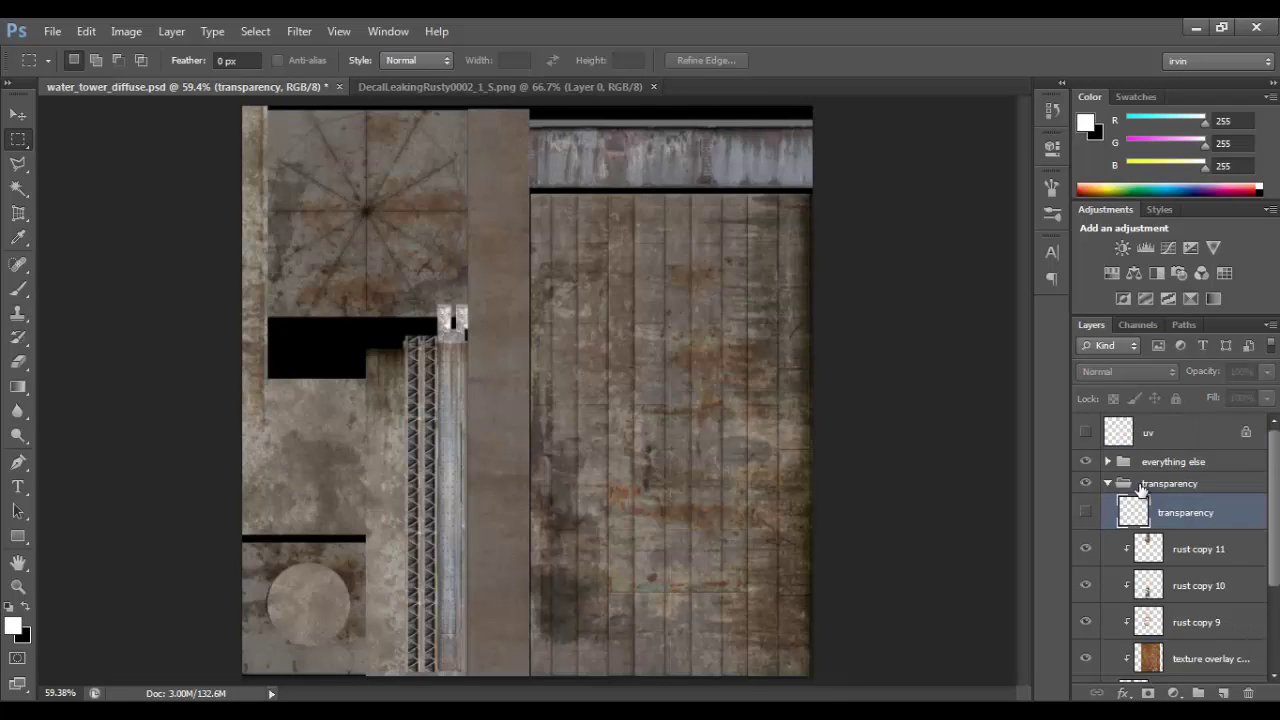
left_click(1198, 484)
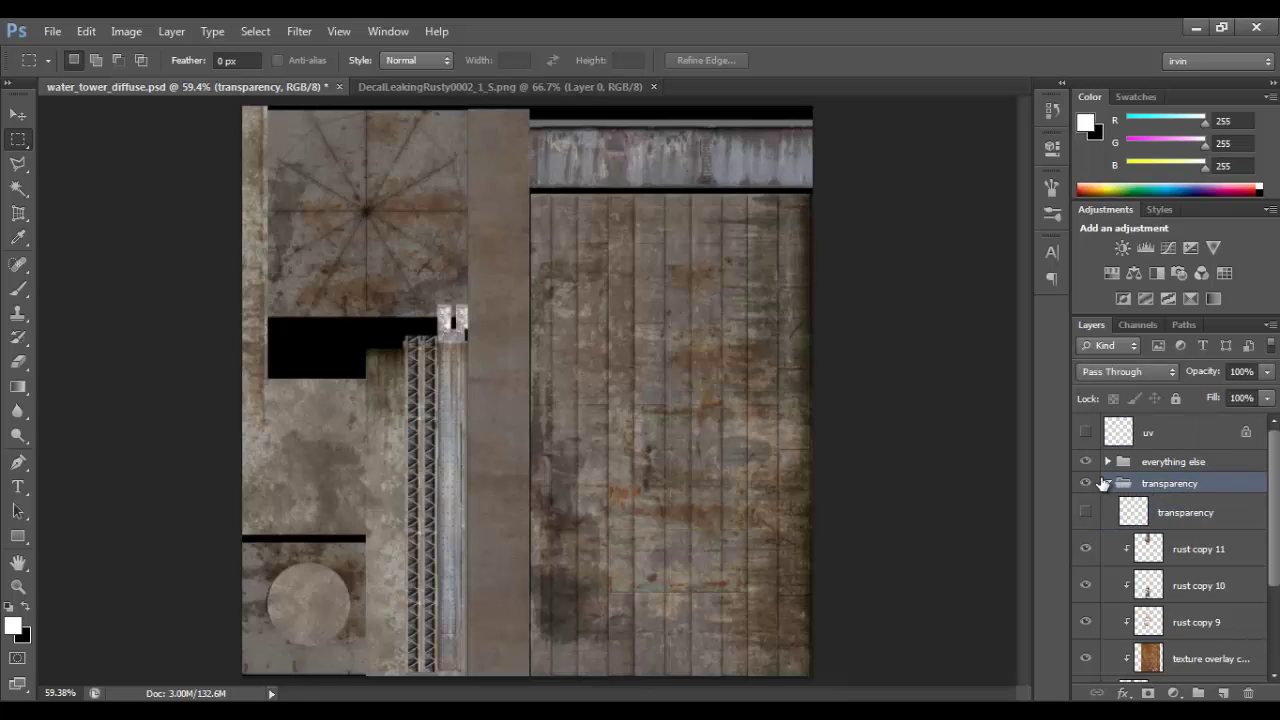
left_click(1106, 484)
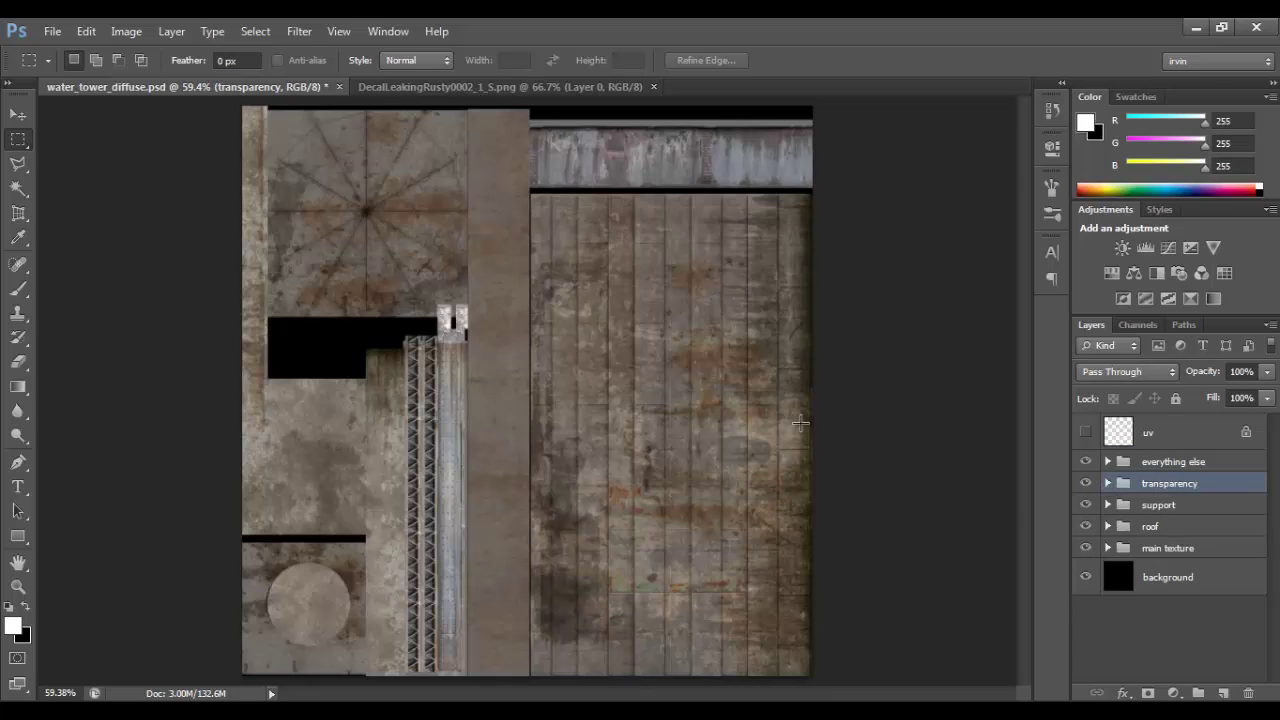
Add a Levels adjustment above the everything else group with input levels 3, 0.89 and 246
left_click(1178, 464)
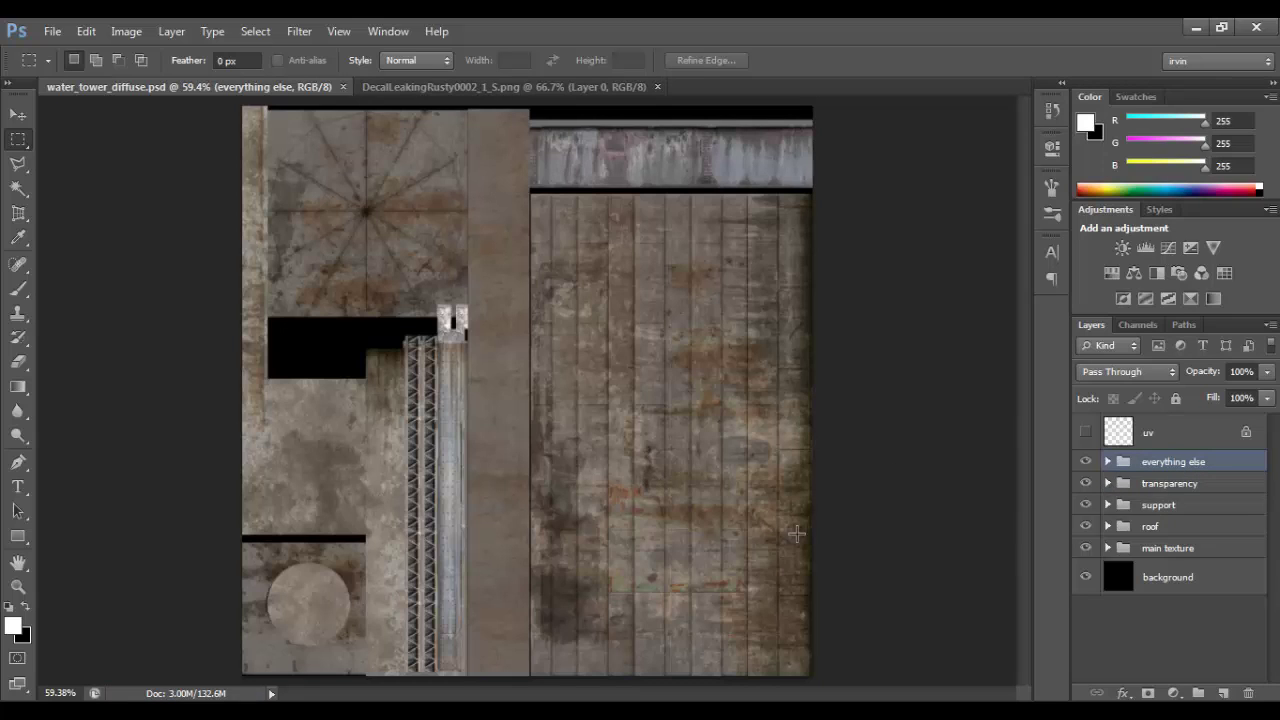
left_click(1147, 254)
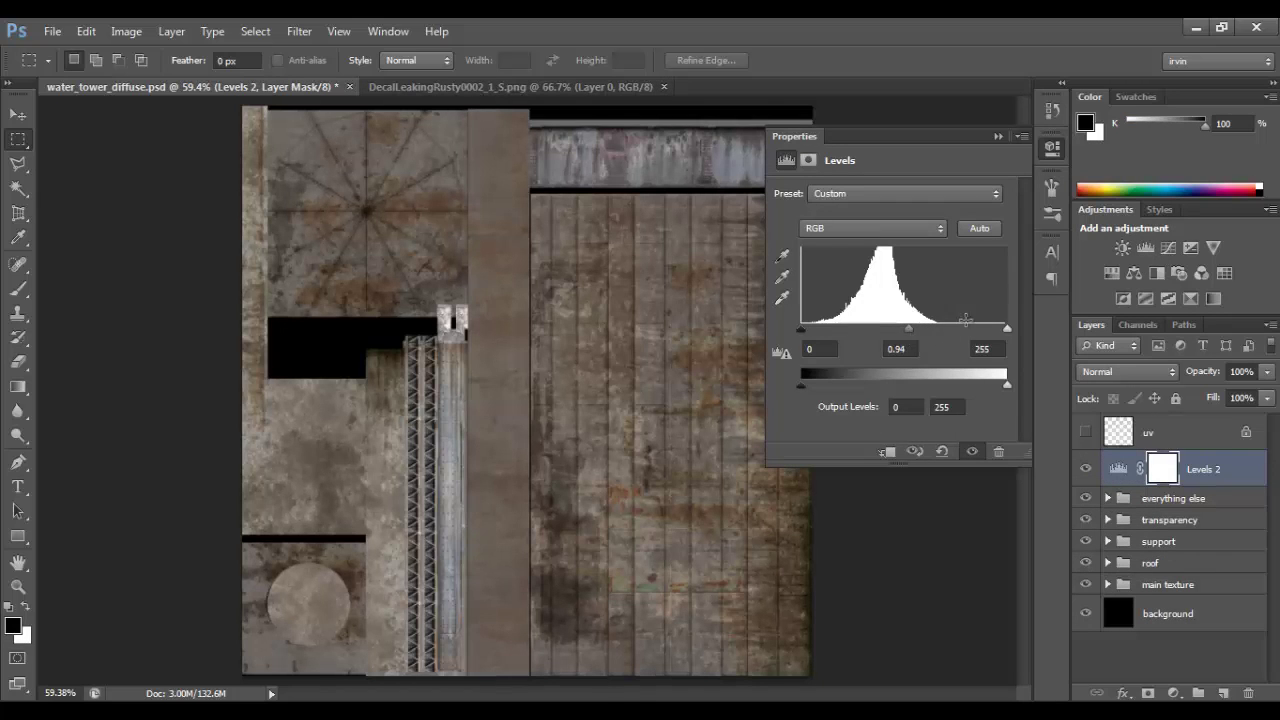
left_click_drag(1008, 330, 1000, 331)
left_click_drag(803, 327, 805, 328)
left_click_drag(907, 330, 913, 330)
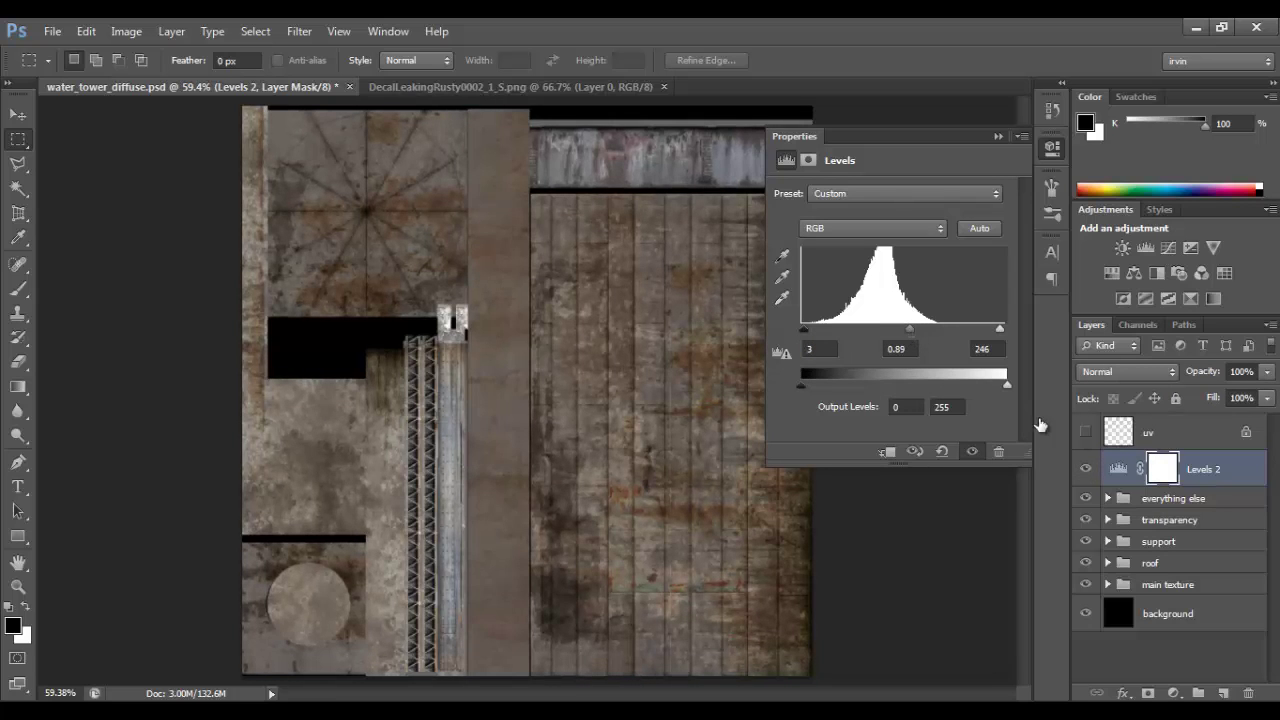
Compare the texture with and without the Levels adjustment, close its properties and save the texture file
left_click(1085, 468)
left_click(1085, 468)
left_click(997, 136)
key("ctrl+s")
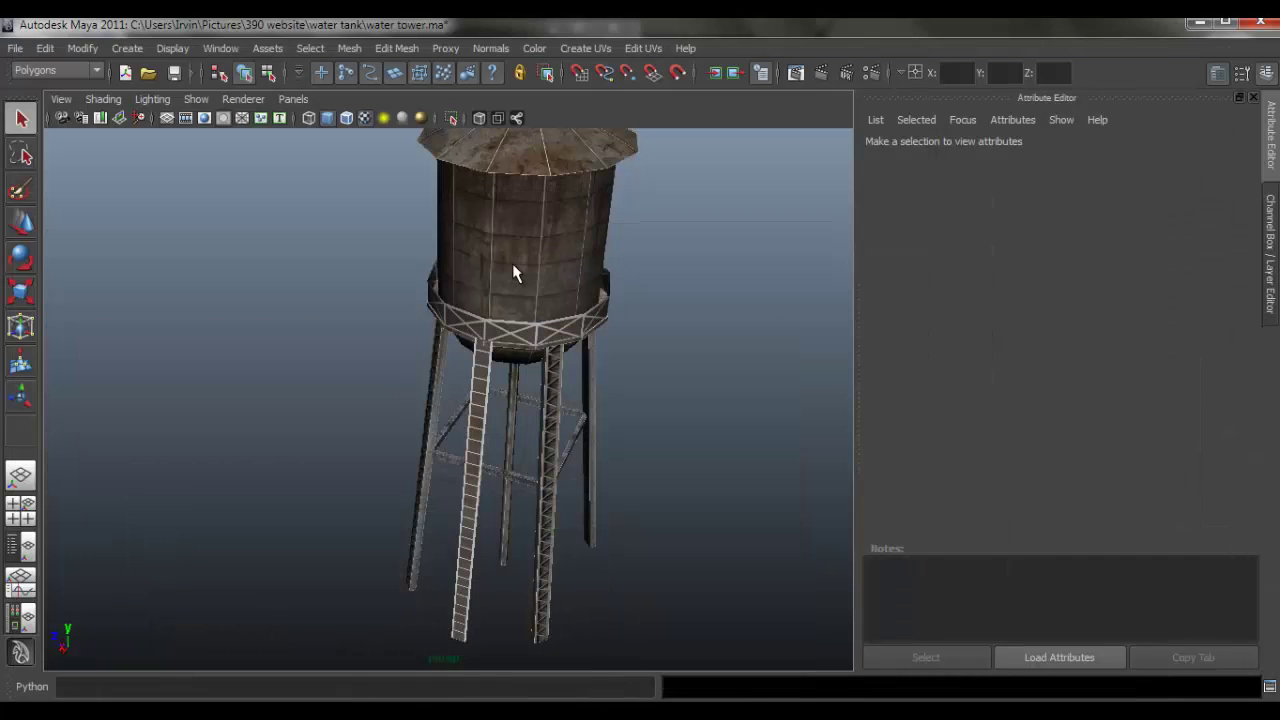
Switch to Maya, reload the water_tower_diffuse.psd texture on the water tower's material and deselect the model
left_click(514, 265)
left_click(1207, 362)
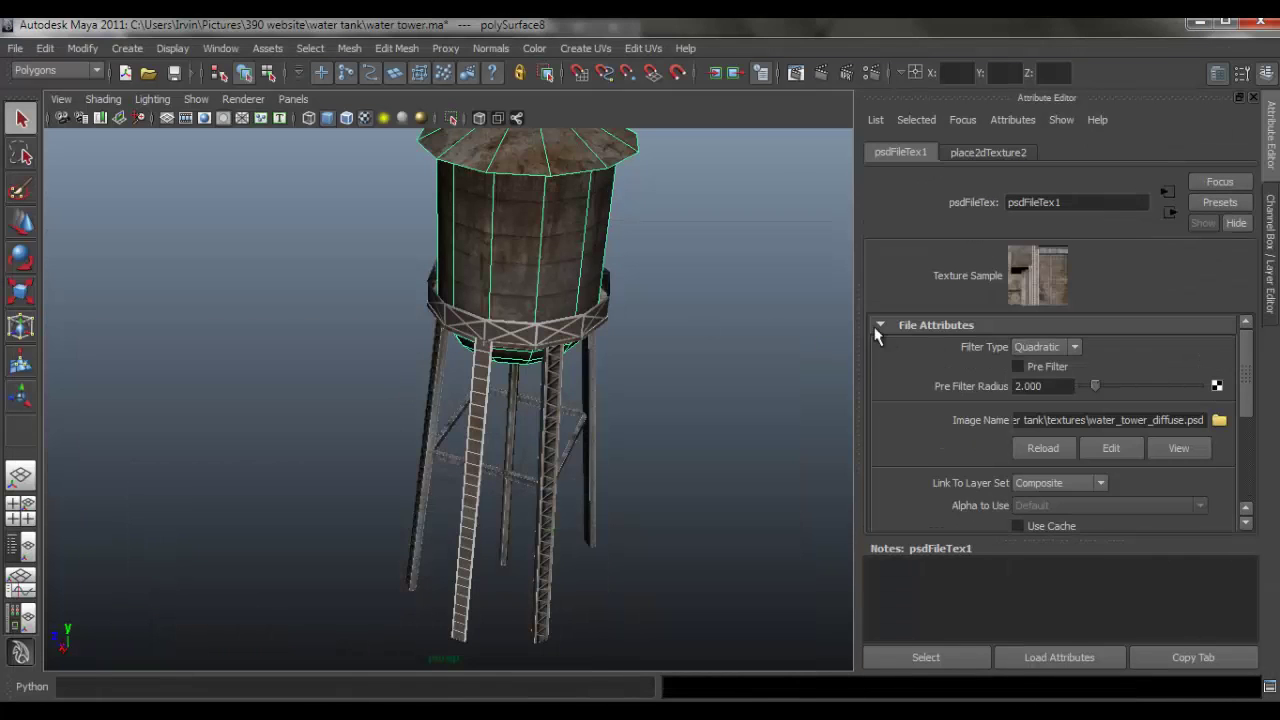
left_click(694, 321)
Examine the updated texture on the whole water tower from different sides and heights
right_click_drag(695, 321, 604, 320, "alt")
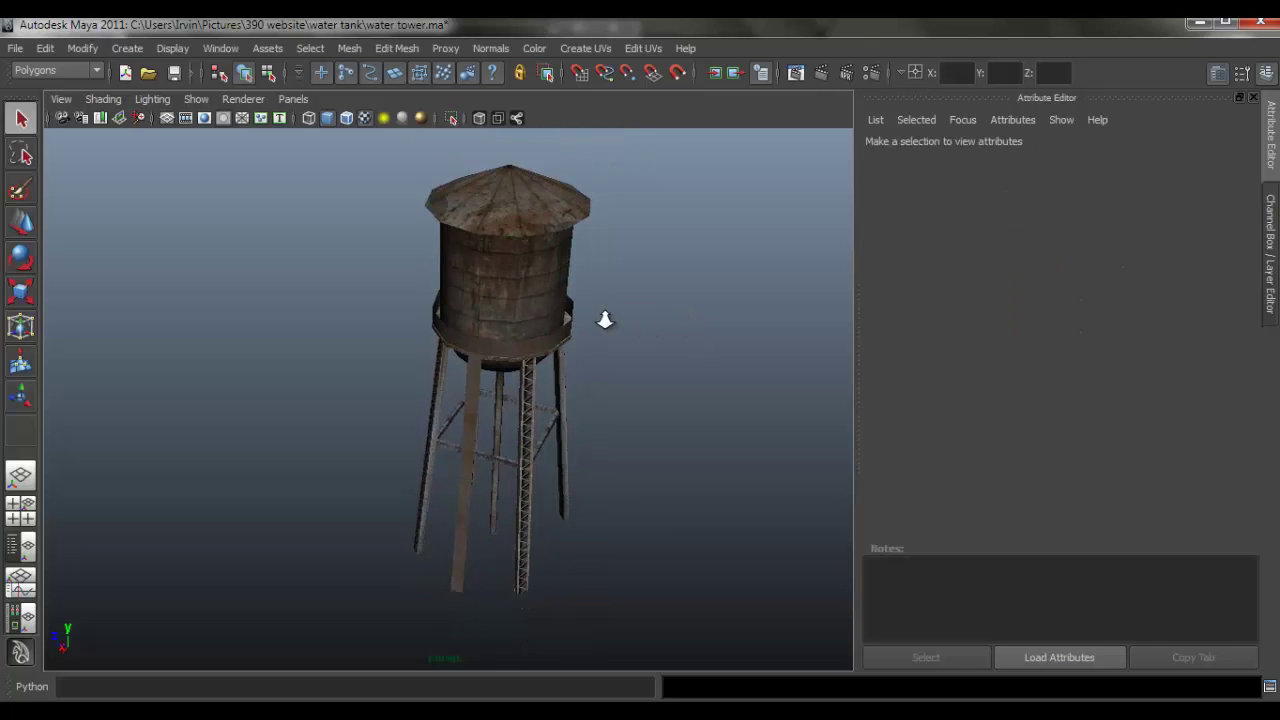
left_click_drag(604, 320, 573, 421, "alt")
right_click_drag(573, 421, 649, 426, "alt")
left_click_drag(633, 419, 279, 300, "alt")
left_click_drag(549, 317, 583, 437, "alt")
right_click_drag(583, 437, 406, 377, "alt")
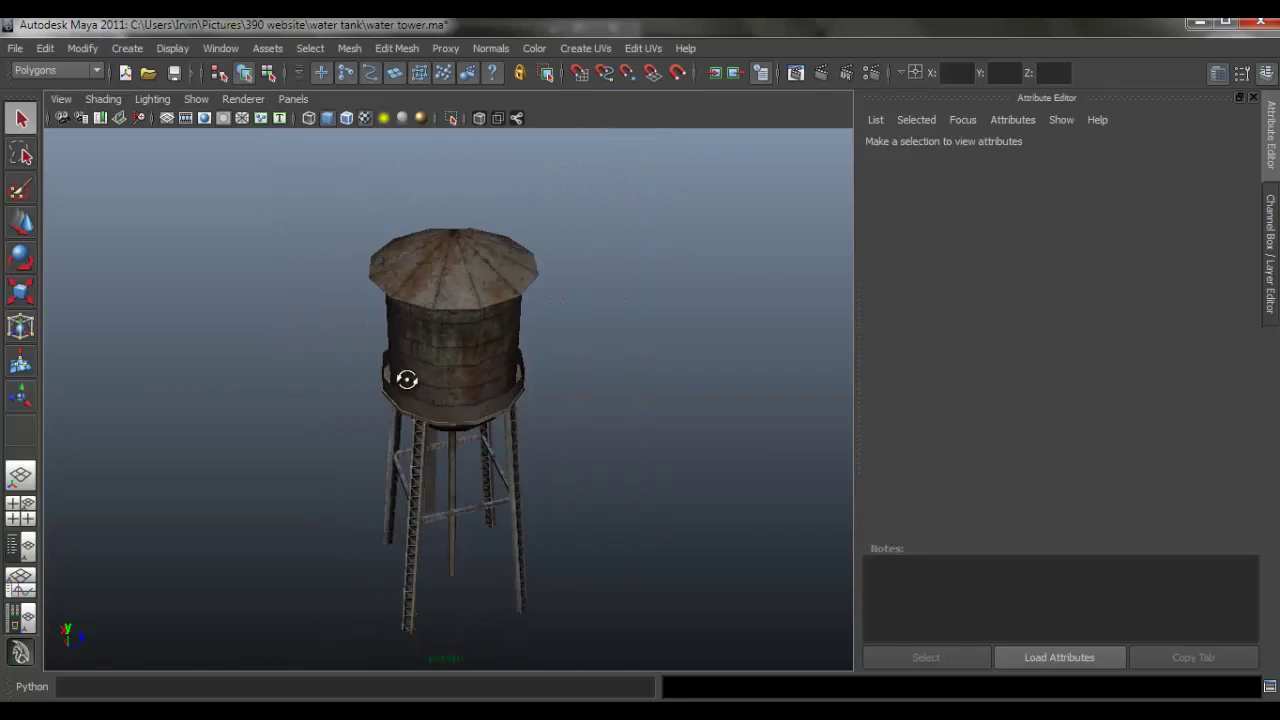
left_click_drag(406, 377, 651, 329, "alt")
right_click_drag(651, 329, 552, 340, "alt")
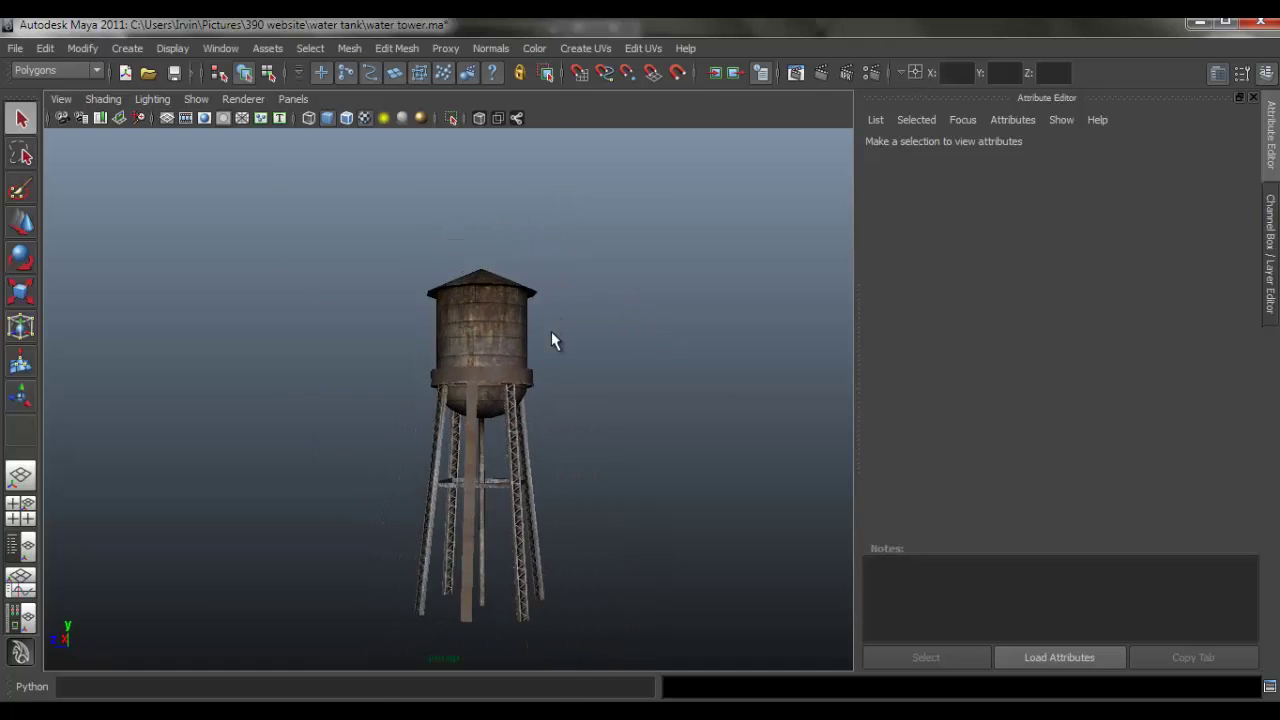
left_click_drag(552, 340, 555, 383, "alt")
right_click_drag(556, 383, 689, 394, "alt")
Examine the texture on the tank's underside, the central pipe, the legs and the cross braces
left_click_drag(689, 394, 457, 240, "alt")
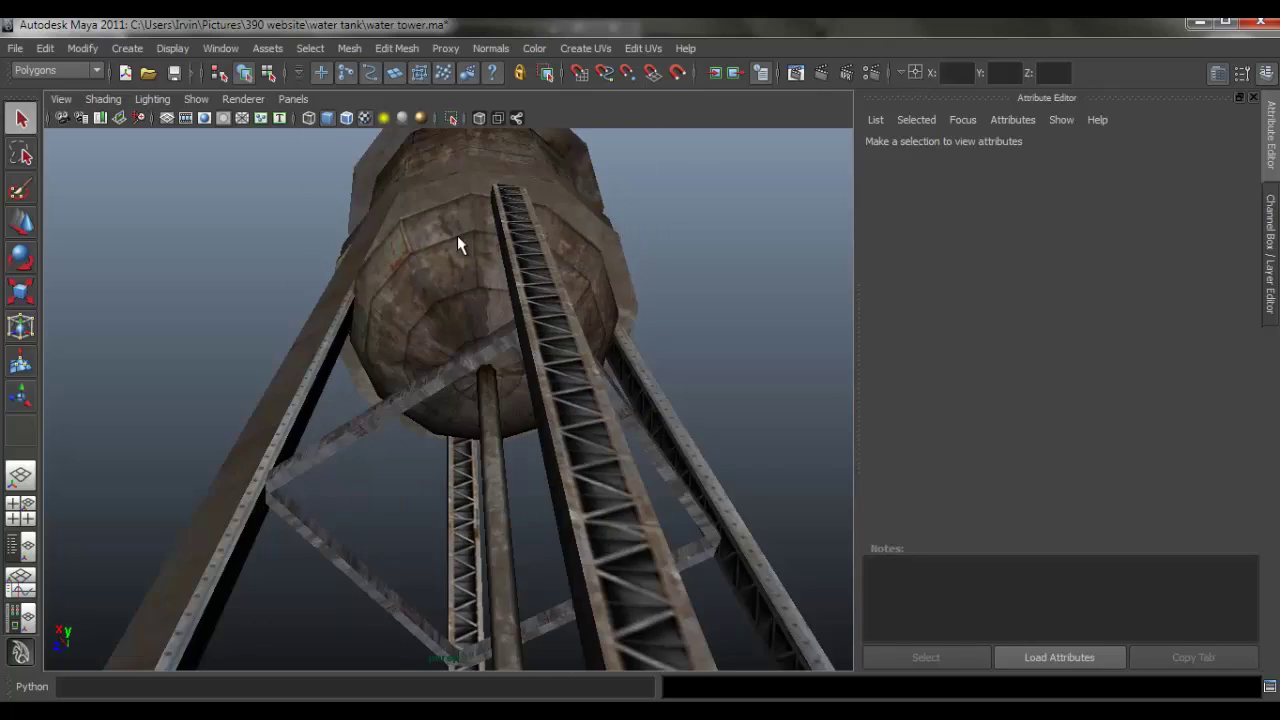
right_click_drag(457, 240, 661, 322, "alt")
left_click_drag(660, 322, 398, 293, "alt")
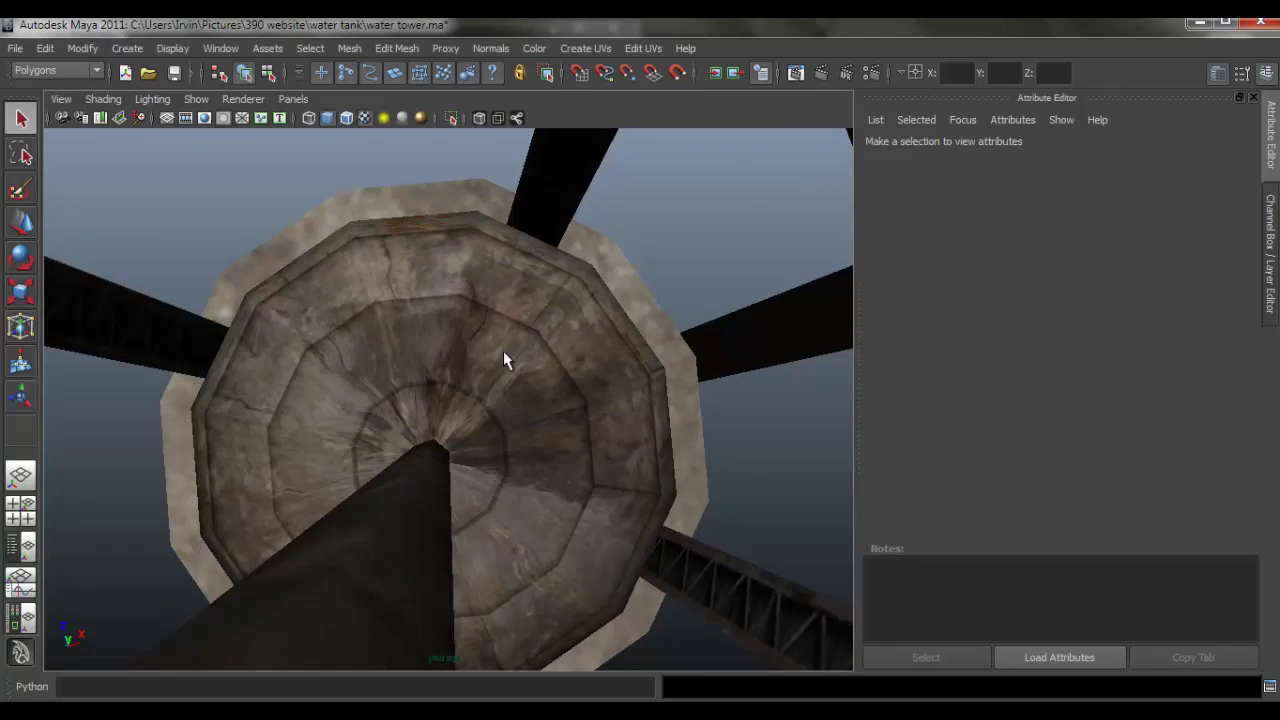
left_click_drag(505, 360, 384, 293, "alt")
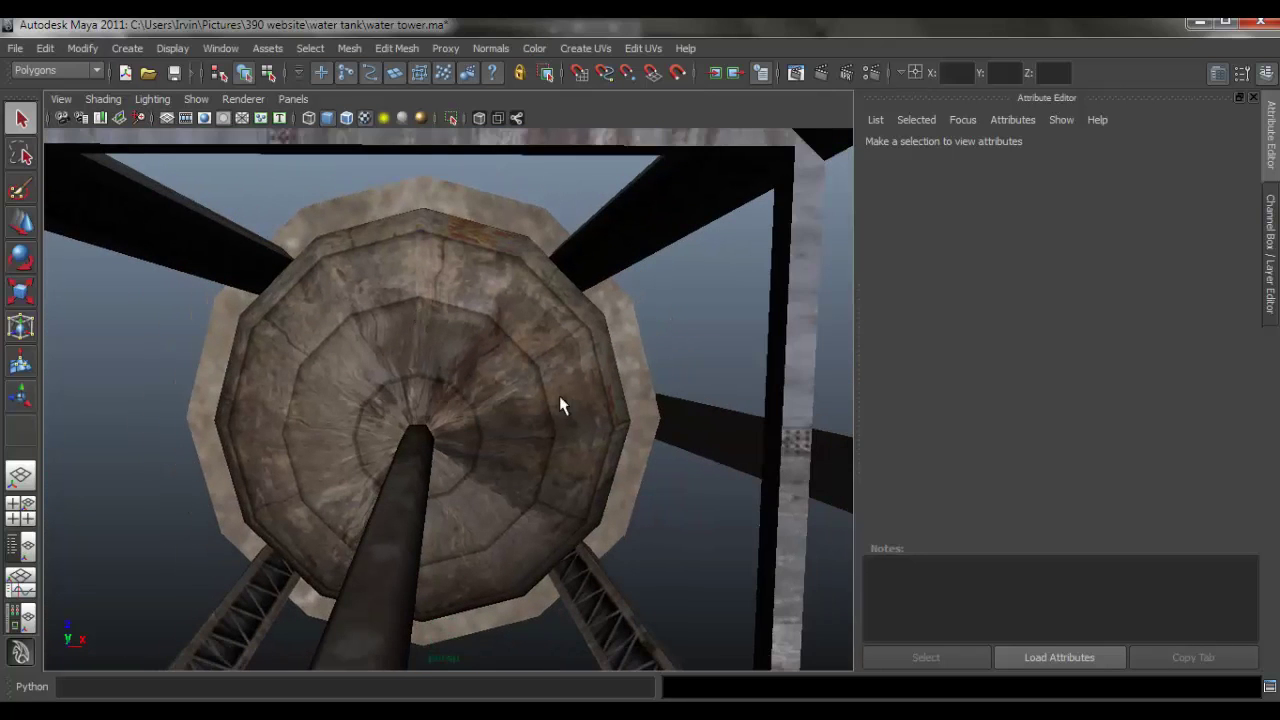
left_click_drag(452, 318, 457, 374, "alt")
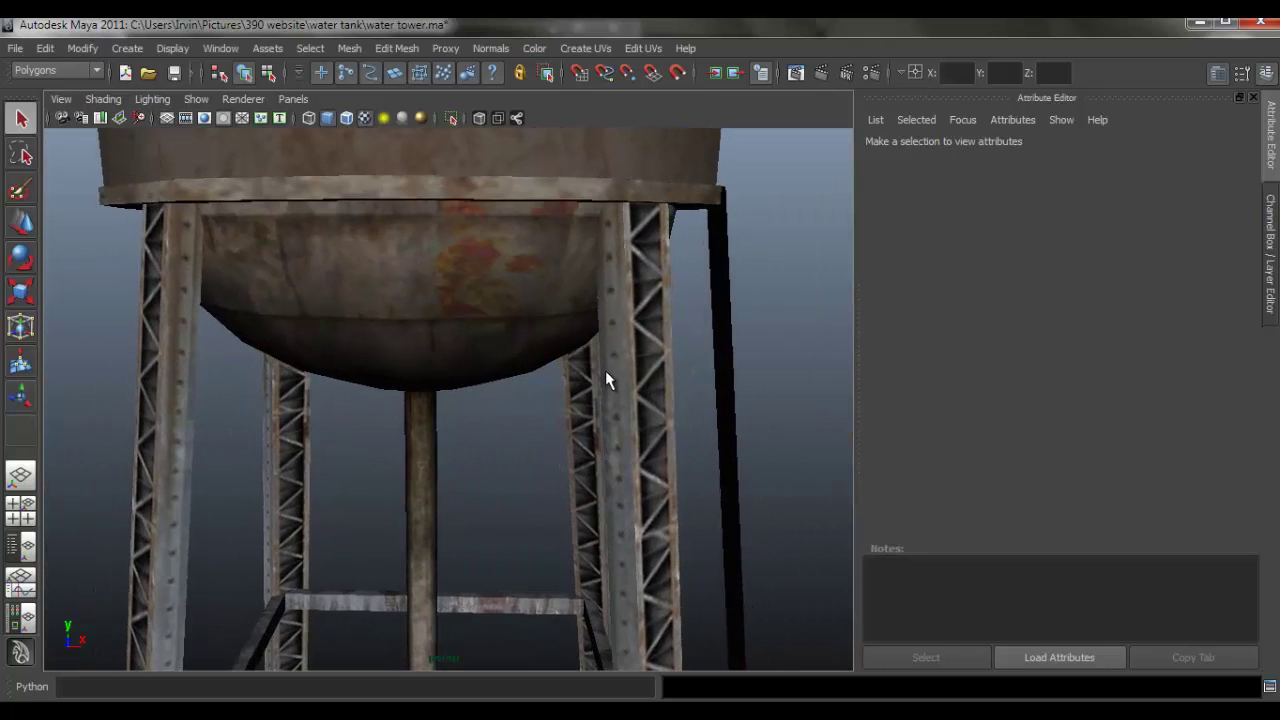
left_click_drag(606, 374, 469, 369, "alt")
middle_click_drag(530, 360, 537, 349, "alt")
left_click_drag(537, 349, 583, 388, "alt")
Examine the rust and panel seams on the tank wall up close, along with the walkway and roof
middle_click_drag(583, 388, 581, 460, "alt")
right_click_drag(581, 460, 785, 370, "alt")
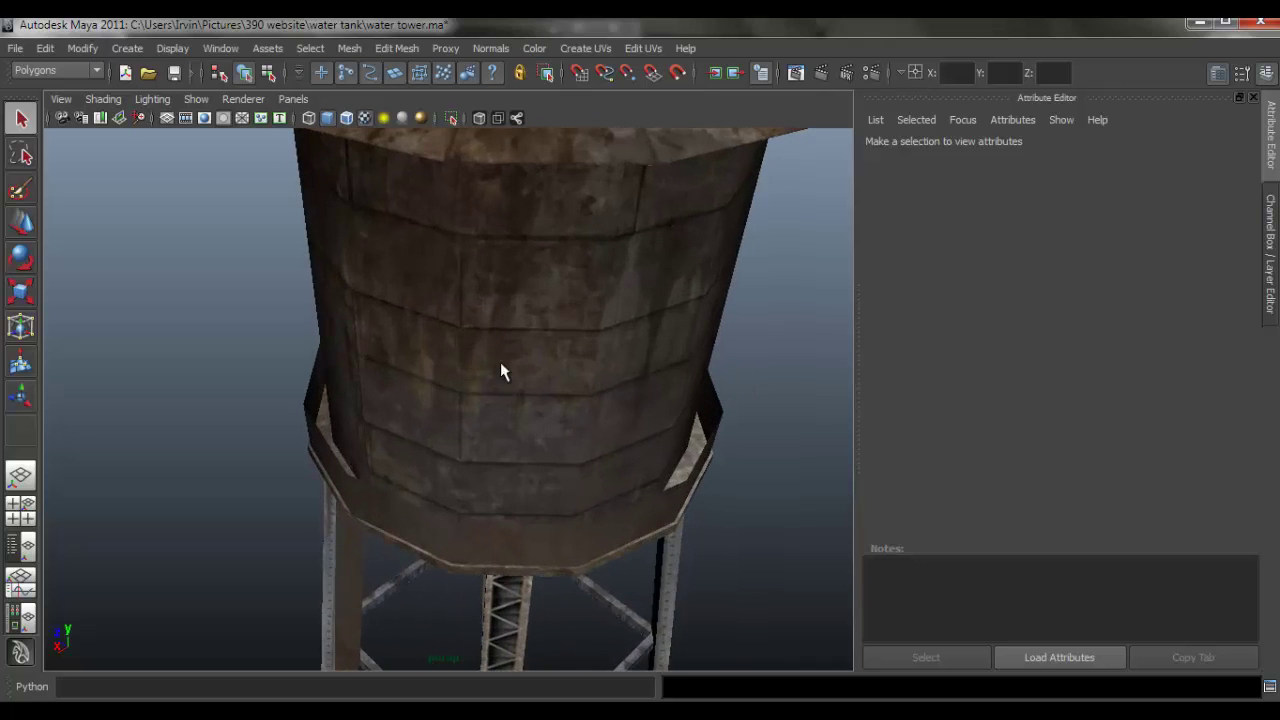
mouse_move(577, 386)
left_mouse_down("alt")
mouse_move(621, 331)
mouse_move(606, 331)
mouse_move(591, 400)
mouse_move(646, 389)
mouse_move(582, 386)
left_mouse_up("alt")
right_click_drag(582, 386, 675, 357, "alt")
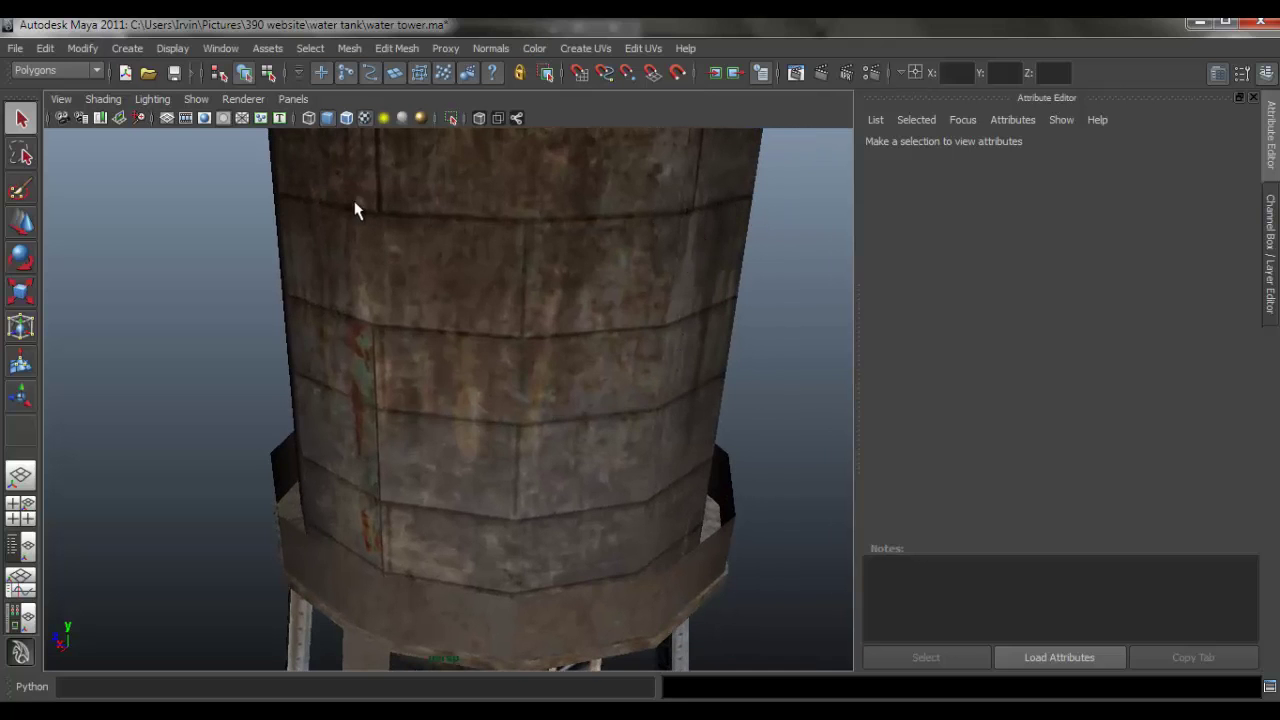
right_click_drag(653, 410, 425, 475, "alt")
middle_click_drag(416, 484, 414, 403, "alt")
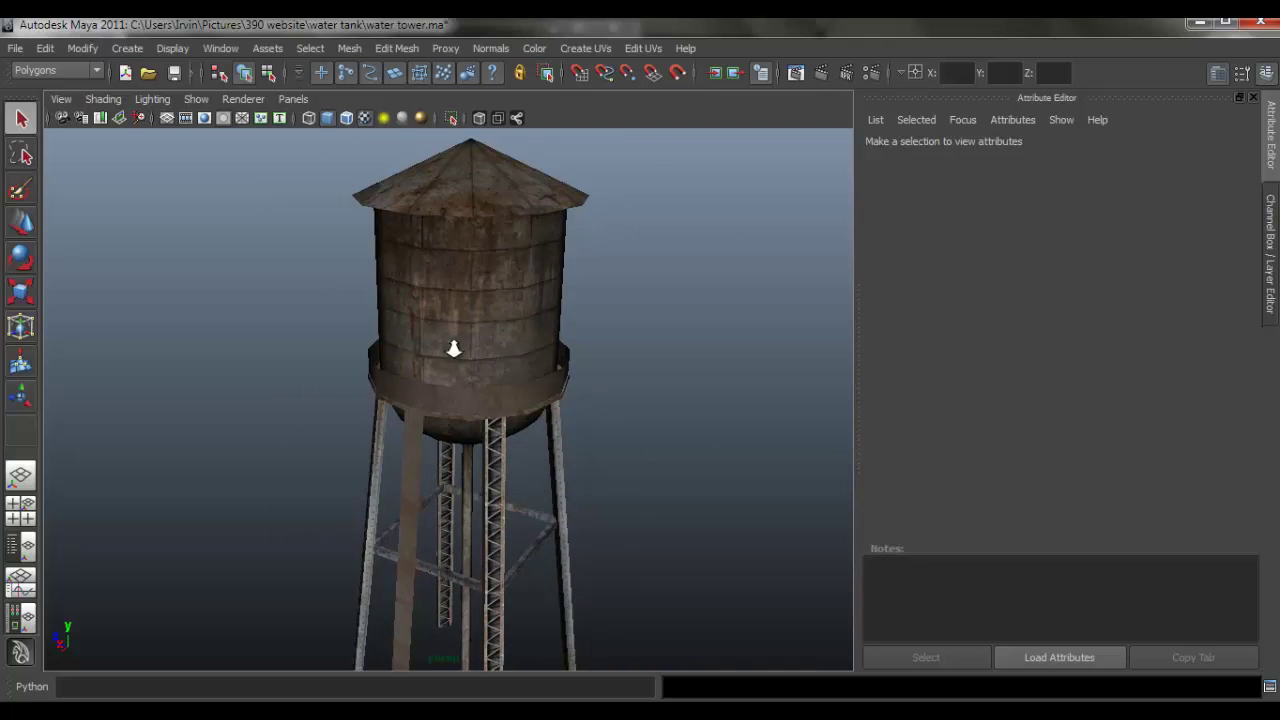
right_click_drag(451, 349, 500, 305, "alt")
right_click_drag(653, 431, 474, 391, "alt")
left_click_drag(474, 391, 481, 413, "alt")
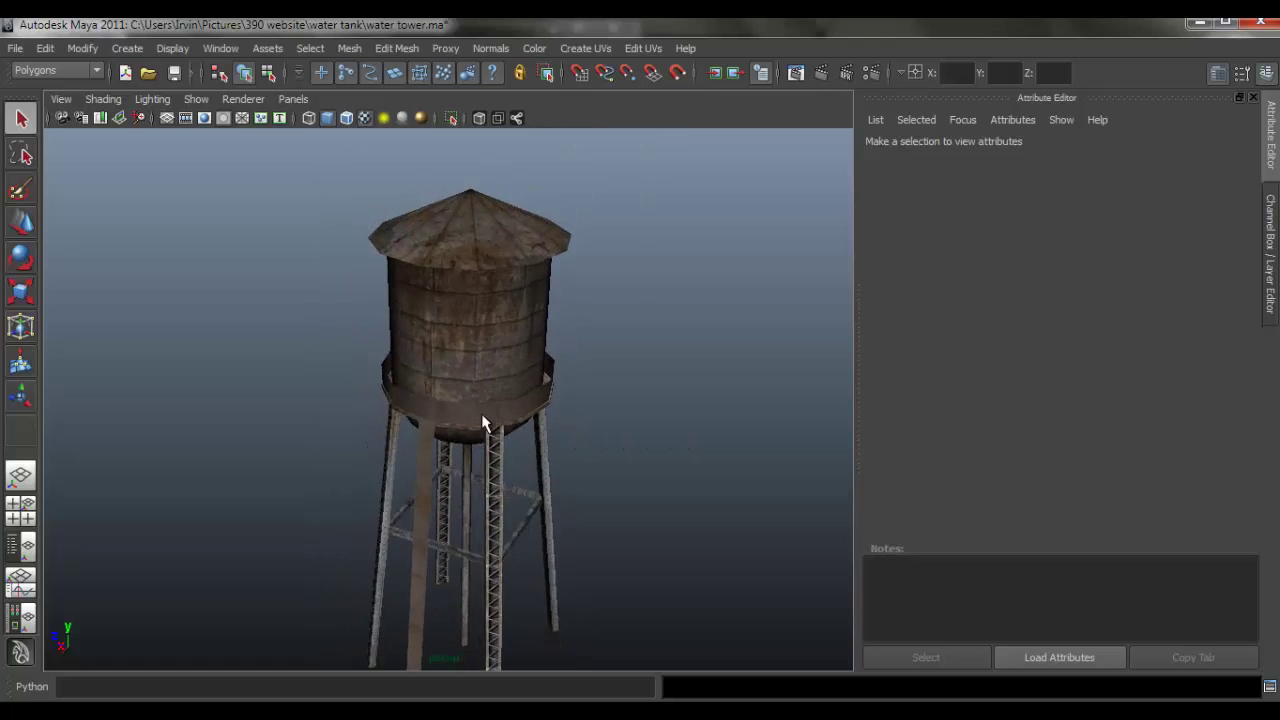
middle_click_drag(481, 415, 472, 385, "alt")
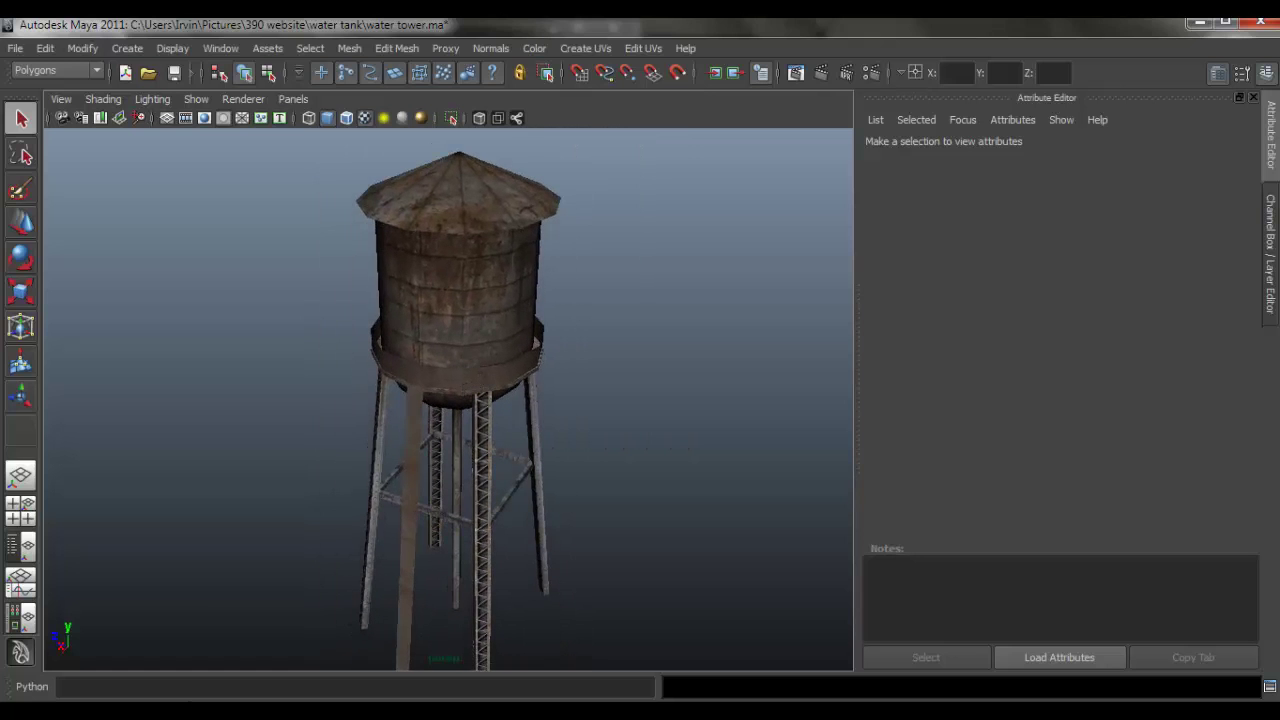
Switch back to Photoshop and select the Levels adjustment layer, checking the tower in Maya once more
left_click(218, 698)
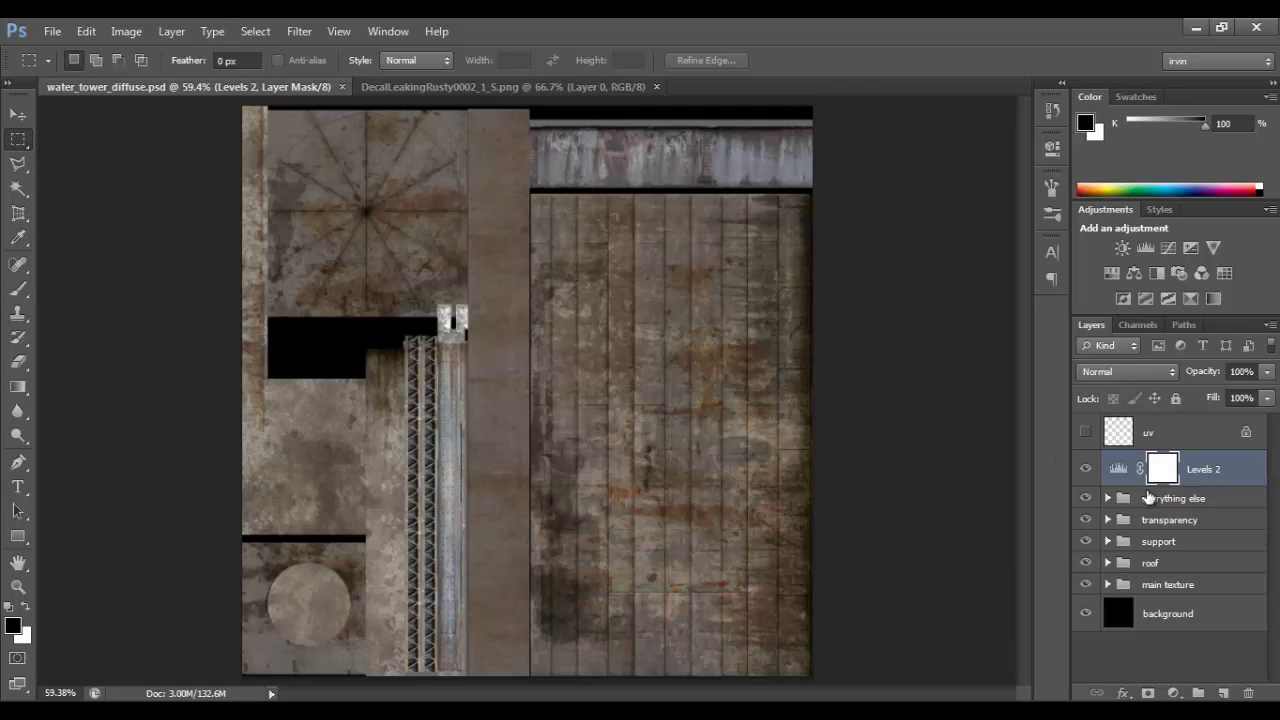
left_click(1152, 501)
left_click(1173, 469)
key("alt+Tab")
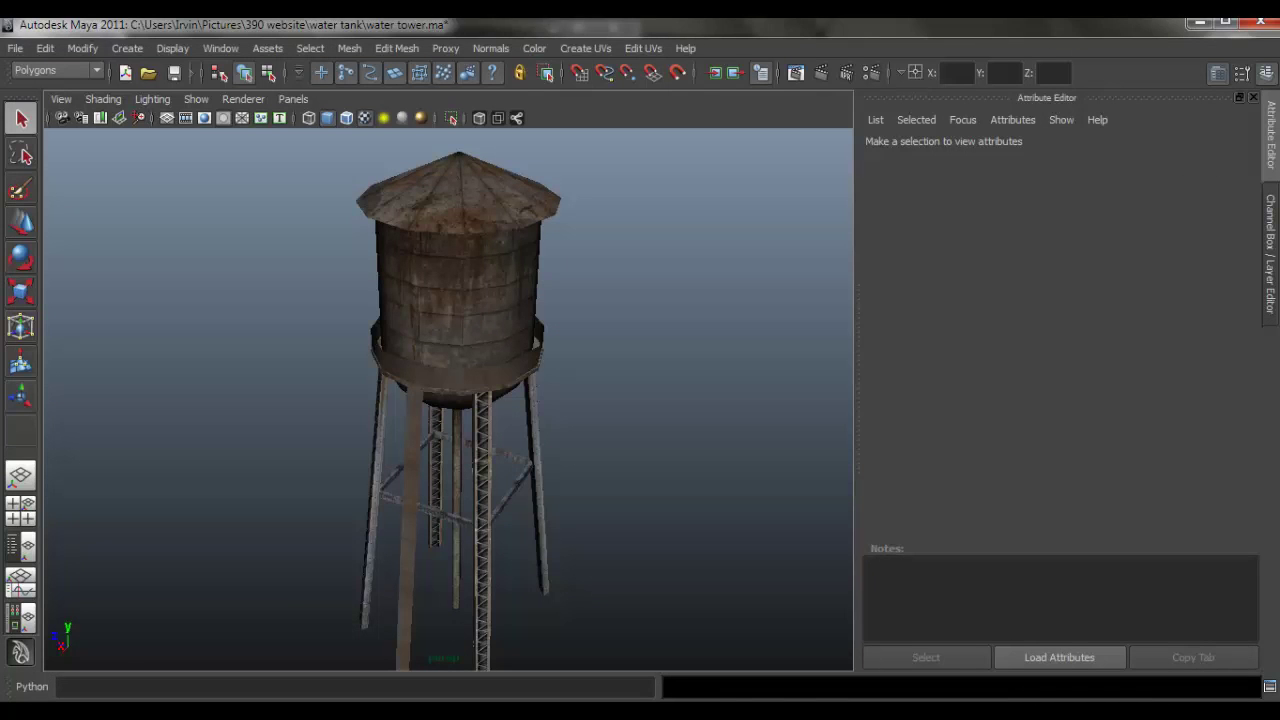
key("alt+Tab")
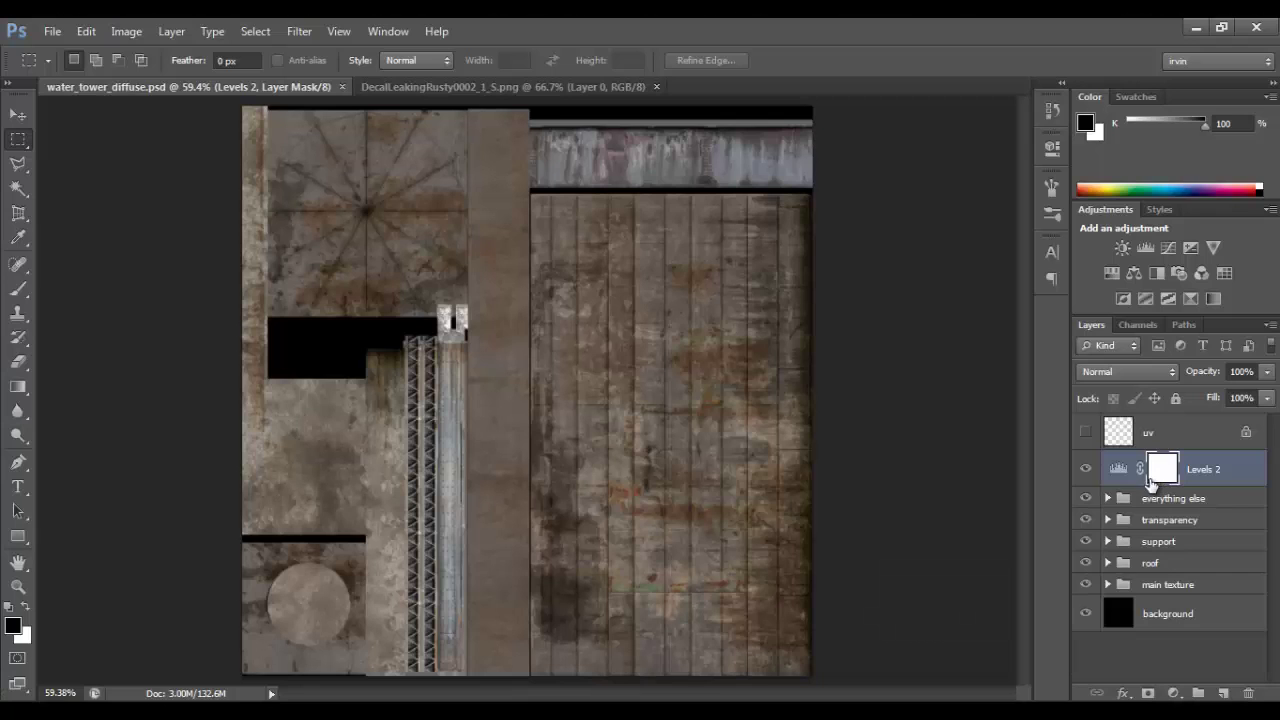
Darken the texture slightly by setting the Levels 2 adjustment's midtone value to 0.85, and save the document
double_click(1119, 470)
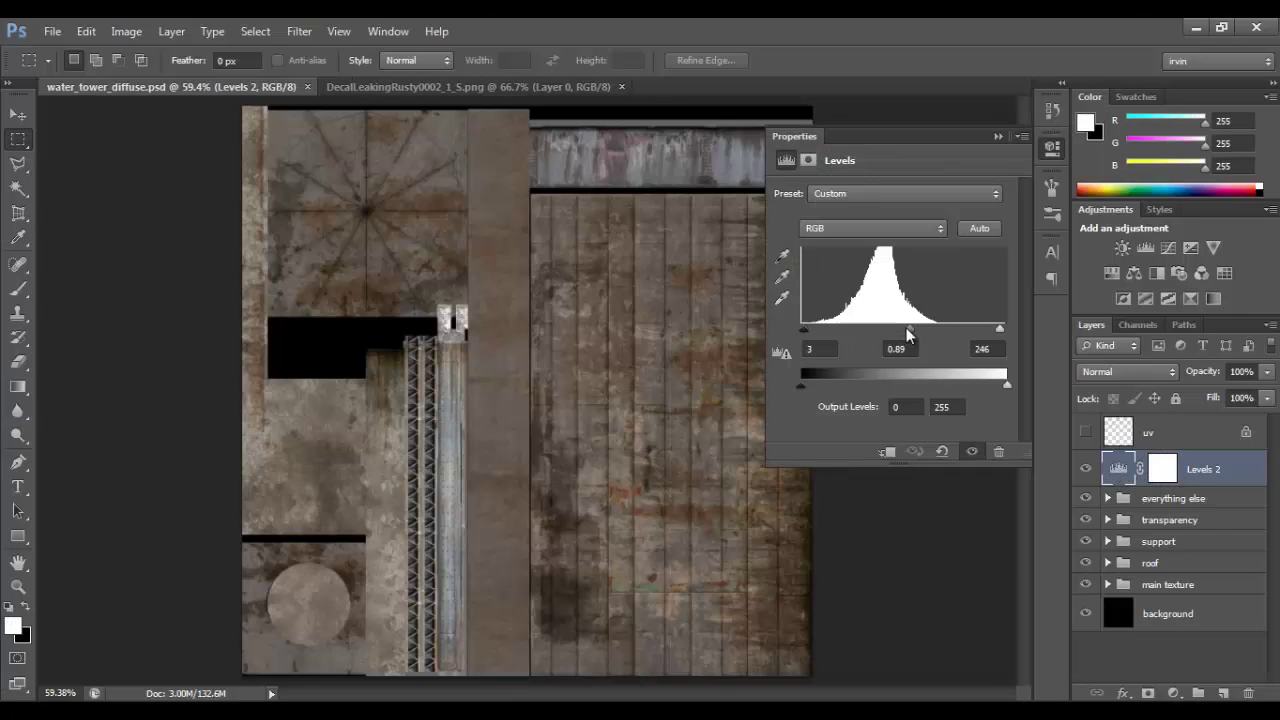
left_click_drag(911, 330, 916, 330)
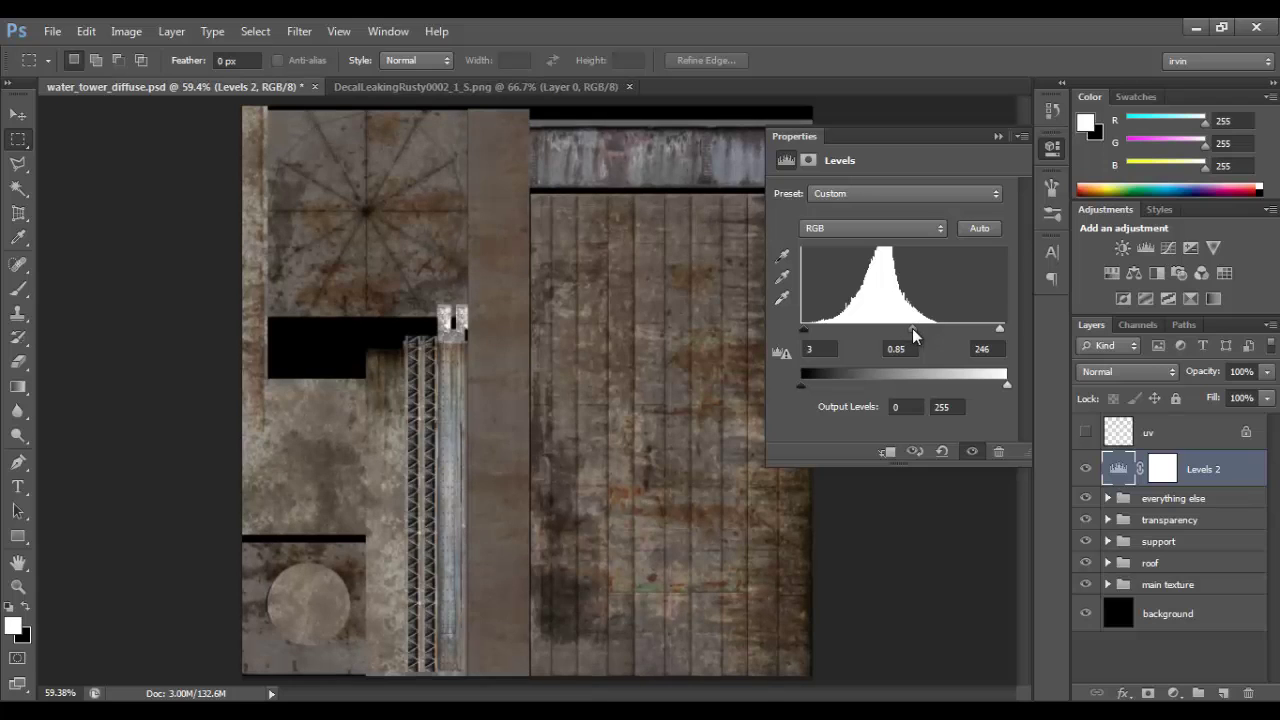
left_click(998, 136)
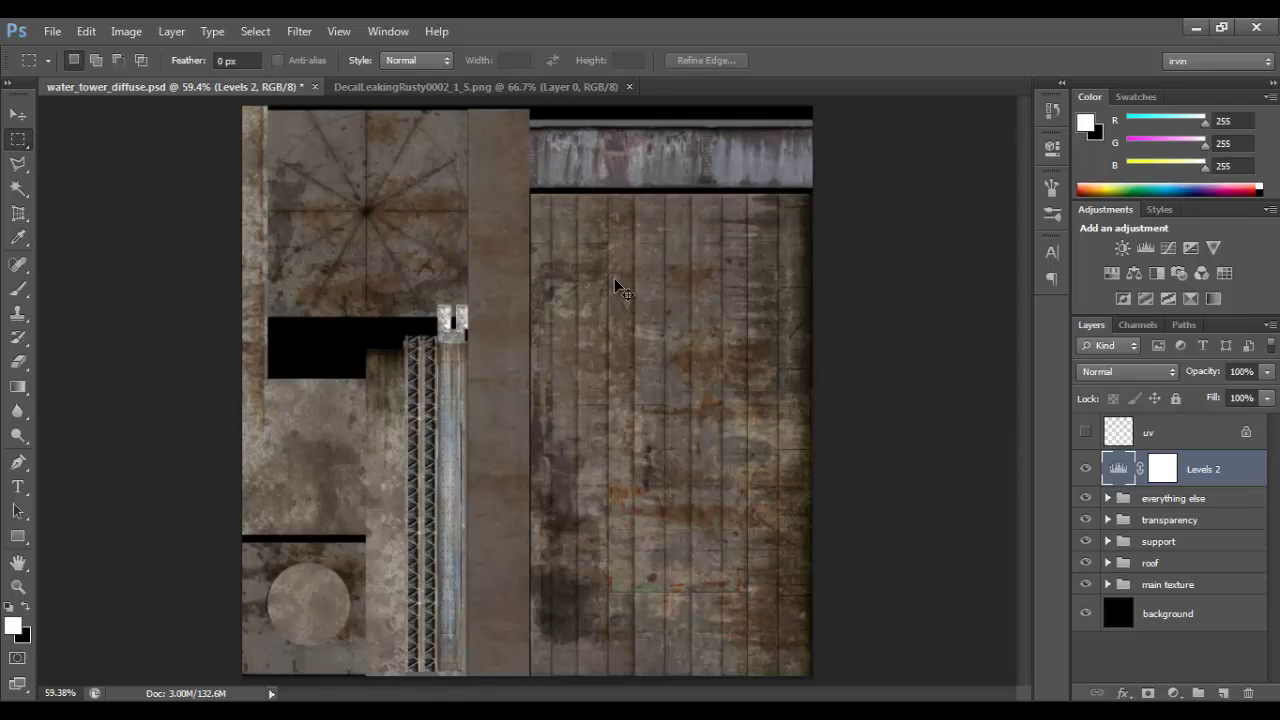
key("ctrl+s")
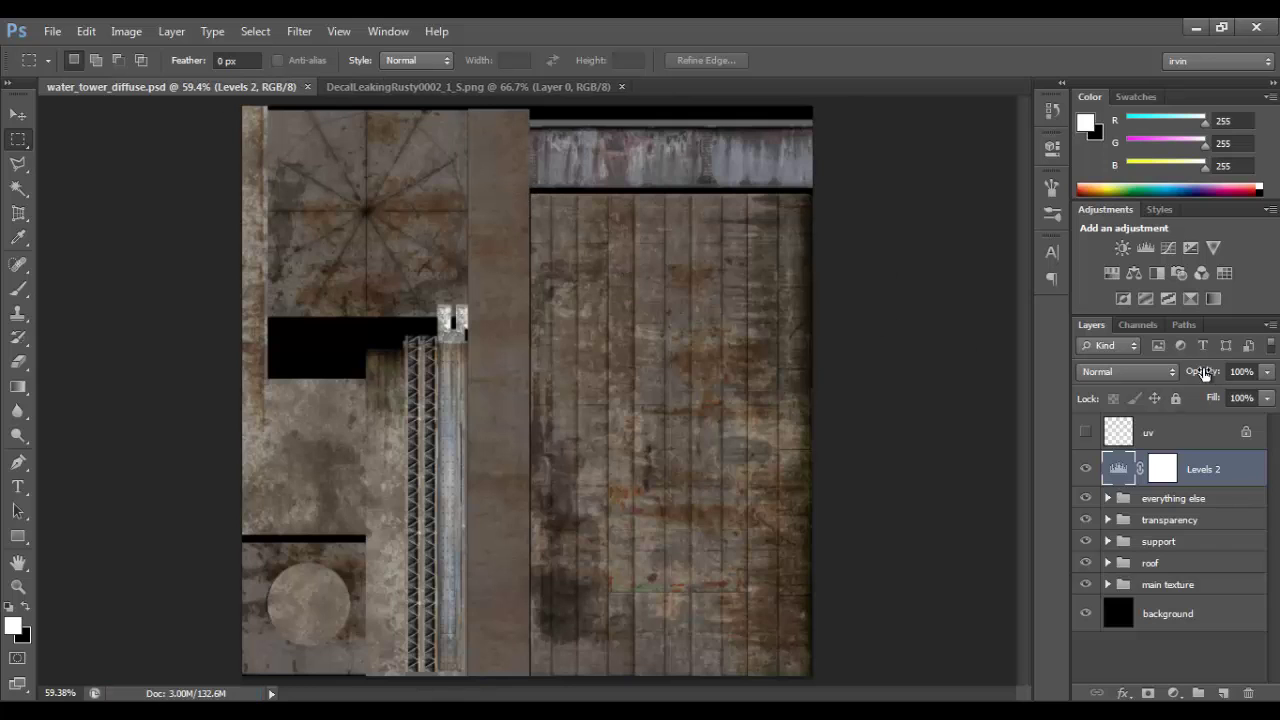
Flatten all layers and groups of the water tower texture into a single background layer
left_click(1146, 327)
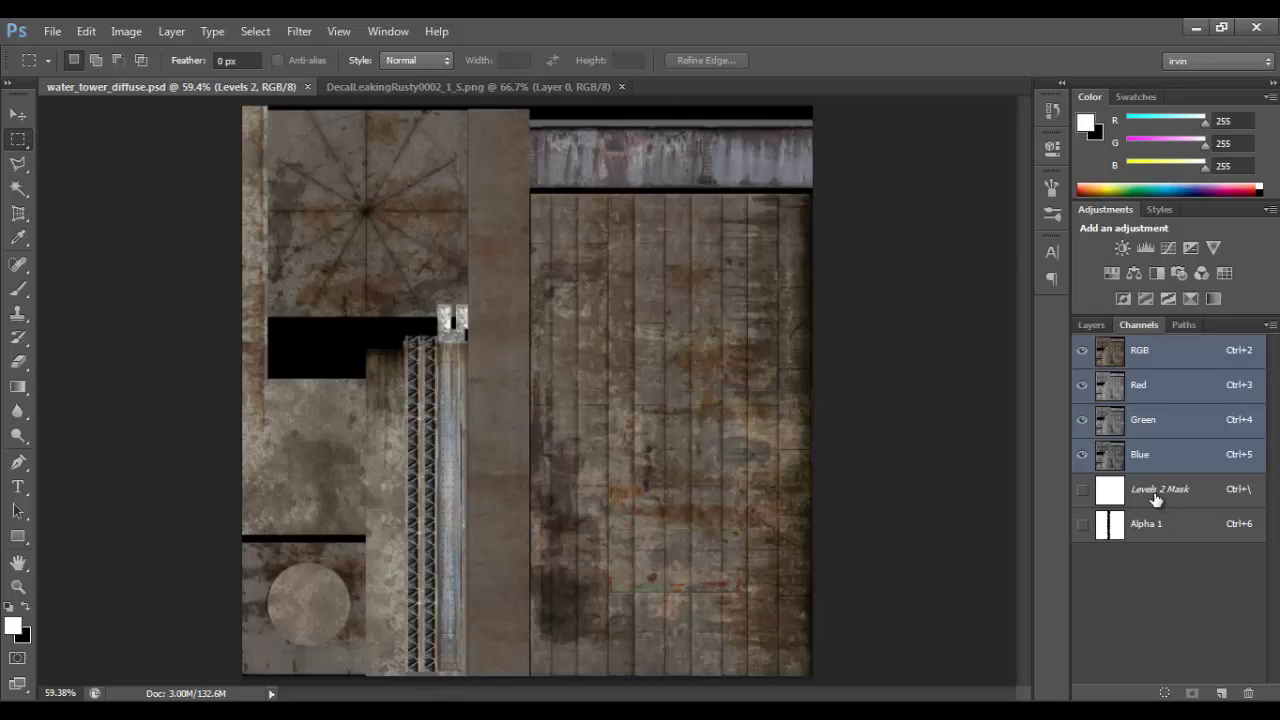
left_click(1092, 325)
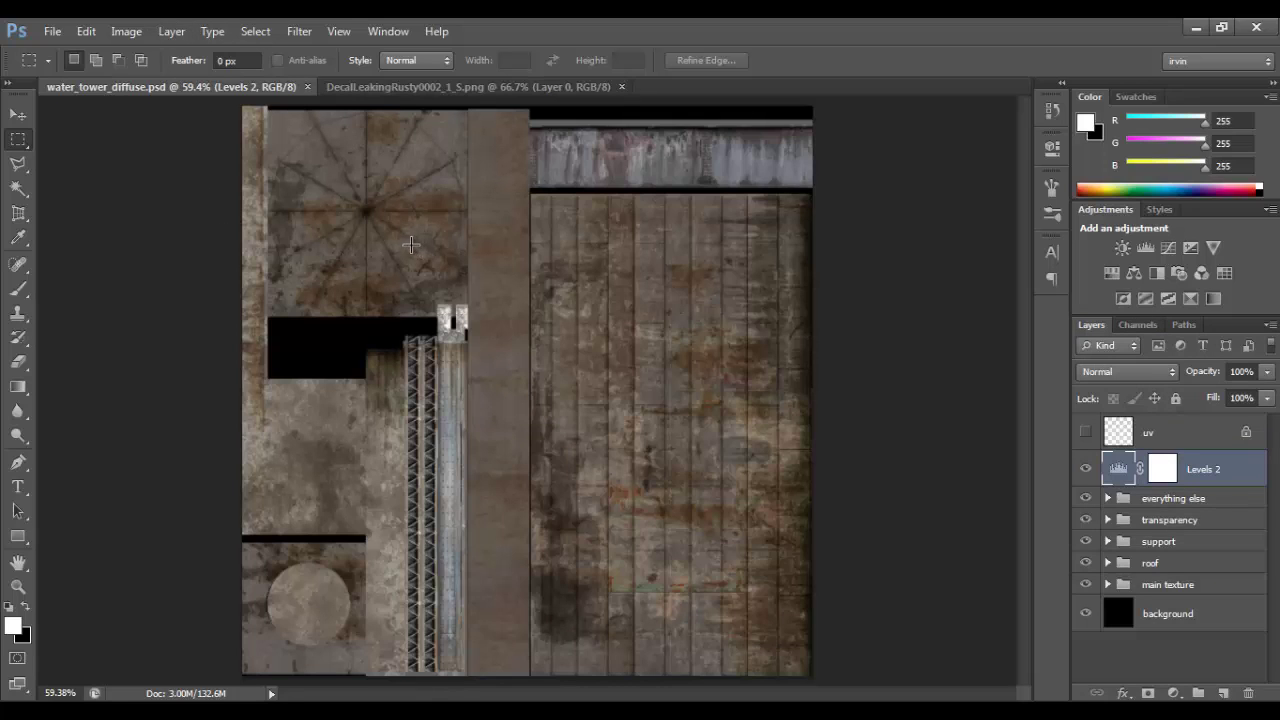
left_click(1180, 521)
left_click(1166, 584)
left_click(1166, 498)
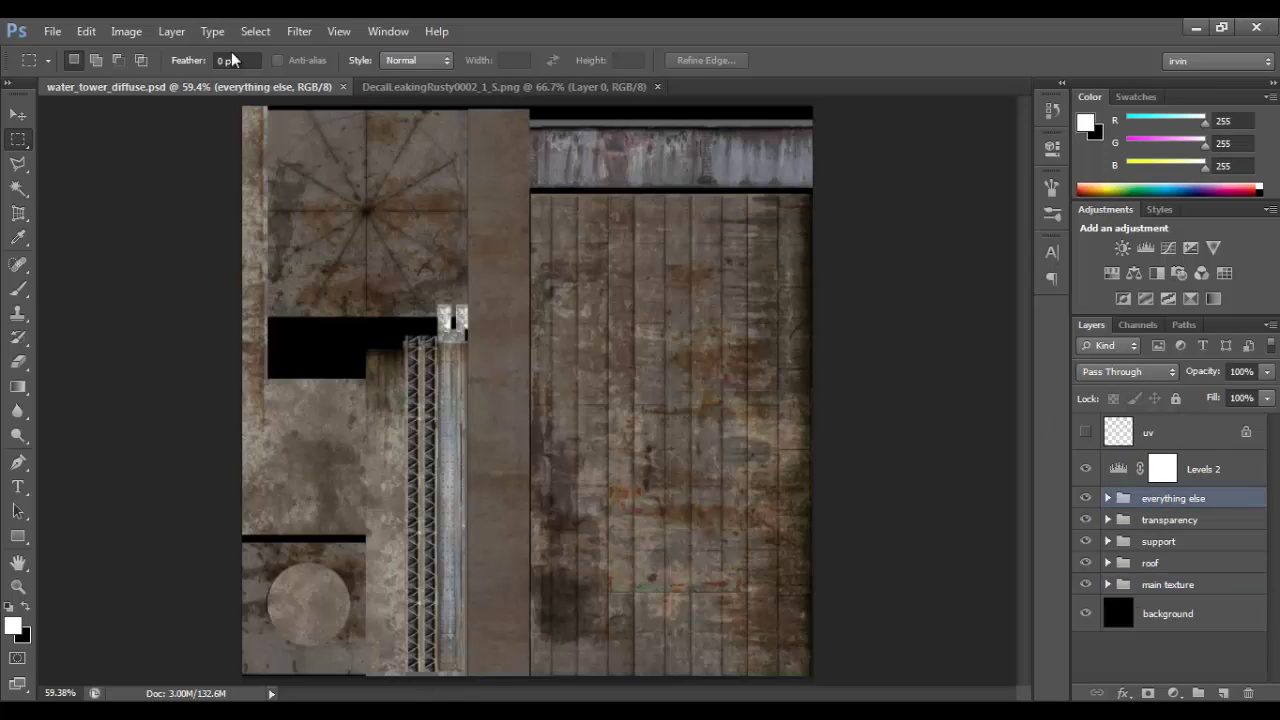
left_click(172, 31)
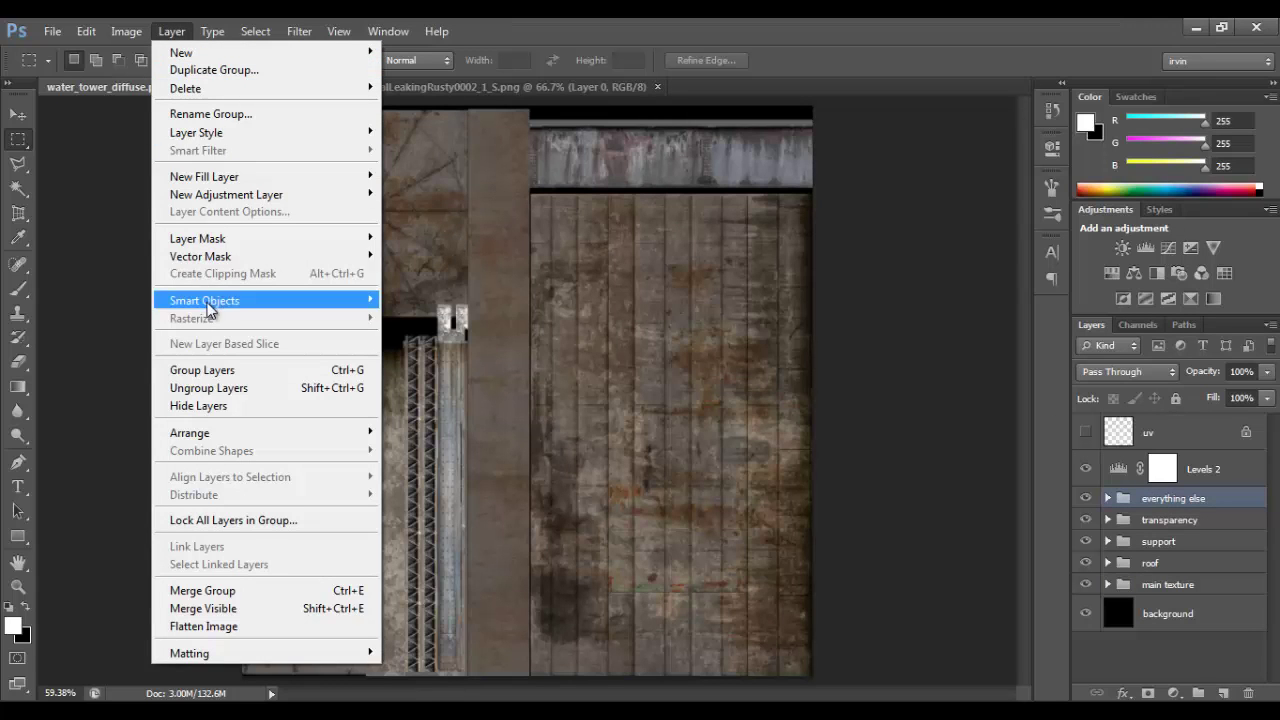
left_click(246, 626)
left_click(590, 296)
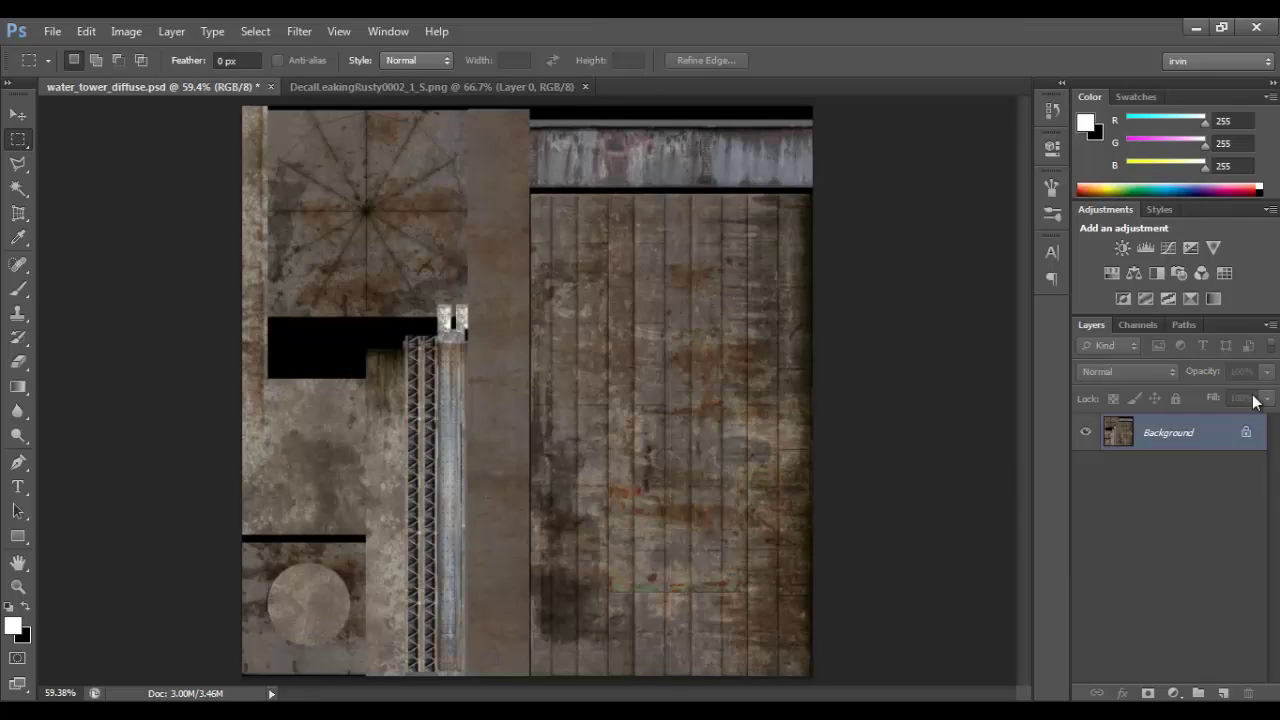
Check the Alpha 1 channel's railing and ladder mask in the flattened image, and return to the full-colour view
left_click(1133, 320)
left_click(1126, 500)
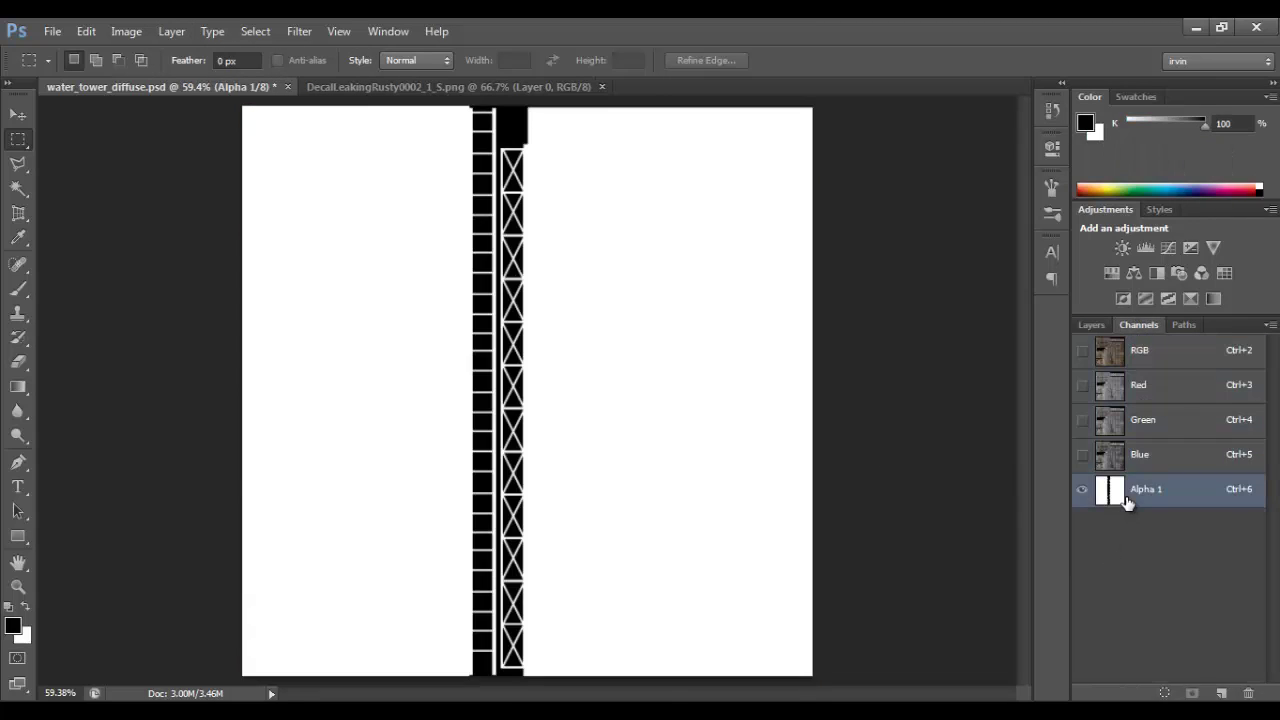
left_click(1140, 352)
left_click(1091, 324)
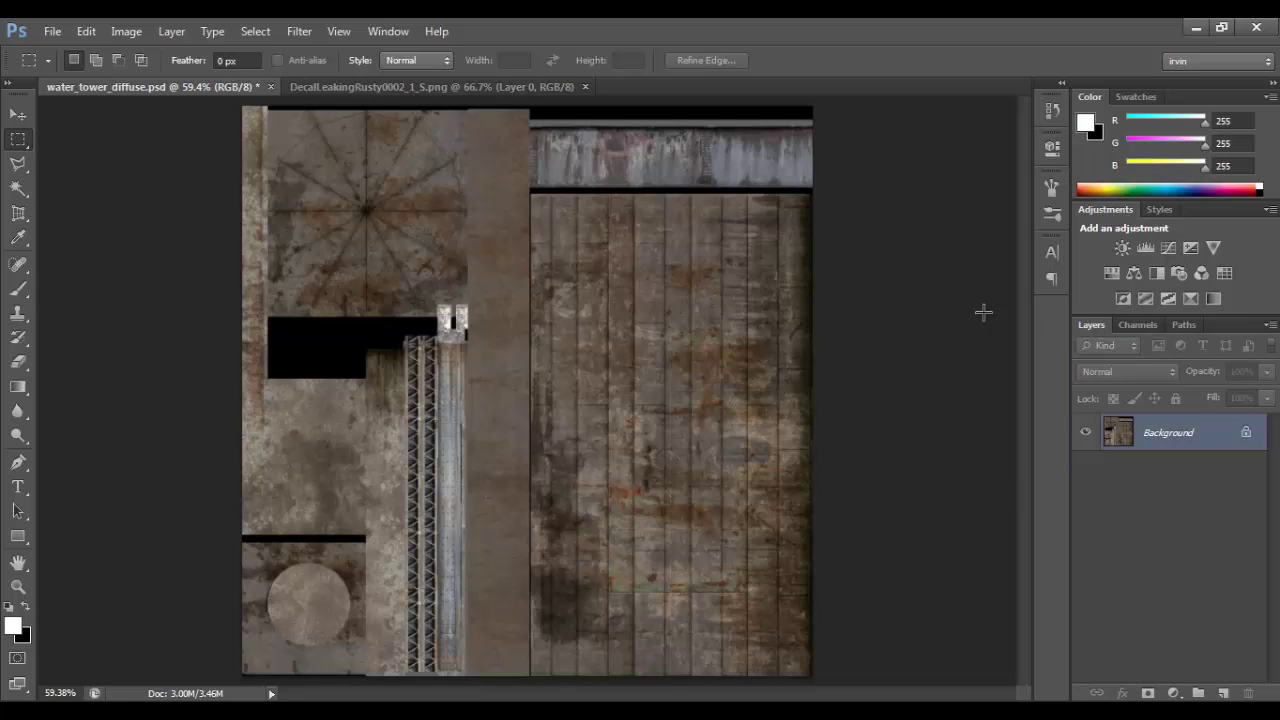
Save the flattened texture in the textures folder as the Targa file water_tower_diffuse.tga at 32 bits/pixel without RLE compression
left_click(53, 27)
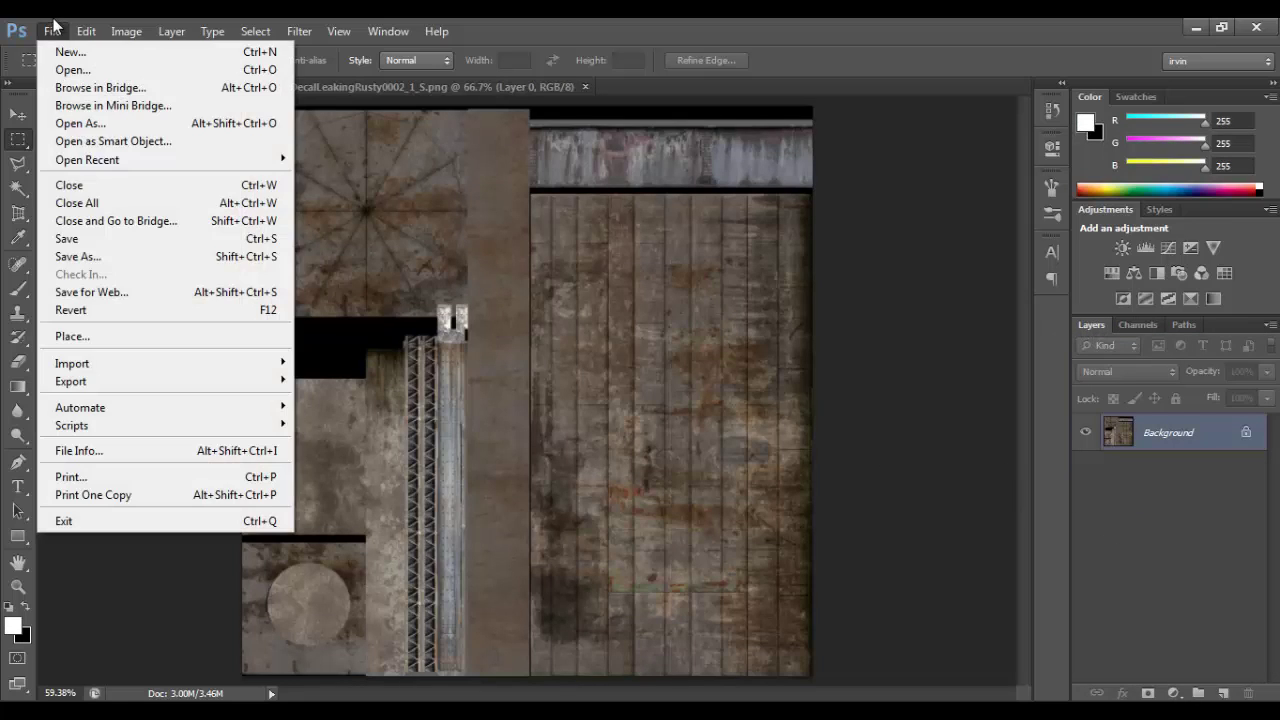
left_click(140, 256)
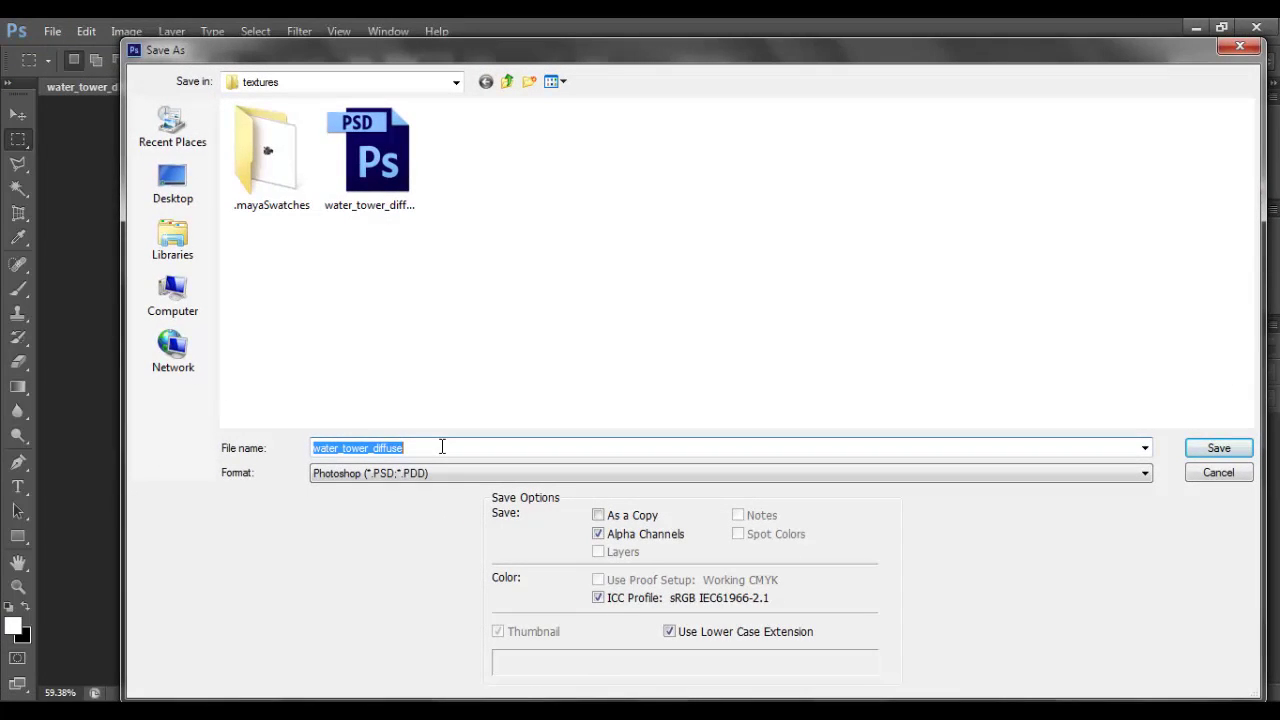
left_click(411, 476)
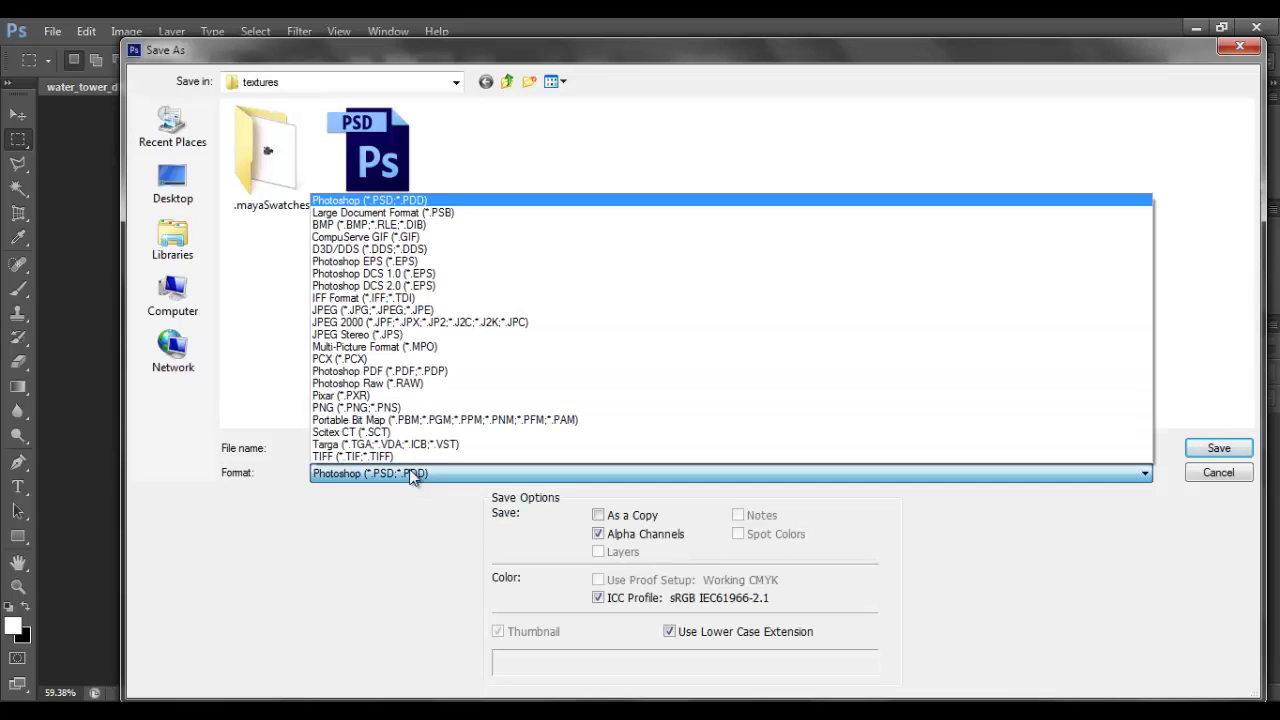
left_click(365, 443)
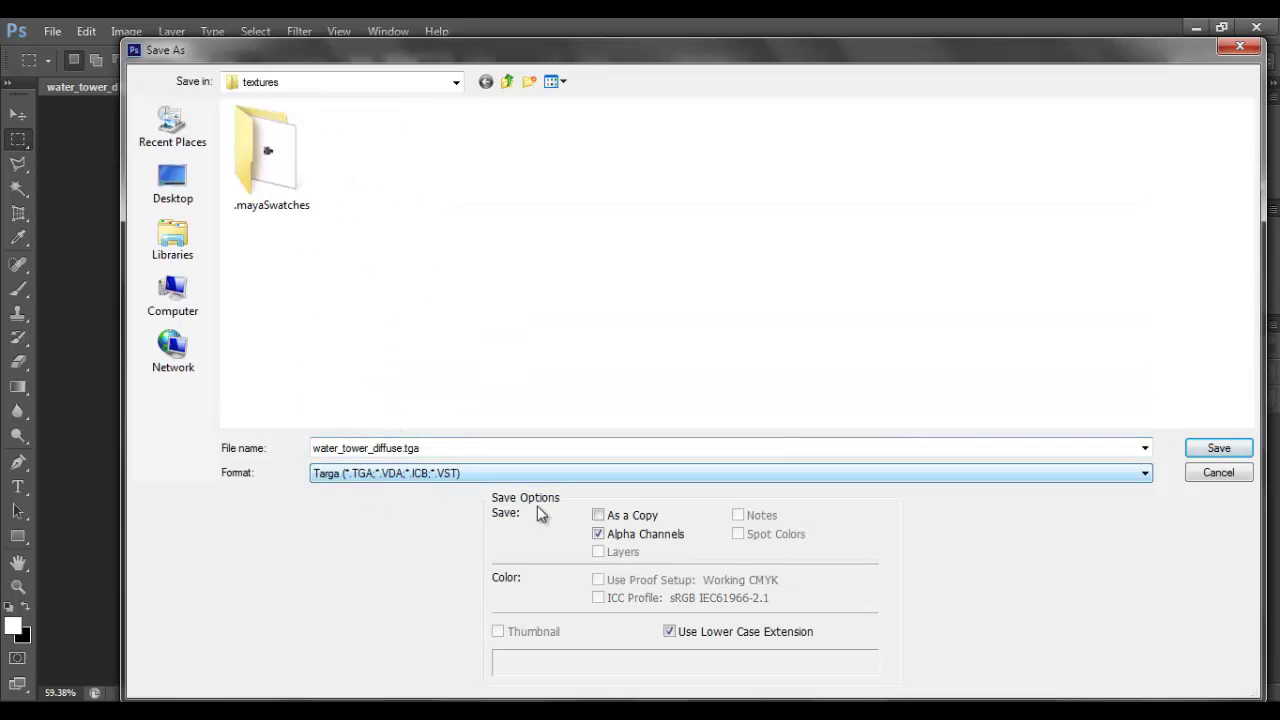
left_click(598, 534)
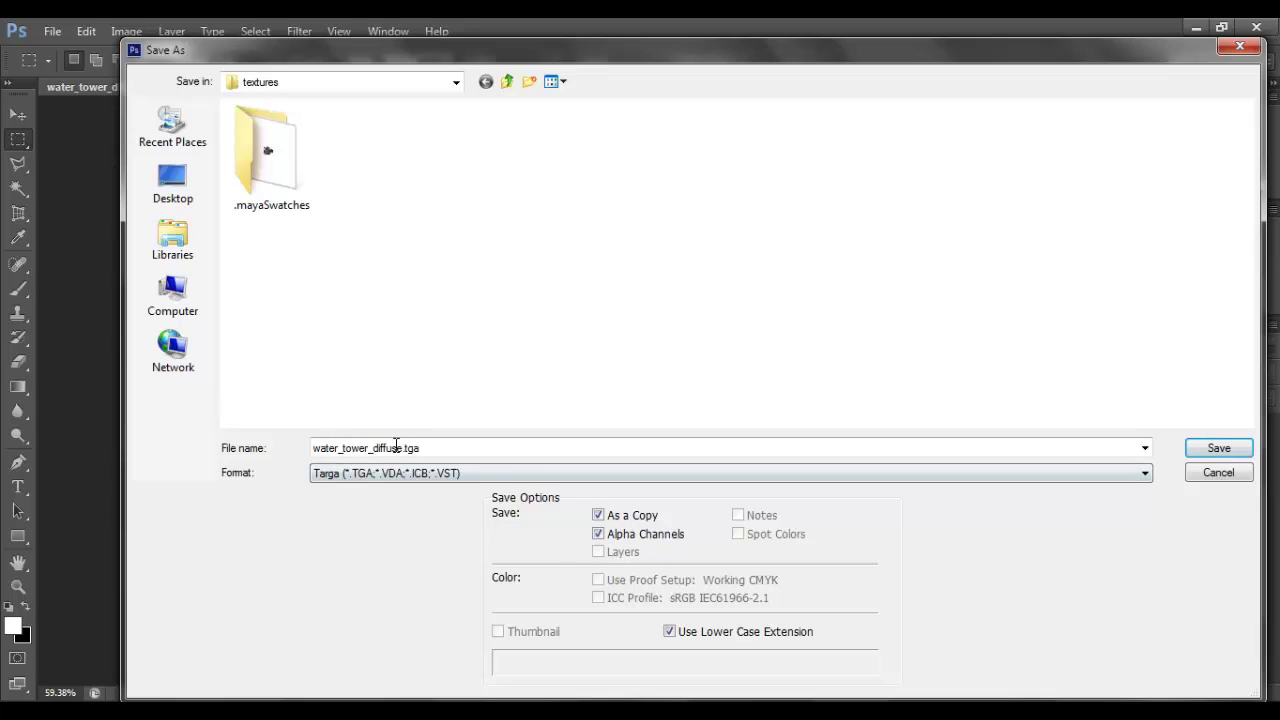
left_click(1216, 447)
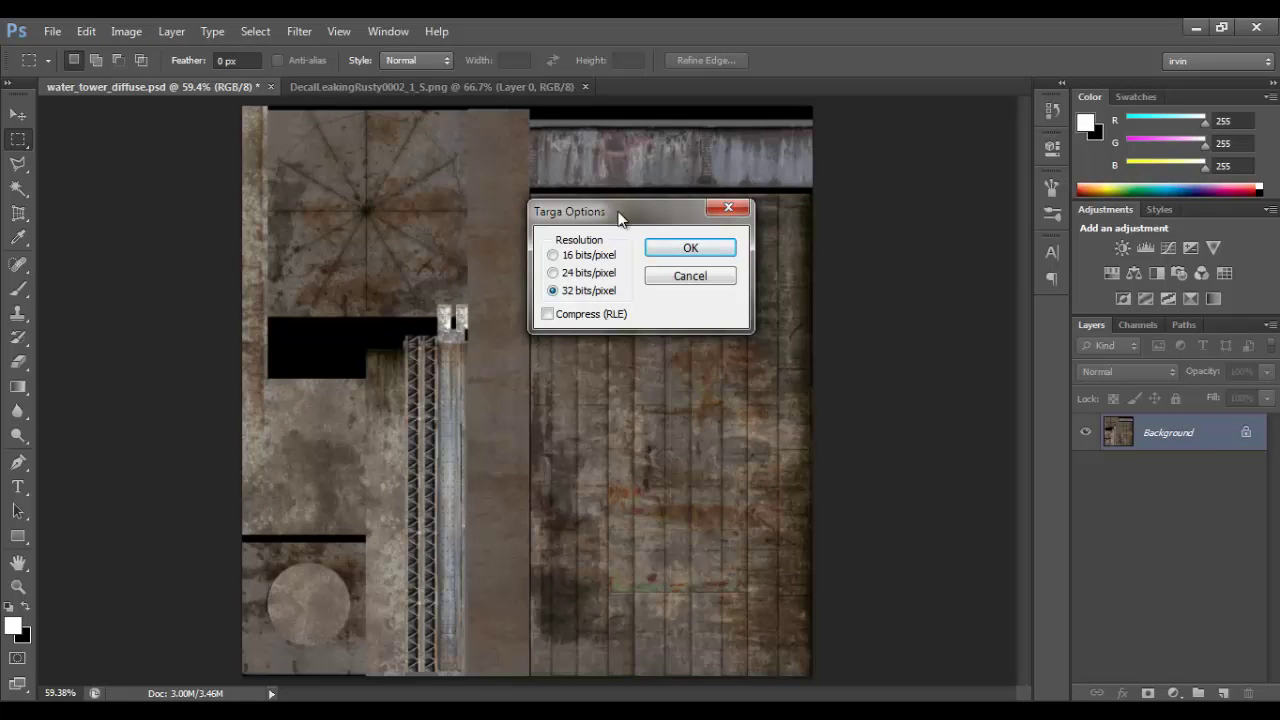
left_click_drag(620, 218, 630, 215)
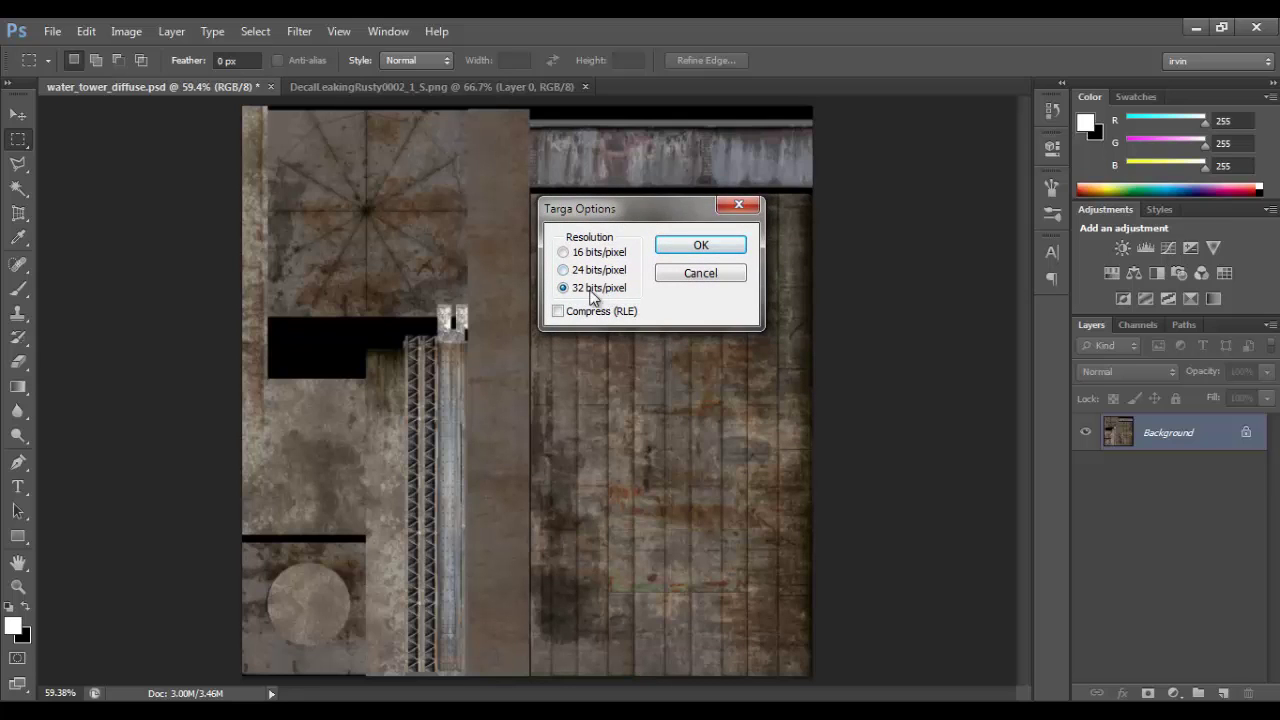
left_click_drag(594, 210, 585, 213)
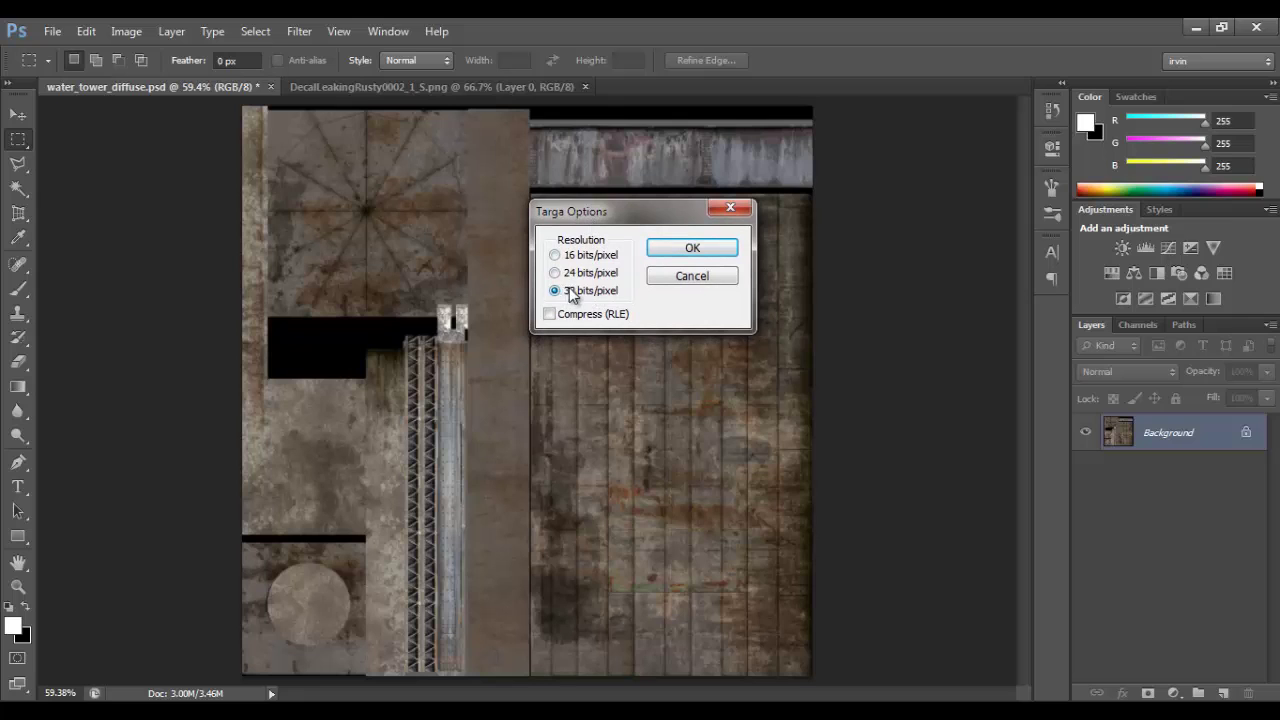
left_click(688, 248)
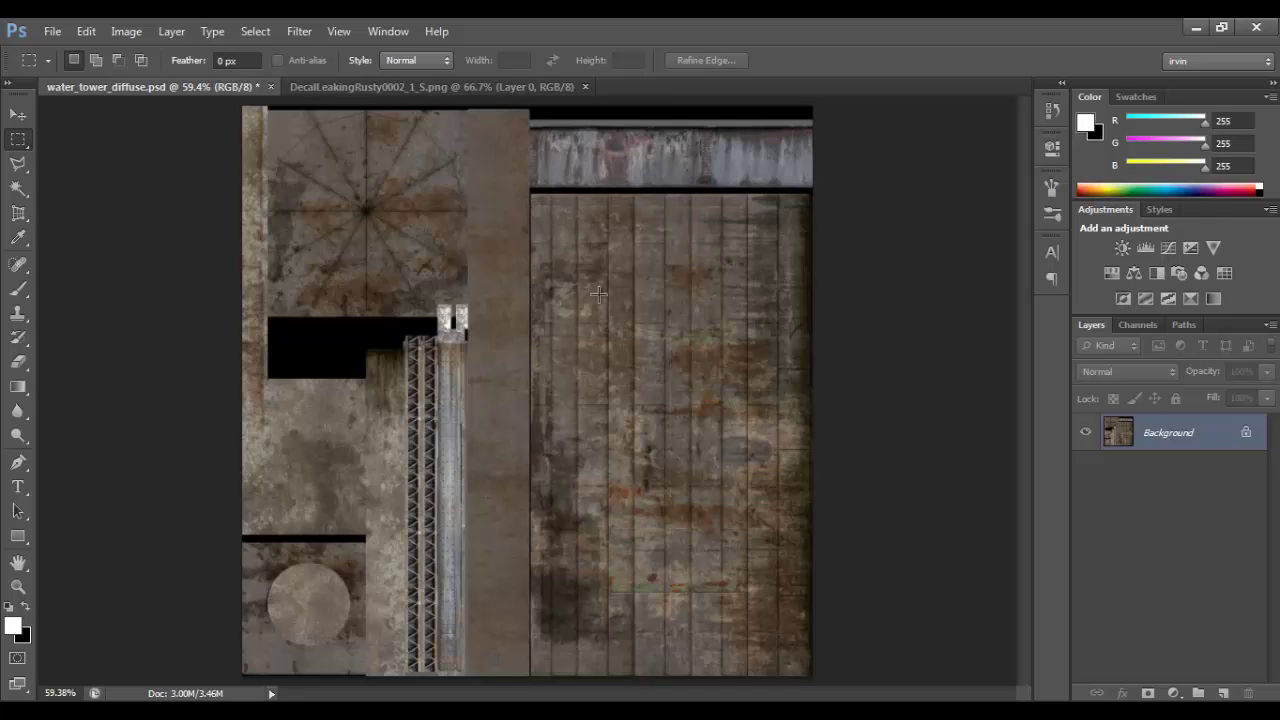
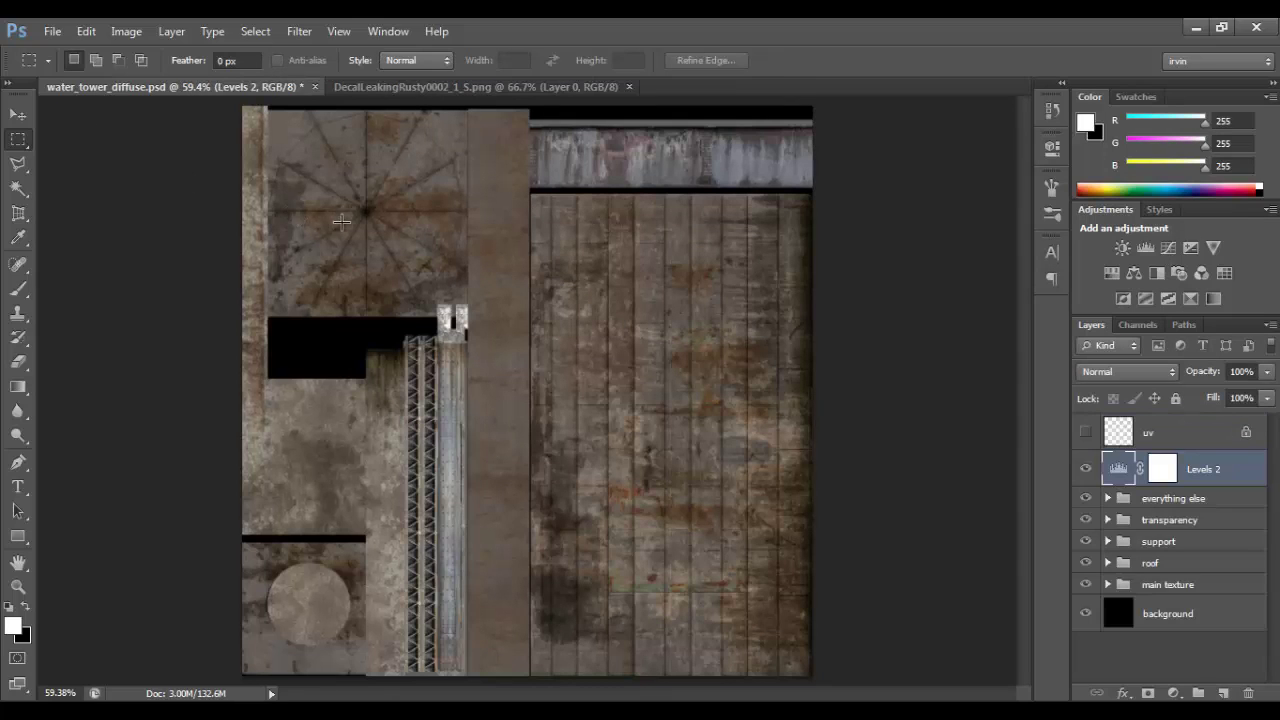
Switch to Maya, select the water tower and break the transparency and color connections of its waterTowerMat material
left_click(1159, 498)
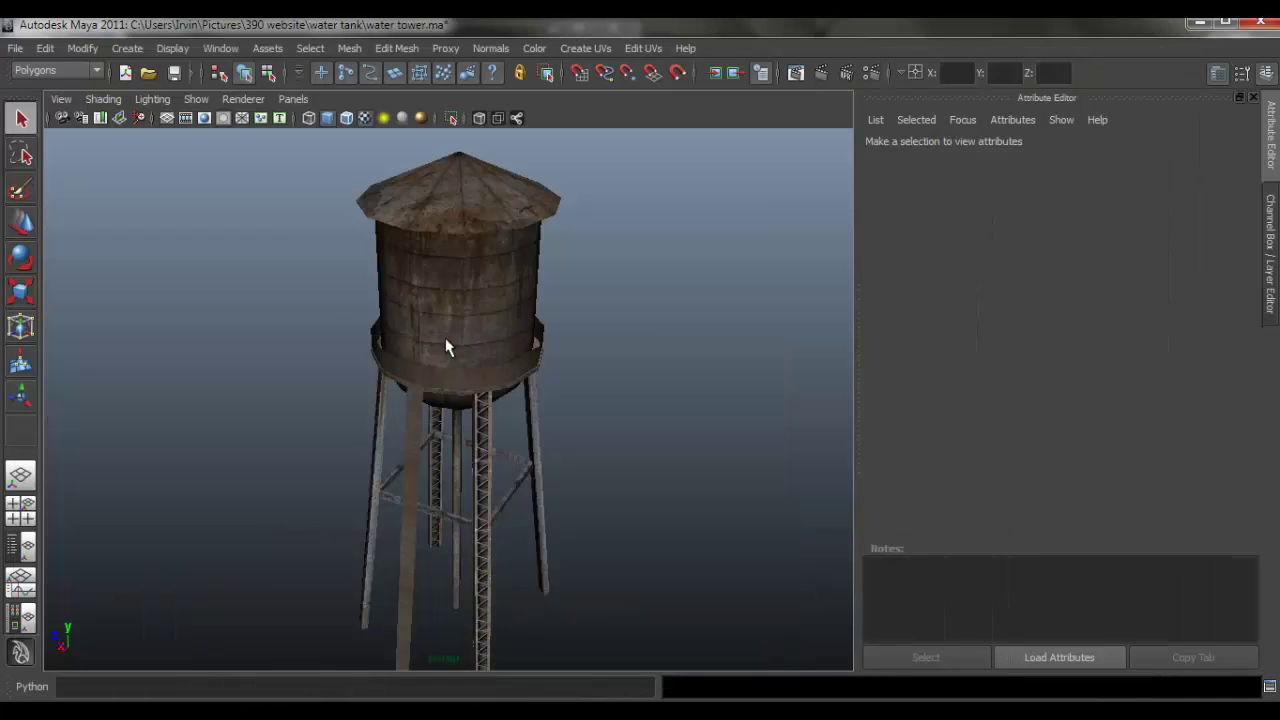
right_click_drag(443, 343, 443, 286, "alt")
left_click(545, 307)
mouse_move(443, 286)
left_mouse_down("alt")
mouse_move(491, 314)
mouse_move(465, 297)
left_mouse_up("alt")
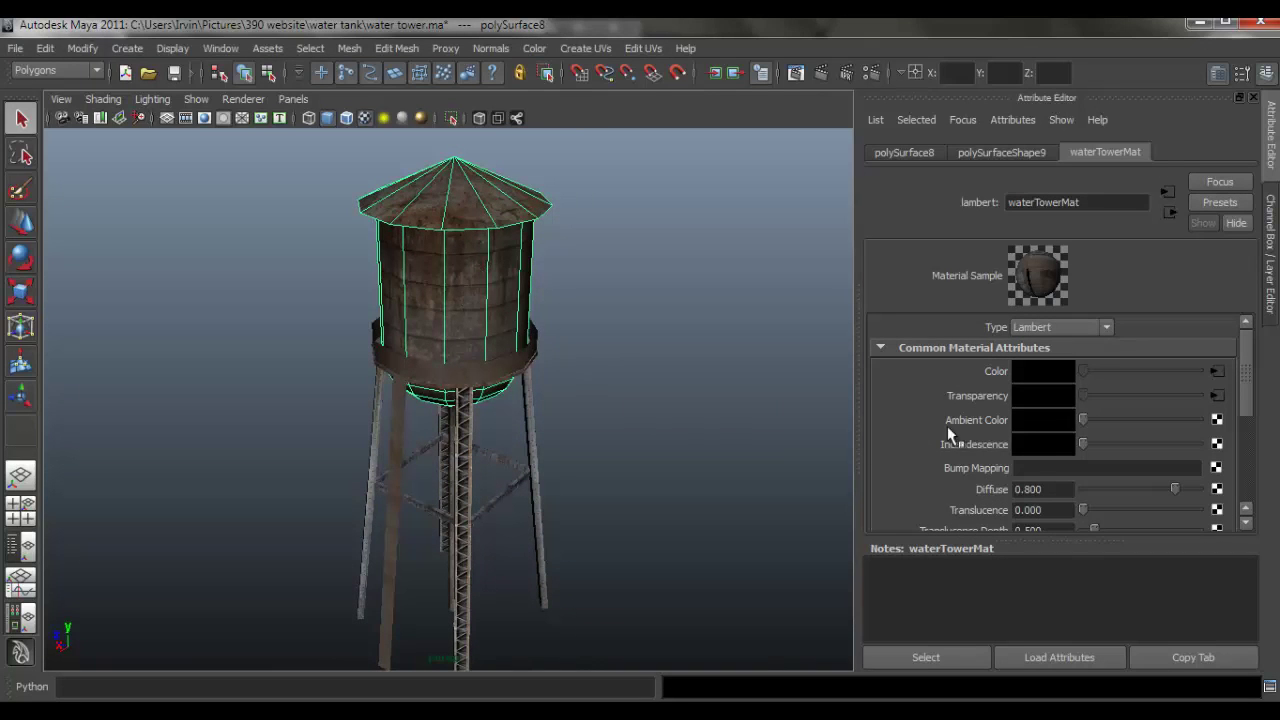
right_click(997, 400)
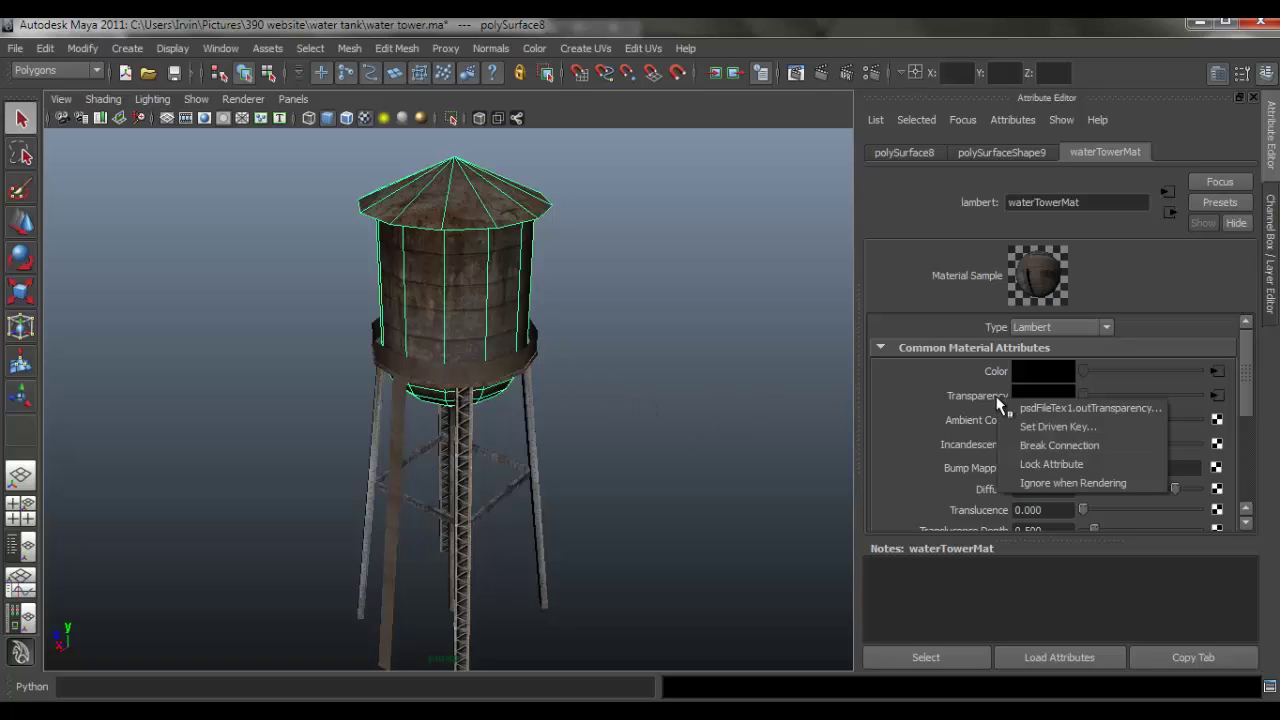
left_click(1012, 441)
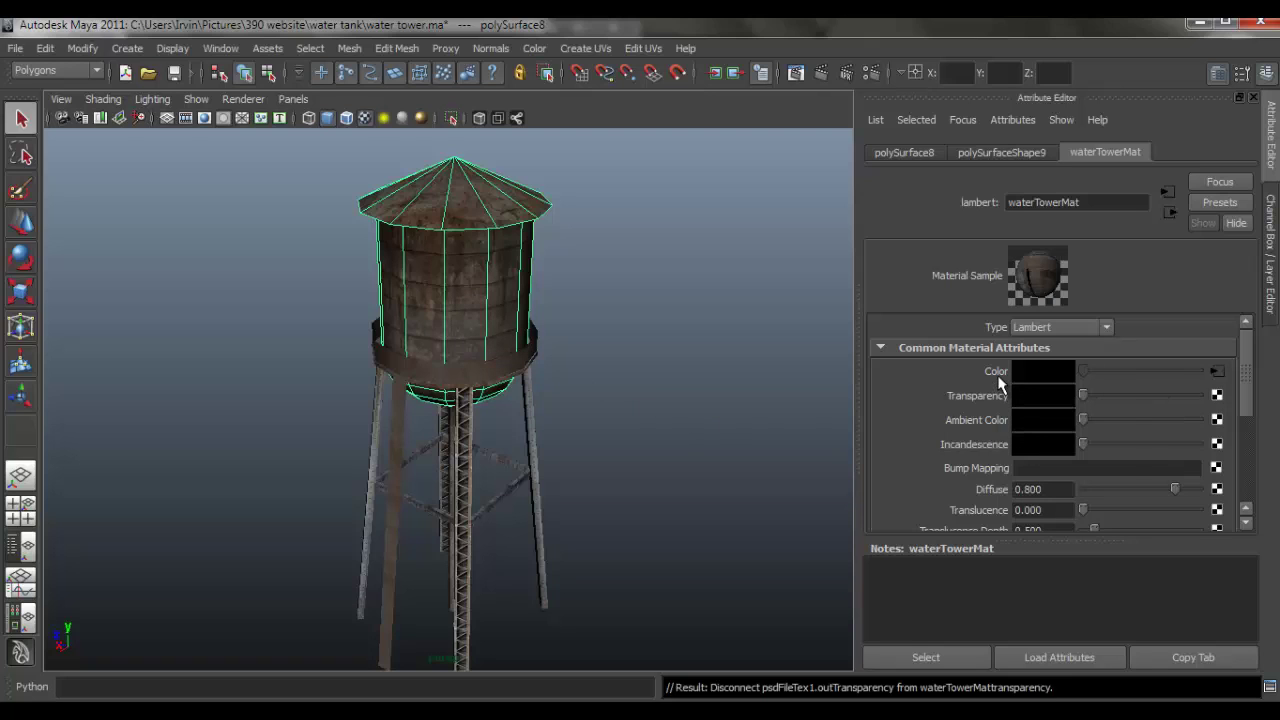
right_click(1002, 384)
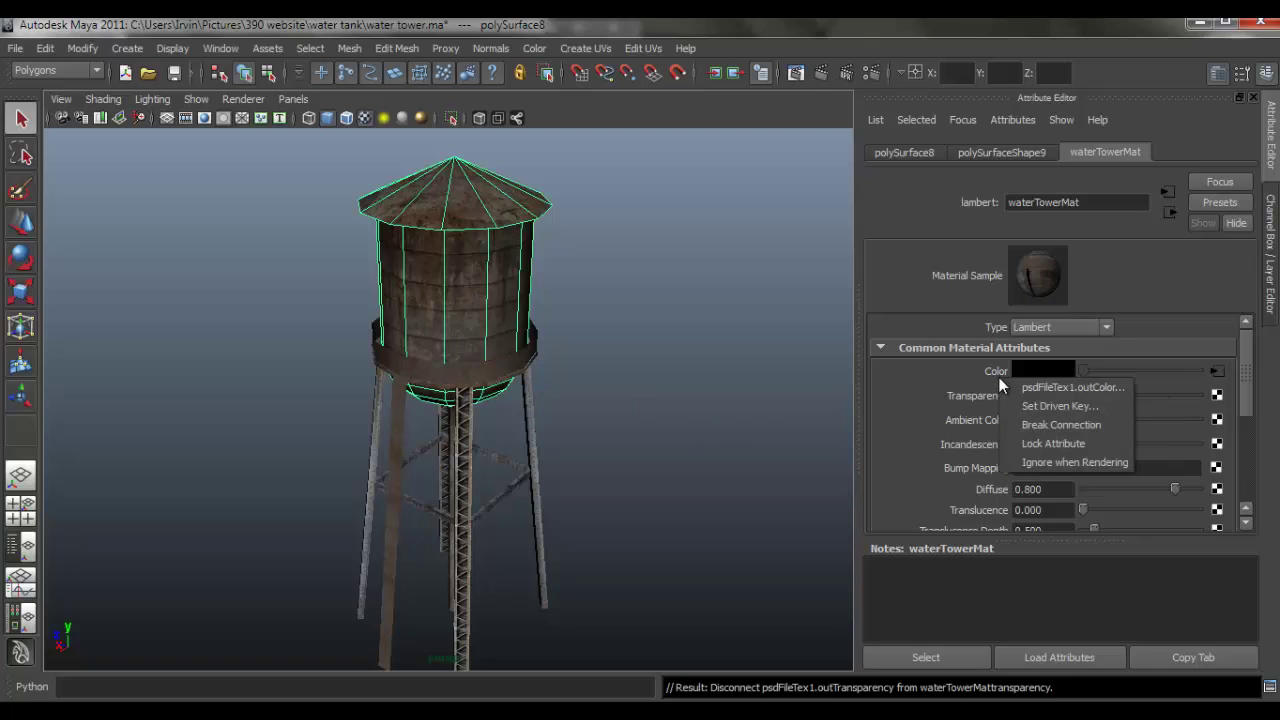
left_click(1032, 425)
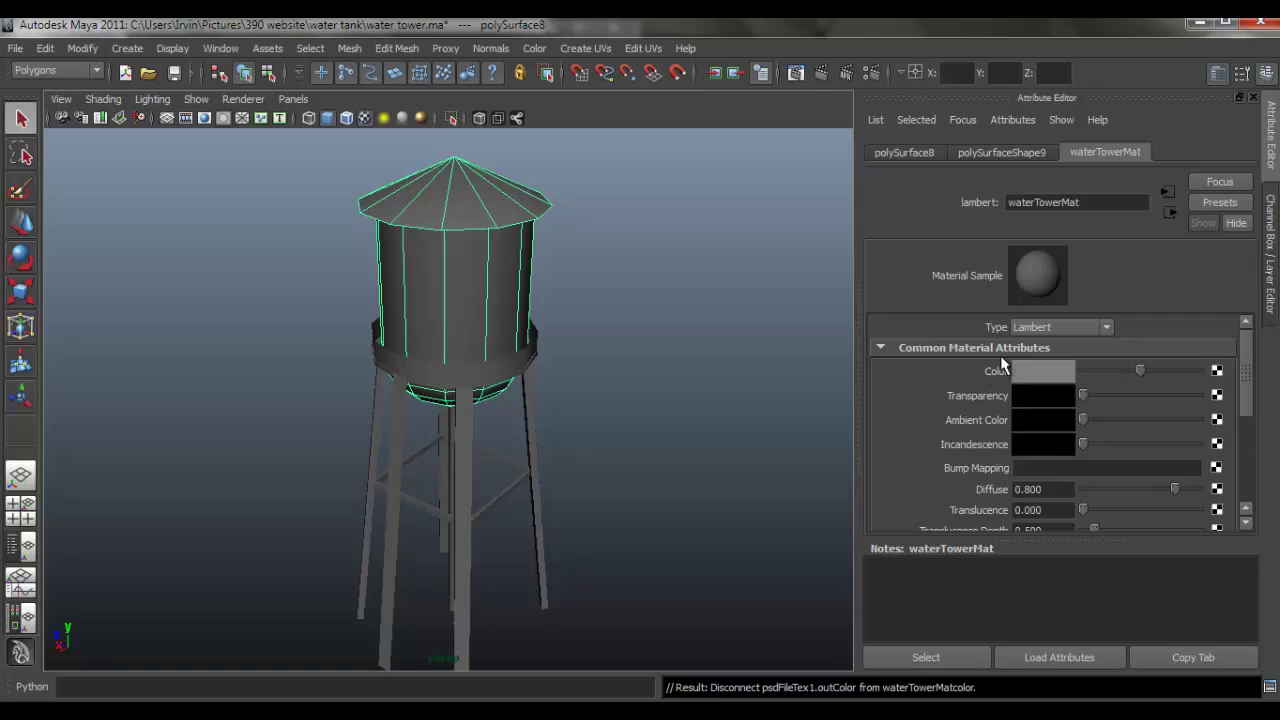
Connect a File texture to waterTowerMat's color and load water_tower_diffuse.tga from the textures folder as its image
left_click(1216, 371)
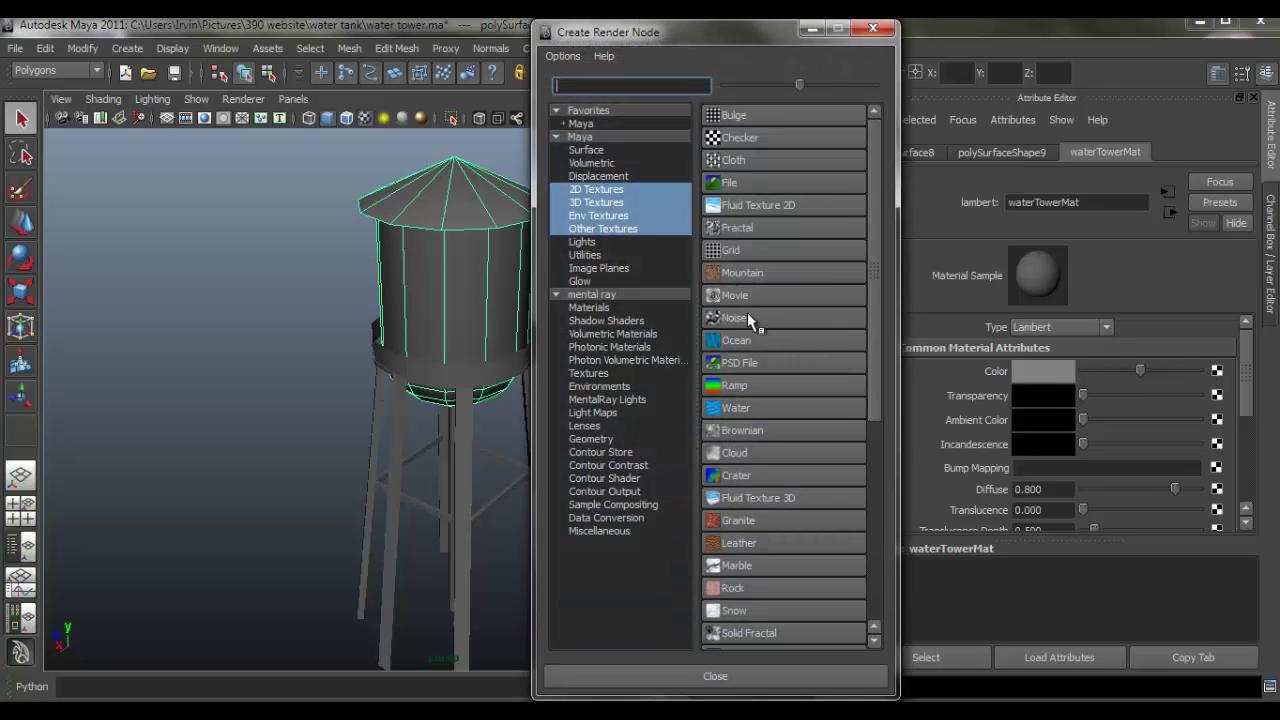
left_click(734, 185)
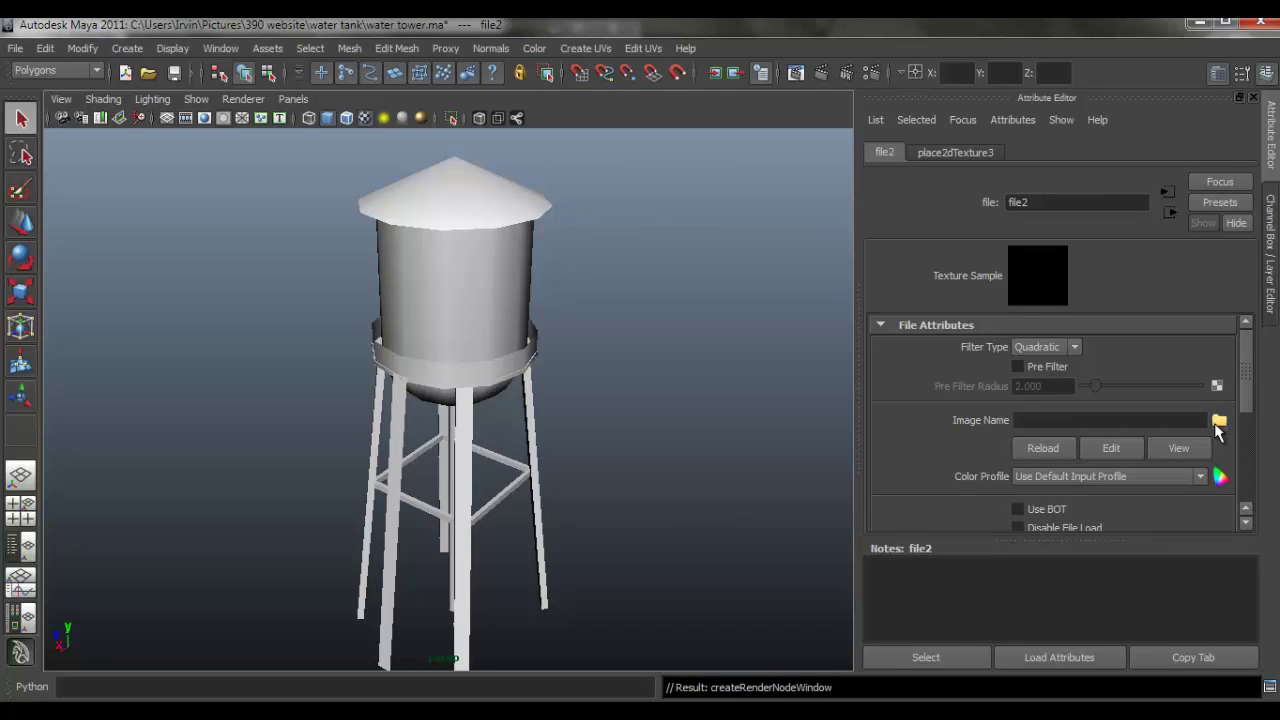
left_click(1218, 423)
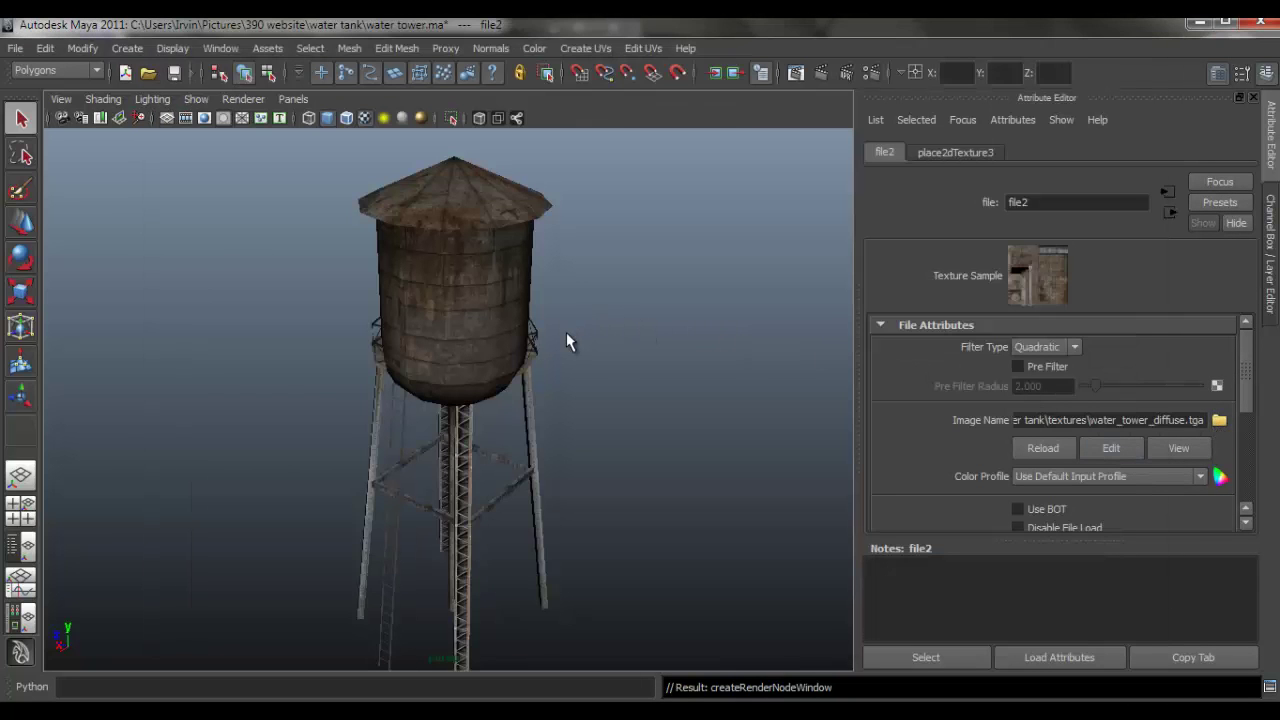
Examine the textured water tower from several sides, including the roof, railing, ladder, support legs and underside of the tank
left_click_drag(390, 344, 449, 335, "alt")
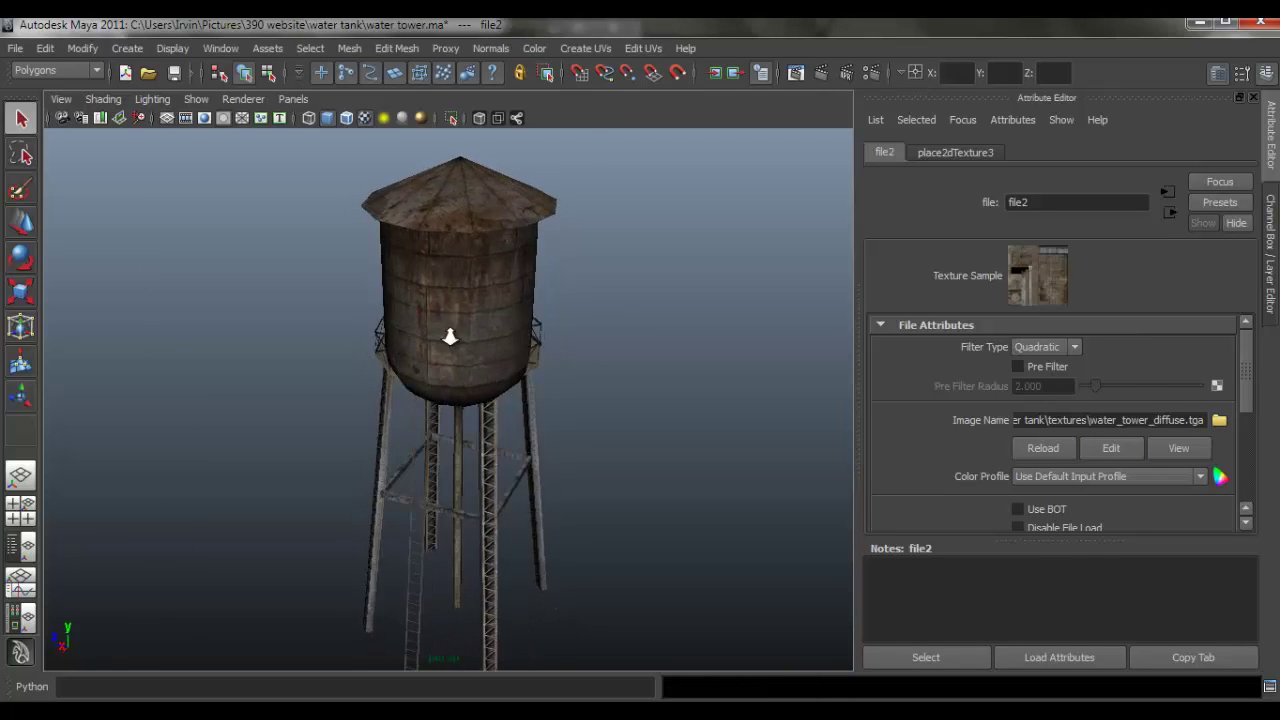
right_click_drag(449, 335, 602, 377, "alt")
left_click_drag(600, 377, 475, 343, "alt")
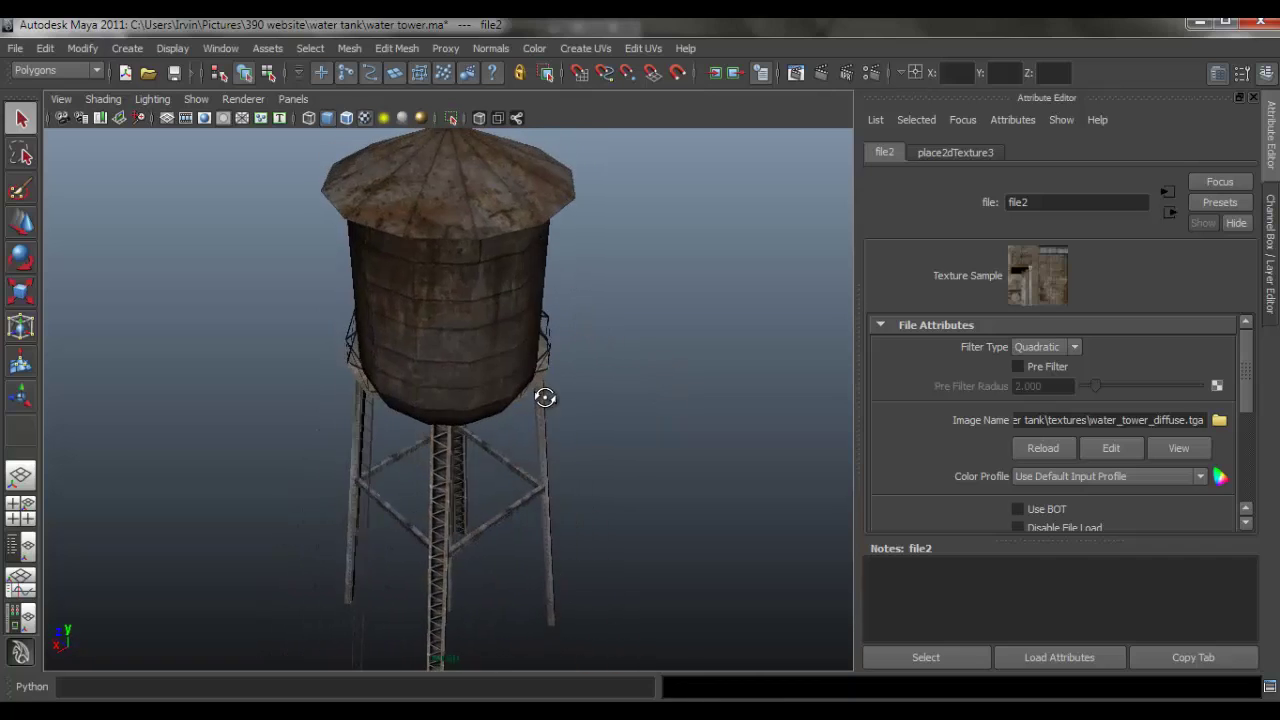
right_click_drag(567, 390, 589, 337, "alt")
left_click_drag(589, 337, 651, 331, "alt")
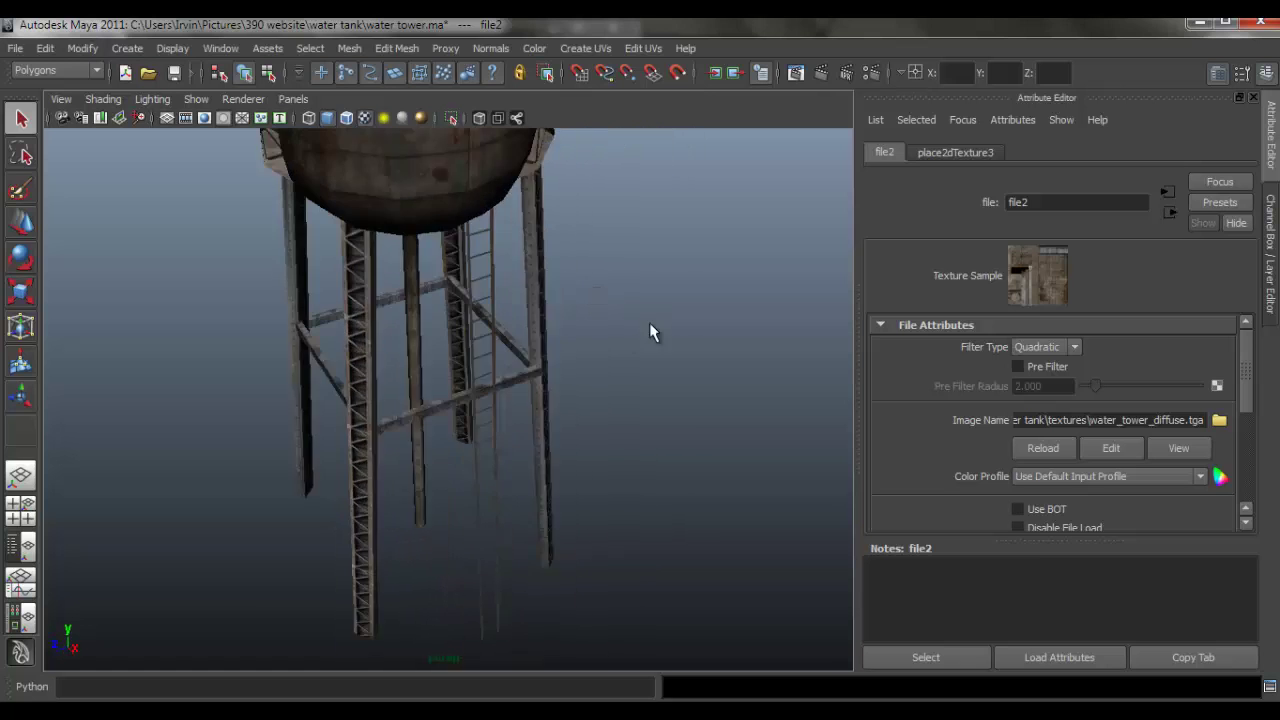
middle_click_drag(651, 331, 517, 289, "alt")
right_click_drag(517, 289, 706, 445, "alt")
left_click_drag(704, 445, 585, 367, "alt")
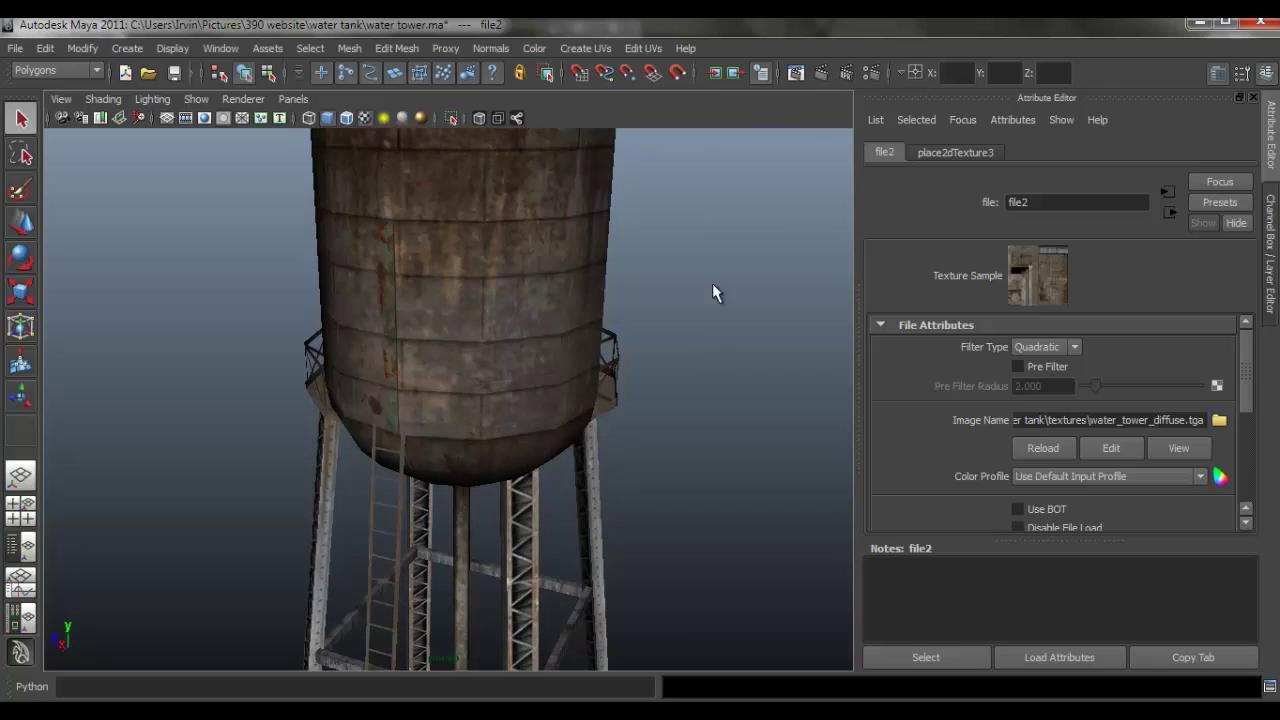
Render the current view with Maya Software and examine the railing and ladder transparency up close
left_click(822, 74)
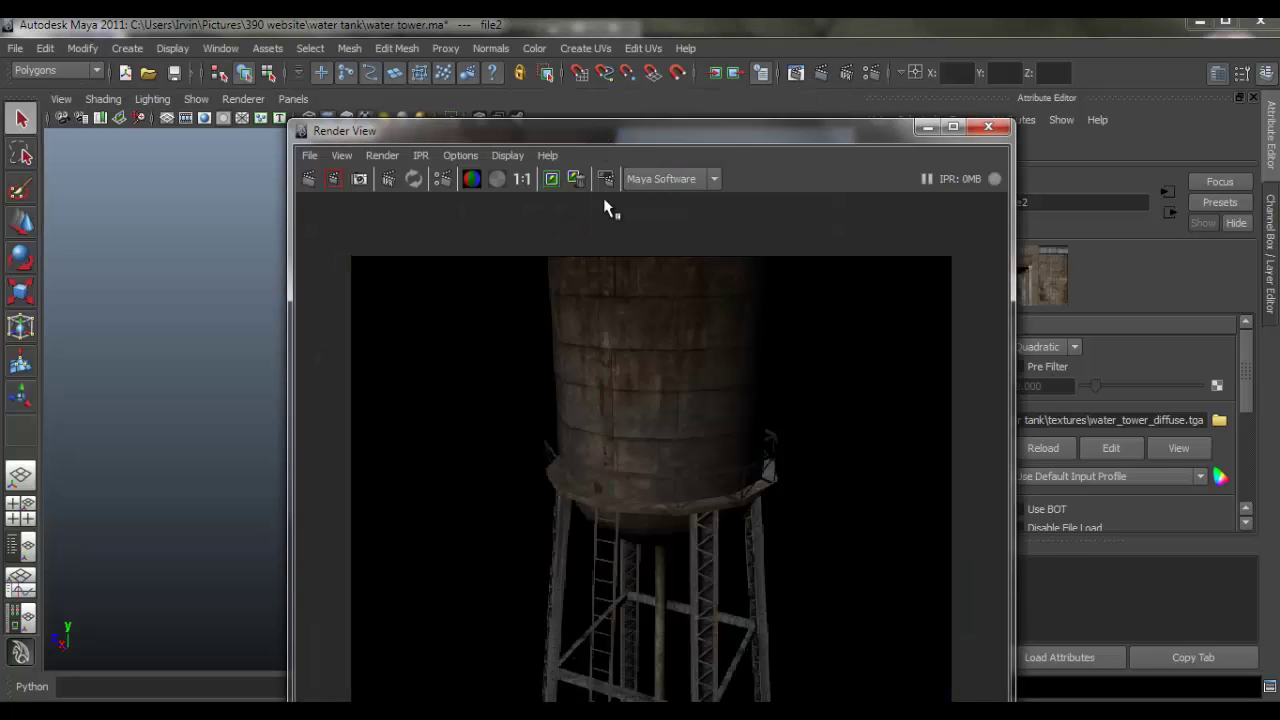
middle_click_drag(734, 398, 749, 304, "alt")
scroll(836, 393, "up", 3)
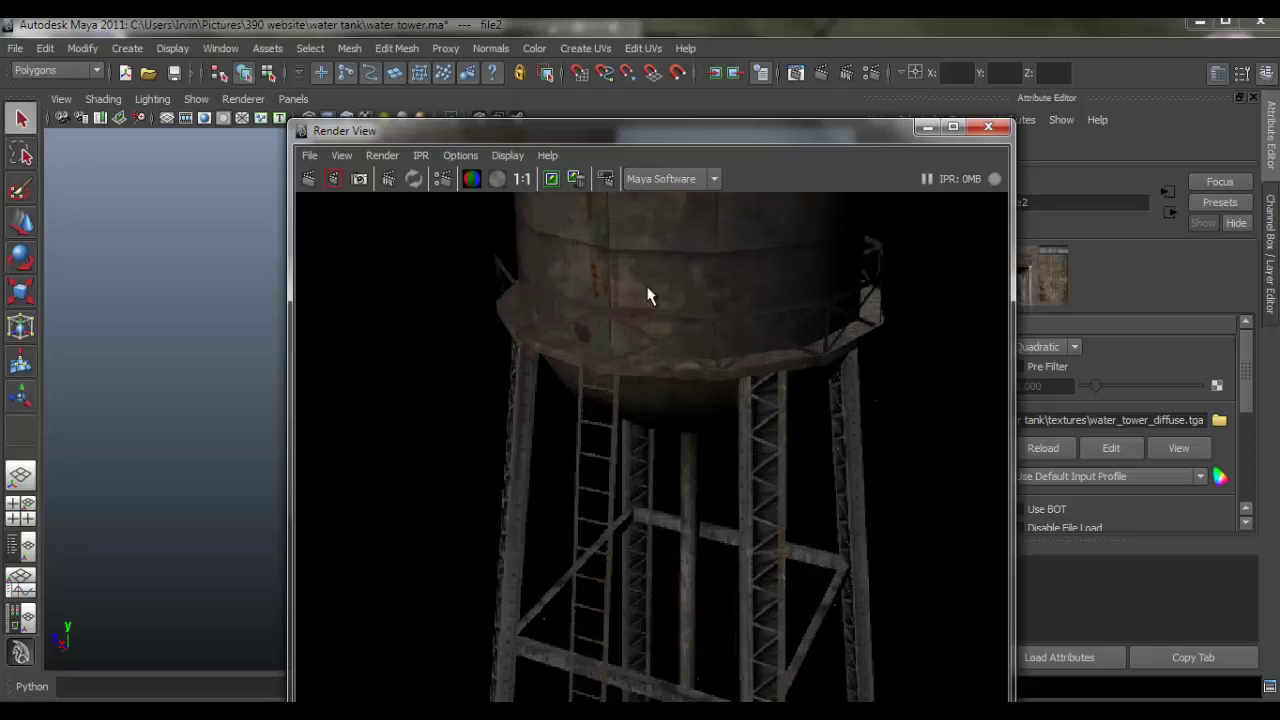
Render the water tower with mental ray, examine the result, and close the render window
left_click(690, 182)
left_click(666, 228)
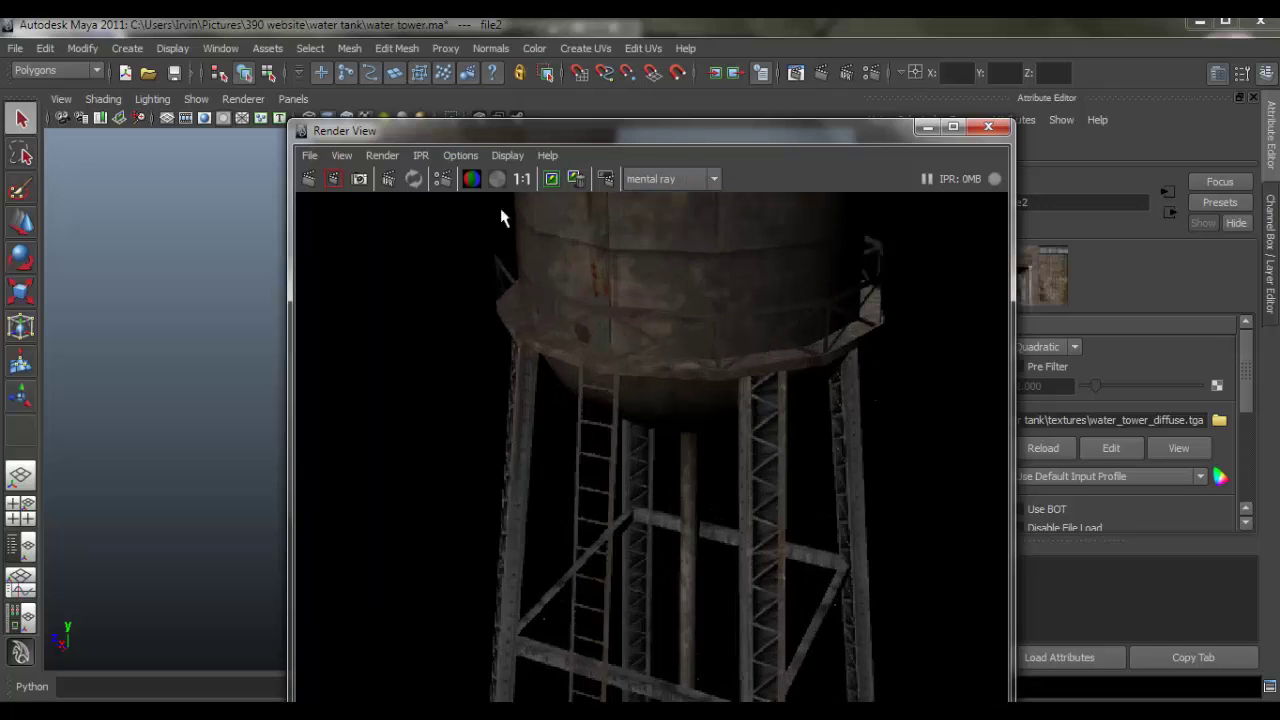
left_click(309, 179)
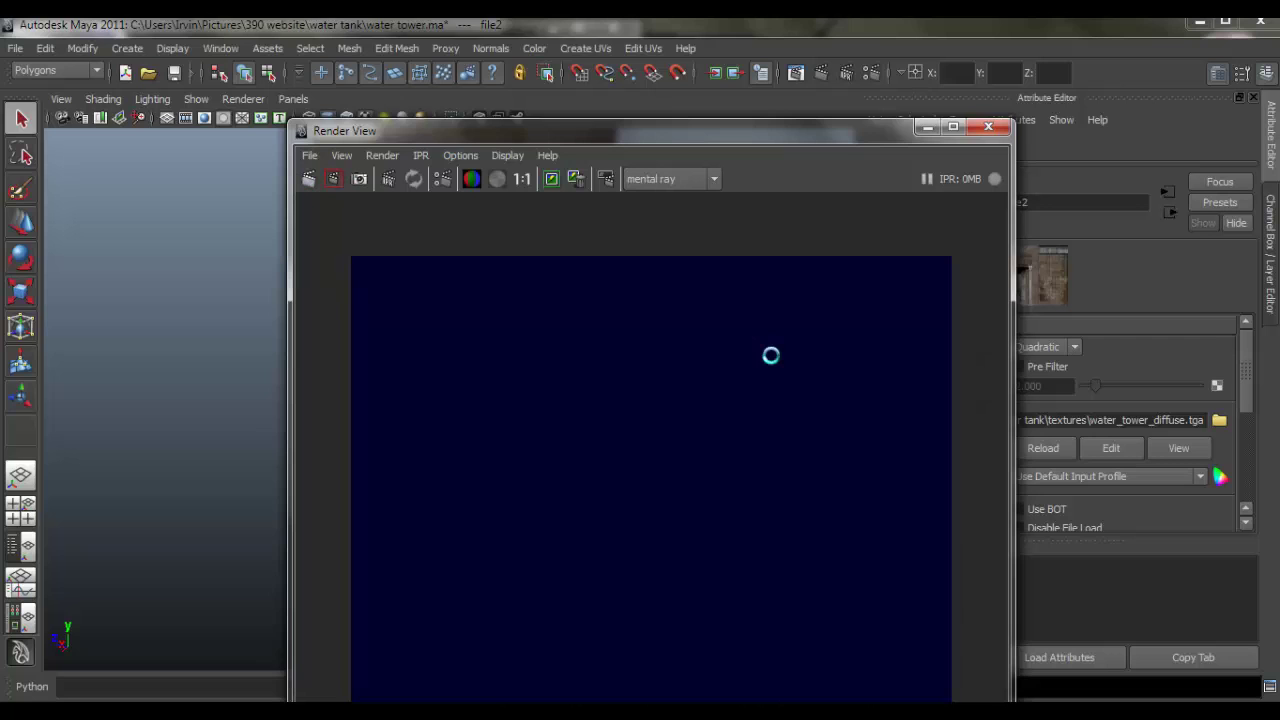
right_click_drag(763, 371, 732, 428, "alt")
scroll(718, 418, "down", 2)
middle_click_drag(717, 413, 705, 494, "alt")
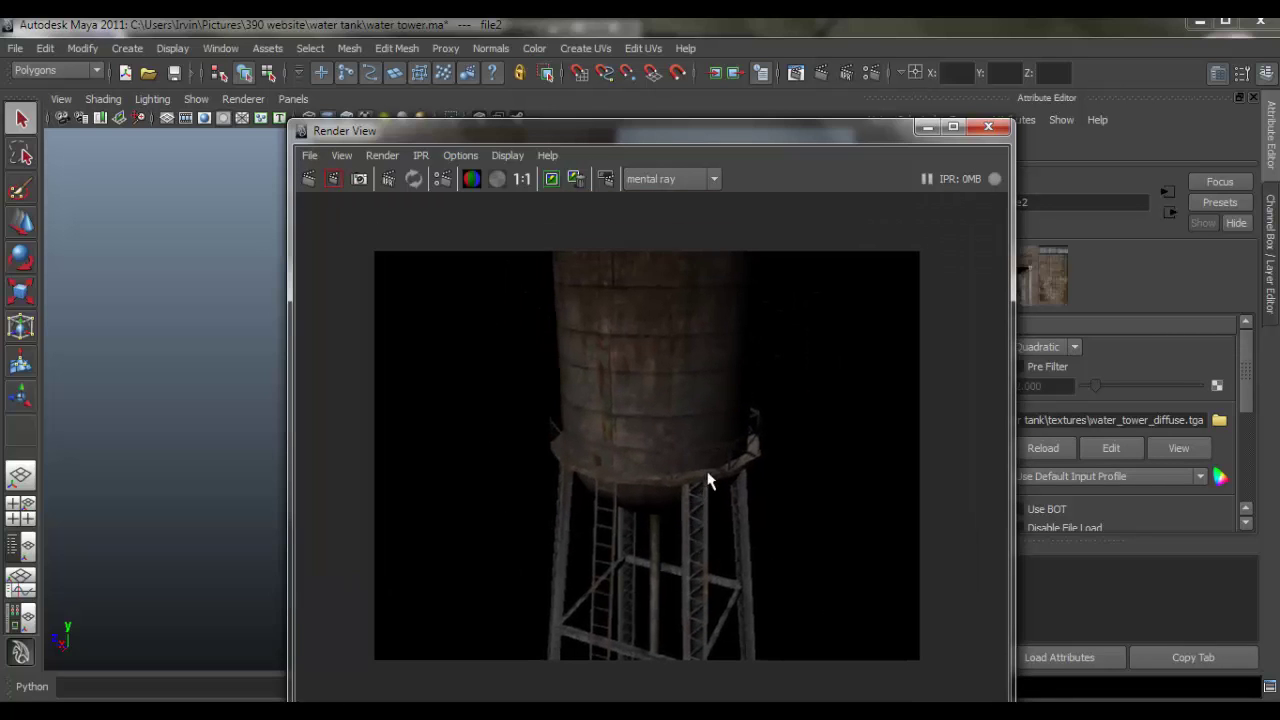
right_click_drag(658, 462, 667, 500, "alt")
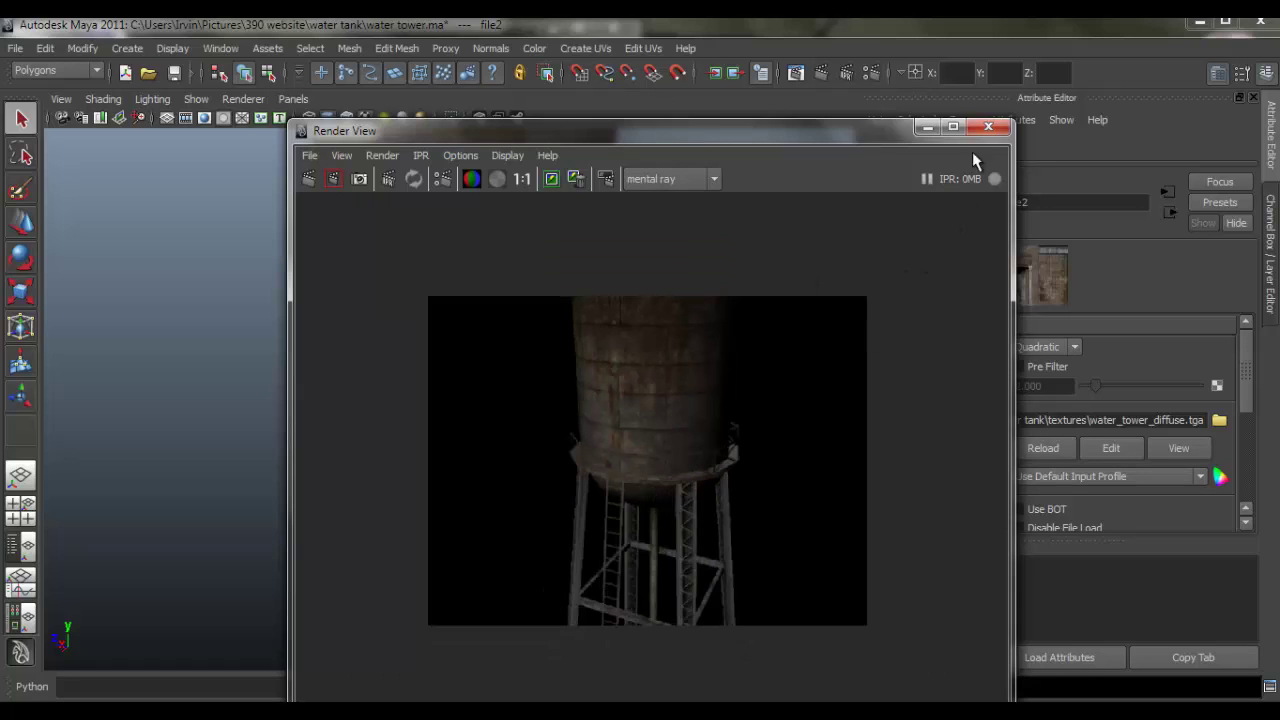
left_click(989, 131)
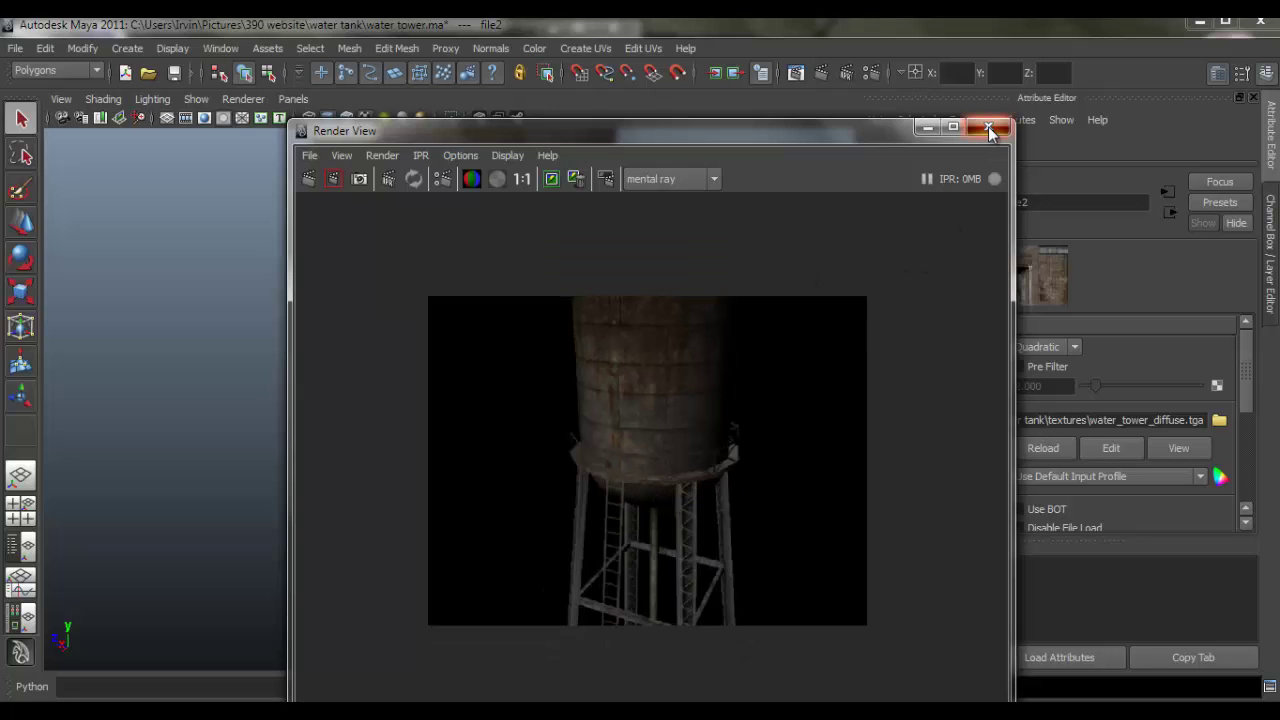
scroll(457, 366, "down", 5)
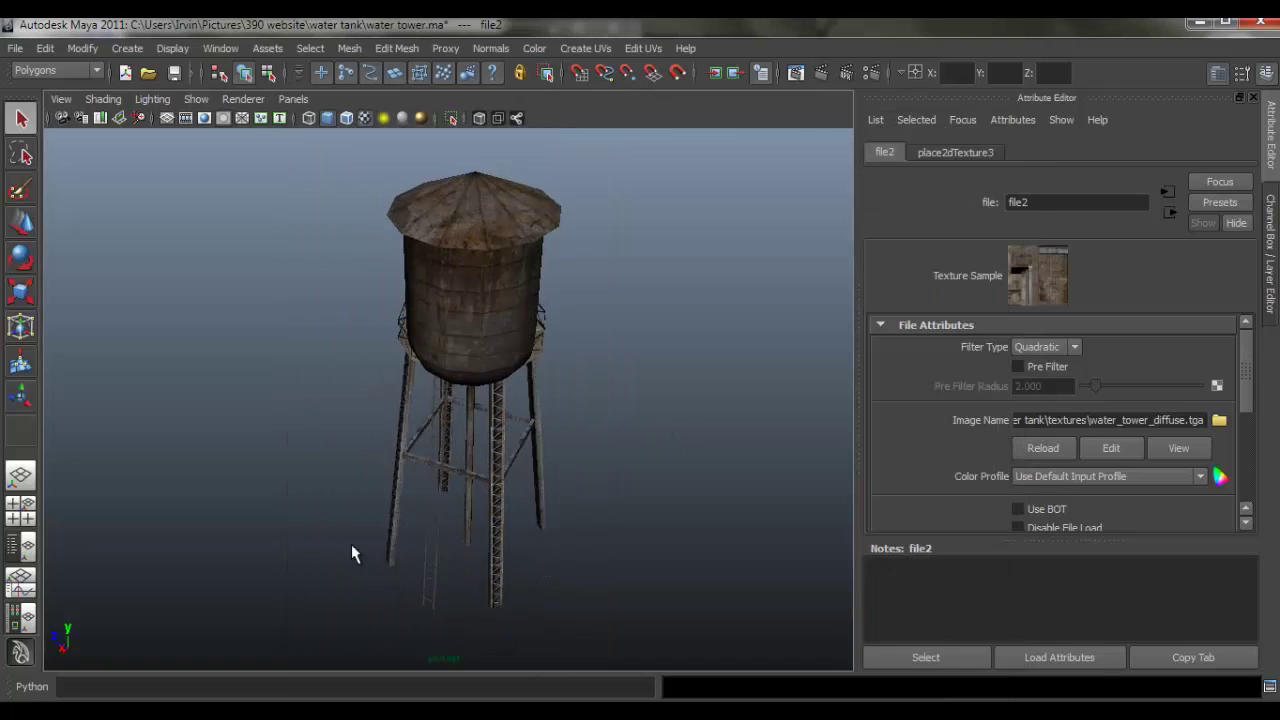
Switch to Photoshop and check the available filters for the NVIDIA Tools entry
left_click(232, 692)
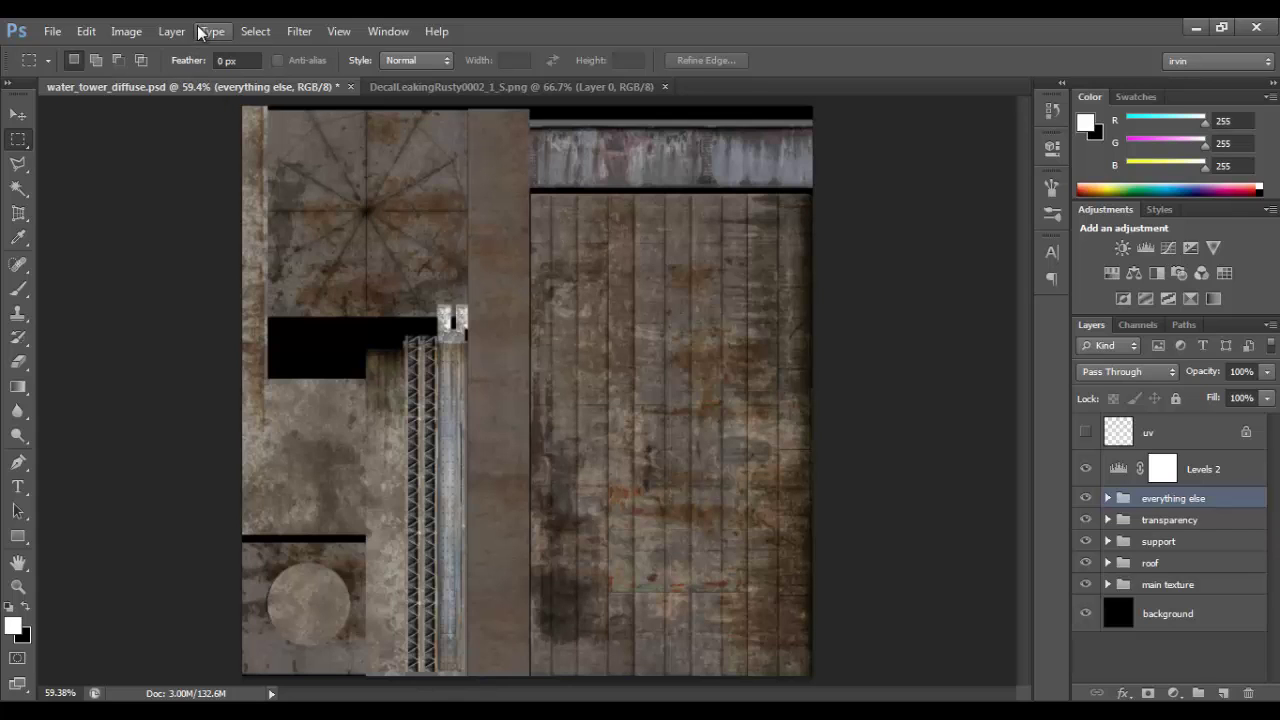
left_click(255, 31)
mouse_move(228, 36)
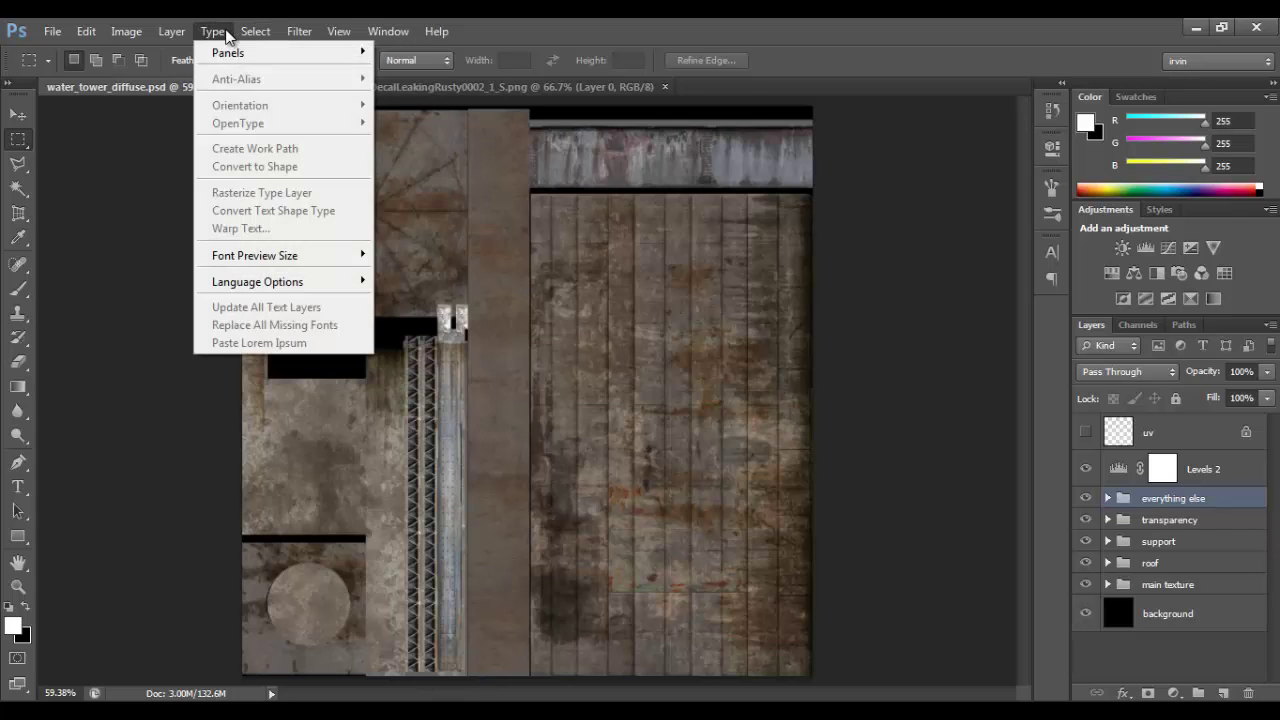
mouse_move(296, 35)
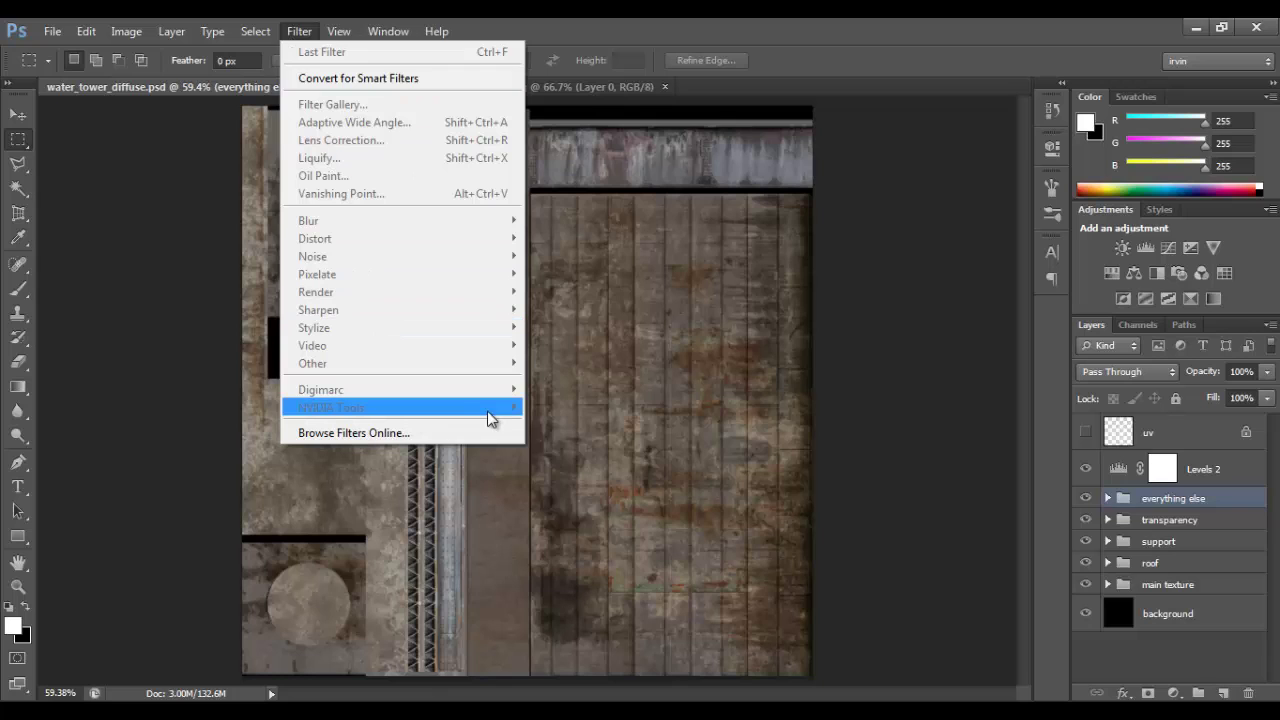
left_click(812, 79)
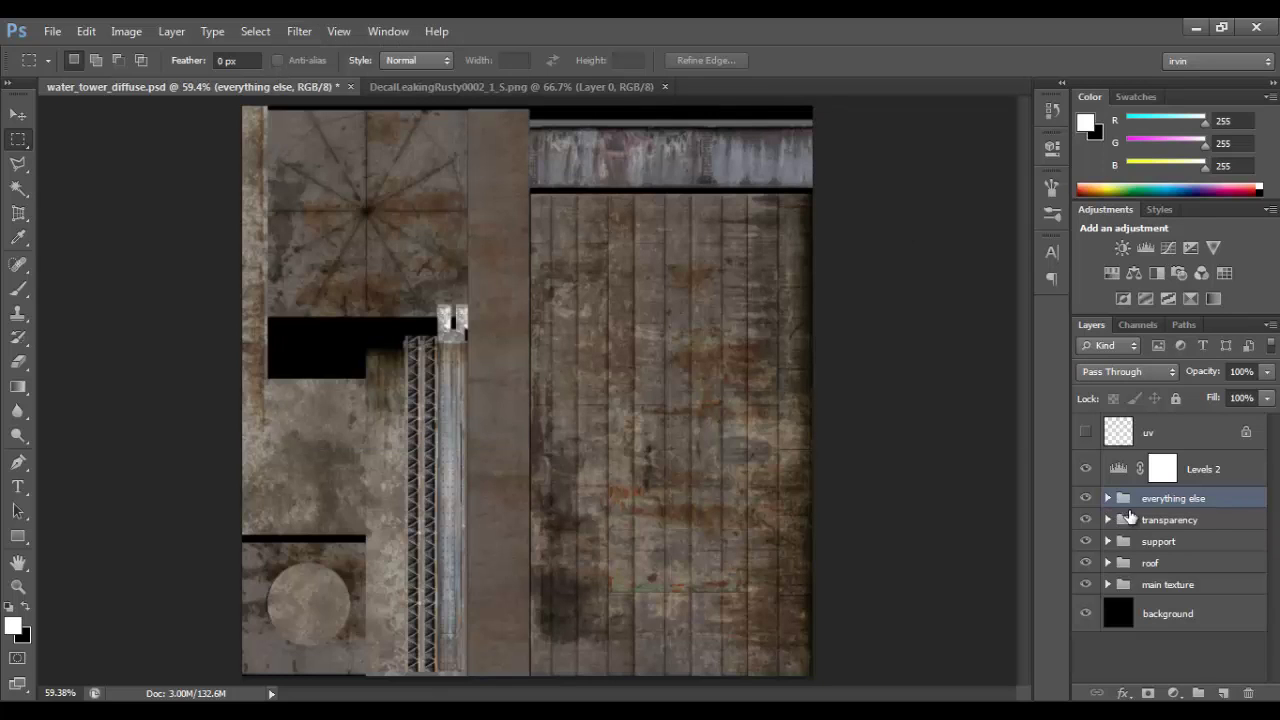
Switch to Firefox, search Google for "nvidia normal map filter" and open the NVIDIA Texture Tools for Adobe Photoshop page
key("alt+Tab")
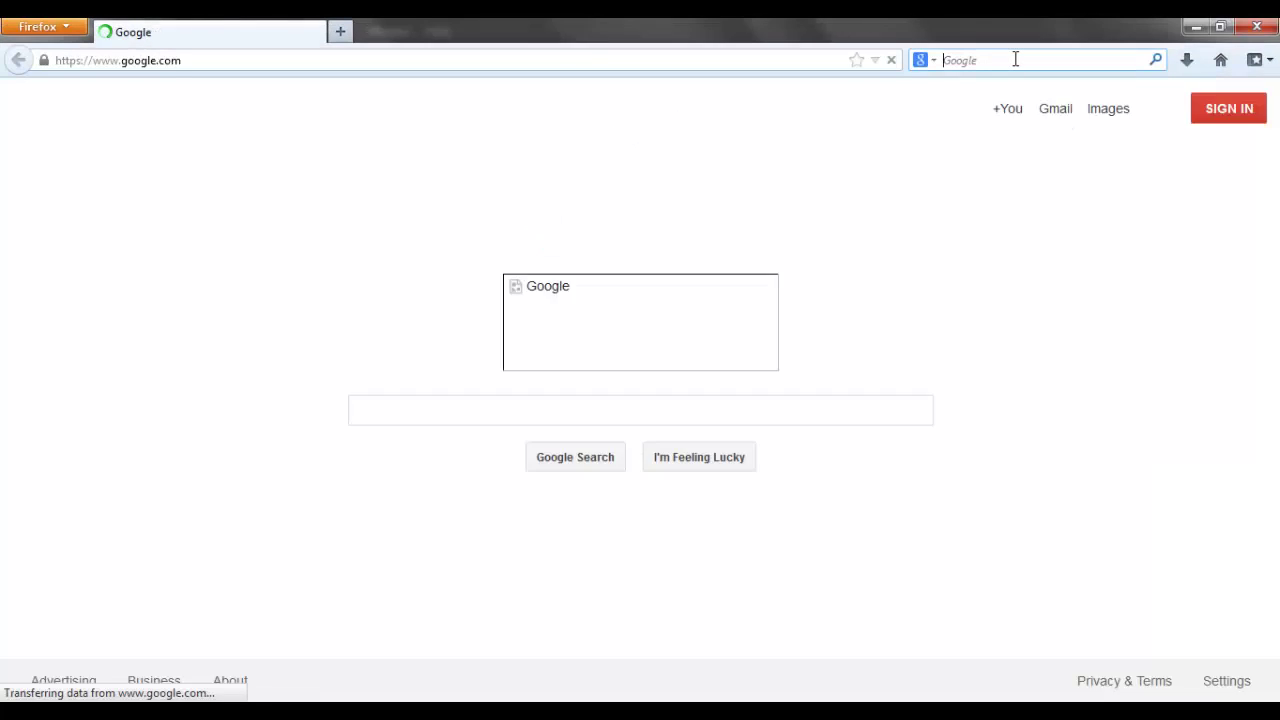
type("nvidia")
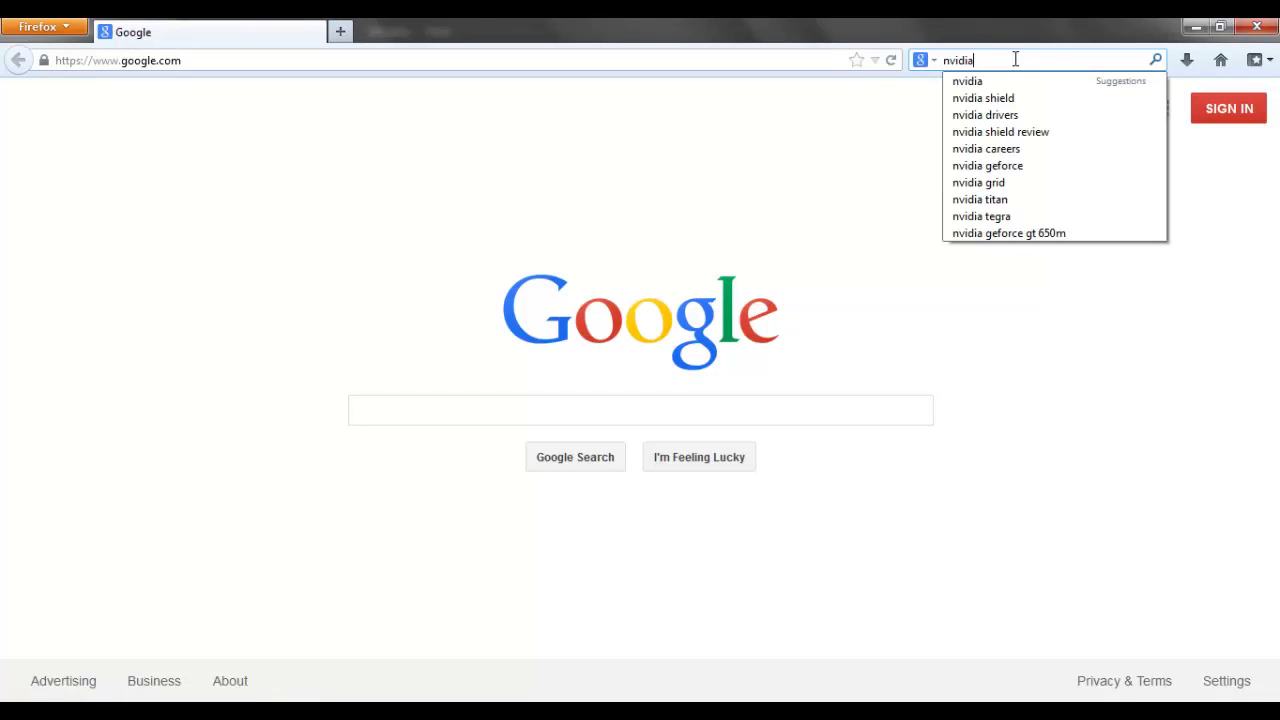
type(" normal map ")
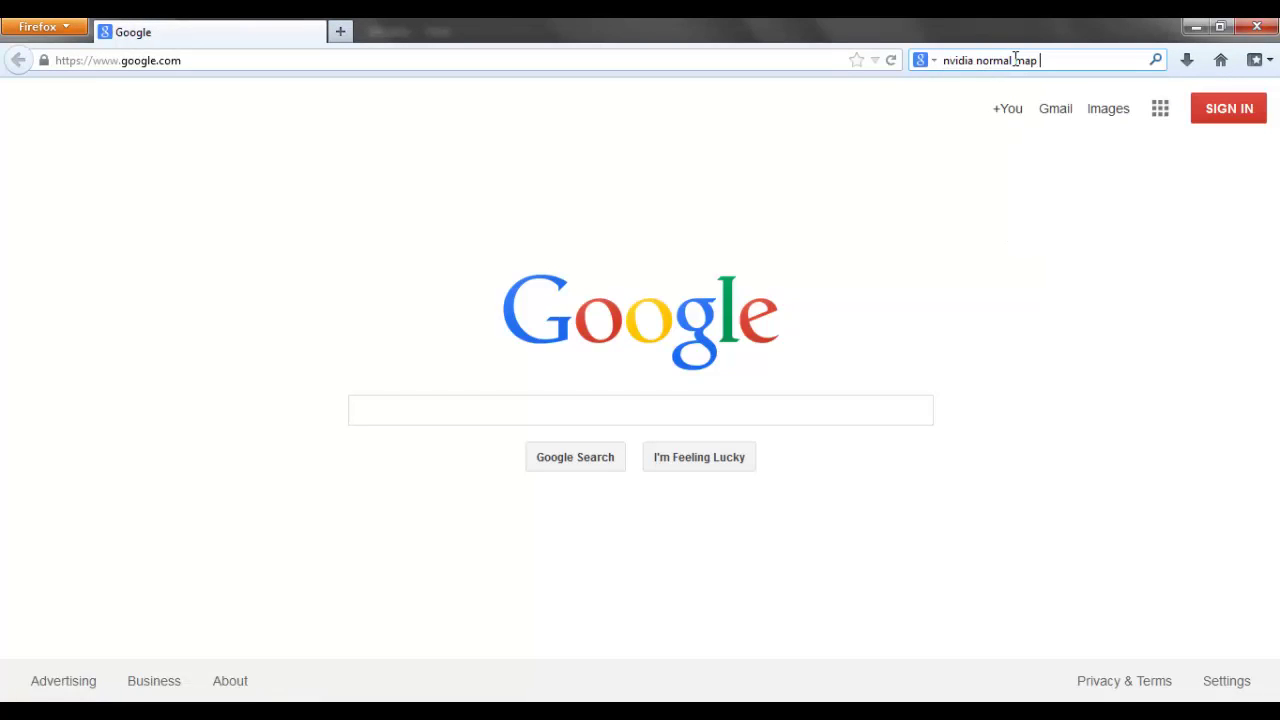
type("filter")
key("Return")
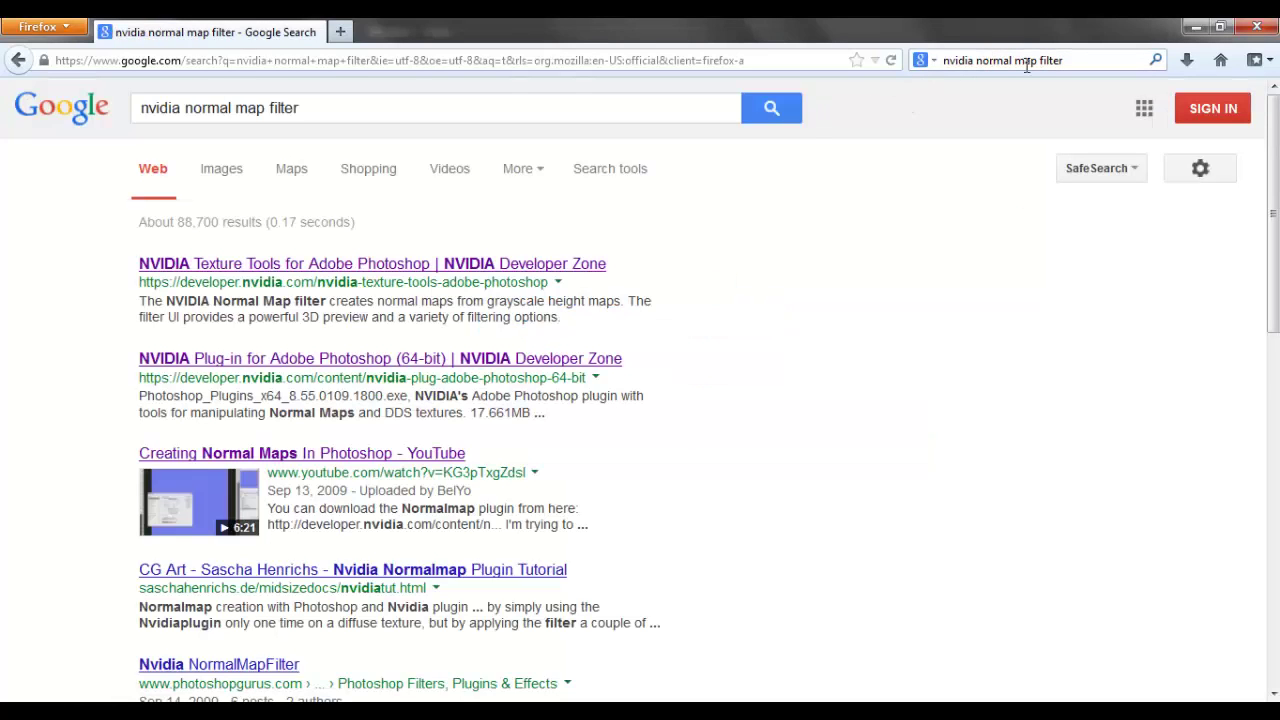
left_click(338, 264)
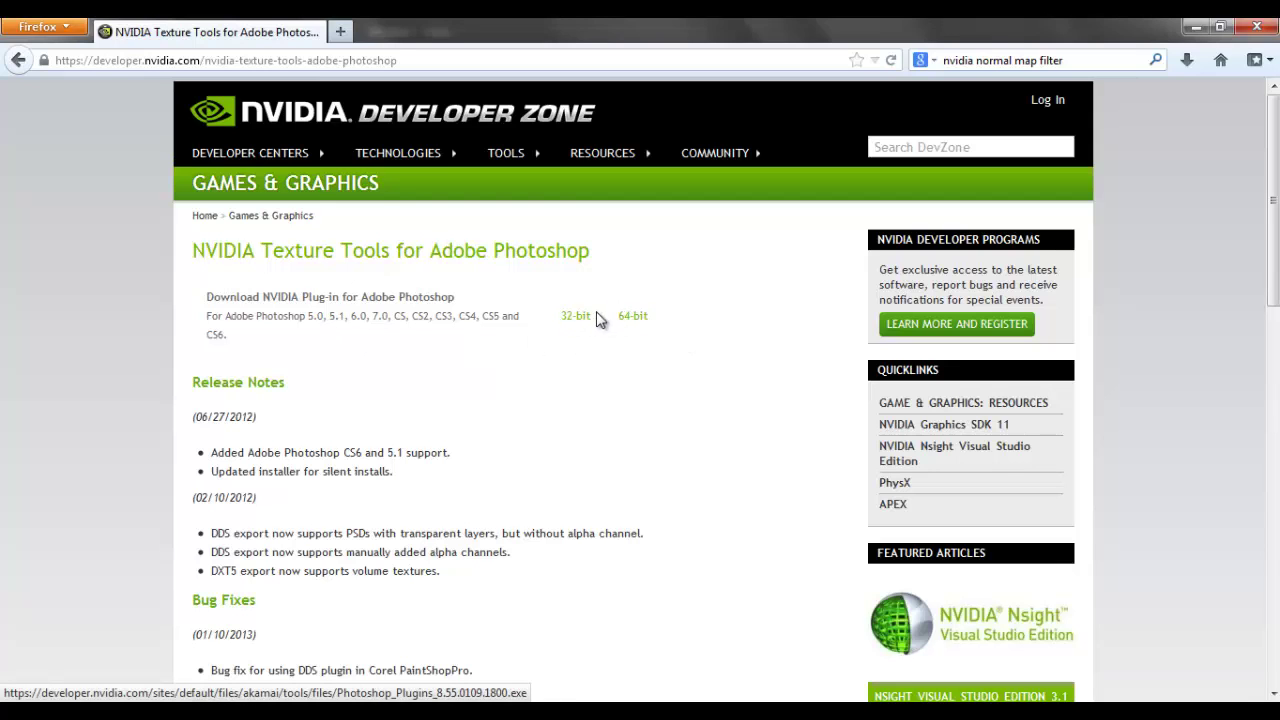
Read through the plug-in page's bug fixes and its Normal Map Filter and DDS plug-in sections, and close the browser
scroll(265, 343, "down", 10)
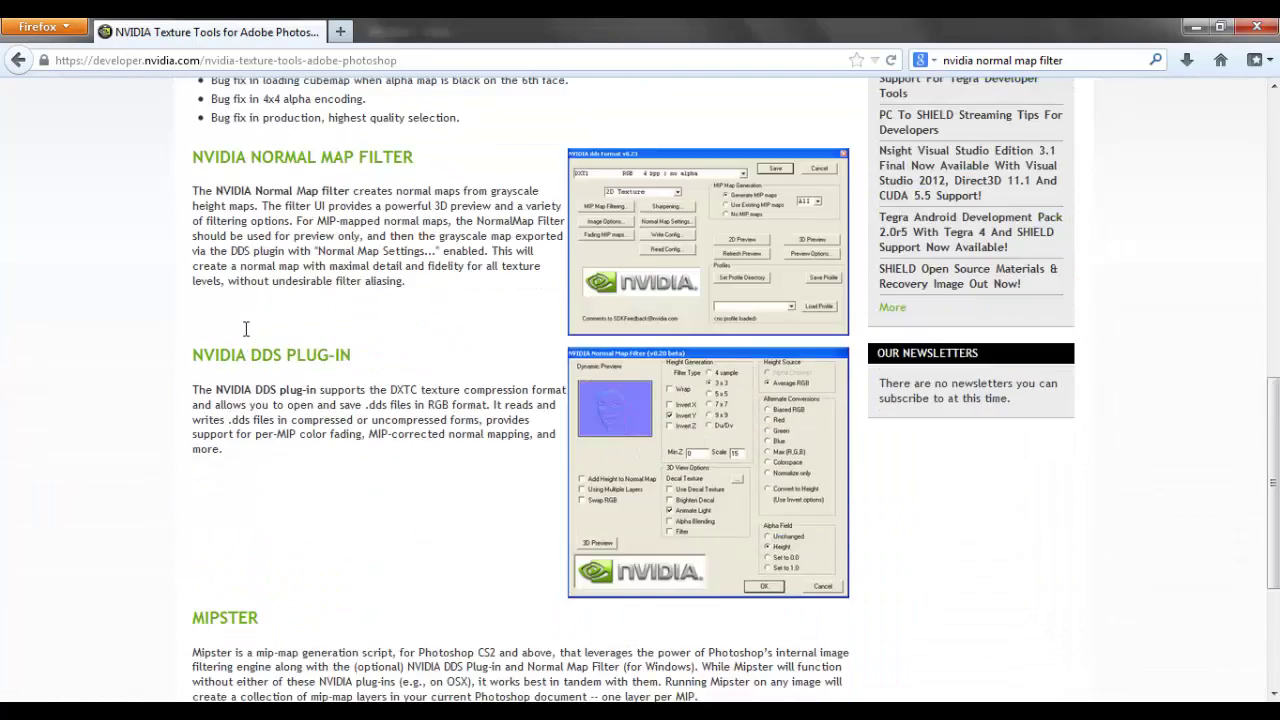
scroll(246, 329, "down", 3)
scroll(379, 230, "up", 5)
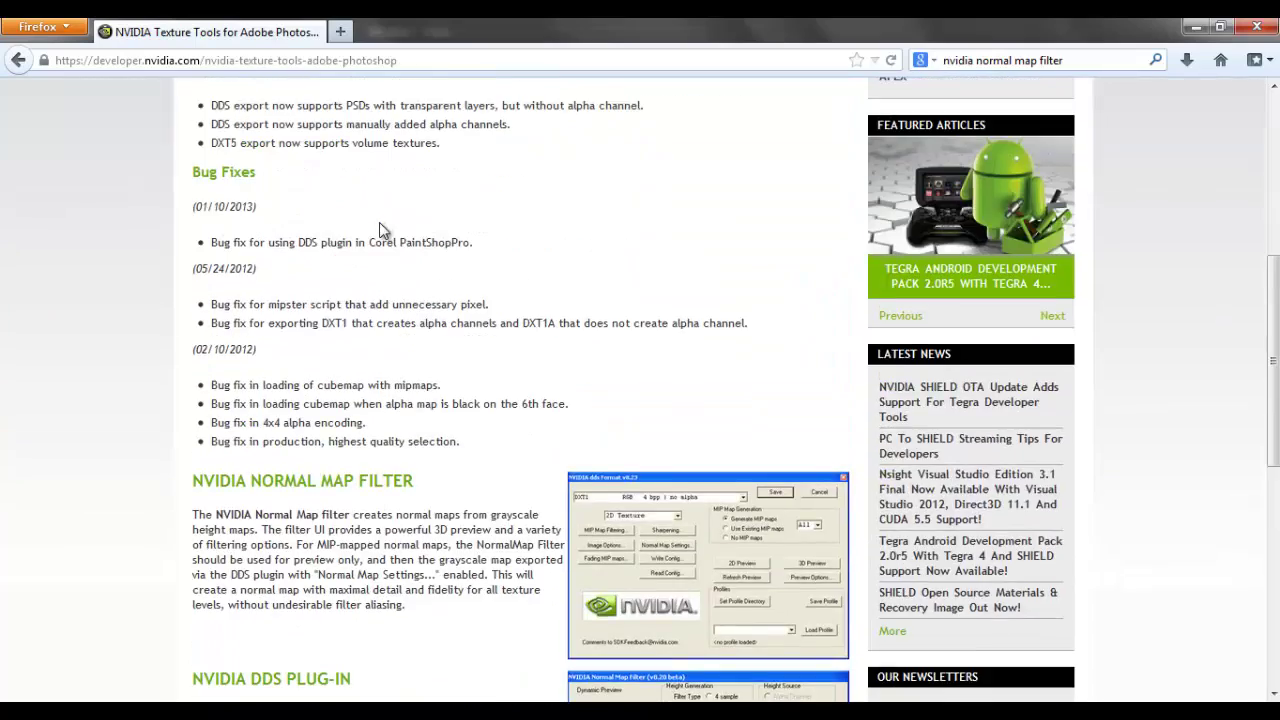
scroll(380, 229, "down", 5)
scroll(500, 285, "up", 3)
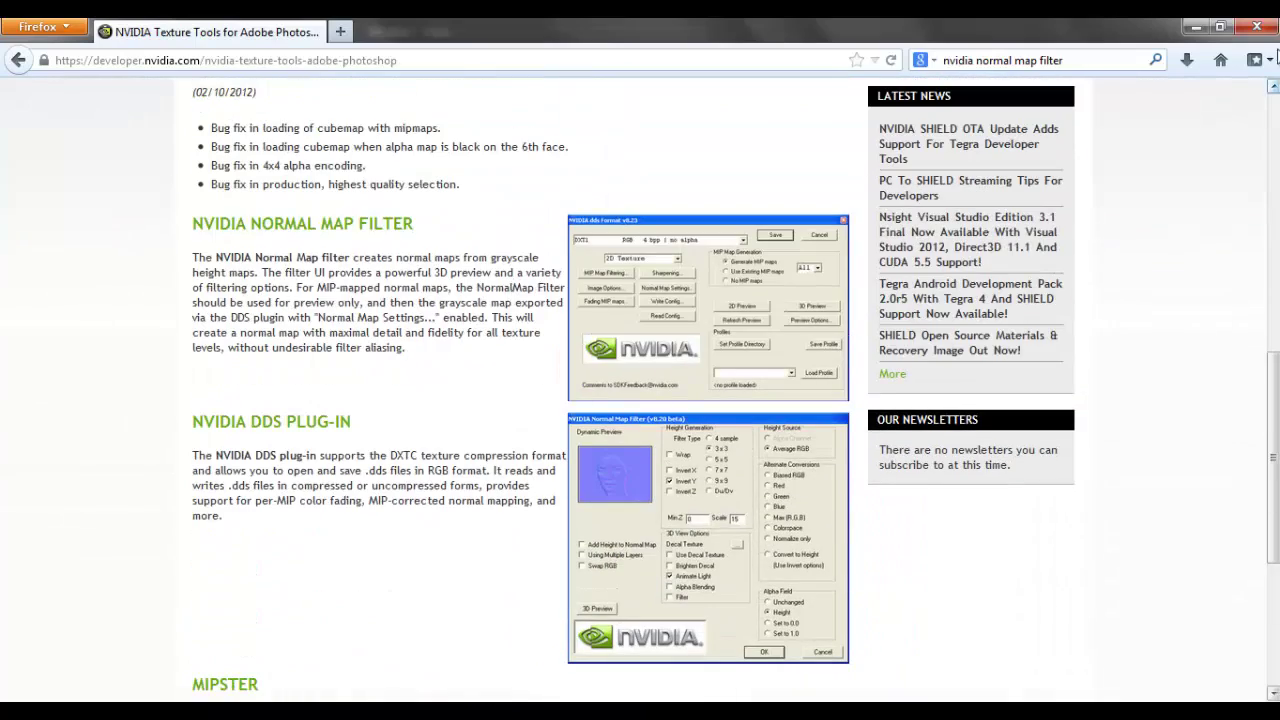
left_click(1256, 27)
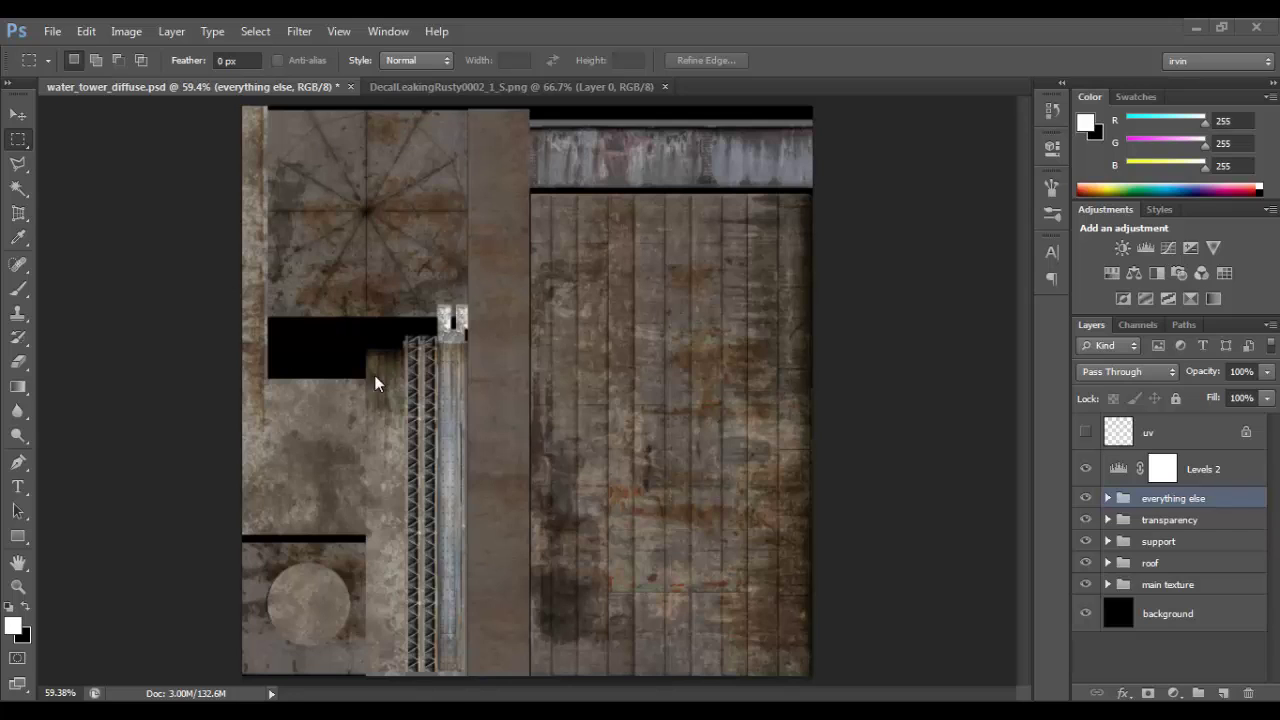
Add a Hue/Saturation adjustment above the Levels 2 layer and set its saturation to -100
left_click(1189, 462)
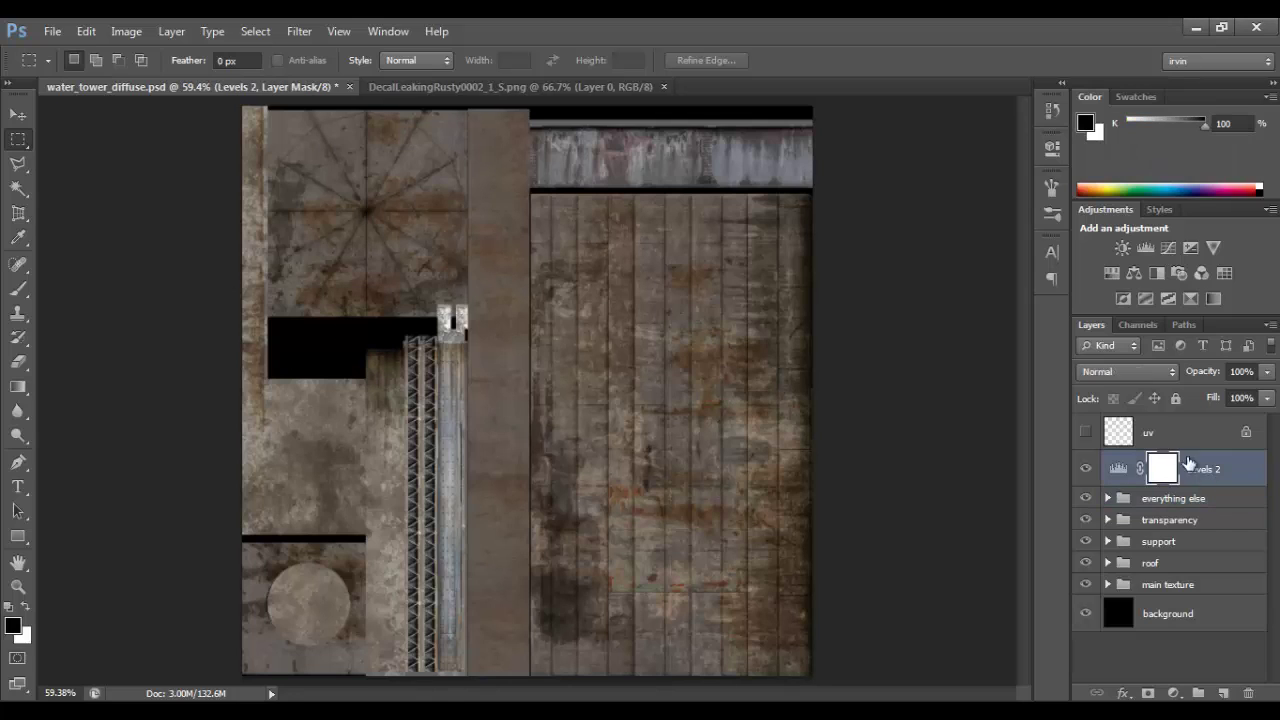
left_click(1110, 273)
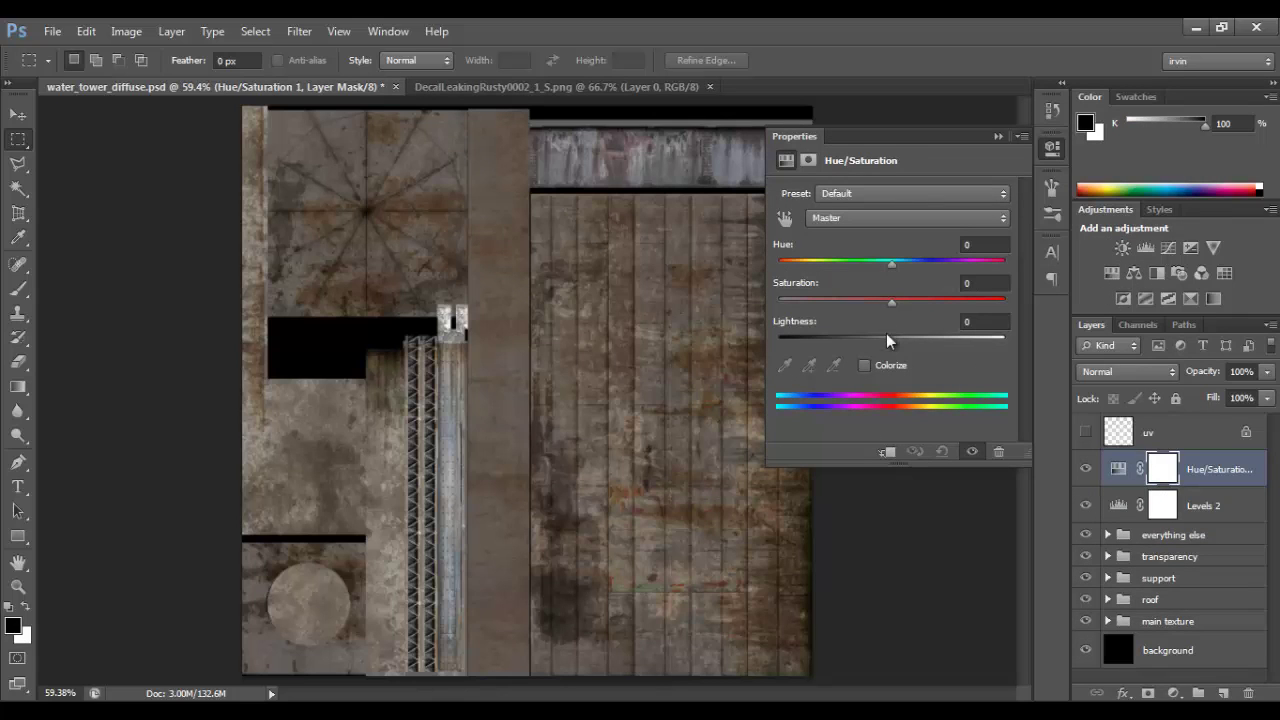
left_click_drag(889, 307, 606, 297)
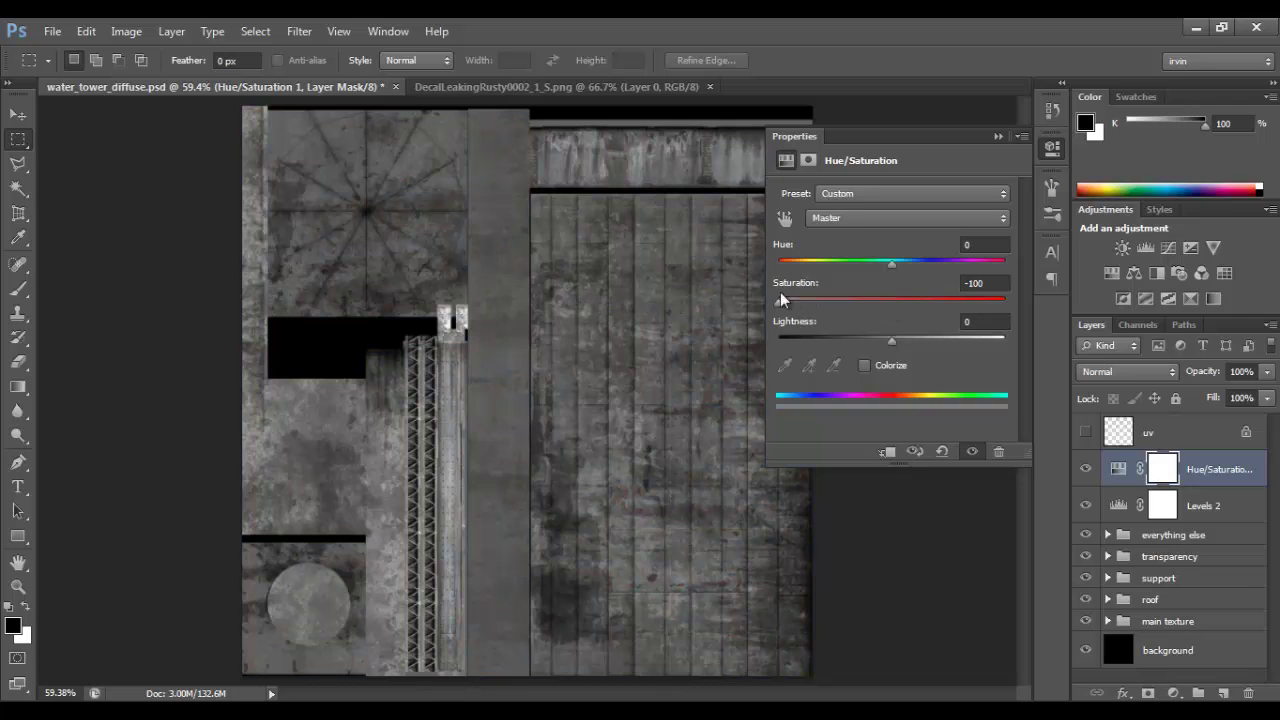
left_click(998, 136)
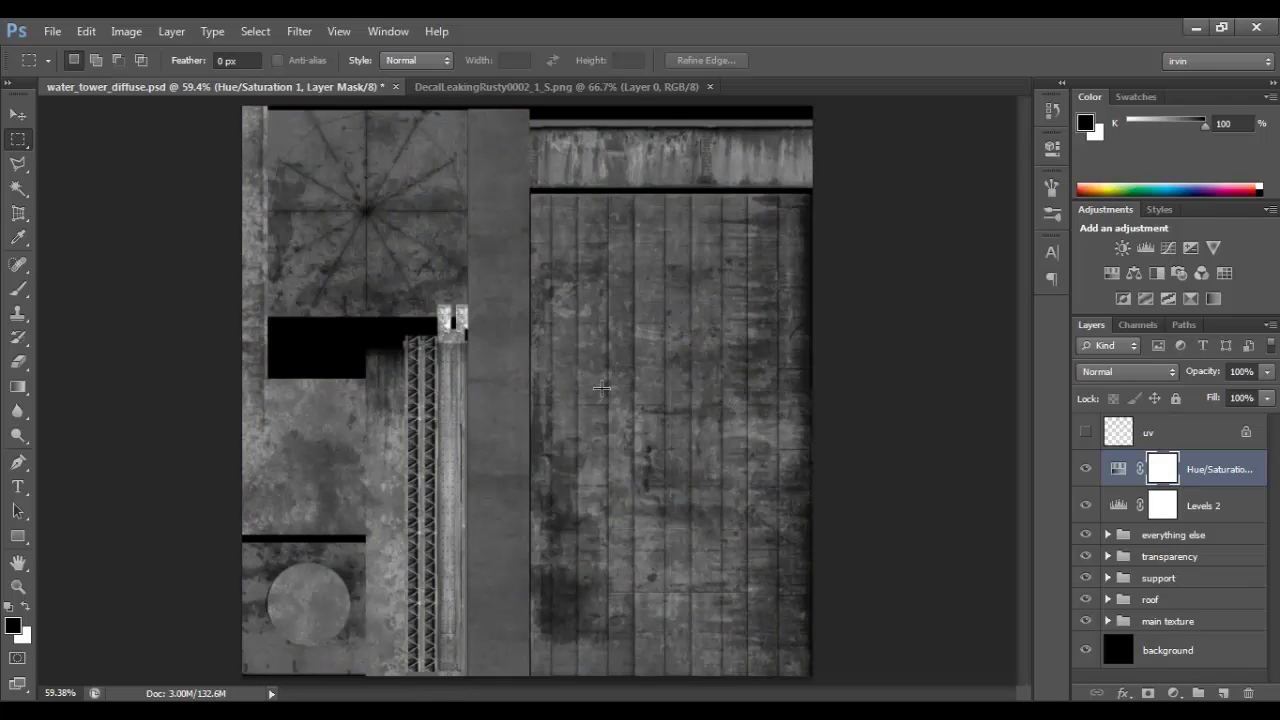
Examine the desaturated texture up close, checking the wall panels, the roof, the bright support pieces and the transparency areas
left_click_drag(581, 354, 706, 405, "ctrl")
left_click_drag(768, 520, 562, 347)
left_click_drag(823, 132, 718, 433)
left_click_drag(440, 320, 573, 349, "ctrl")
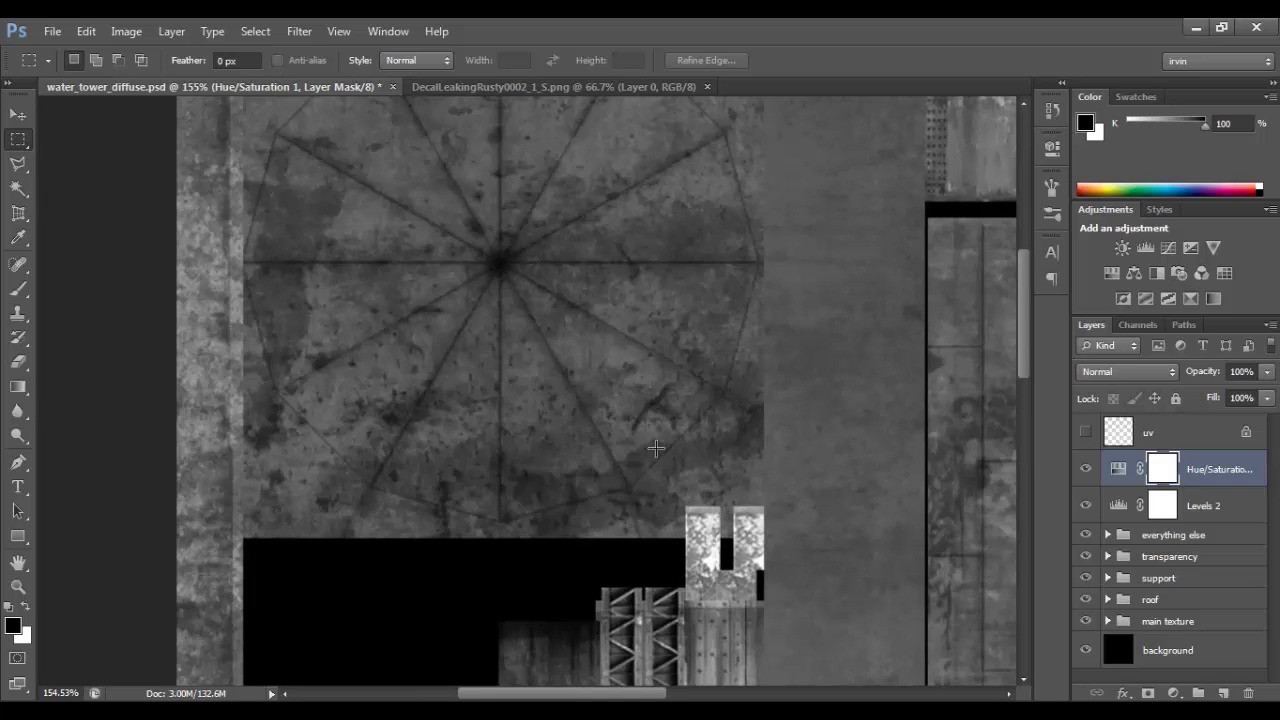
left_click_drag(656, 448, 611, 346)
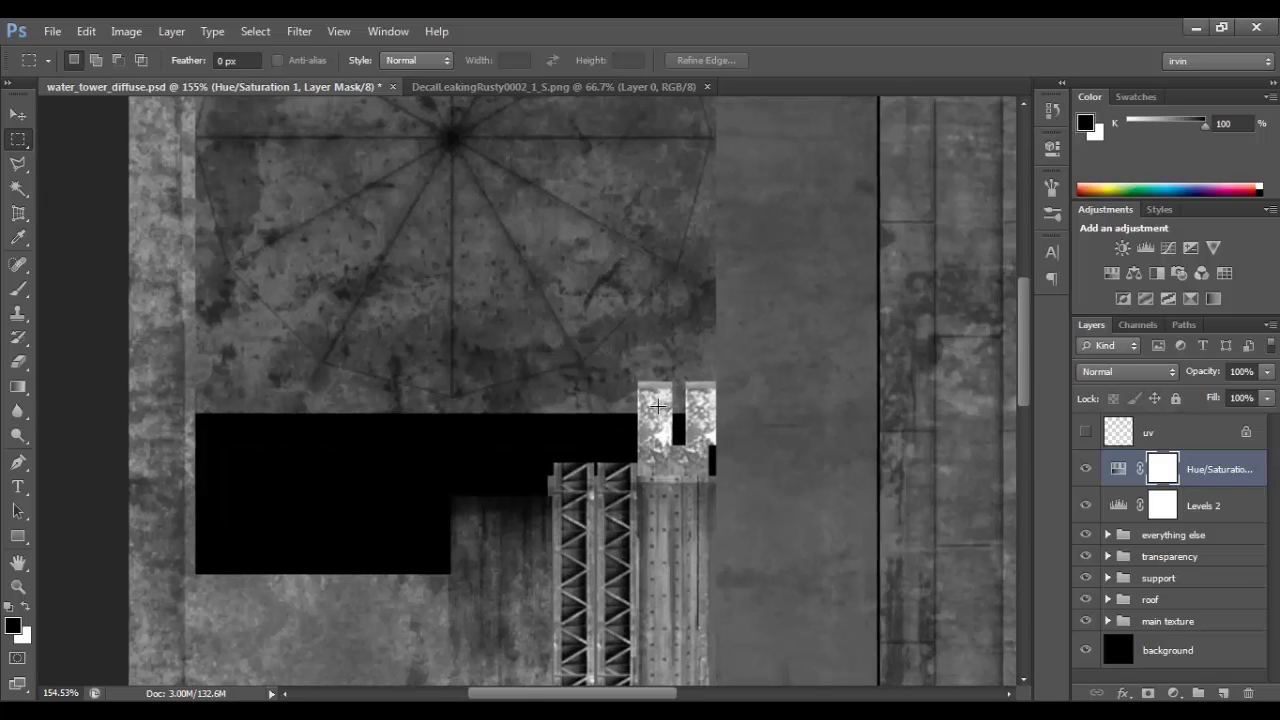
left_click_drag(672, 415, 686, 300)
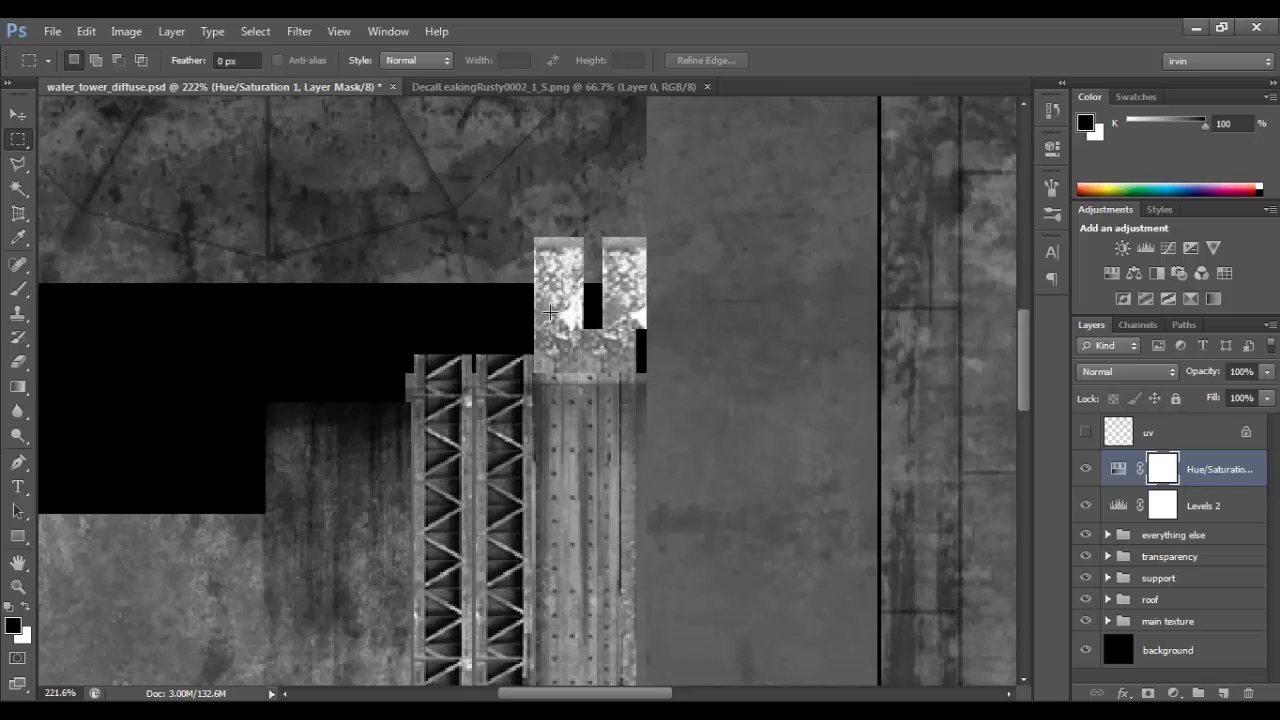
scroll(550, 309, "up", 10, "alt")
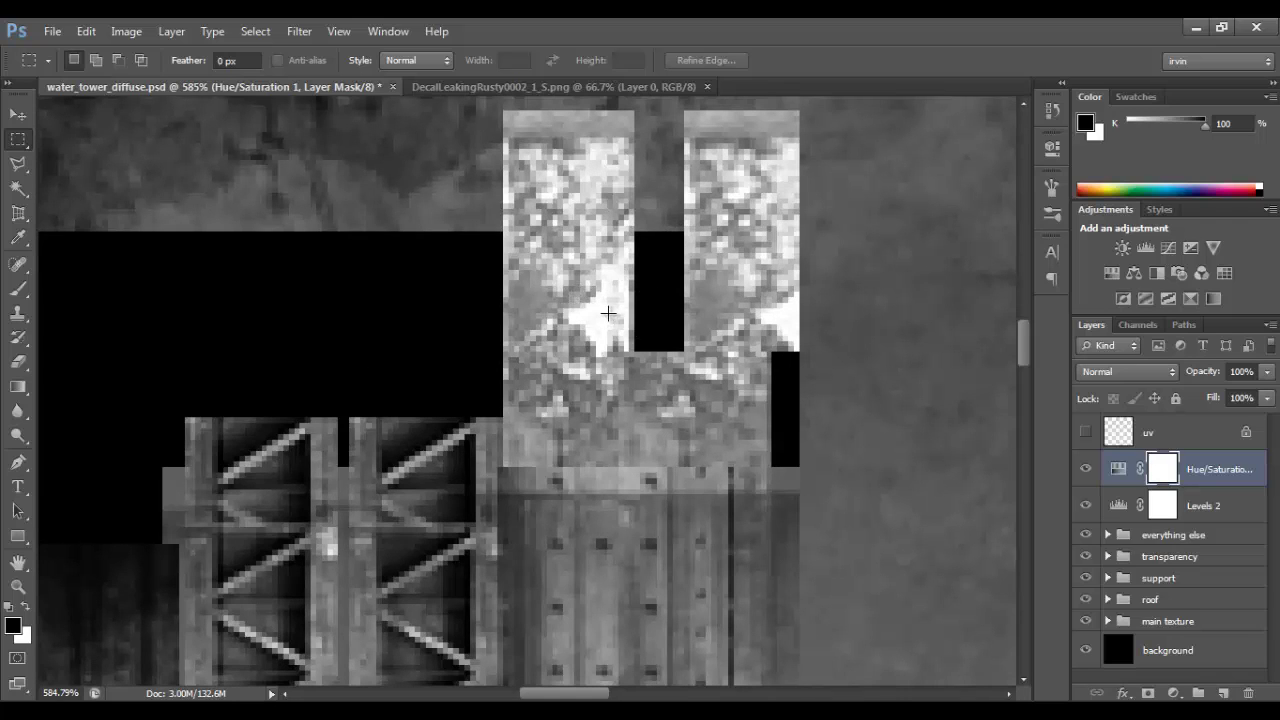
left_click_drag(624, 341, 509, 289, "ctrl")
left_click_drag(705, 538, 672, 354)
left_click_drag(717, 454, 524, 291)
scroll(527, 296, "down", 3, "alt")
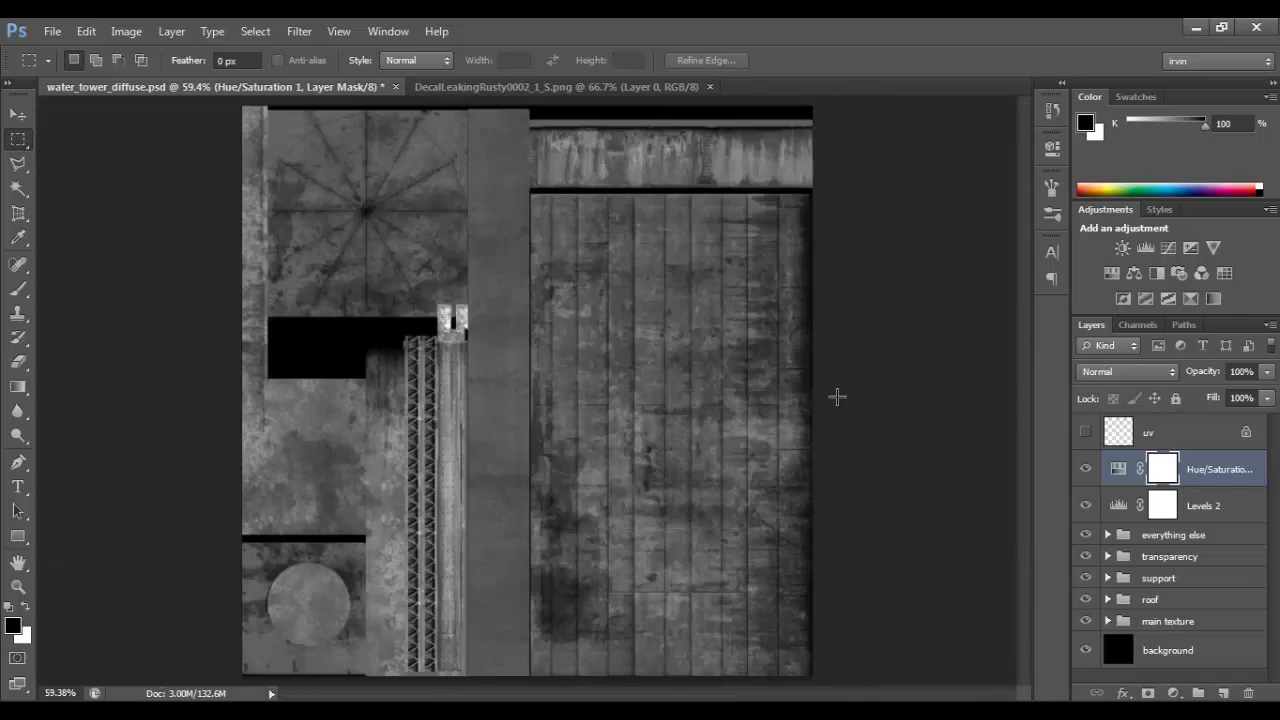
Expand the main texture group and select its panels layer
scroll(806, 371, "up", 3, "alt")
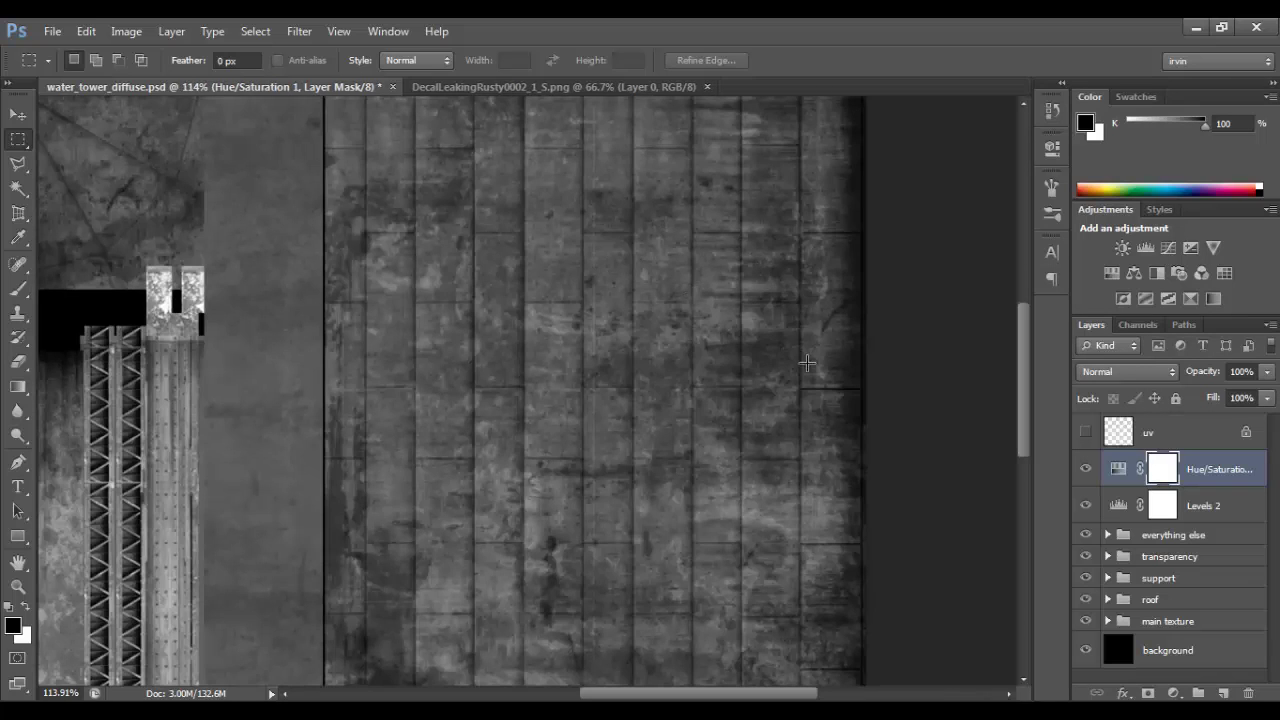
left_click(1155, 568)
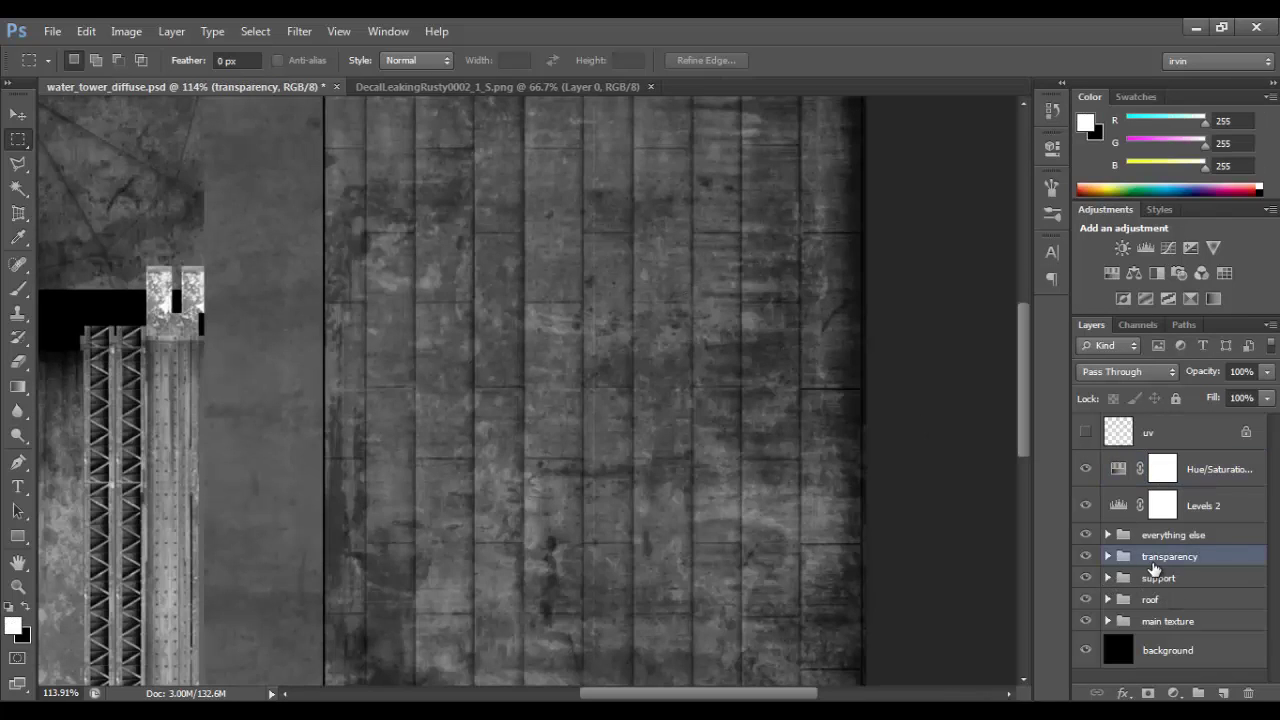
left_click(1166, 582)
left_click(1166, 600)
left_click(1166, 620)
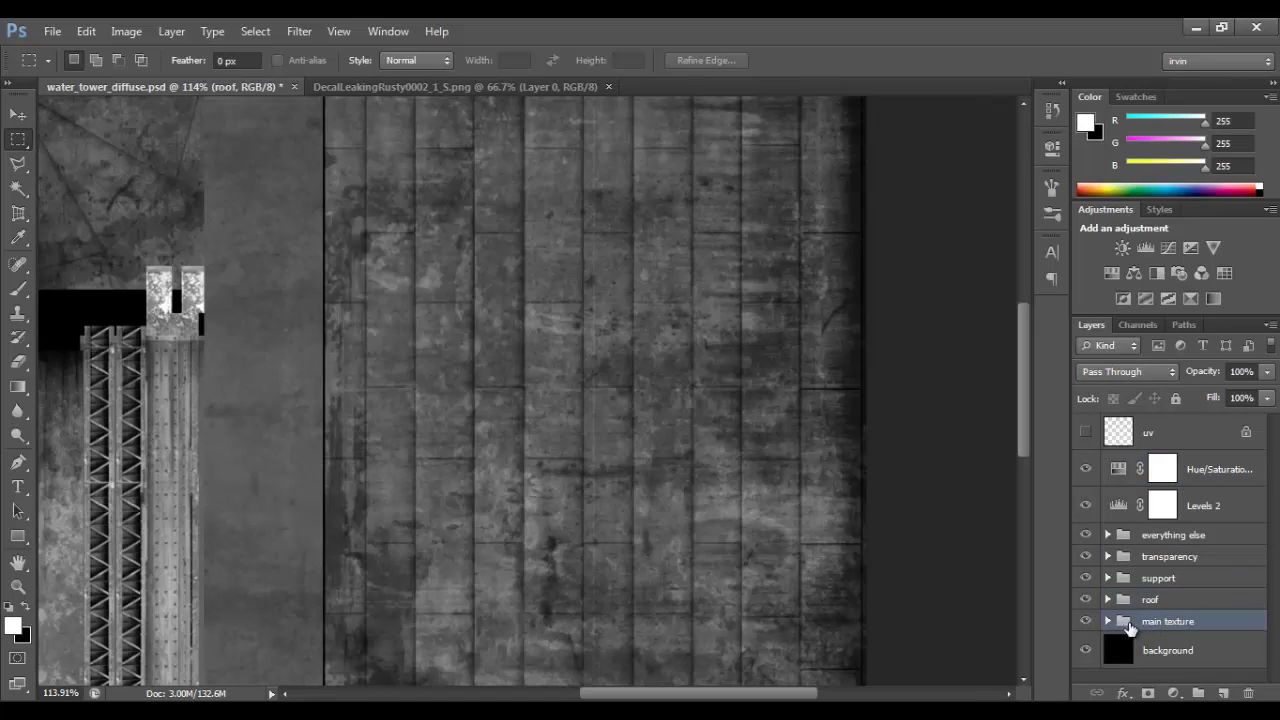
left_click(1108, 622)
scroll(1220, 610, "down", 5)
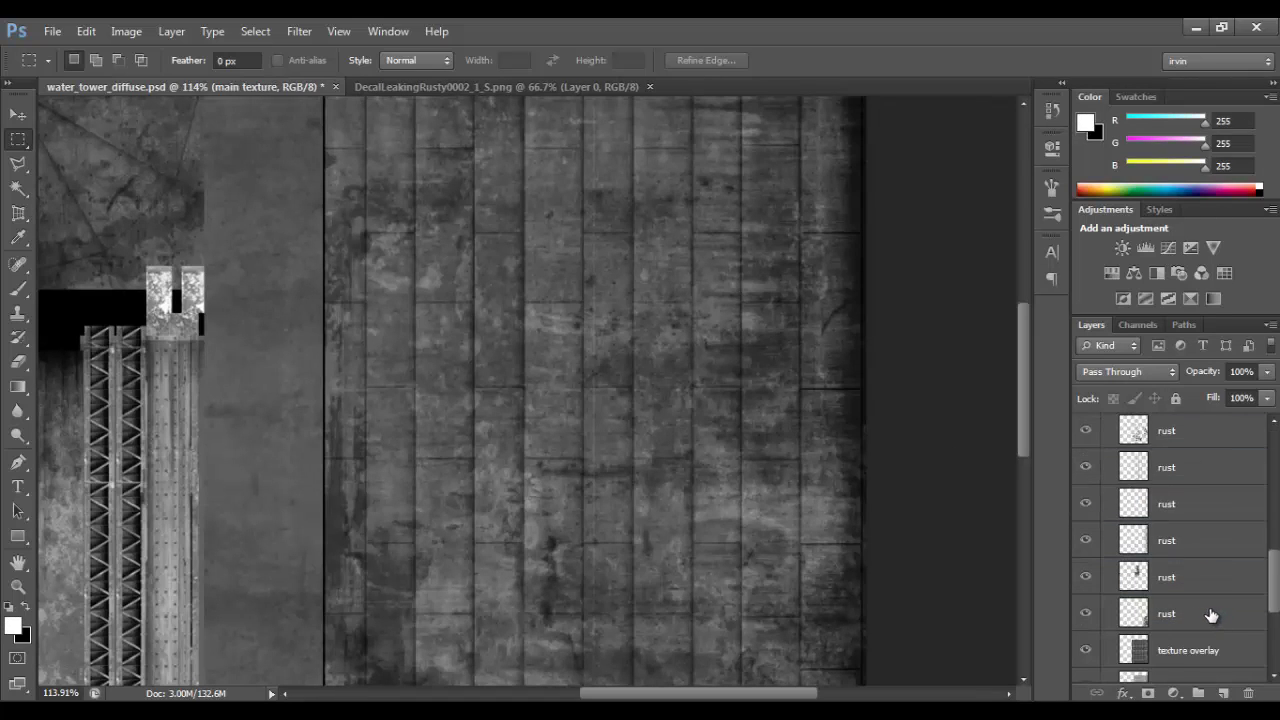
scroll(1211, 614, "down", 3)
scroll(1211, 610, "up", 8)
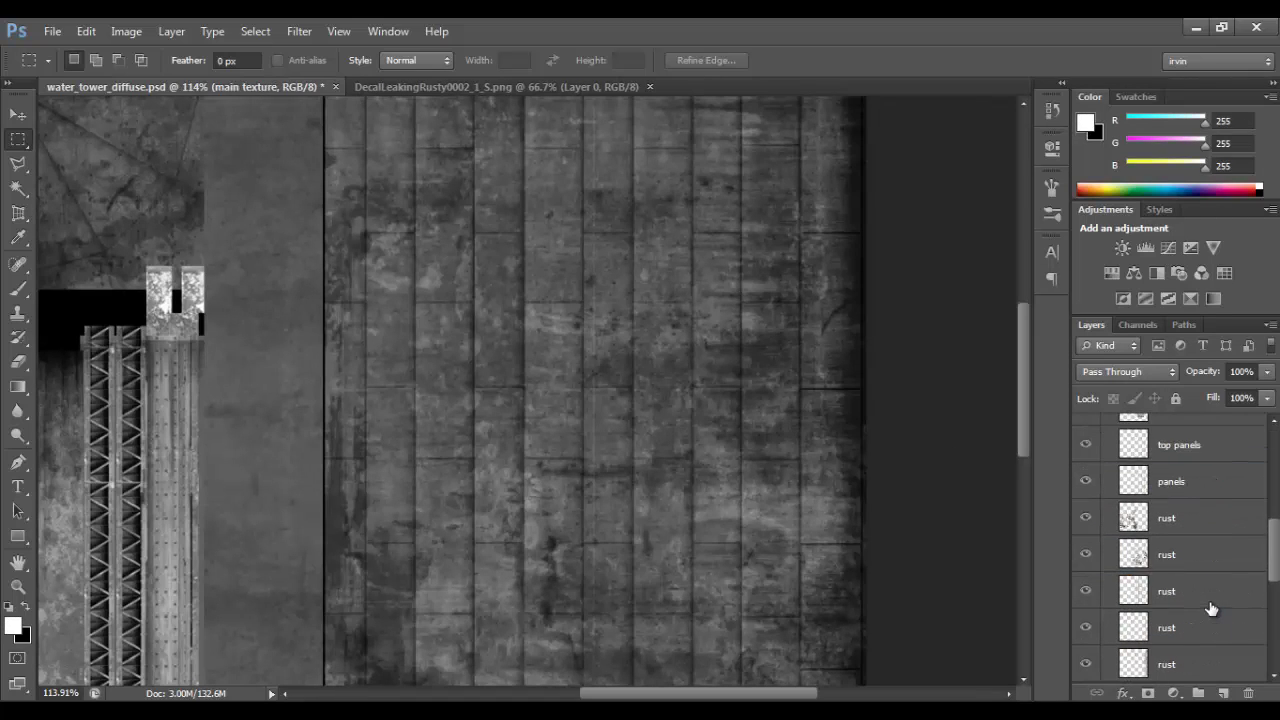
scroll(1210, 608, "down", 2)
left_click(1195, 558)
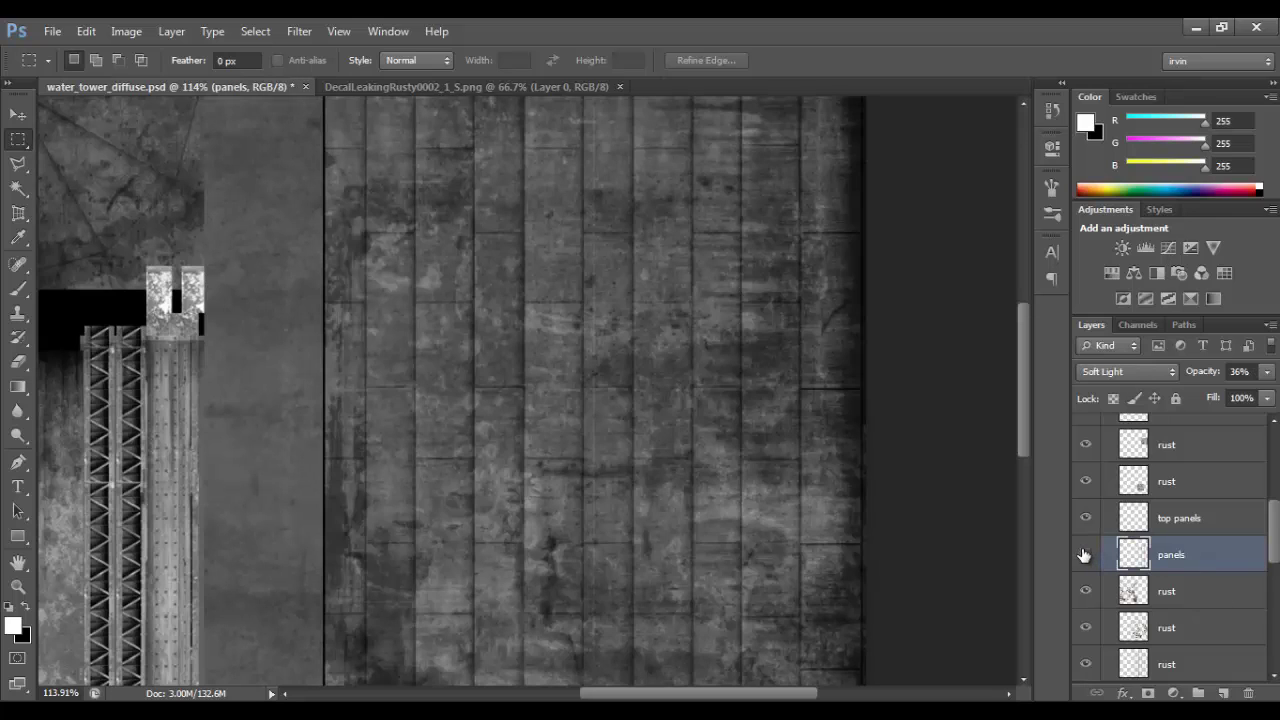
Check the panels layer by toggling its visibility, and set it to 100% opacity with the Normal blending mode
left_click(1084, 555)
left_click(1084, 555)
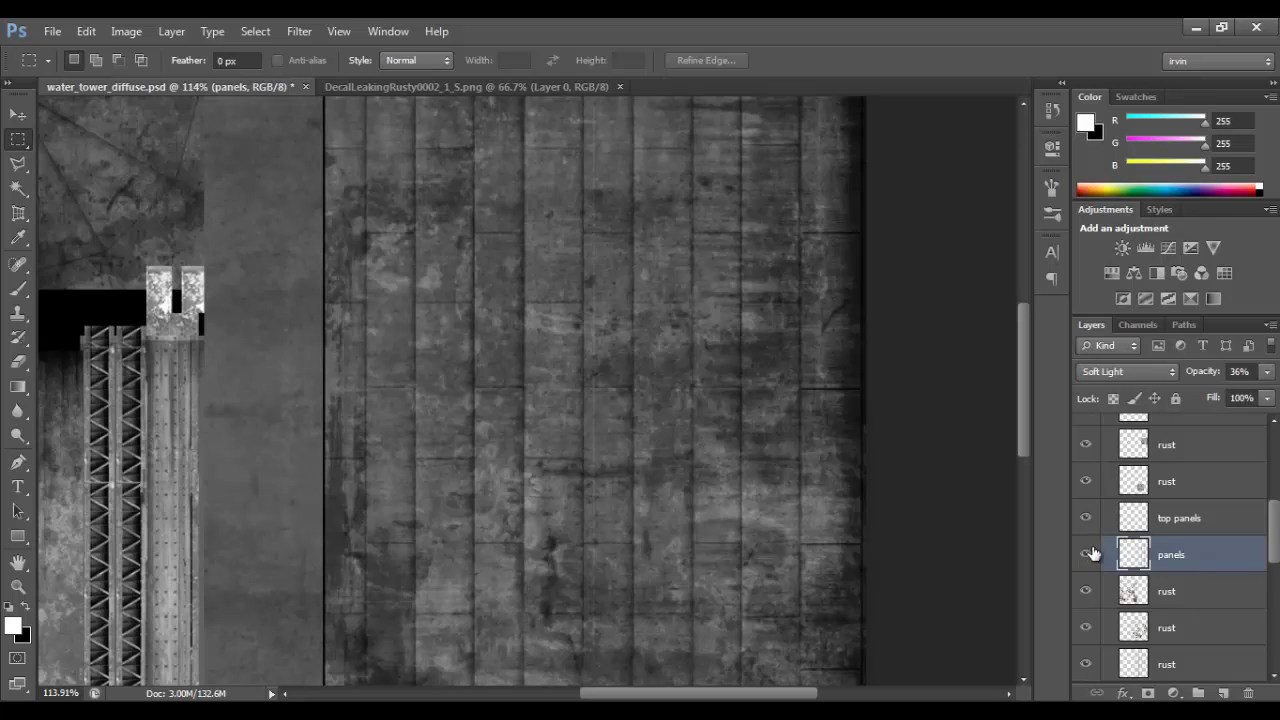
left_click(1267, 371)
left_click_drag(1221, 400, 1272, 393)
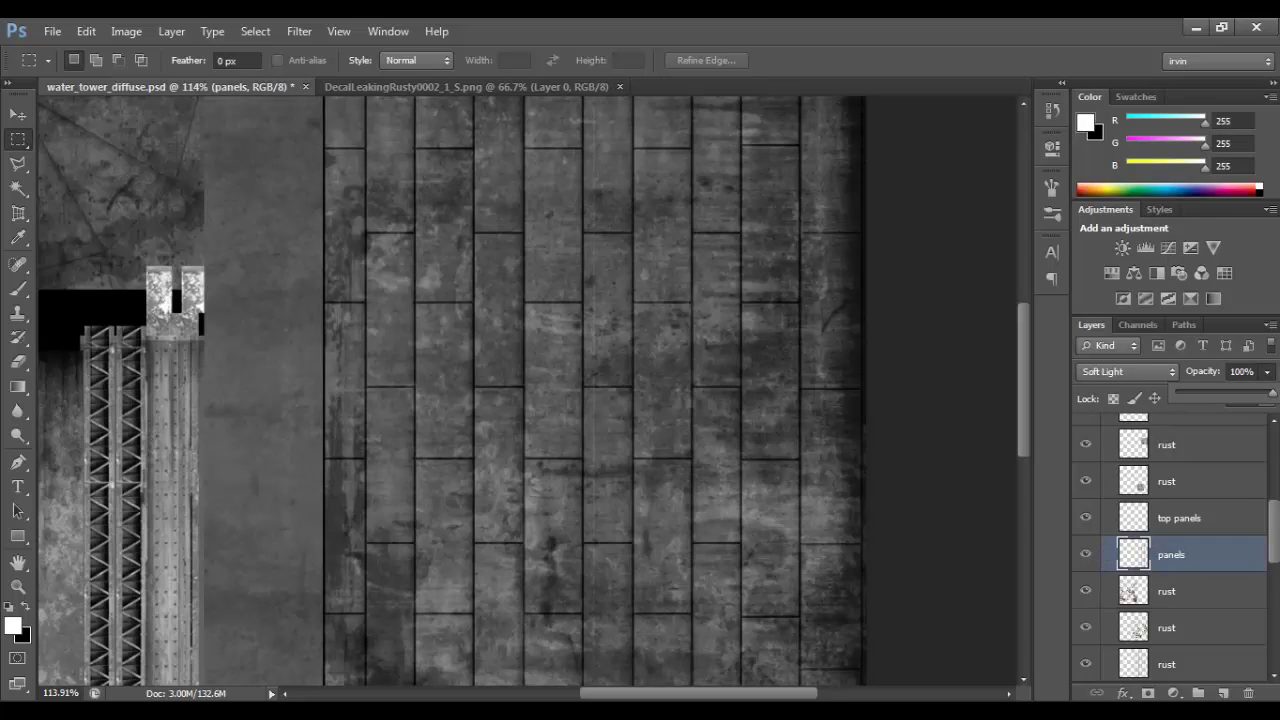
scroll(746, 380, "up", 5, "alt")
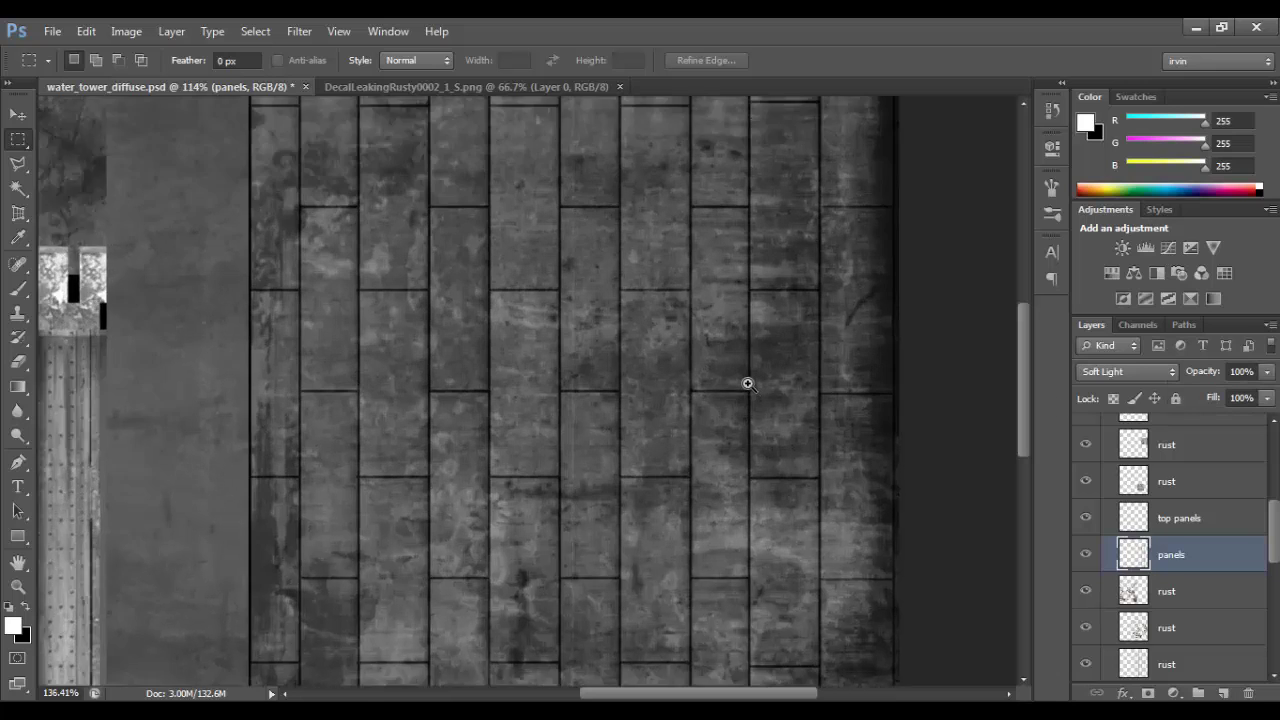
left_click(1124, 371)
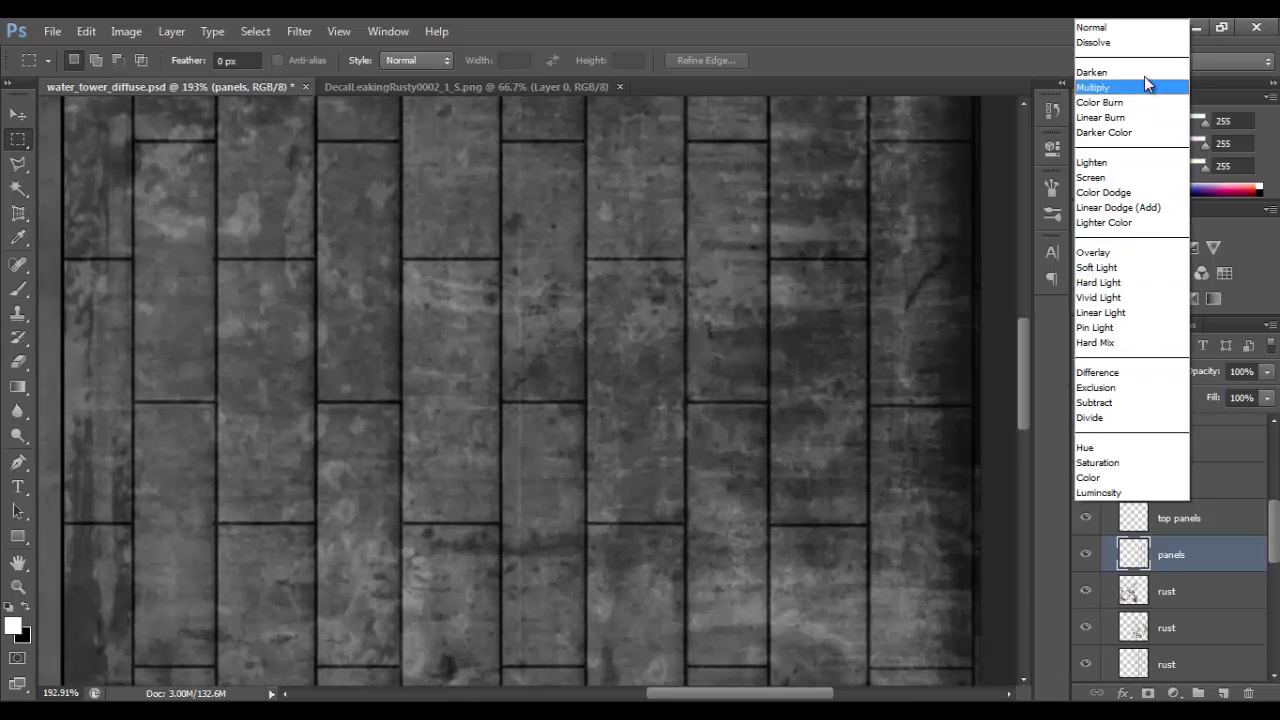
left_click(1125, 29)
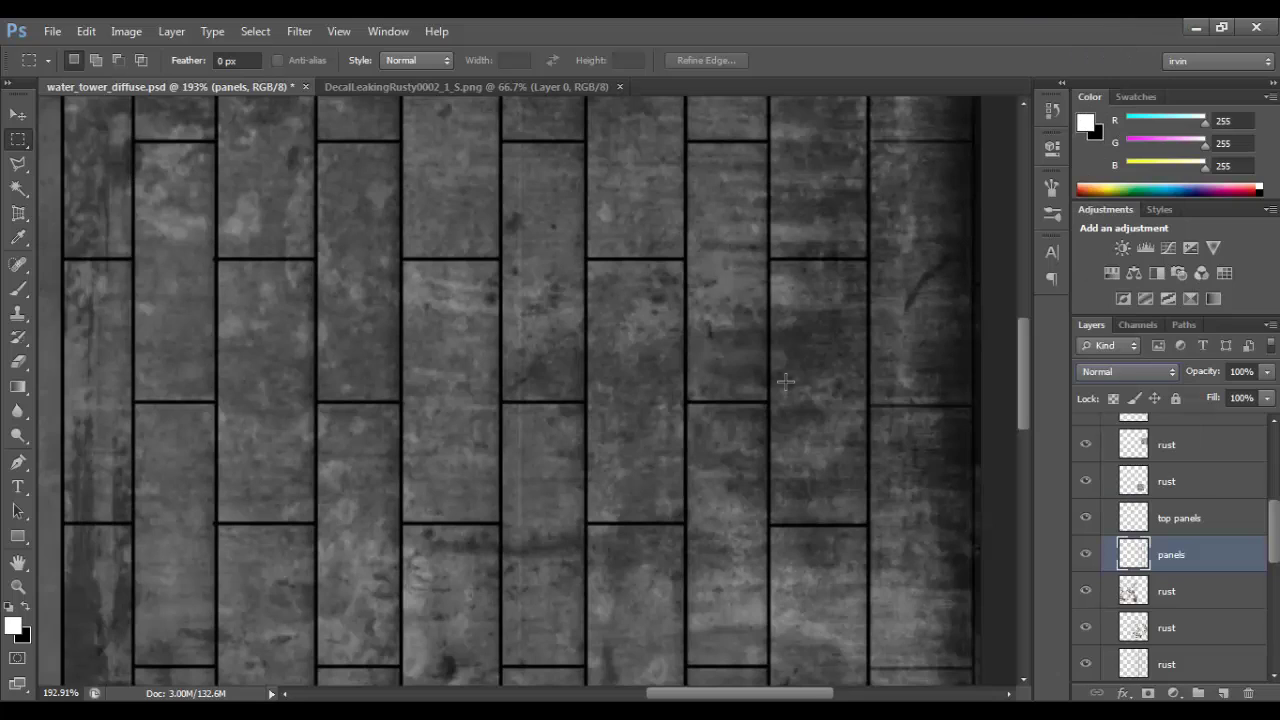
Move the panels layer above all the rust layers to the top of the main texture group
left_click_drag(805, 433, 741, 481, "alt")
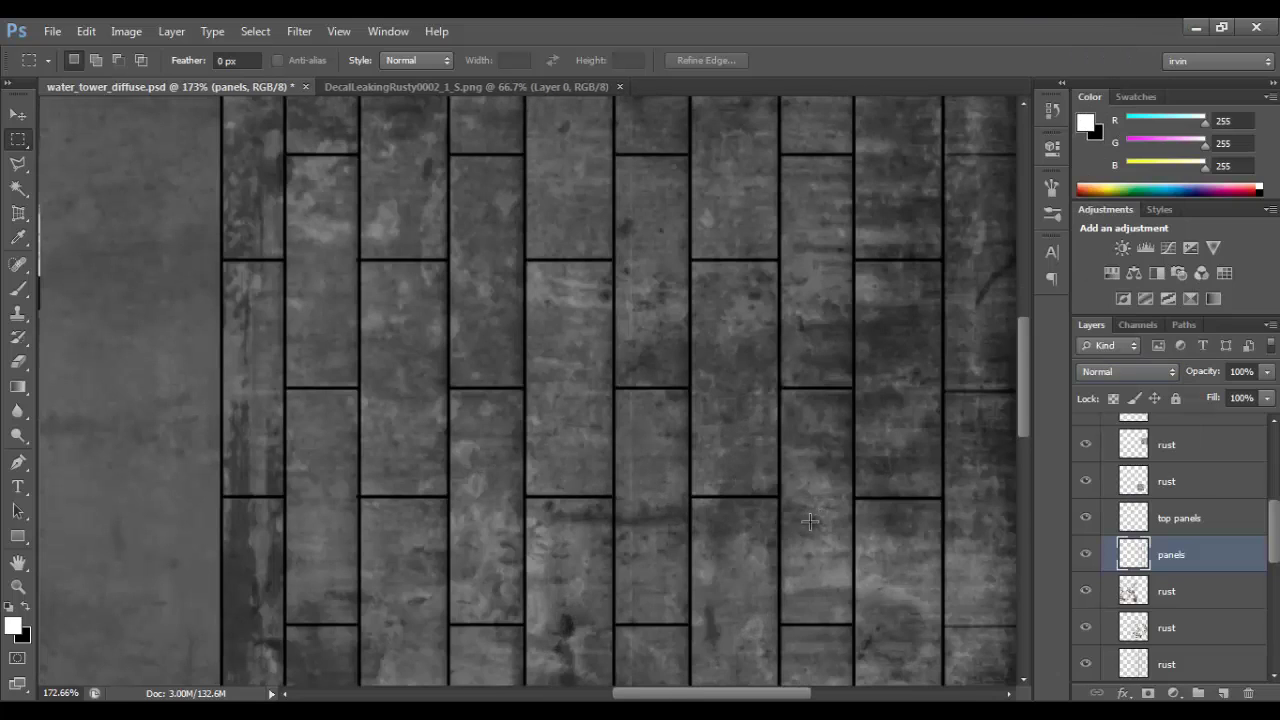
left_click_drag(852, 507, 830, 469, "ctrl")
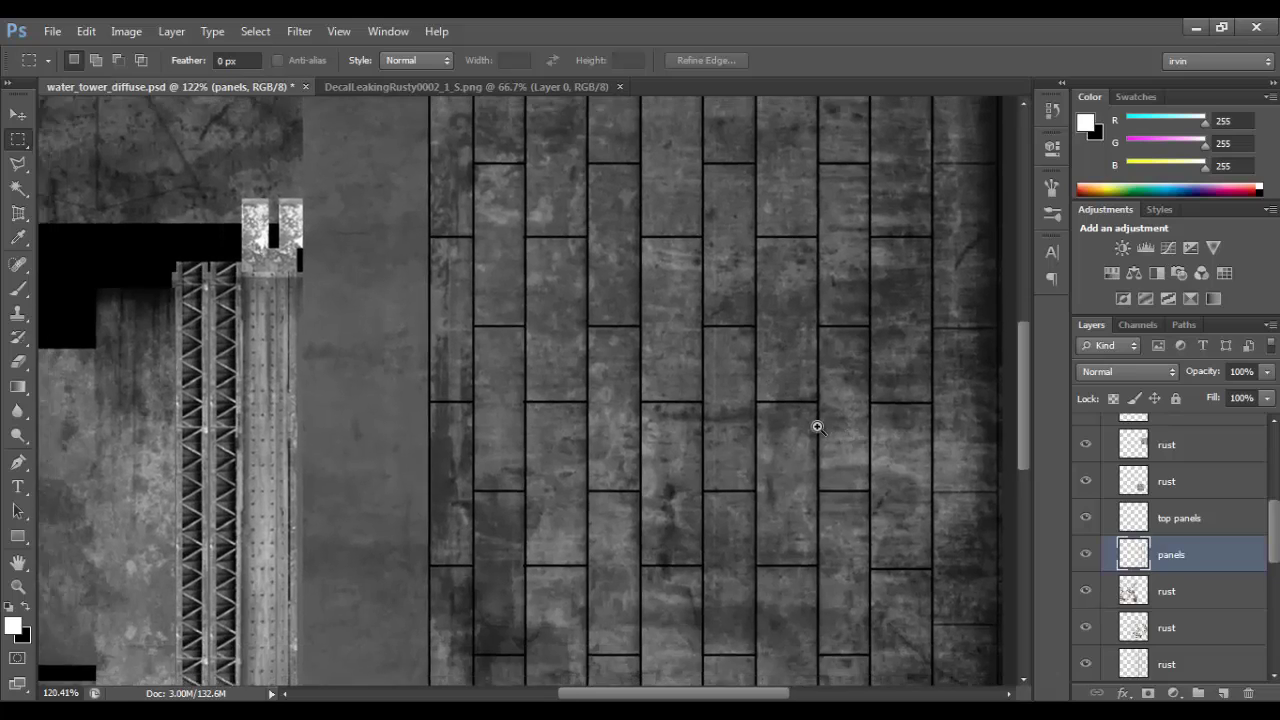
scroll(817, 423, "down", 3, "alt")
scroll(794, 423, "up", 1, "alt")
scroll(818, 419, "up", 3, "alt")
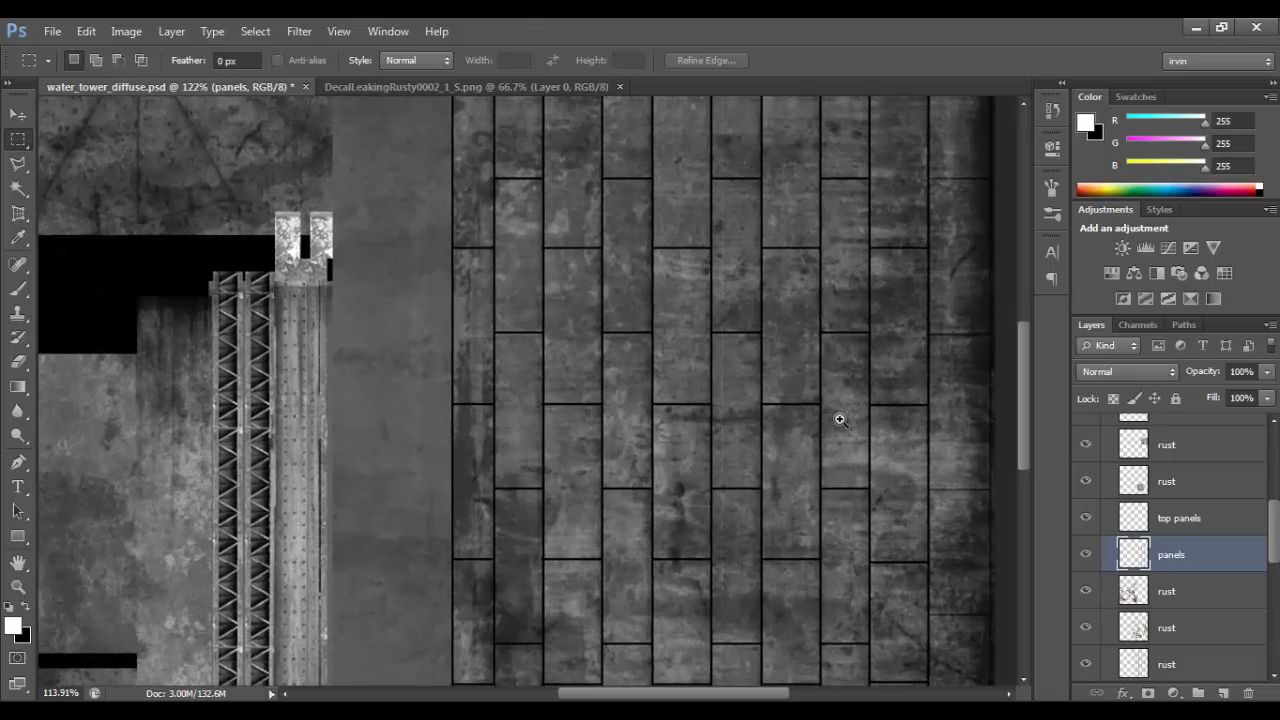
scroll(986, 463, "up", 1, "alt")
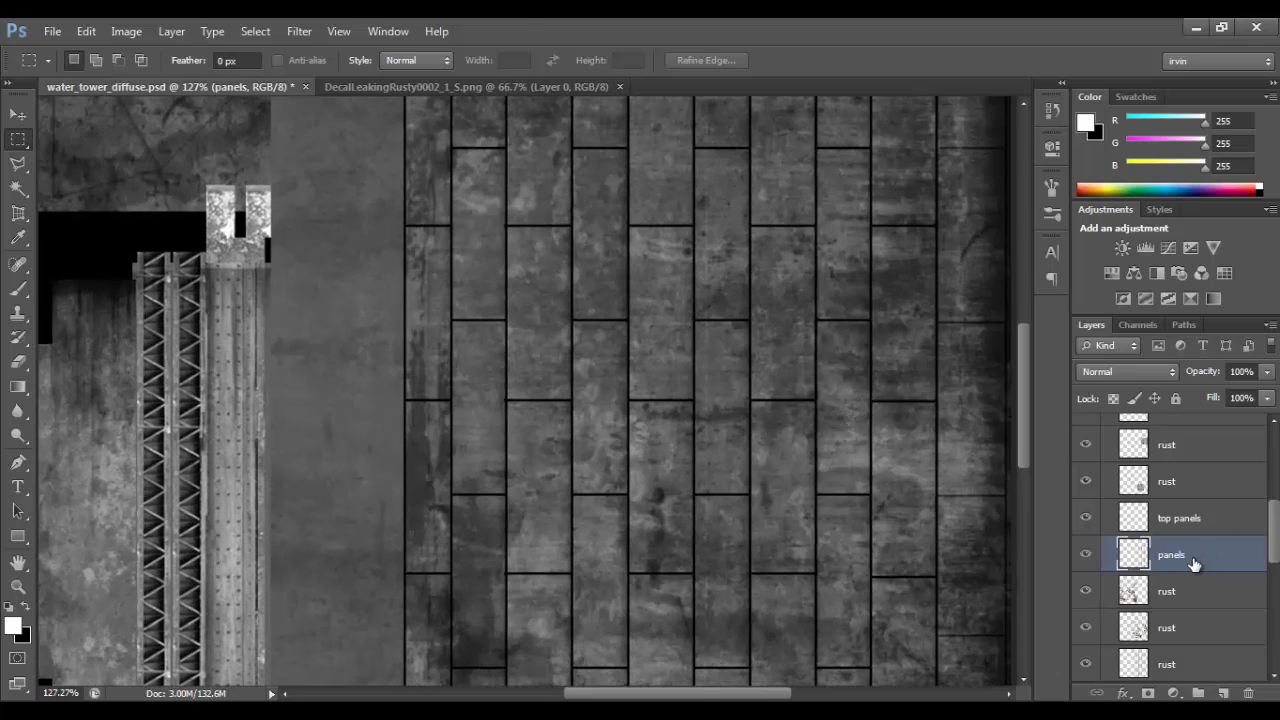
scroll(1194, 567, "up", 1)
left_click_drag(1192, 594, 1198, 464)
scroll(1202, 505, "up", 4)
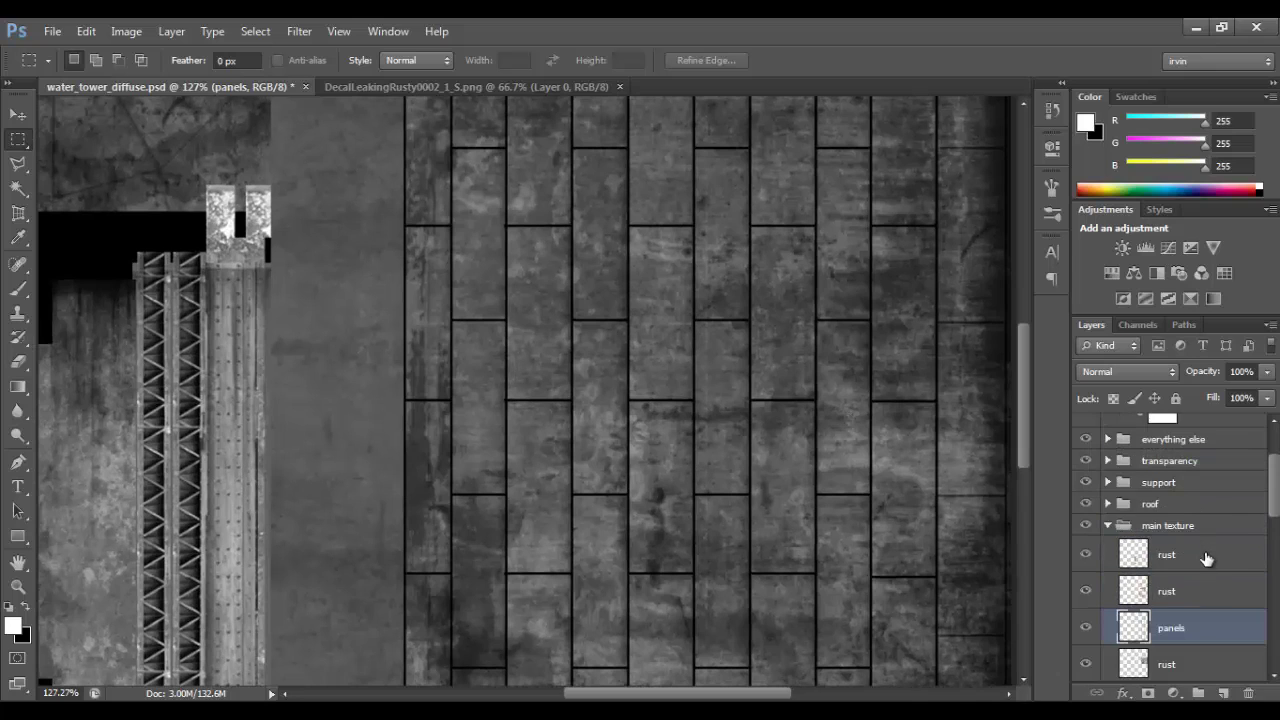
left_click_drag(1194, 614, 1200, 545)
Add a Levels adjustment directly beneath the panels layer and raise its black output level to 48
scroll(1195, 567, "down", 2)
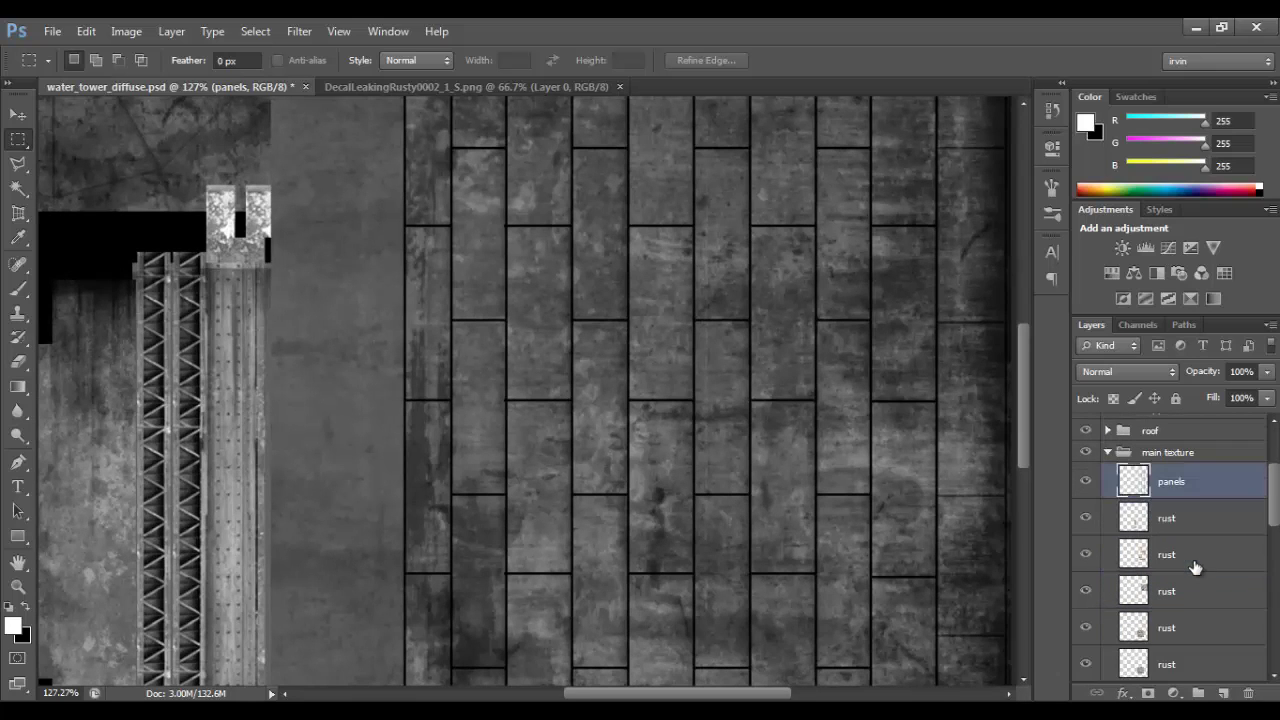
left_click(1170, 520)
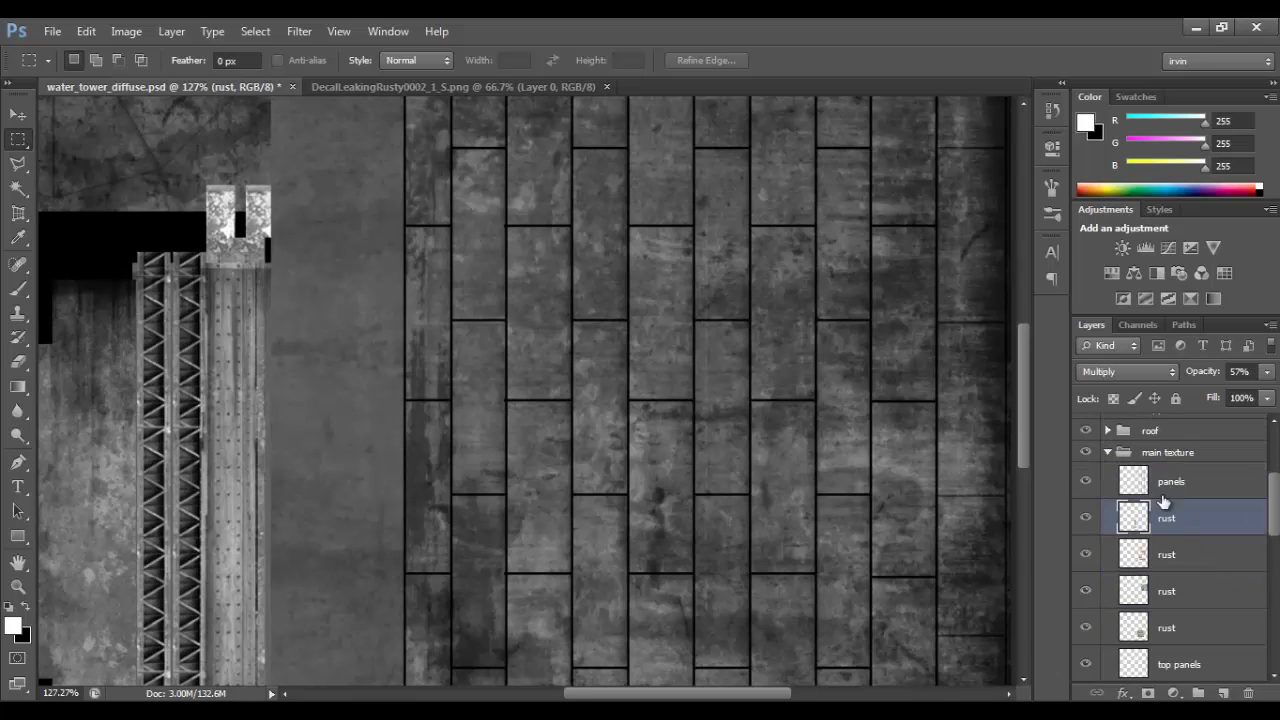
left_click(1149, 252)
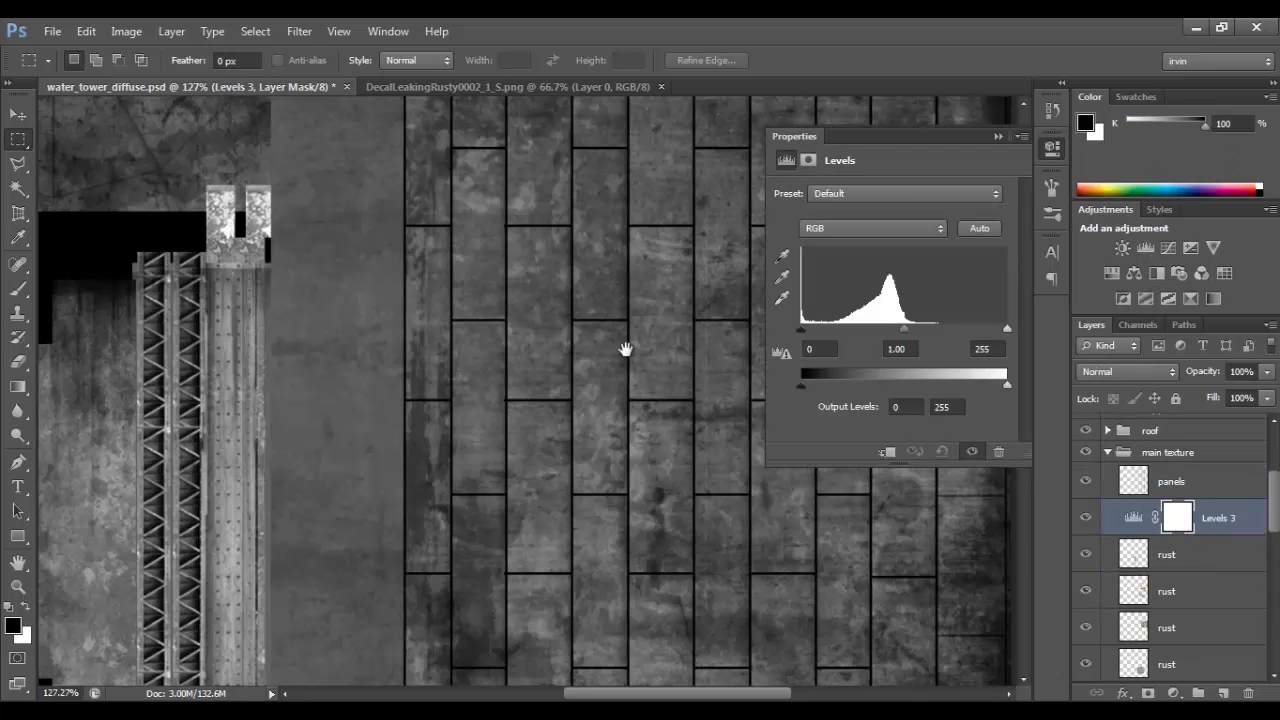
left_click_drag(625, 349, 545, 325)
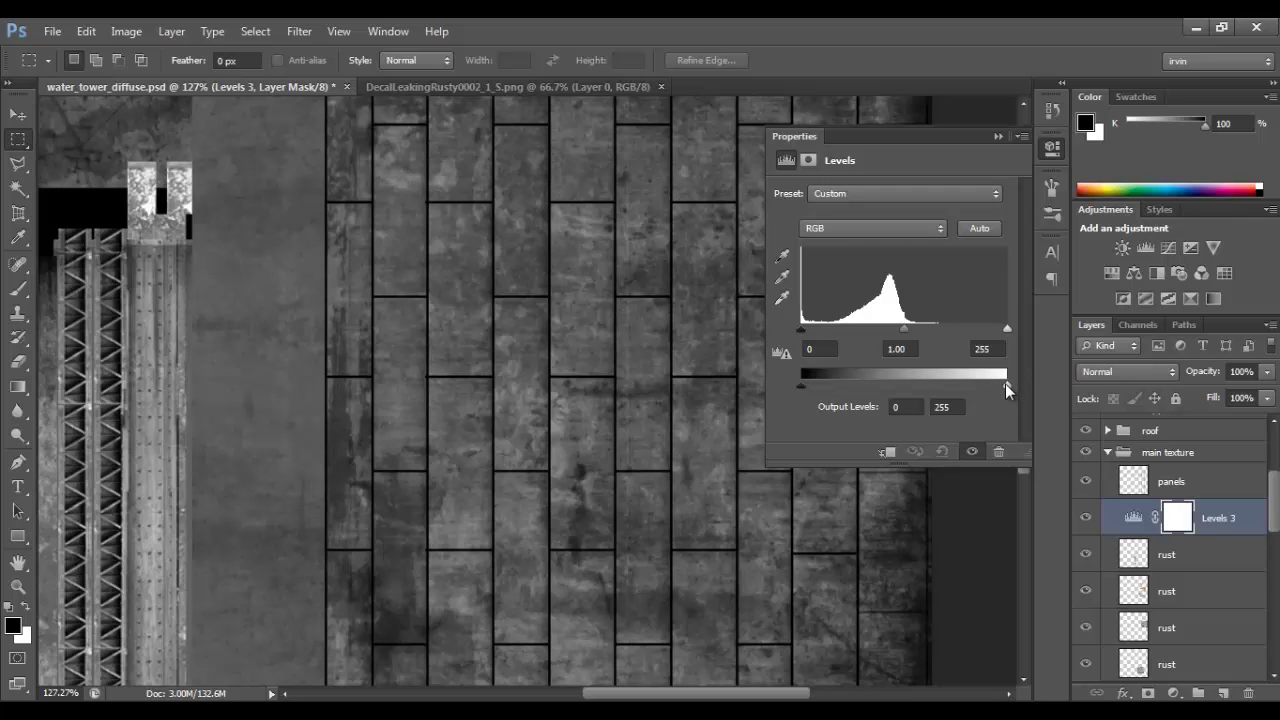
left_click_drag(809, 383, 837, 380)
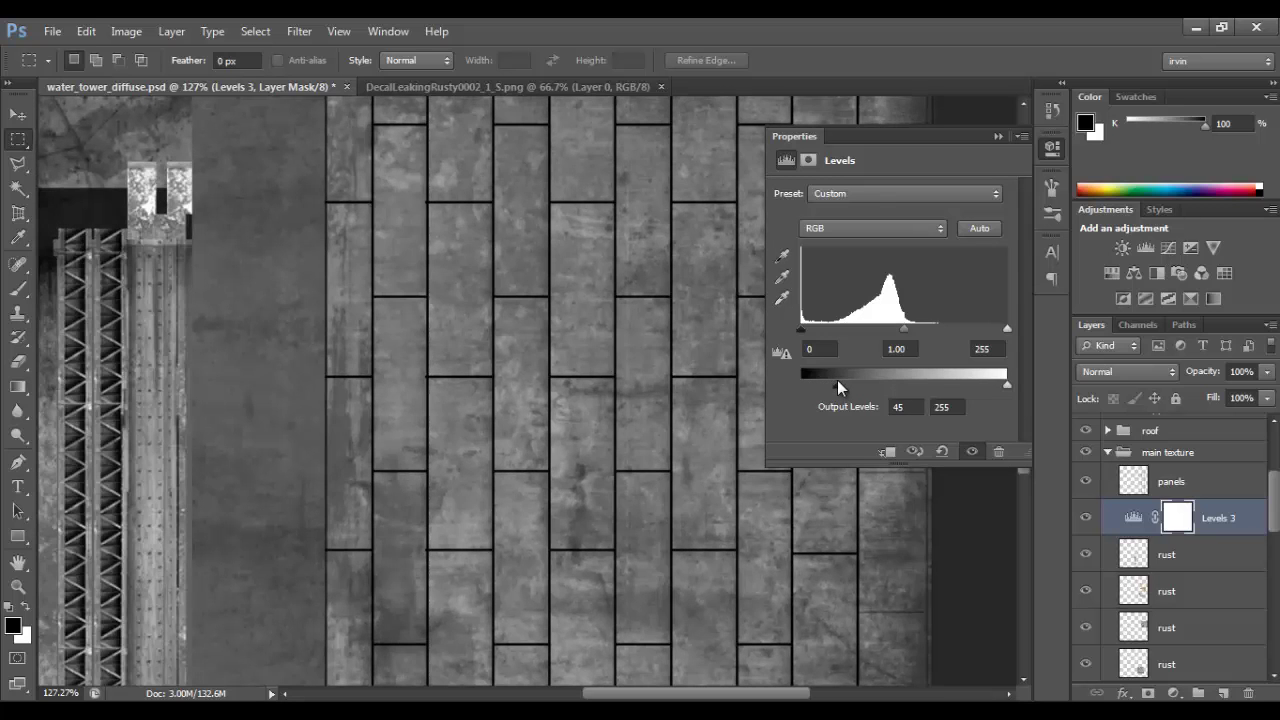
left_click_drag(618, 396, 496, 382, "ctrl")
scroll(643, 394, "up", 6, "alt")
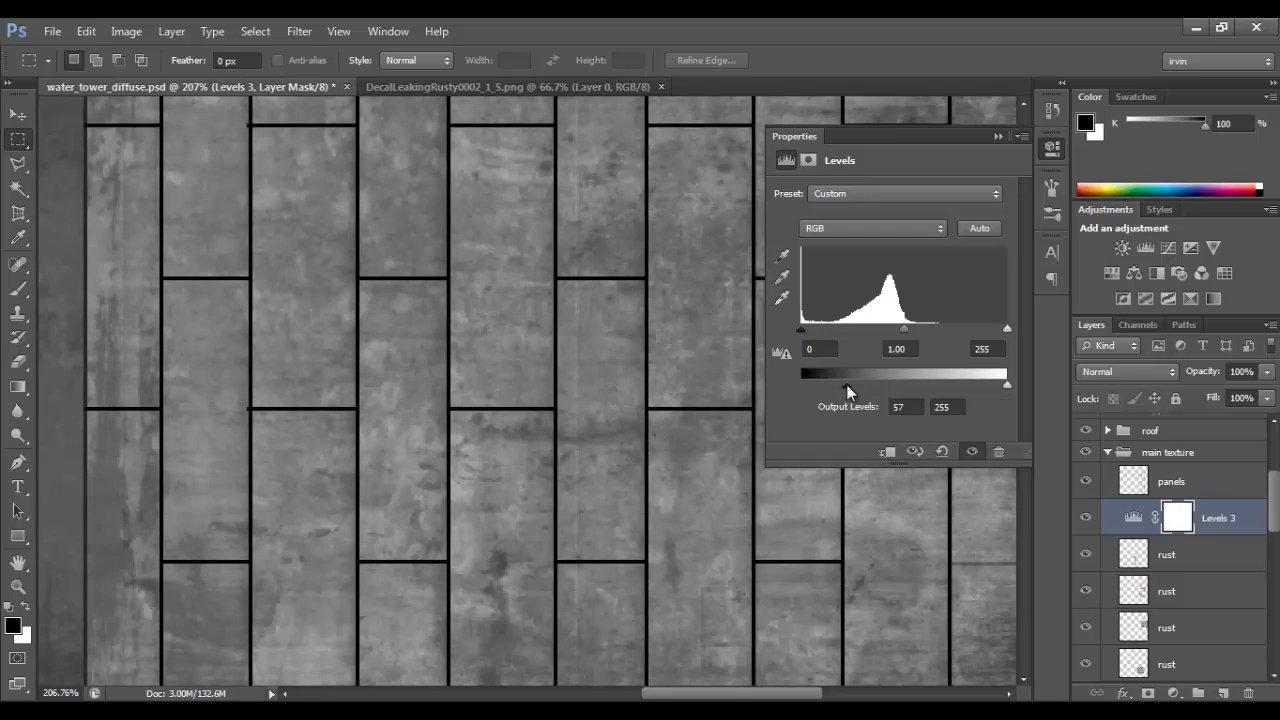
left_click_drag(842, 385, 839, 385)
Compare the whole texture with the new Levels adjustment switched off and on
scroll(563, 380, "down", 4, "alt")
left_click_drag(487, 387, 618, 395)
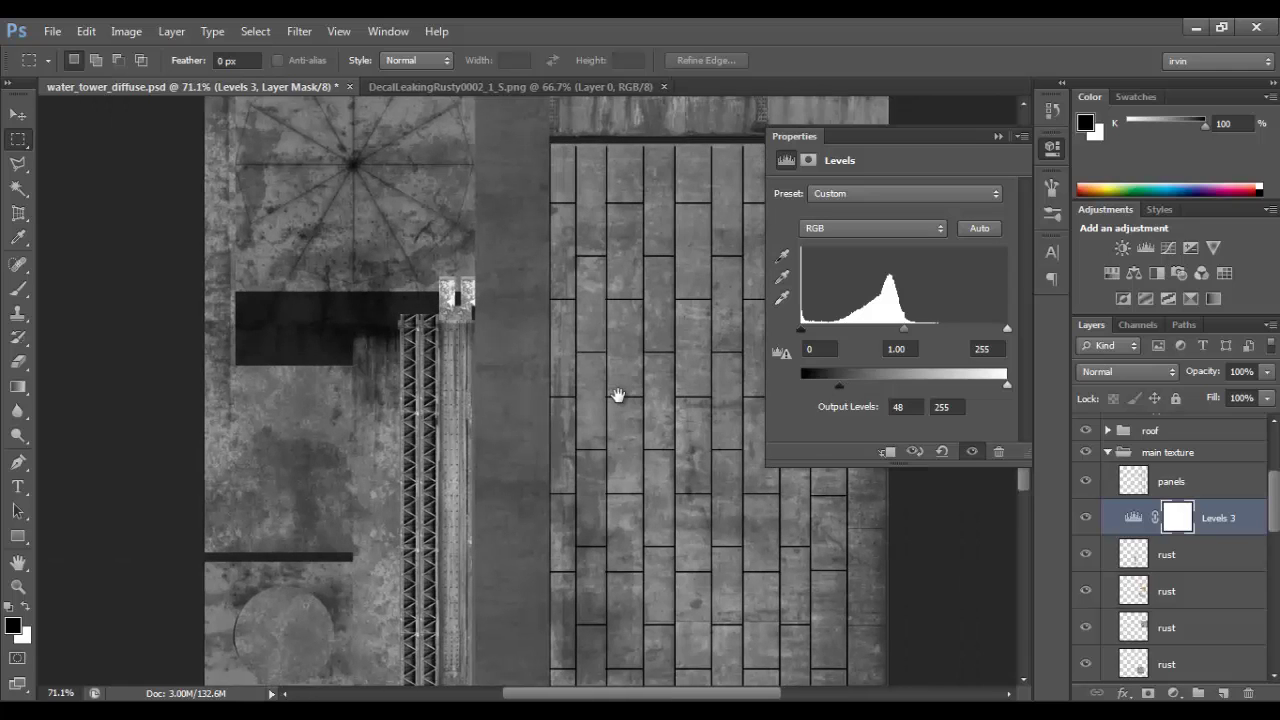
scroll(622, 403, "down", 1, "alt")
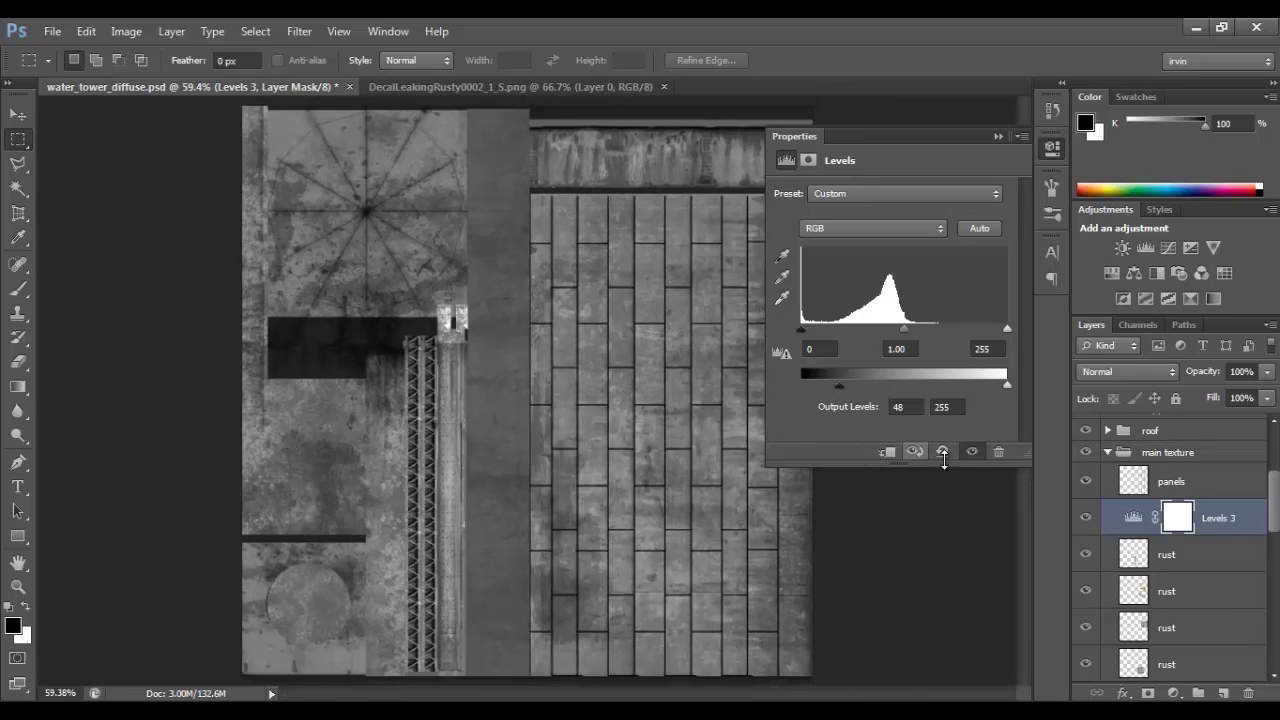
left_click(1086, 517)
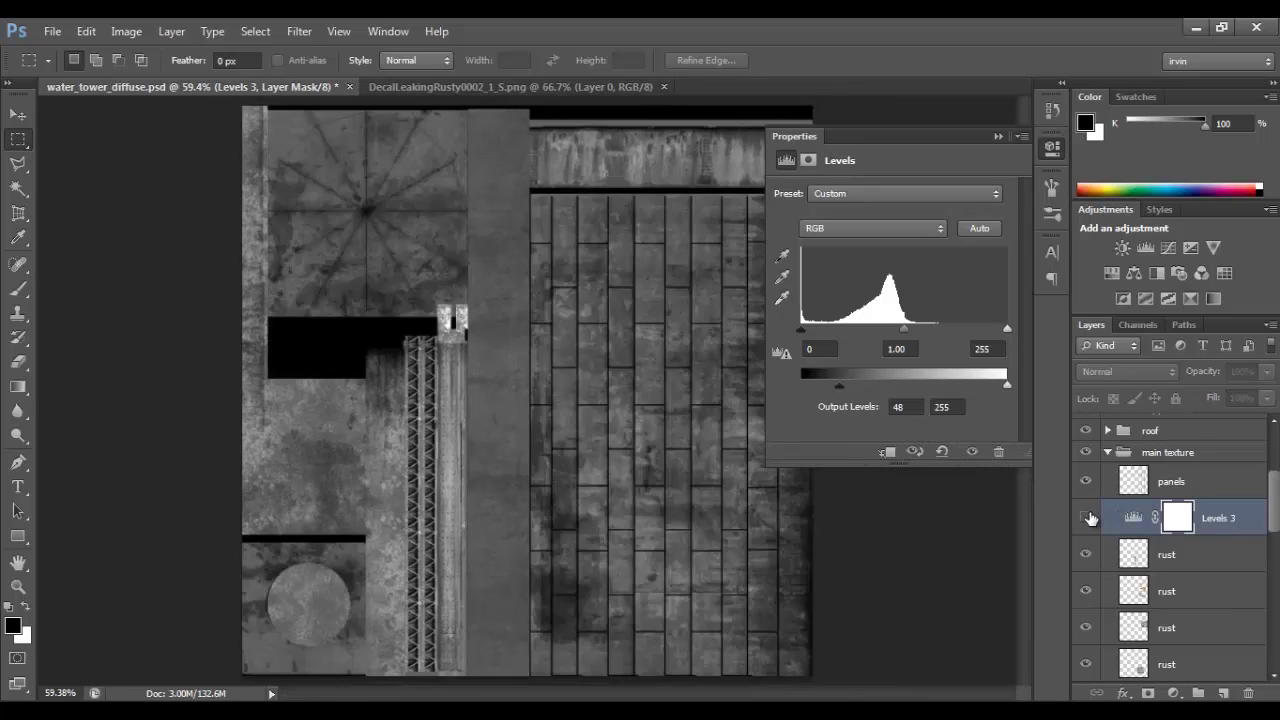
left_click(1086, 517)
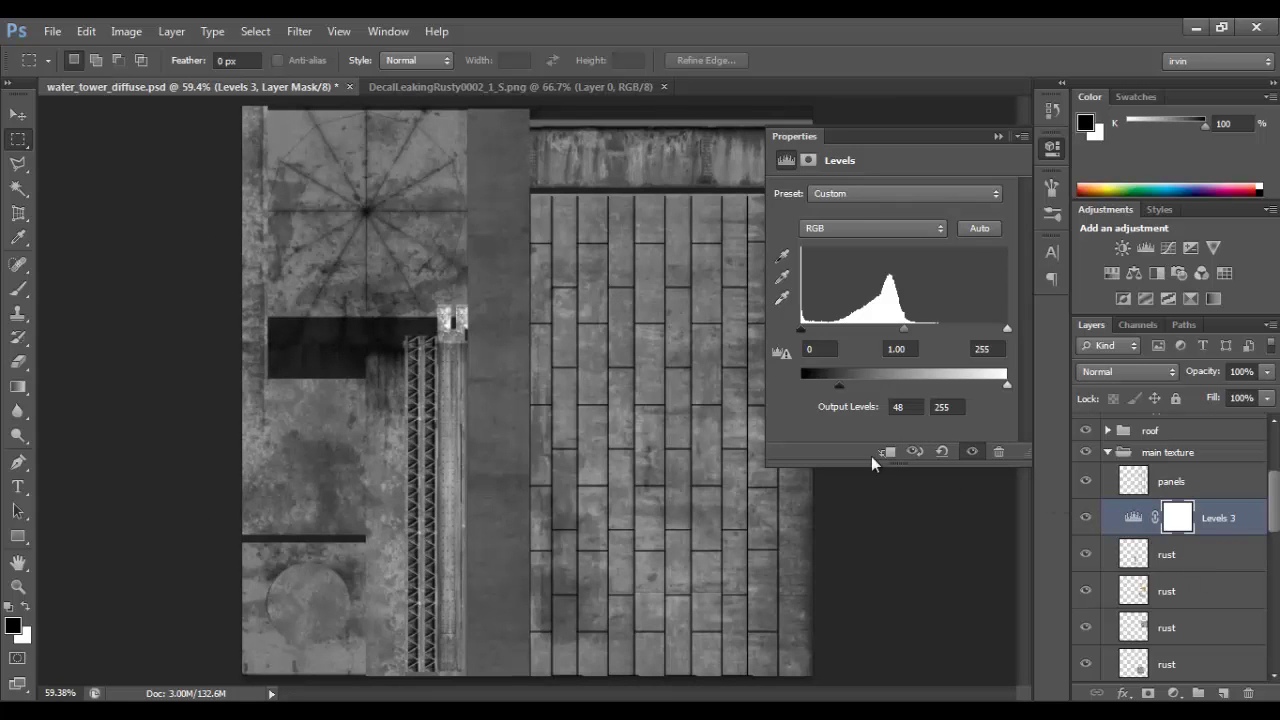
Inspect the roof area of the texture, select the panels layer and toggle its visibility to check what it affects
left_click_drag(383, 214, 418, 236, "ctrl")
left_click_drag(345, 262, 497, 330)
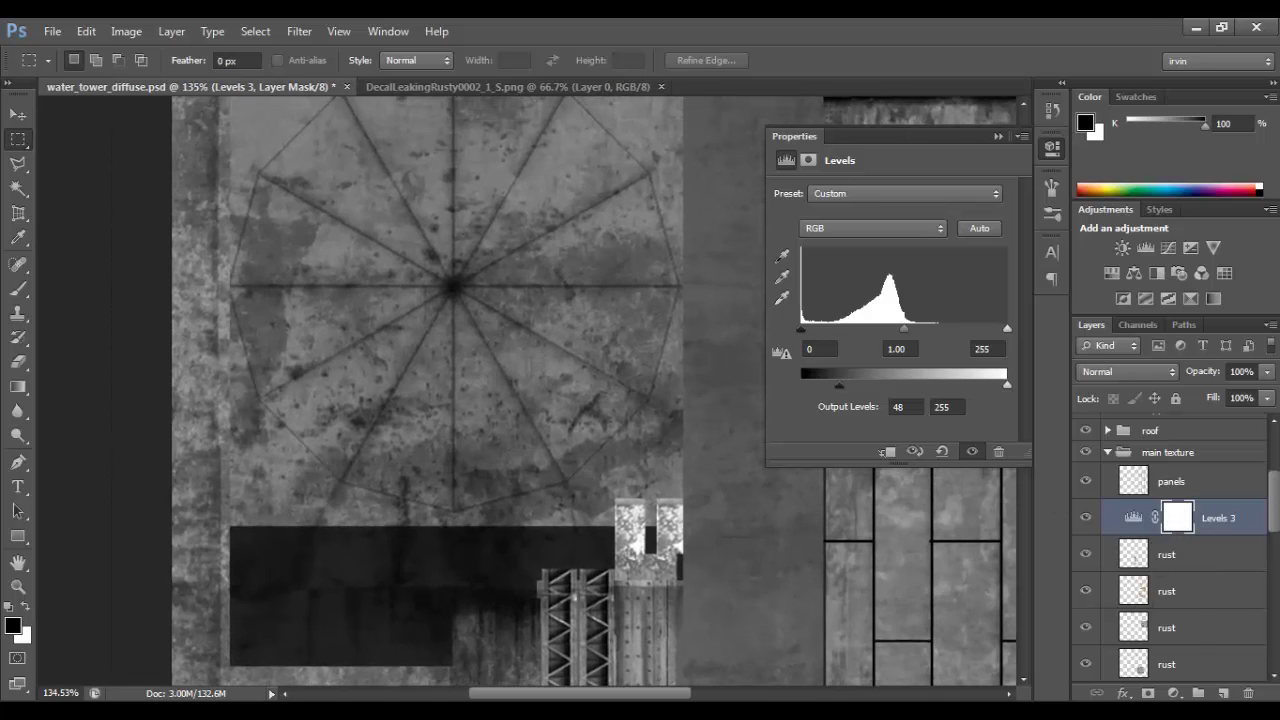
left_click(1110, 711)
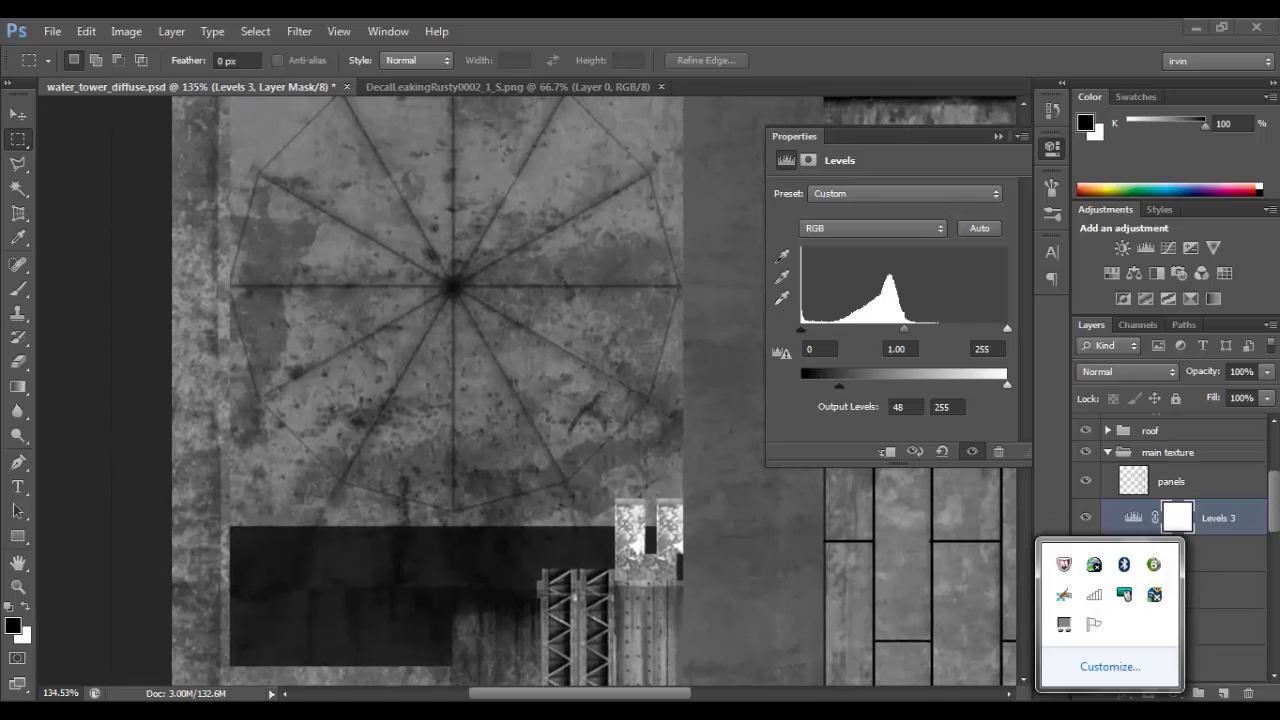
left_click(1168, 490)
left_click(1083, 484)
left_click(1082, 484)
left_click(1082, 484)
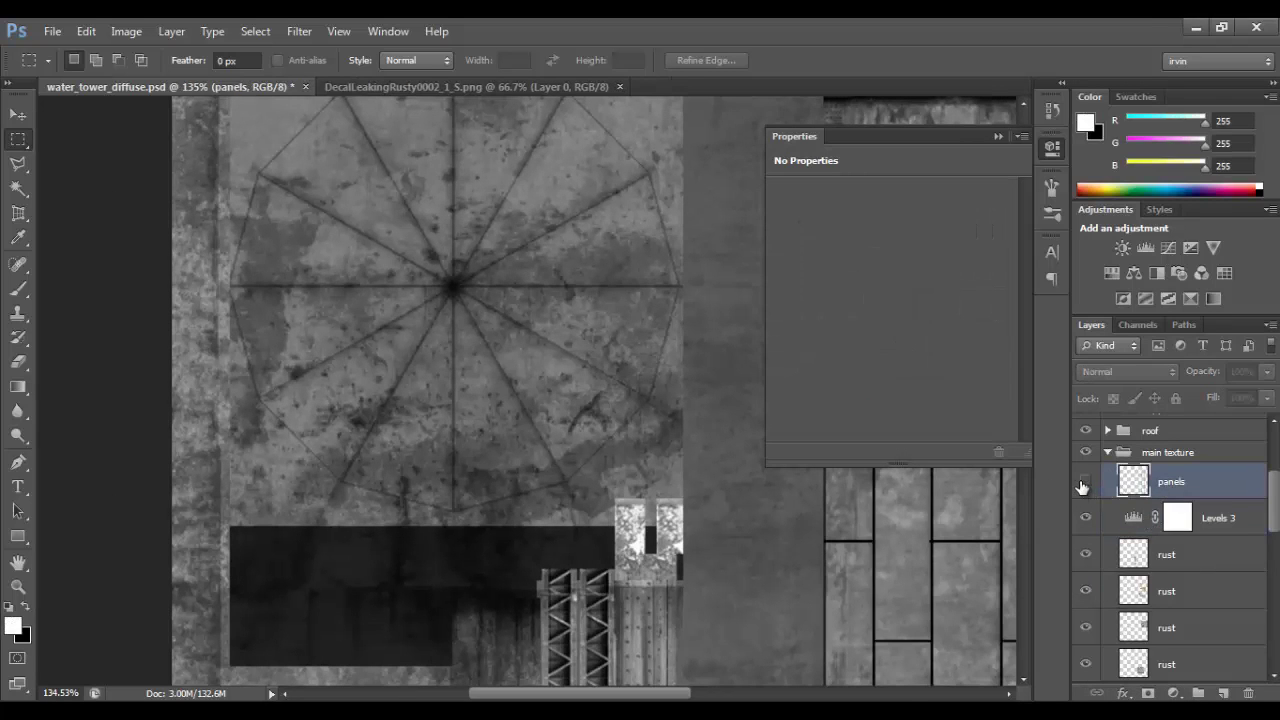